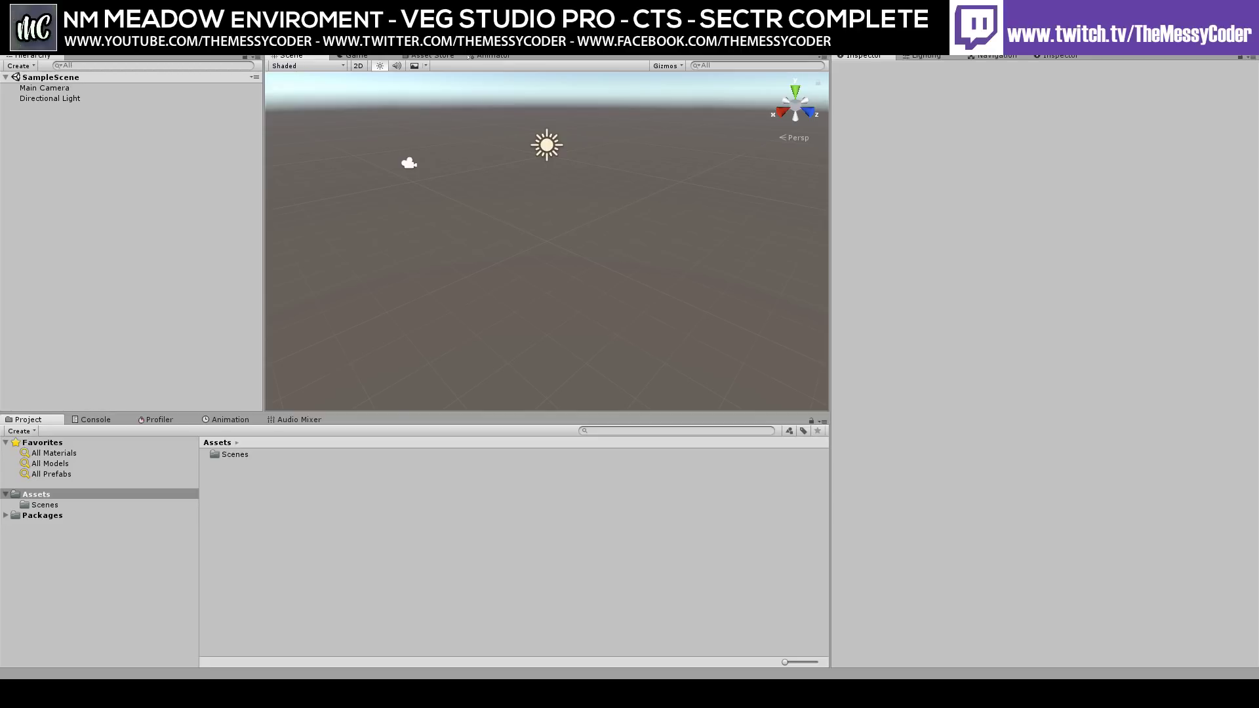
Step: In Player settings, set Color Space to Linear and Scripting Runtime to .NET 4.x Equivalent, then restart
{"action": "key", "text": "alt+e"}
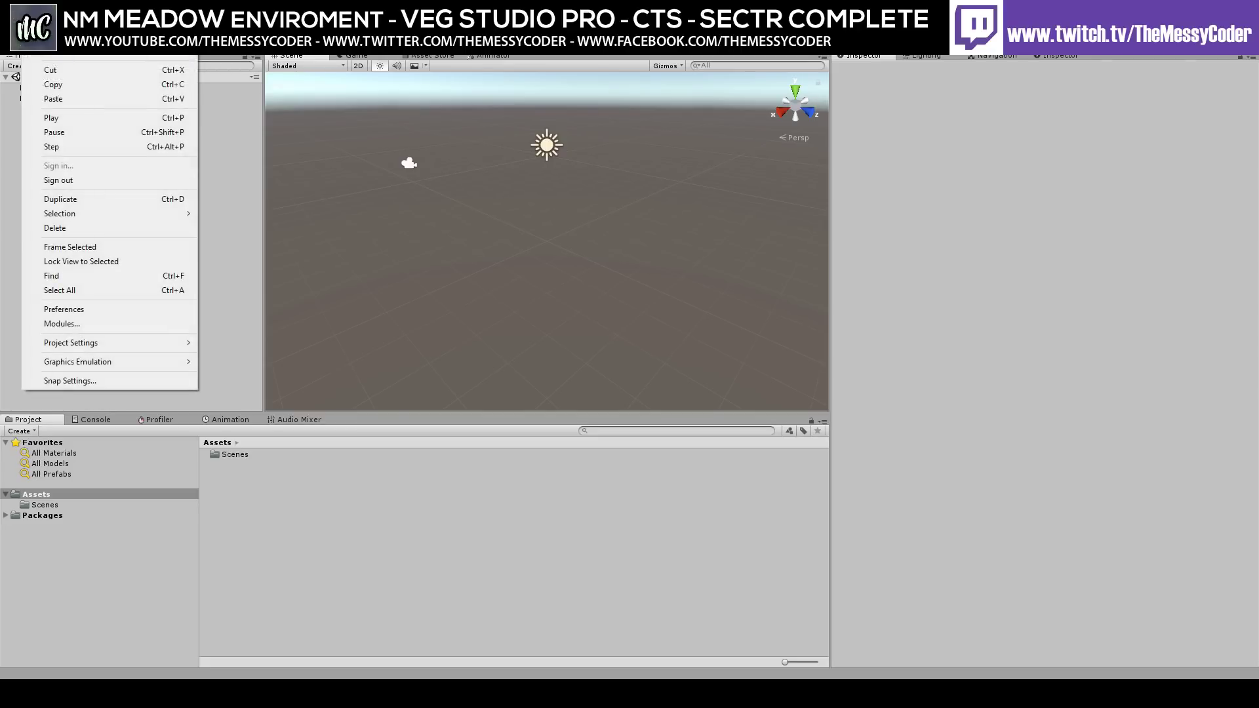
{"action": "mouse_move", "coordinate": [135, 344]}
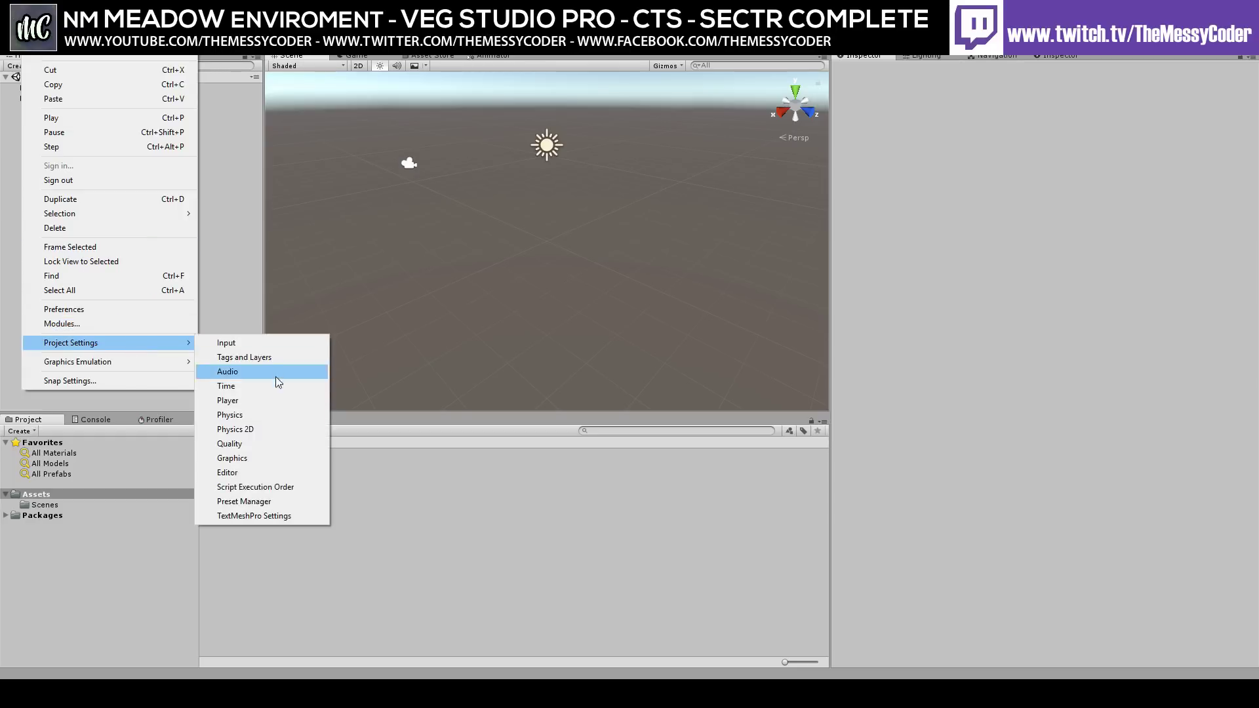
{"action": "left_click", "coordinate": [253, 403]}
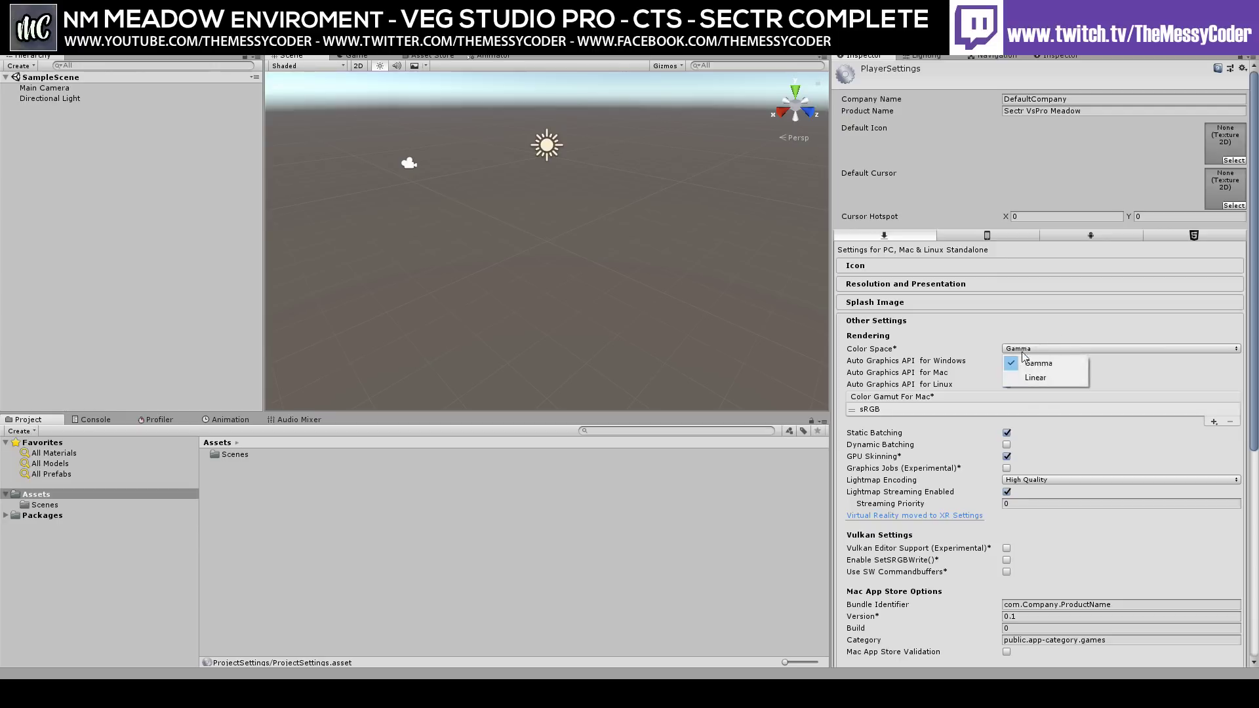
{"action": "left_click", "coordinate": [1024, 378]}
{"action": "scroll", "coordinate": [1055, 387], "scroll_direction": "down", "scroll_amount": 5}
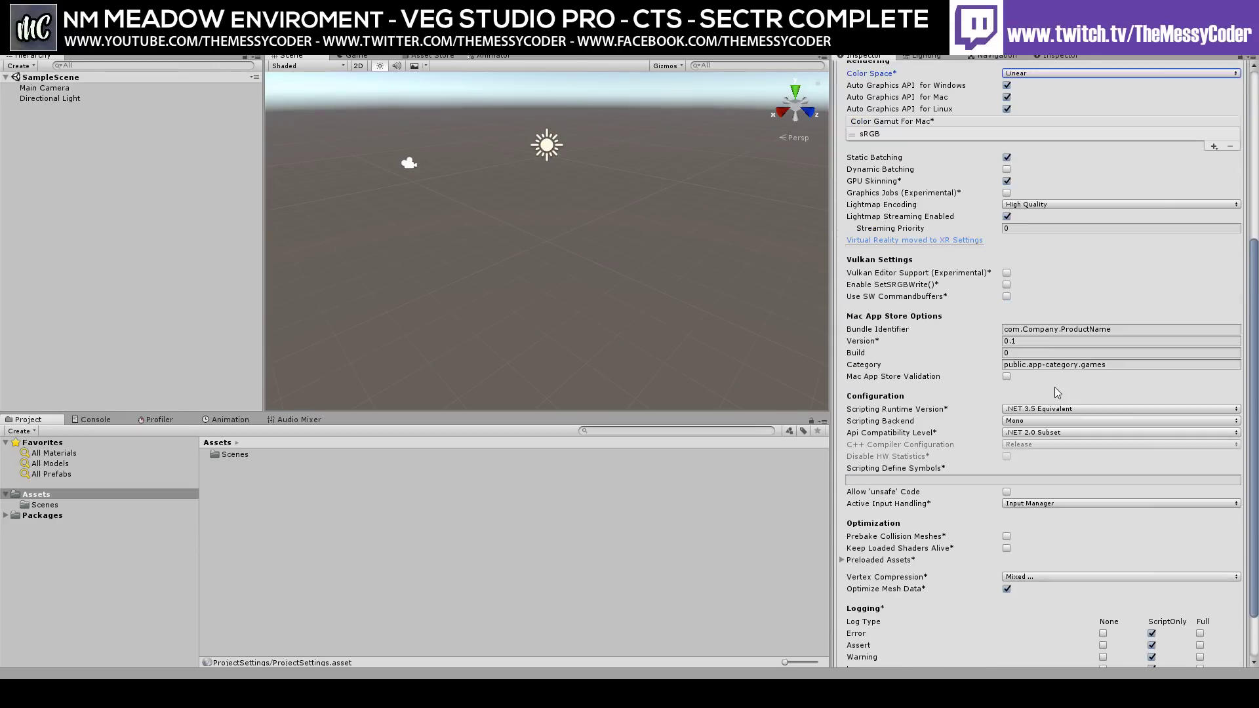
{"action": "left_click", "coordinate": [1030, 411]}
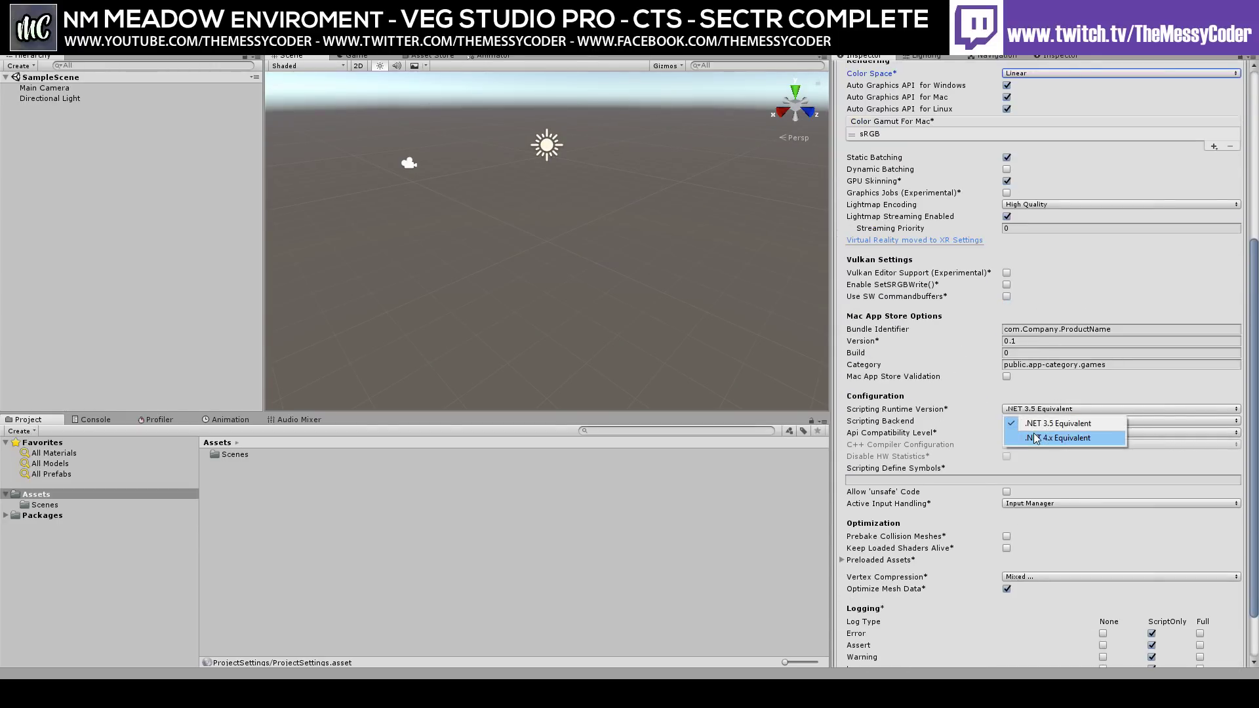
{"action": "left_click", "coordinate": [1042, 438]}
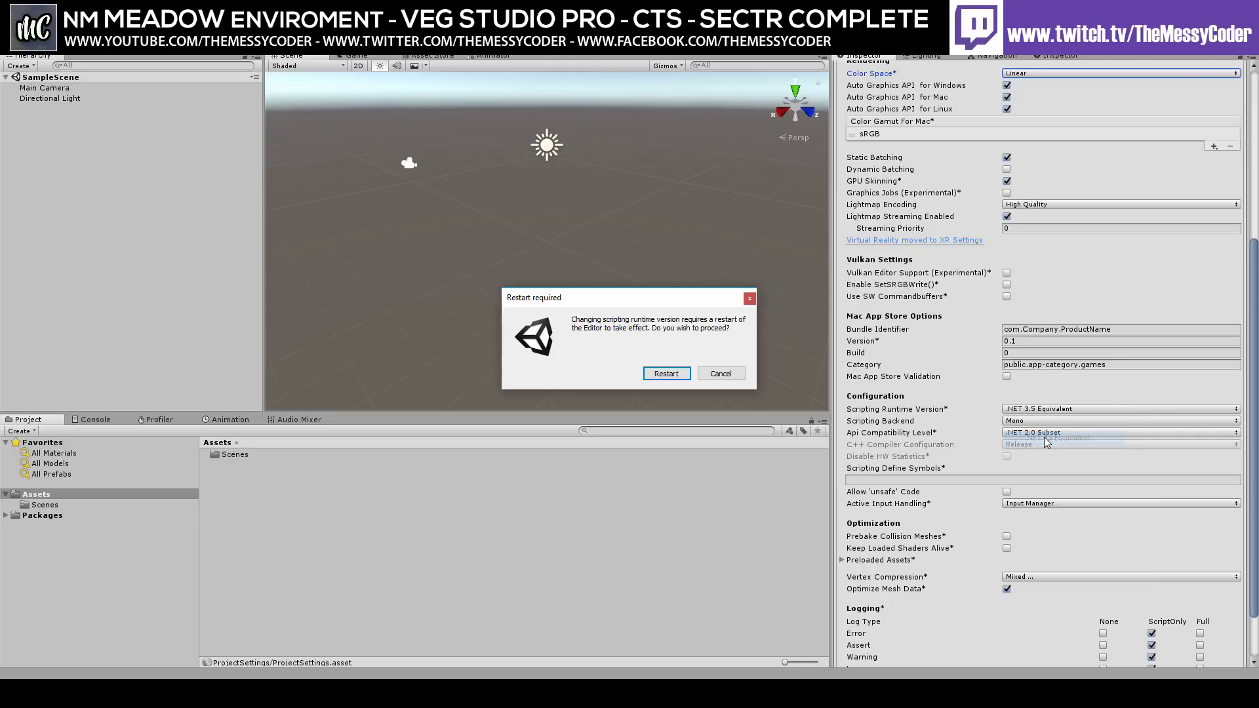
{"action": "left_click", "coordinate": [662, 375]}
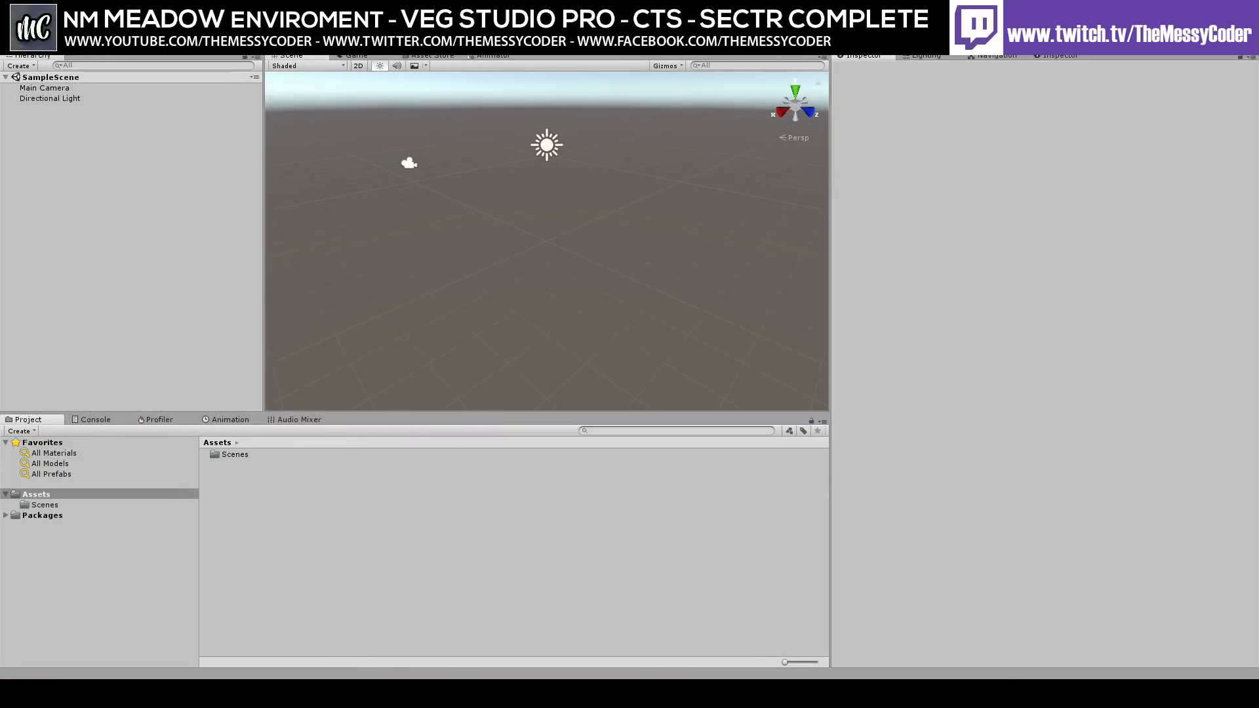
Step: Reopen the Player settings to confirm the .NET 4.x scripting runtime
{"action": "key", "text": "alt+e"}
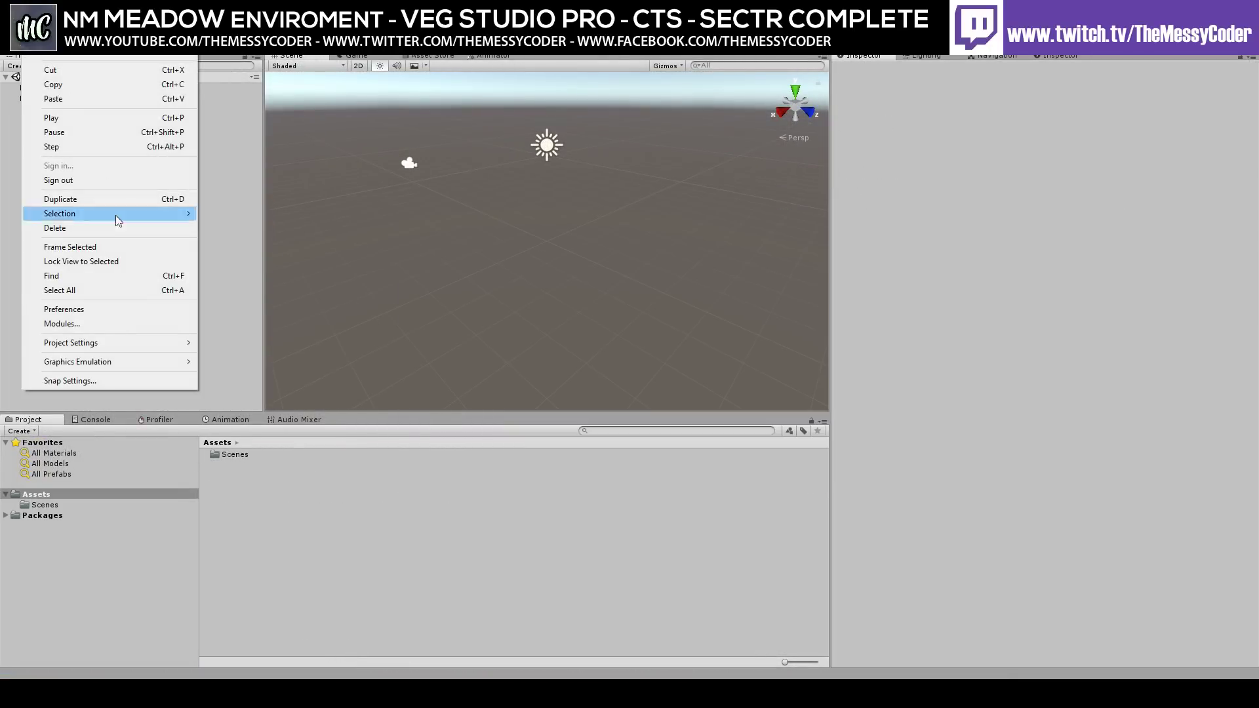
{"action": "mouse_move", "coordinate": [147, 340]}
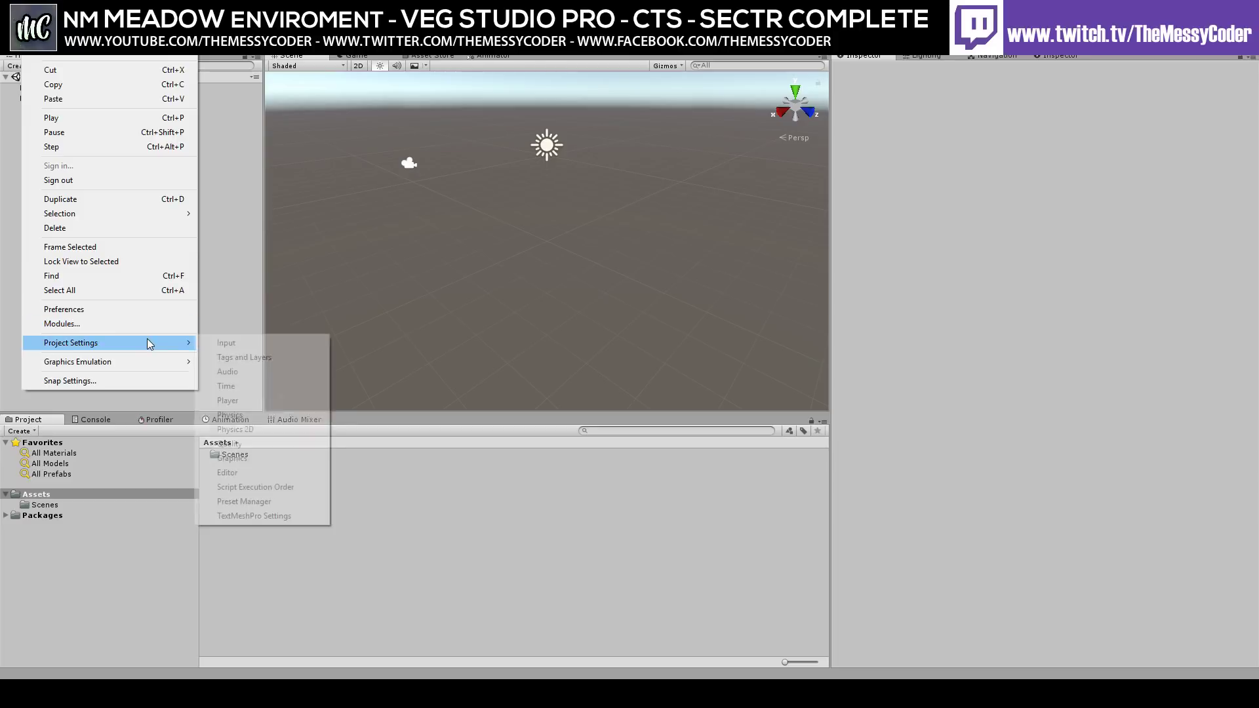
{"action": "left_click", "coordinate": [260, 404]}
{"action": "scroll", "coordinate": [980, 427], "scroll_direction": "down", "scroll_amount": 8}
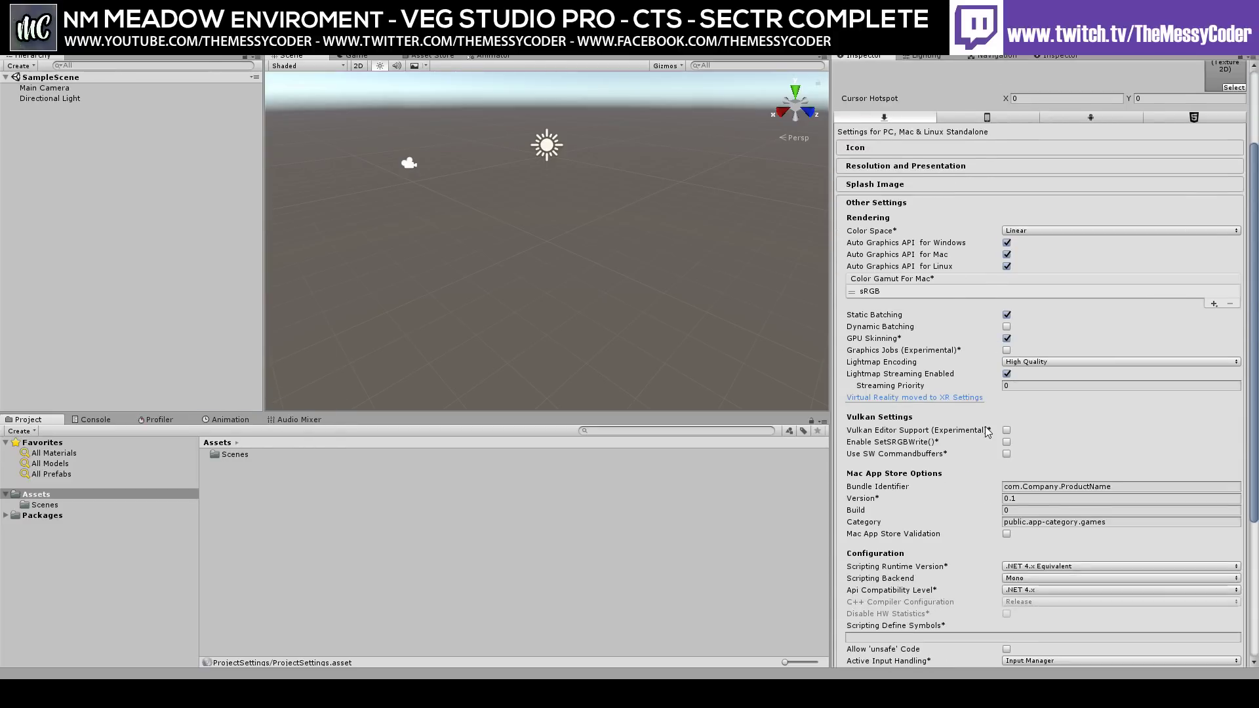
{"action": "scroll", "coordinate": [980, 427], "scroll_direction": "down", "scroll_amount": 3}
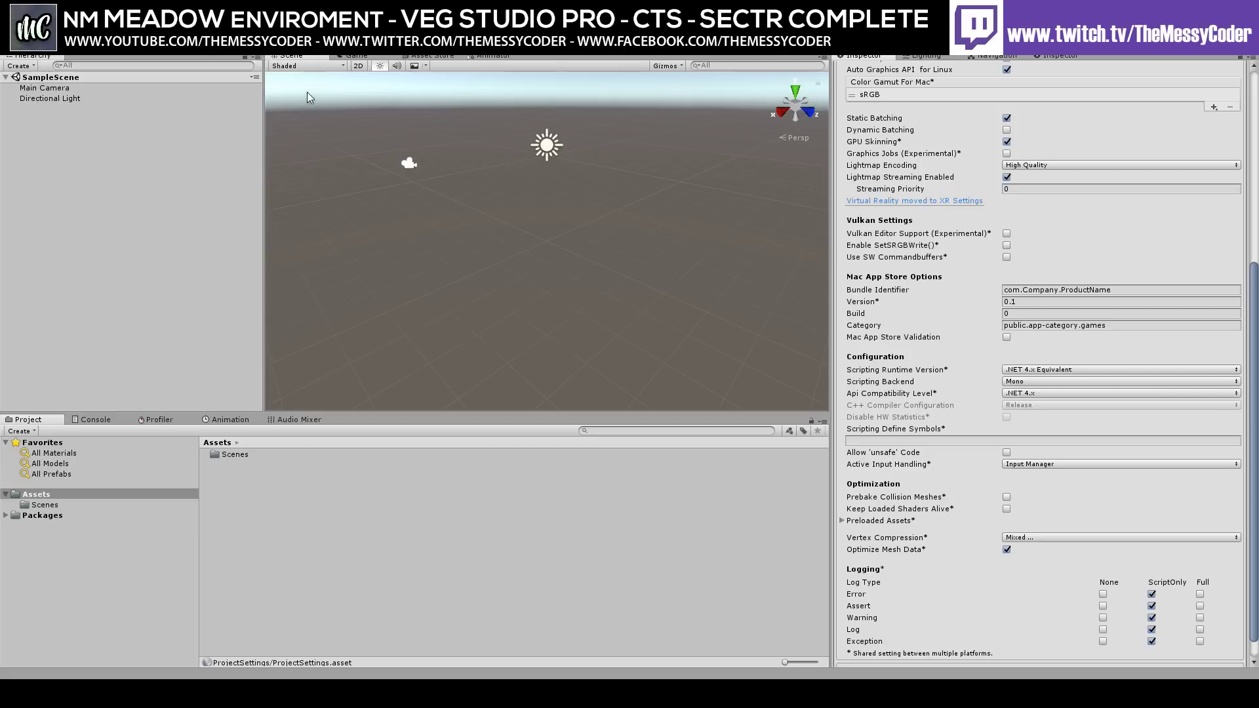
Step: Show all packages in the Package Manager and view the Mathematics package
{"action": "left_click", "coordinate": [197, 21]}
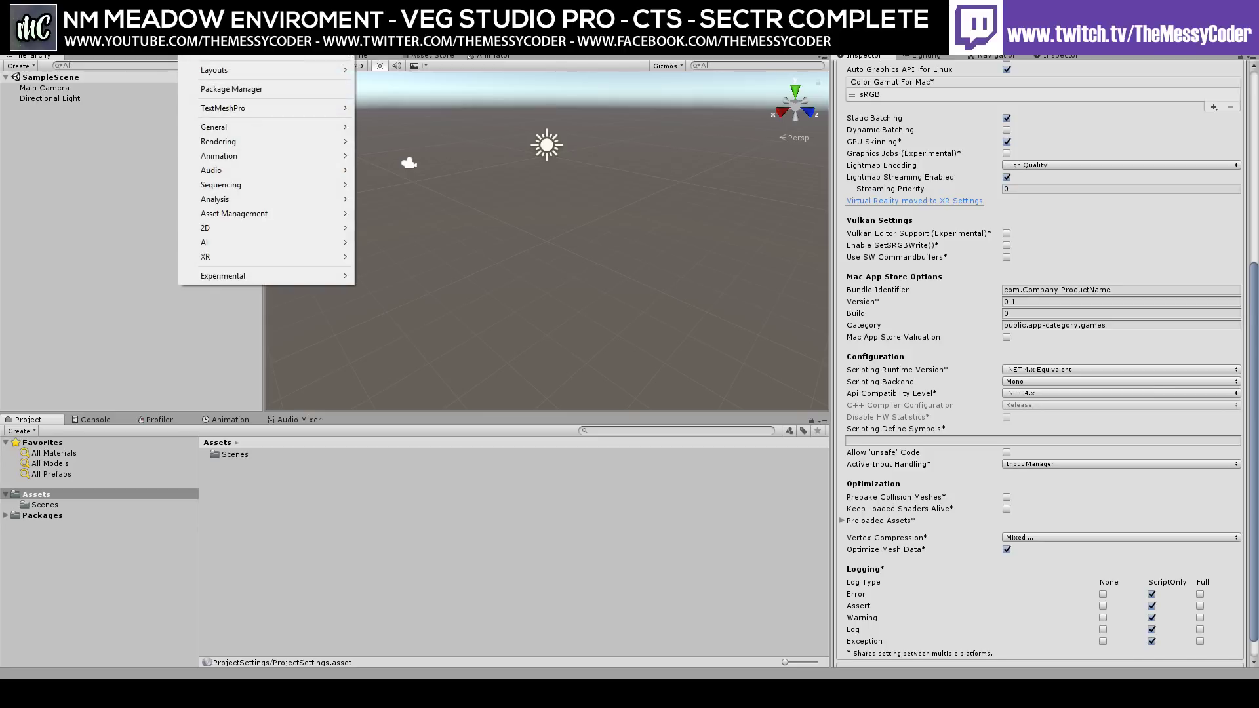
{"action": "left_click", "coordinate": [262, 88]}
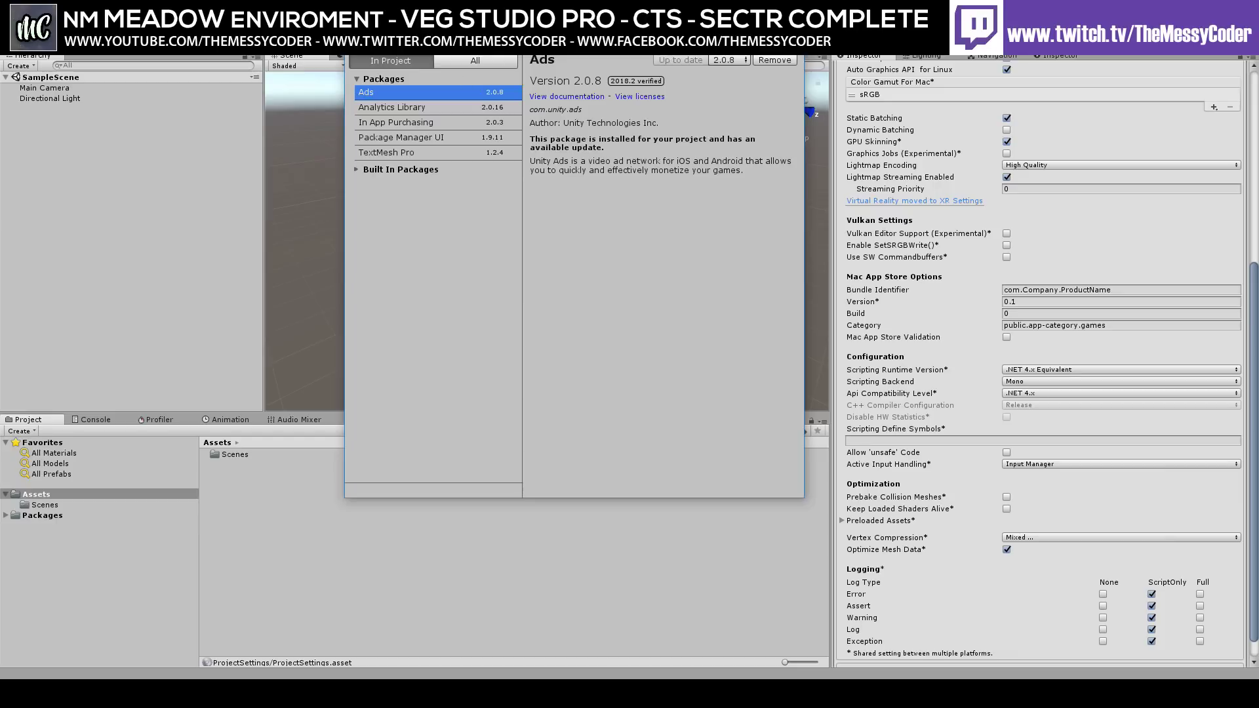
{"action": "left_click", "coordinate": [479, 61]}
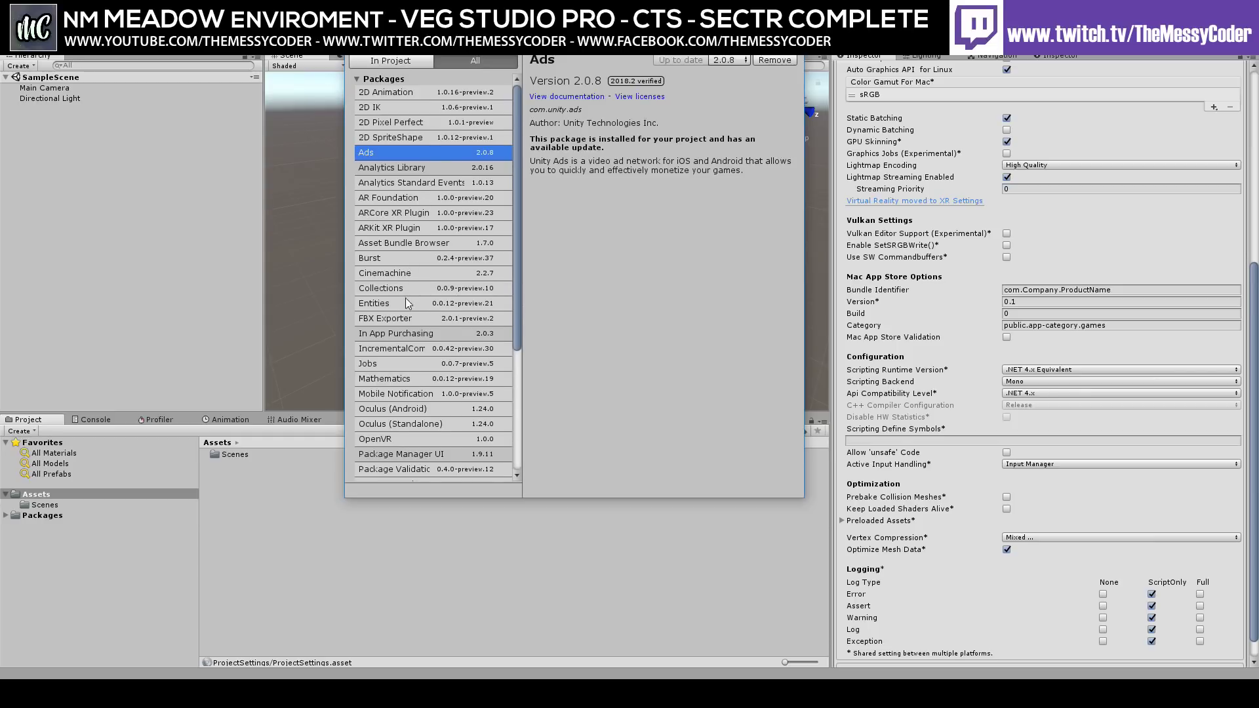
{"action": "scroll", "coordinate": [405, 297], "scroll_direction": "down", "scroll_amount": 1}
{"action": "left_click", "coordinate": [407, 363]}
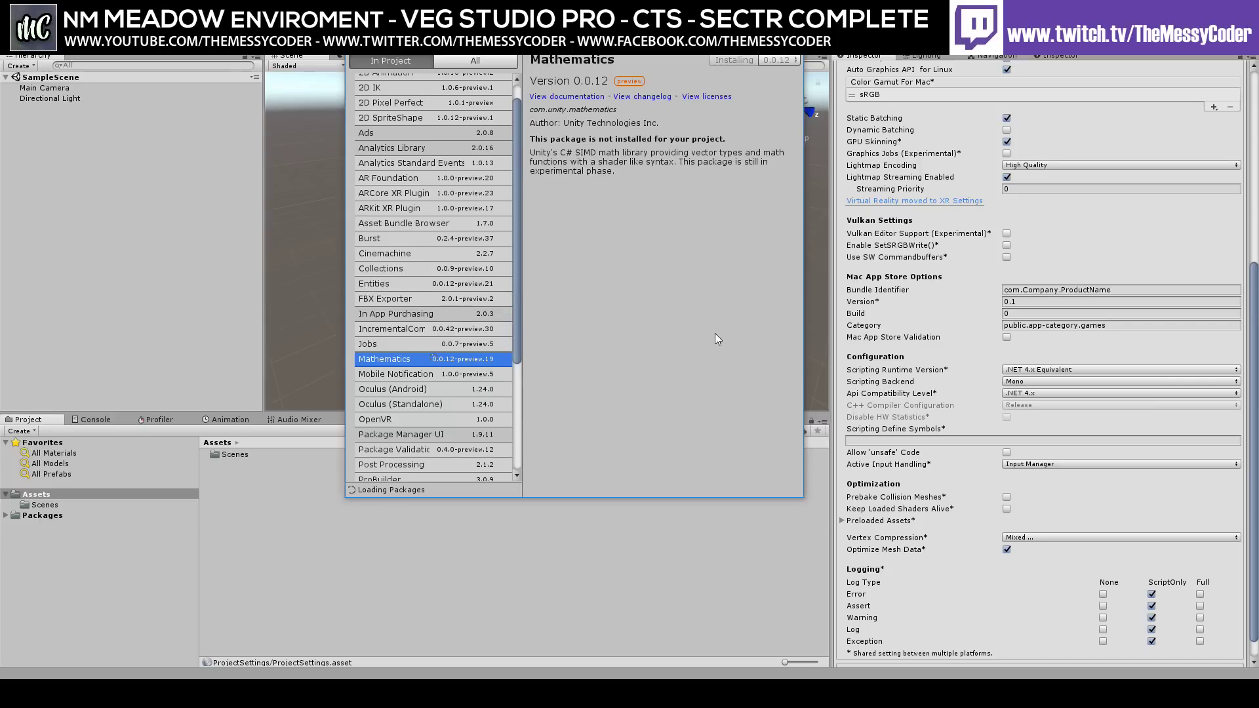
Step: Install the Jobs and Collections packages
{"action": "left_click", "coordinate": [461, 64]}
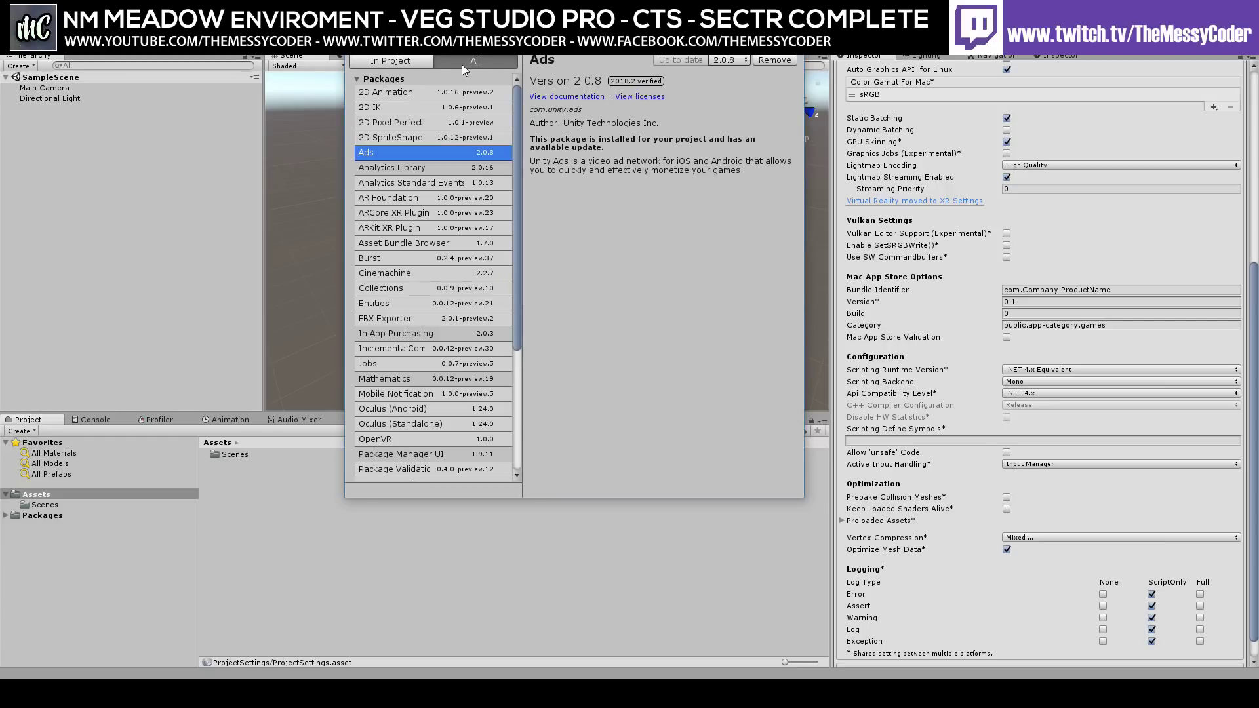
{"action": "left_click", "coordinate": [387, 364]}
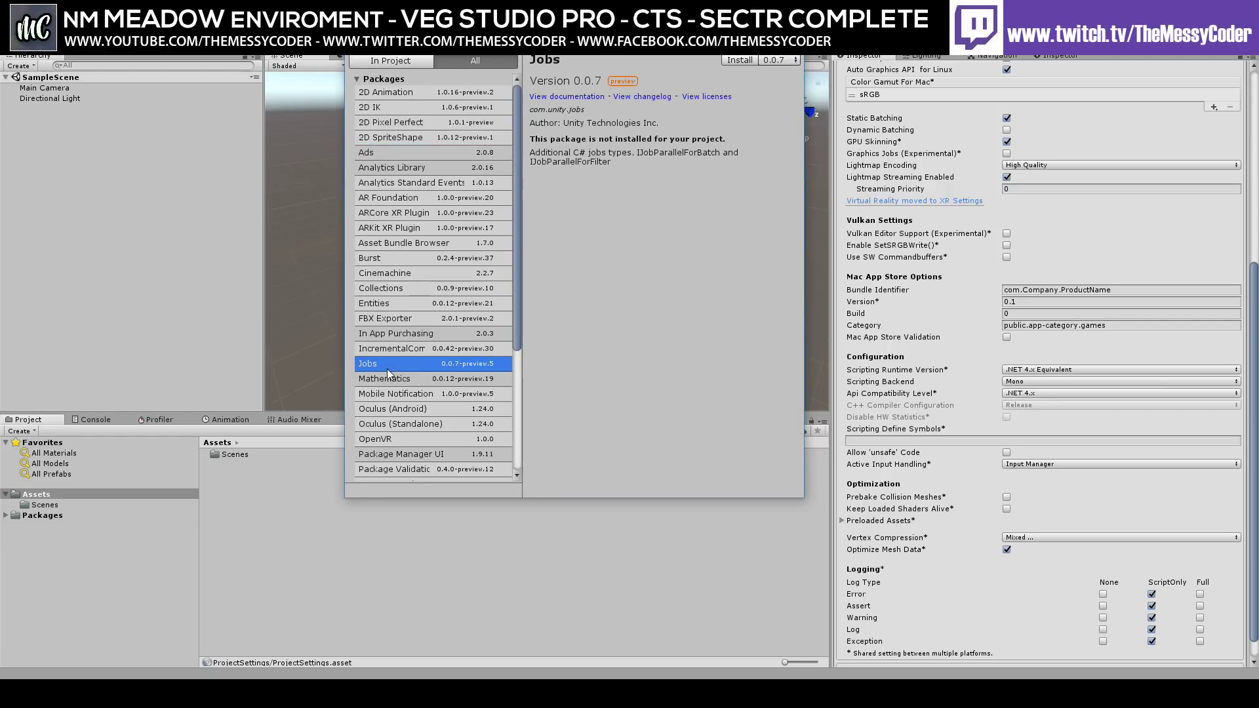
{"action": "left_click", "coordinate": [735, 60]}
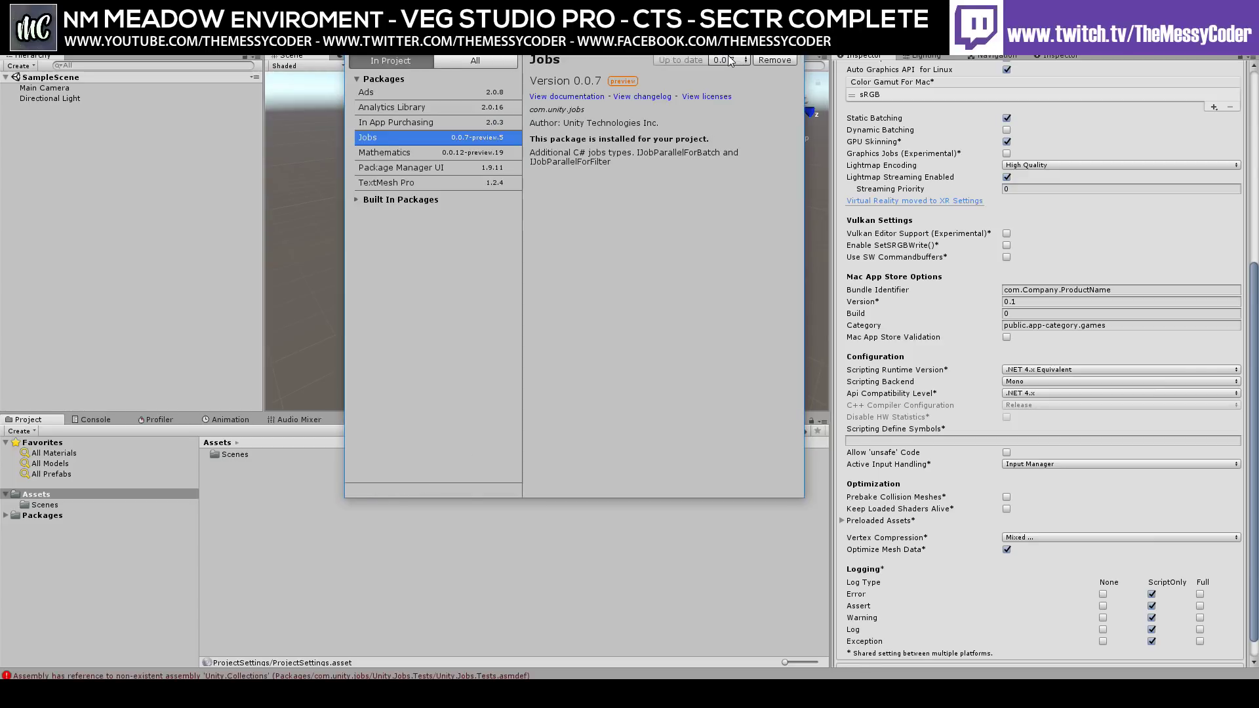
{"action": "left_click", "coordinate": [474, 61]}
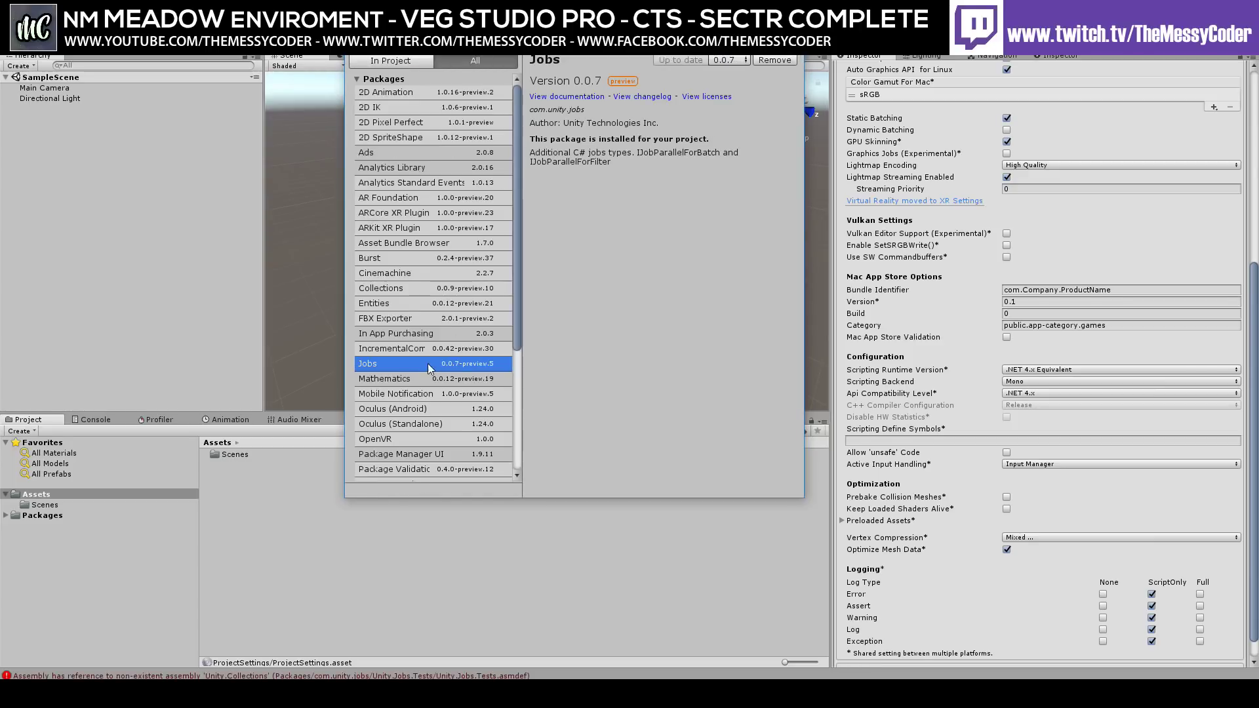
{"action": "left_click", "coordinate": [390, 287]}
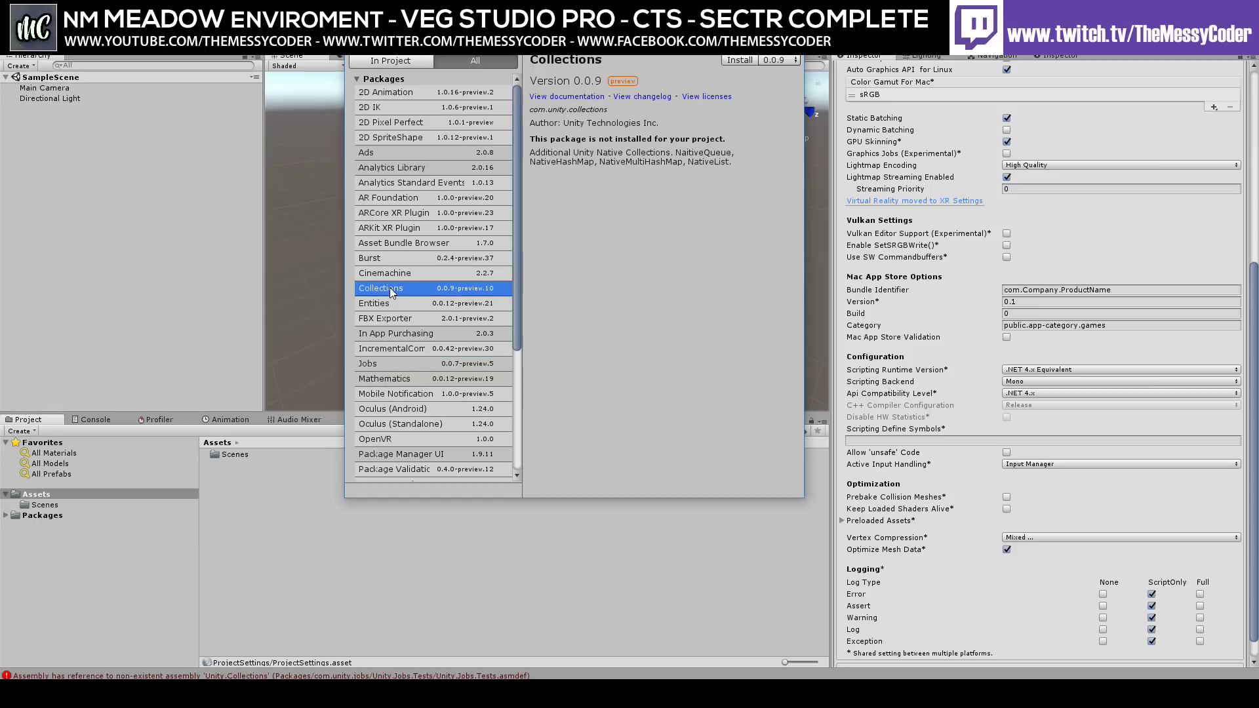
{"action": "left_click", "coordinate": [737, 64]}
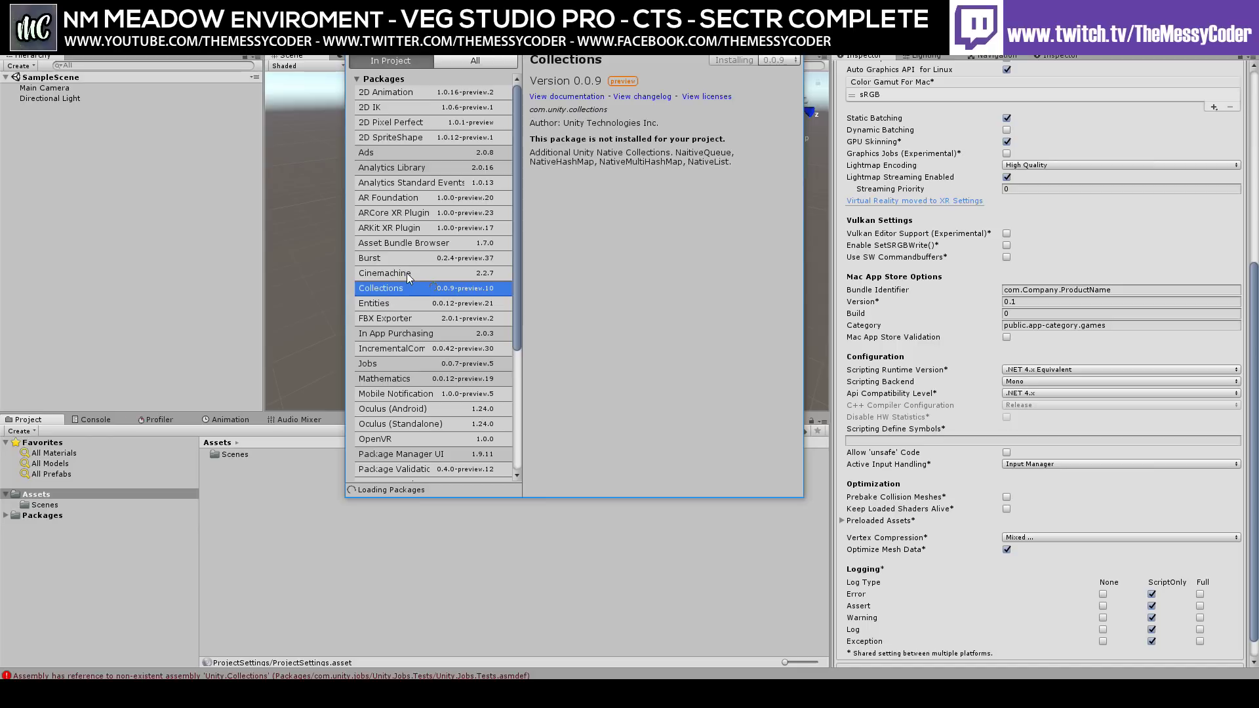
{"action": "left_click", "coordinate": [467, 61]}
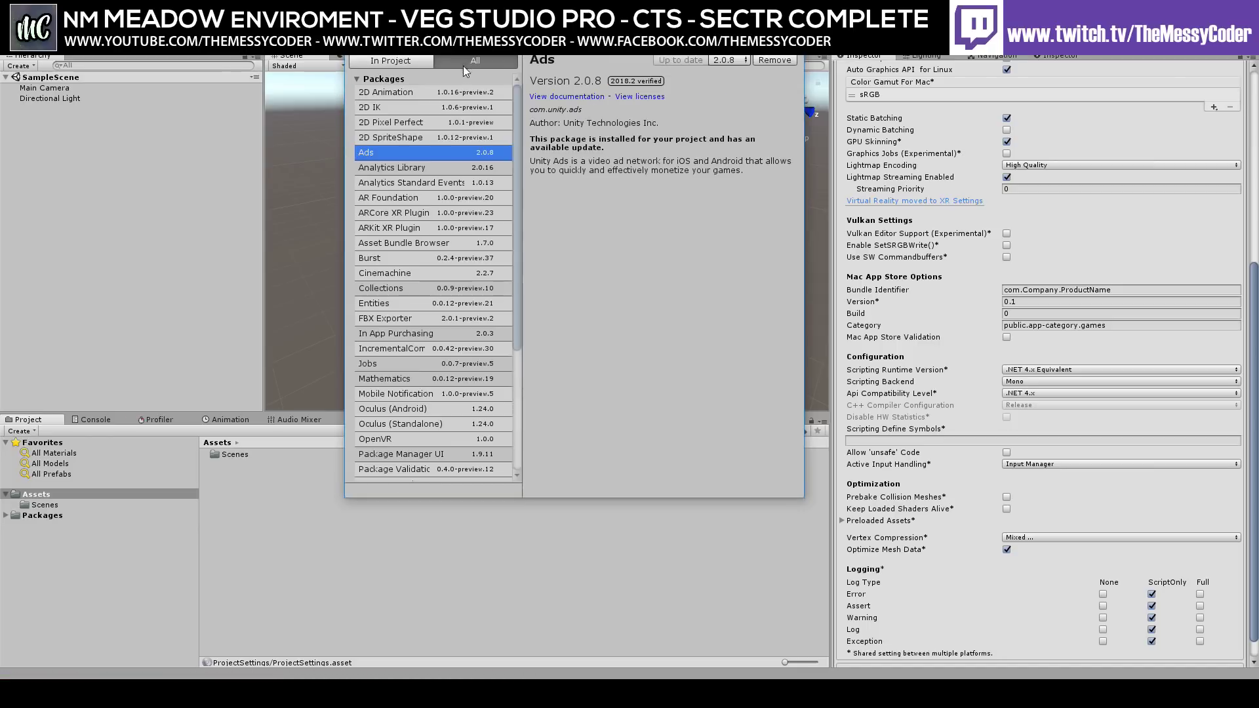
Step: Install the Burst and Post Processing packages, then close the Package Manager
{"action": "left_click", "coordinate": [396, 259]}
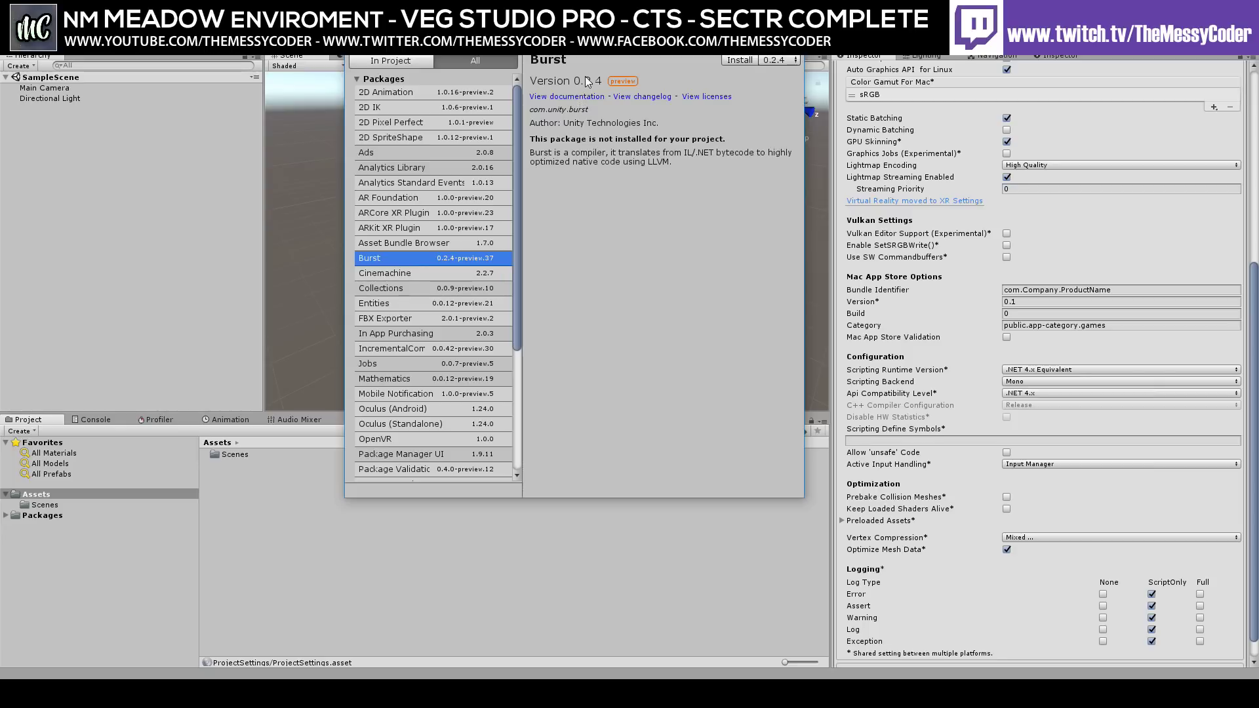
{"action": "left_click", "coordinate": [738, 59]}
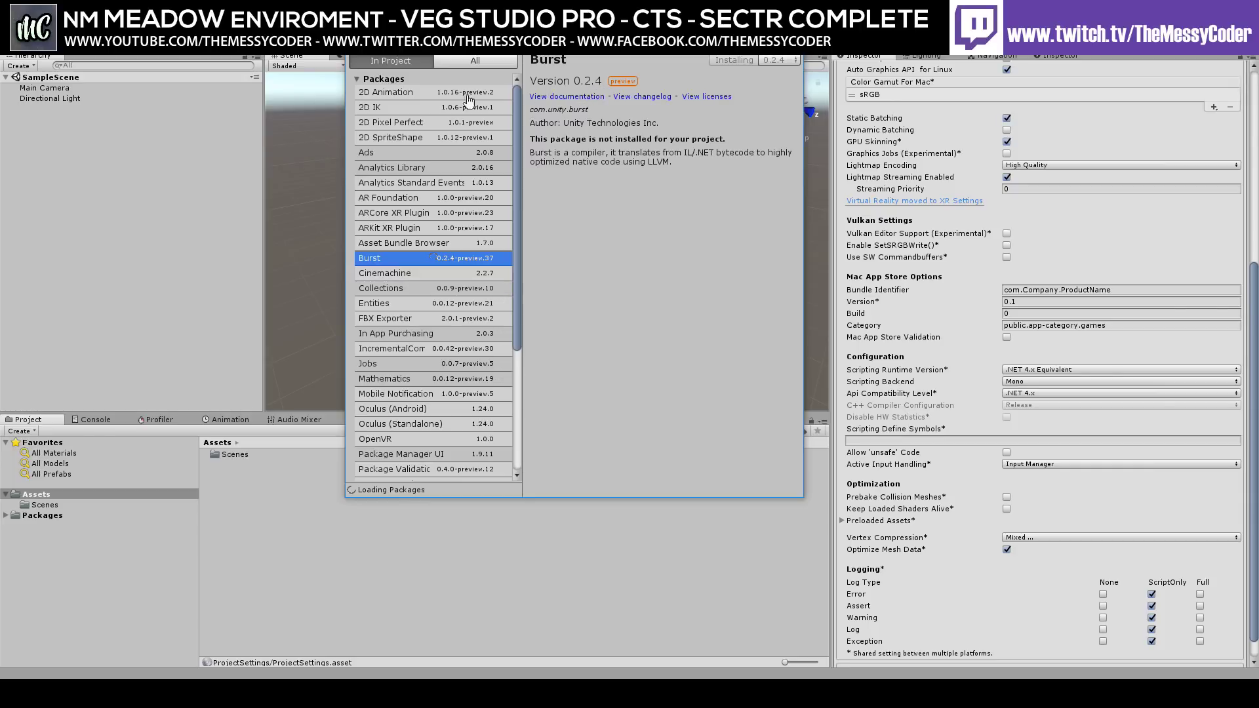
{"action": "left_click", "coordinate": [467, 59]}
{"action": "scroll", "coordinate": [397, 446], "scroll_direction": "down", "scroll_amount": 4}
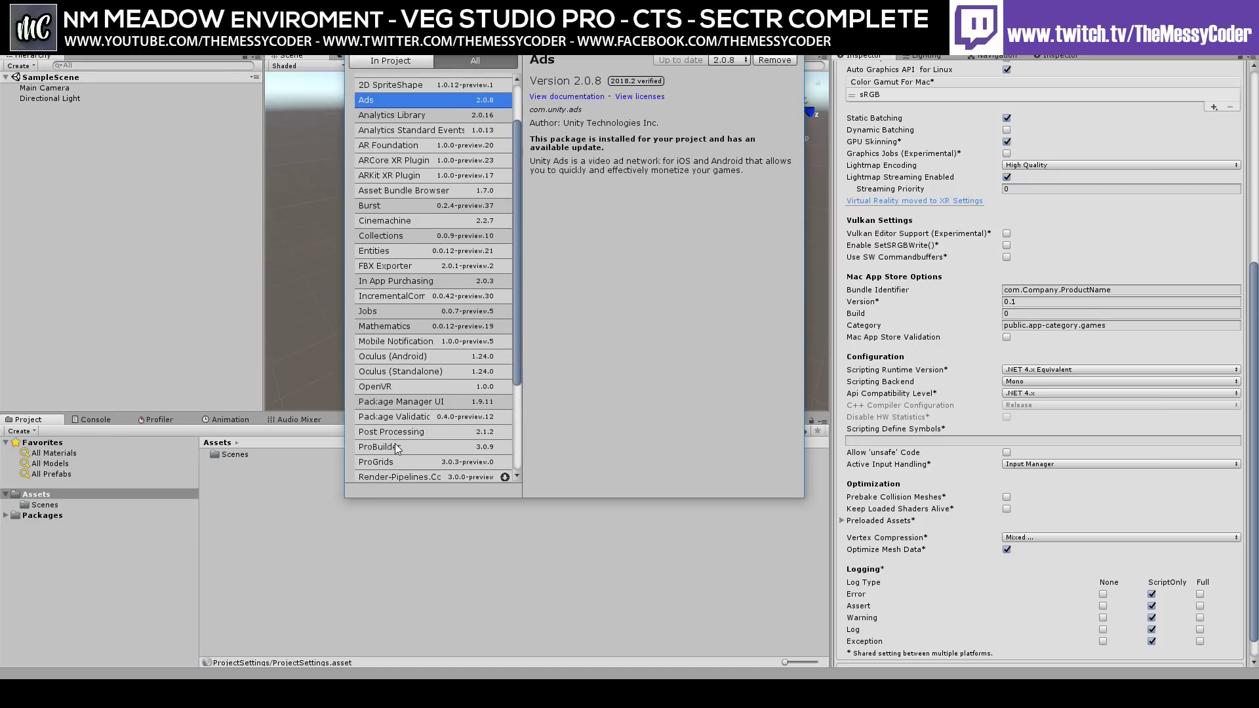
{"action": "left_click", "coordinate": [398, 360]}
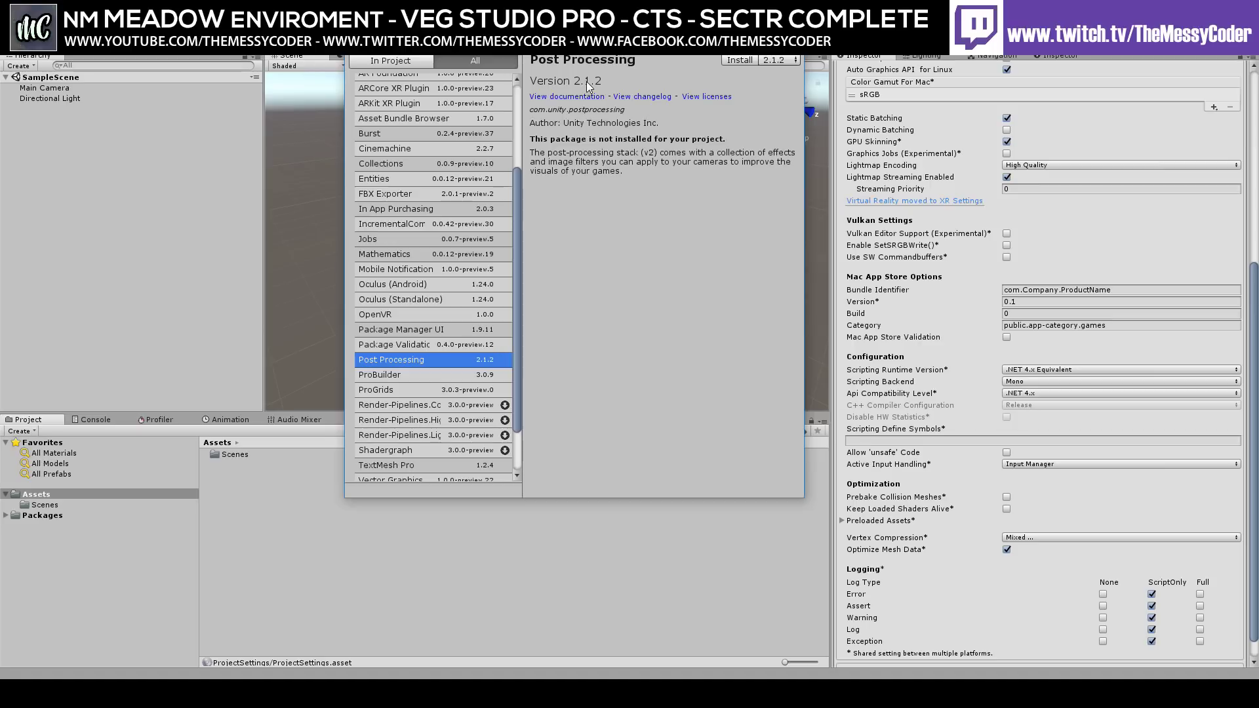
{"action": "left_click", "coordinate": [738, 59]}
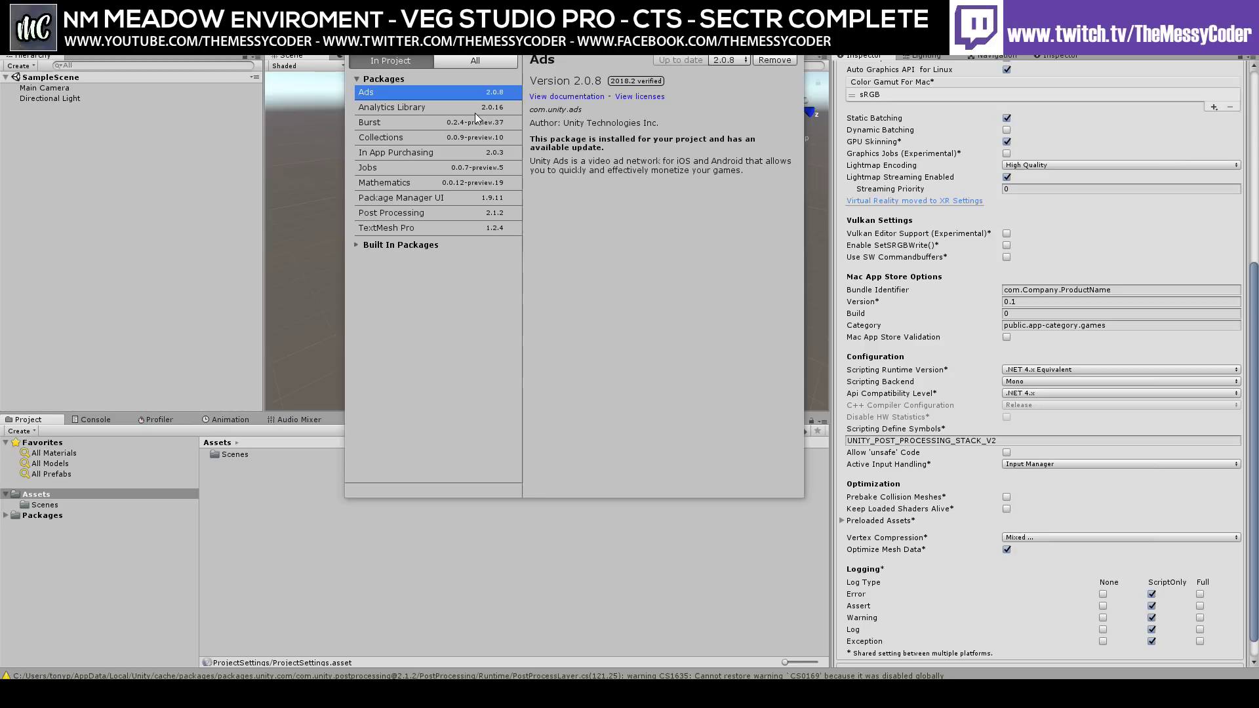
{"action": "left_click", "coordinate": [381, 171]}
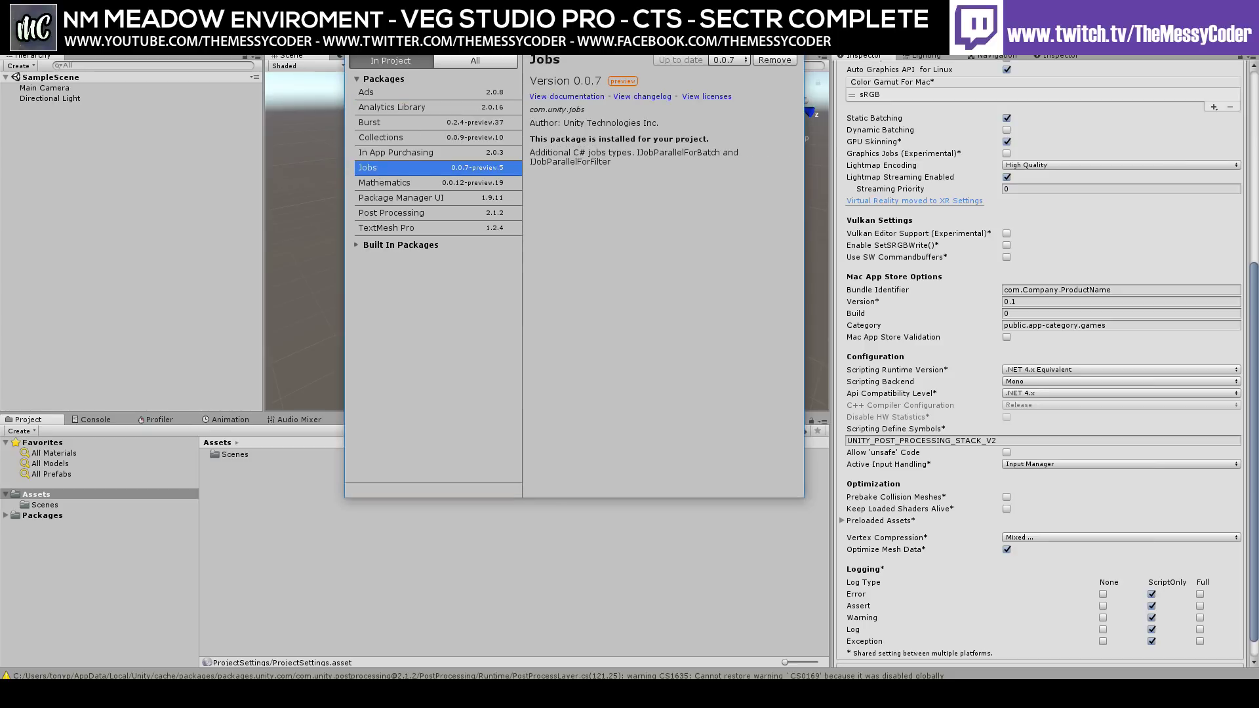
{"action": "left_click", "coordinate": [796, 47]}
Step: Uncheck Enable Burst Safety Checks in the Jobs > Burst menu
{"action": "left_click", "coordinate": [191, 46]}
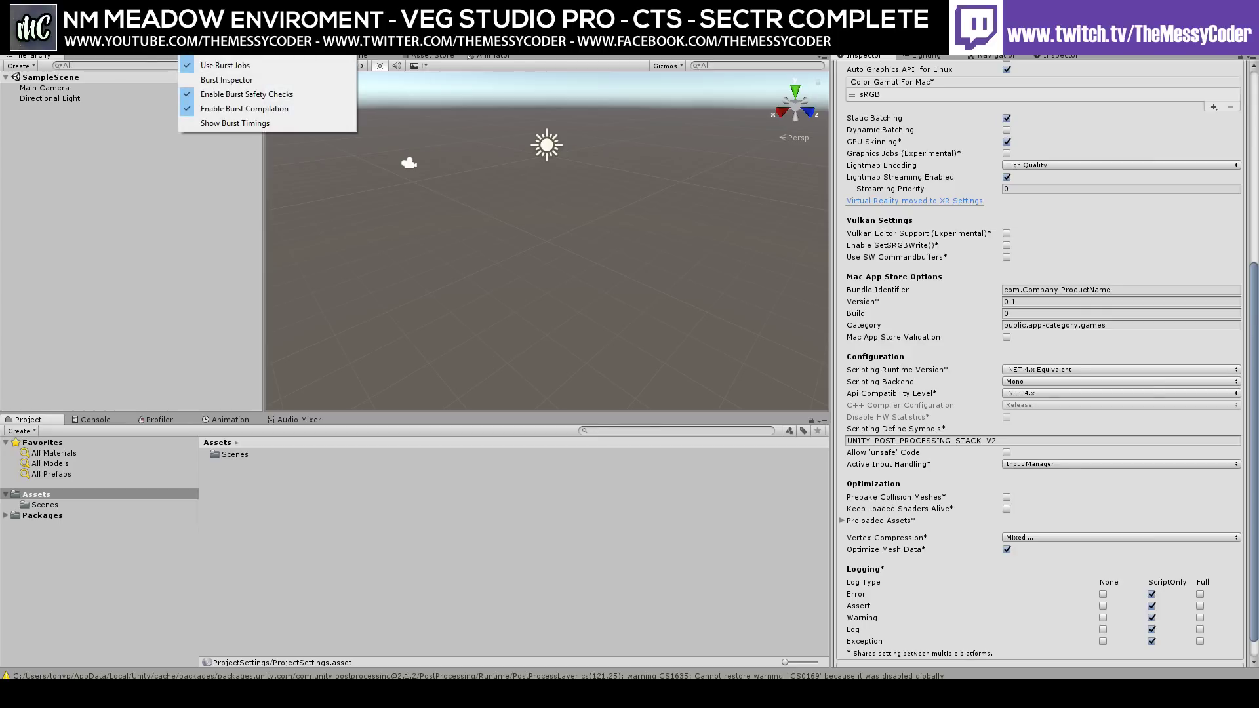
{"action": "left_click", "coordinate": [193, 46]}
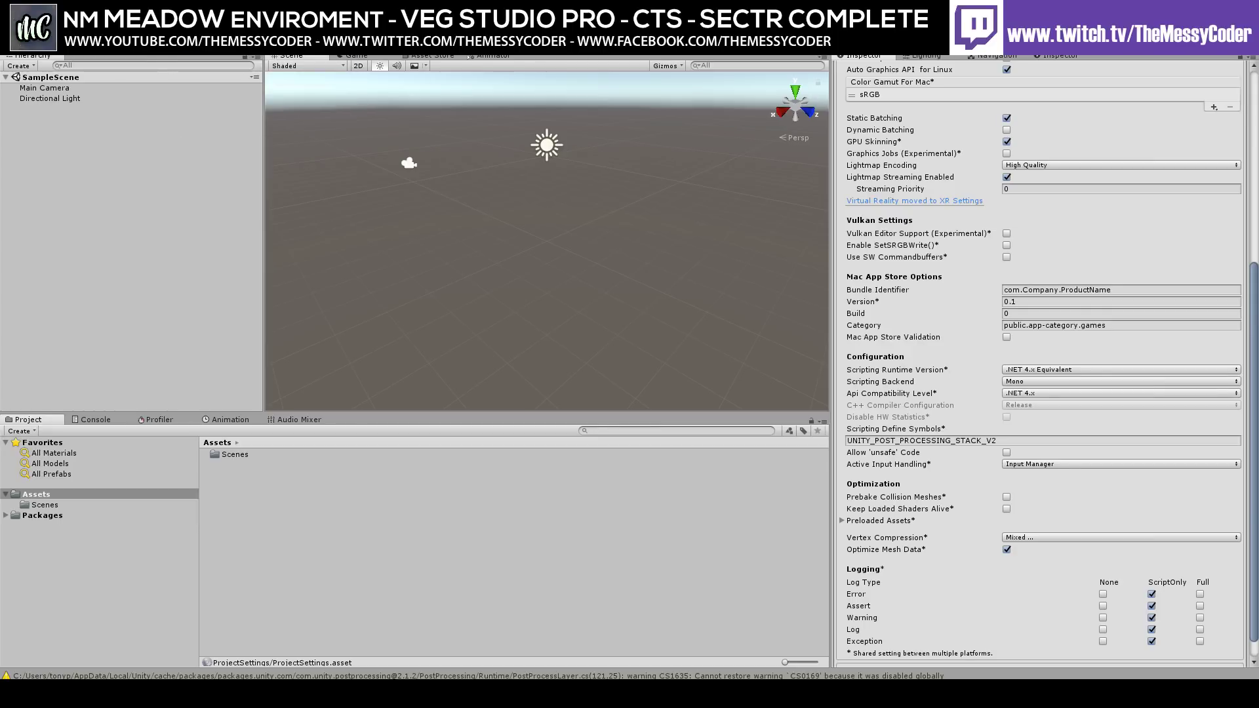
{"action": "left_click", "coordinate": [193, 46]}
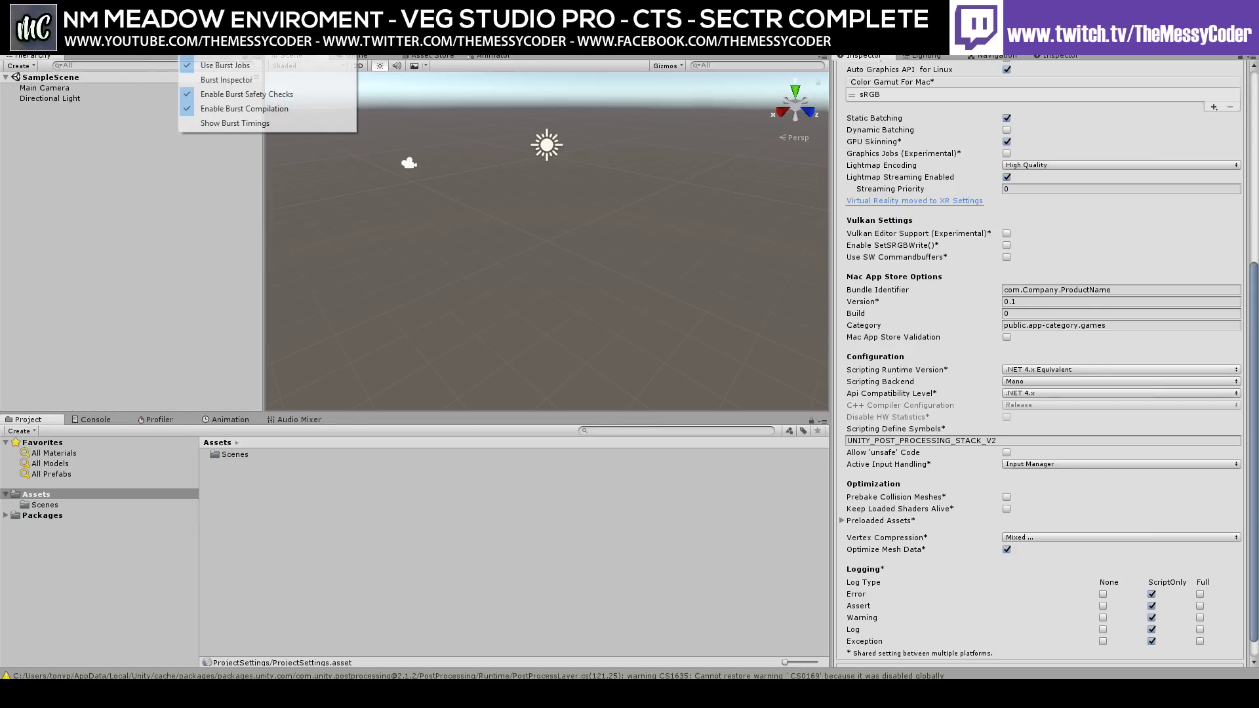
{"action": "left_click", "coordinate": [235, 58]}
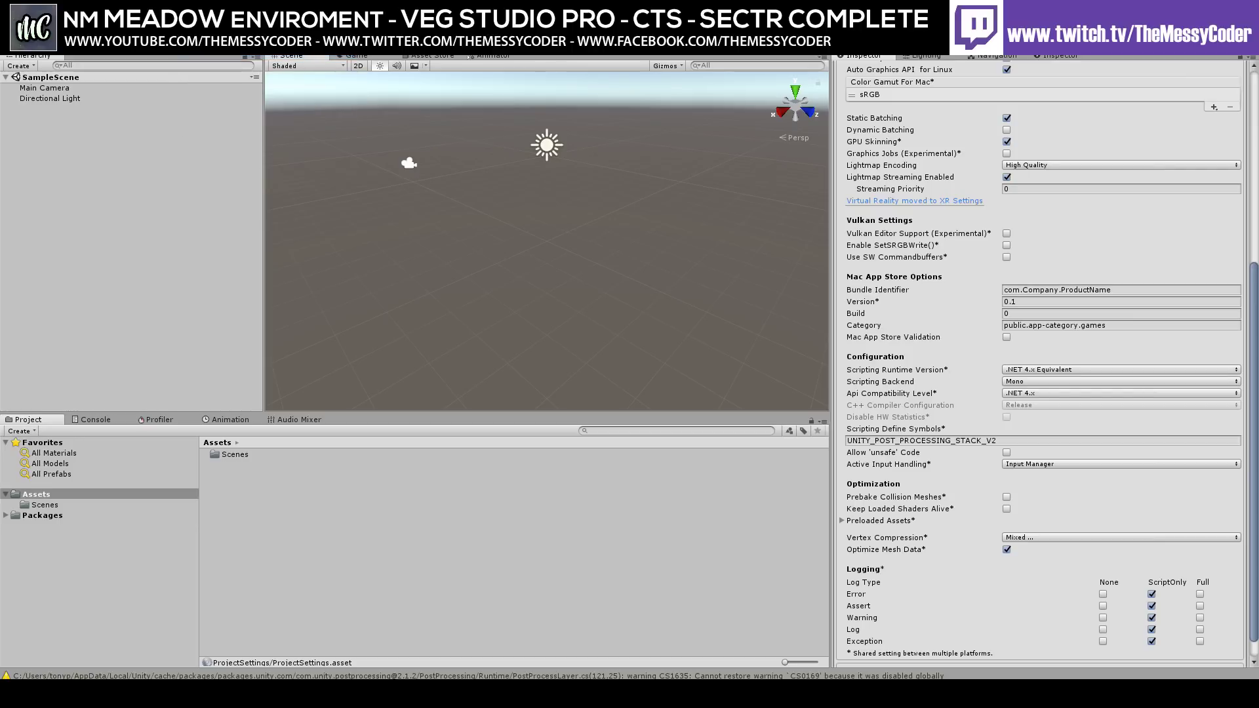
{"action": "left_click", "coordinate": [193, 46]}
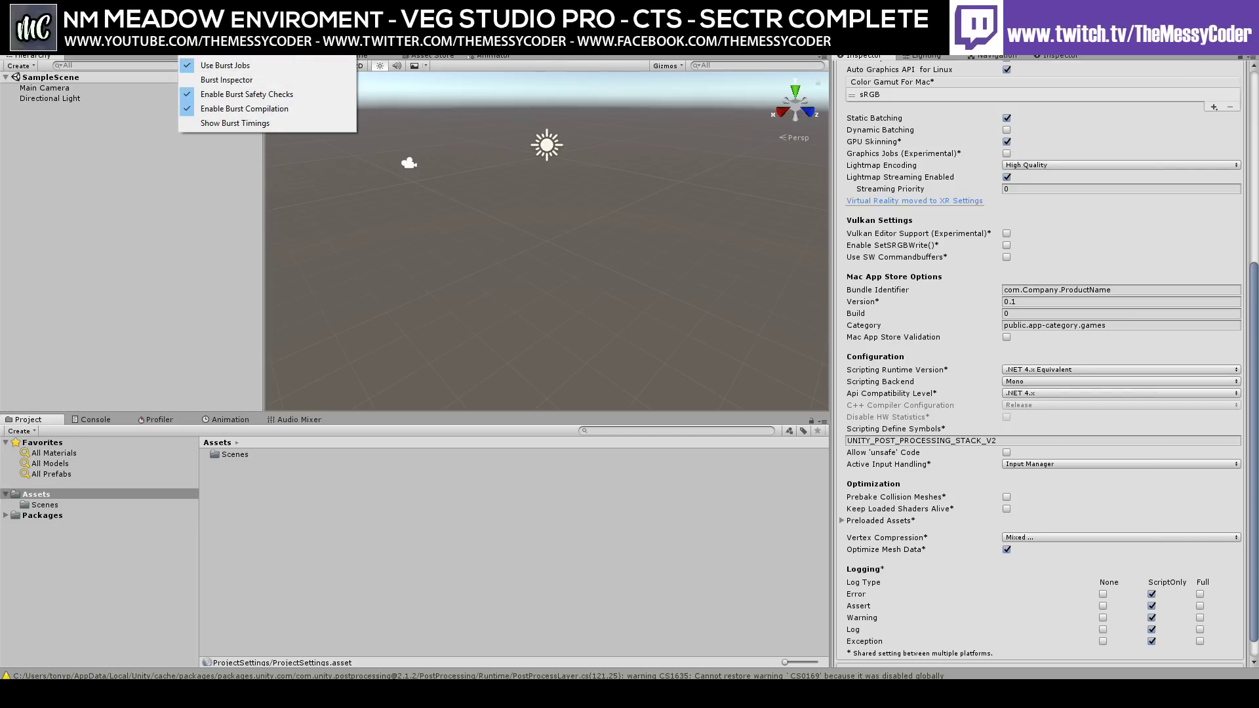
{"action": "left_click", "coordinate": [283, 95]}
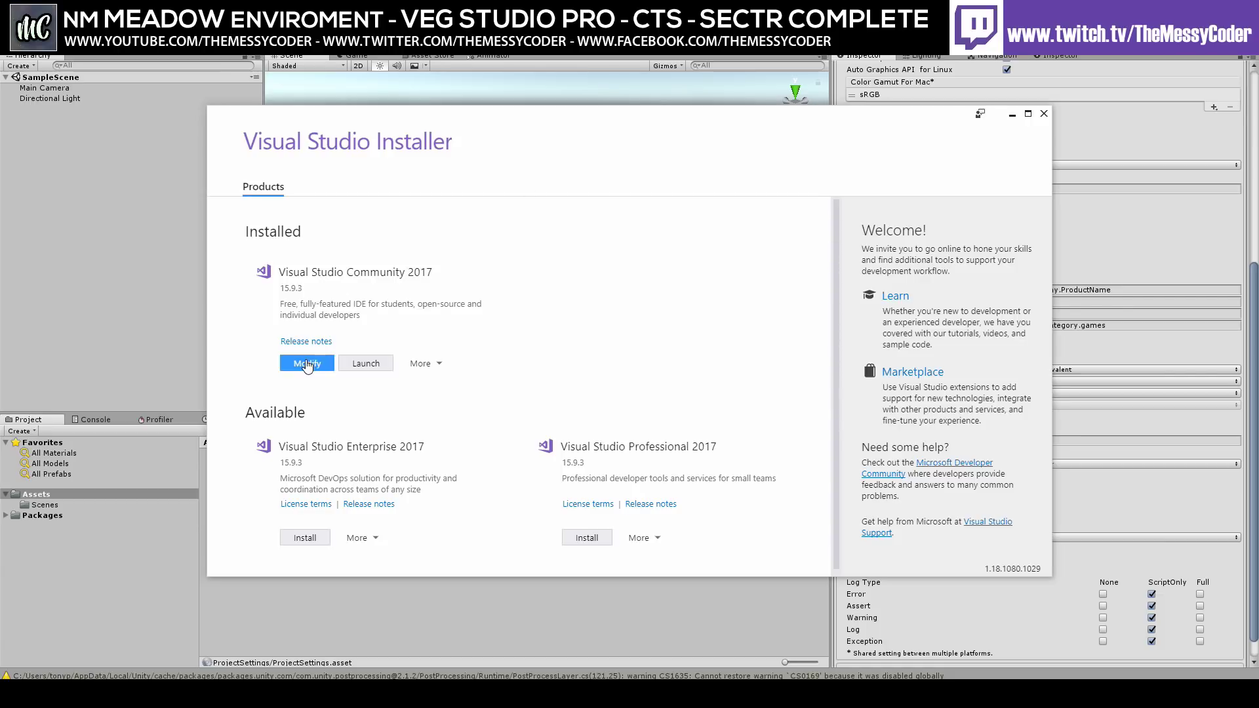
Step: Modify Visual Studio Community 2017 and browse Individual components down to the VC++ toolsets
{"action": "left_click", "coordinate": [307, 363]}
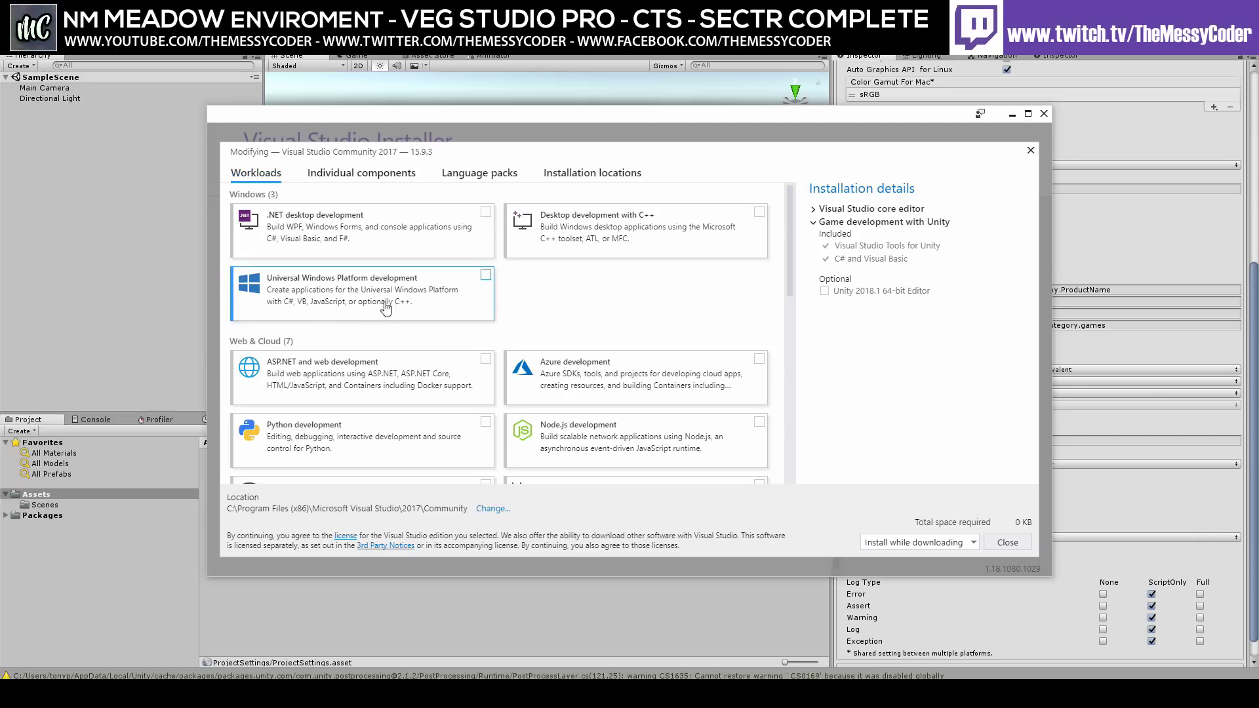
{"action": "left_click", "coordinate": [366, 181]}
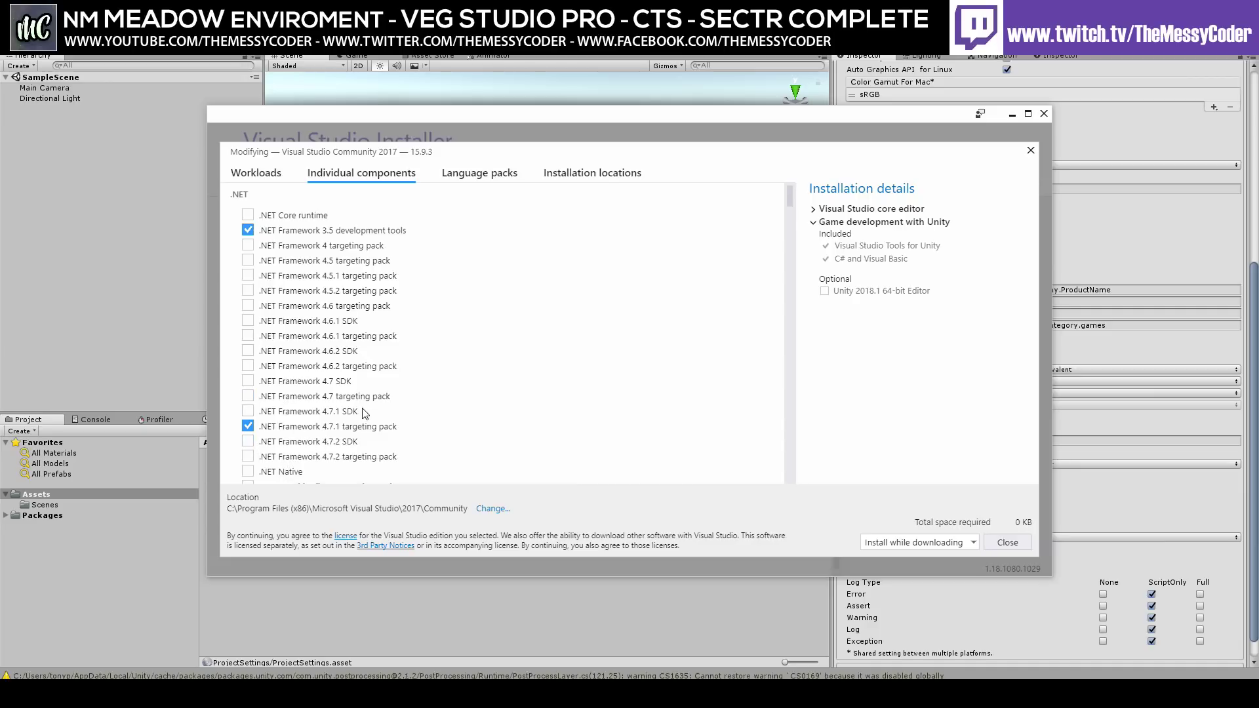
{"action": "scroll", "coordinate": [364, 413], "scroll_direction": "down", "scroll_amount": 7}
{"action": "scroll", "coordinate": [361, 414], "scroll_direction": "up", "scroll_amount": 6}
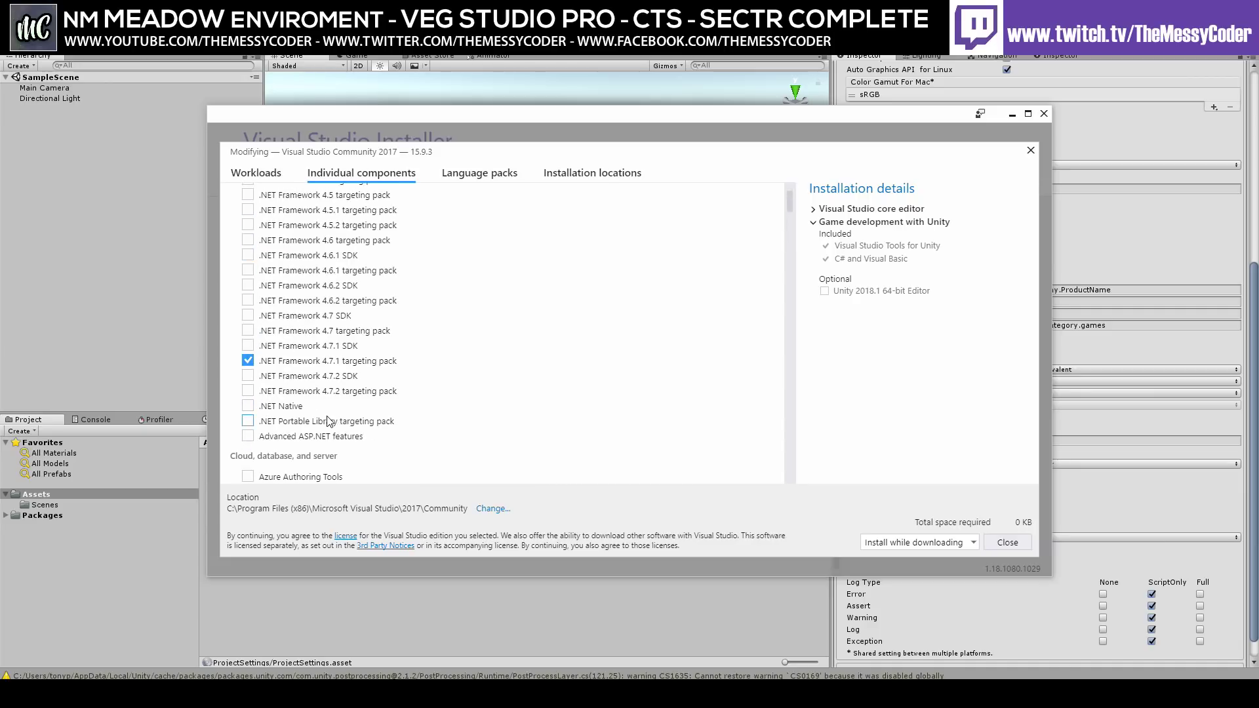
{"action": "scroll", "coordinate": [338, 426], "scroll_direction": "up", "scroll_amount": 2}
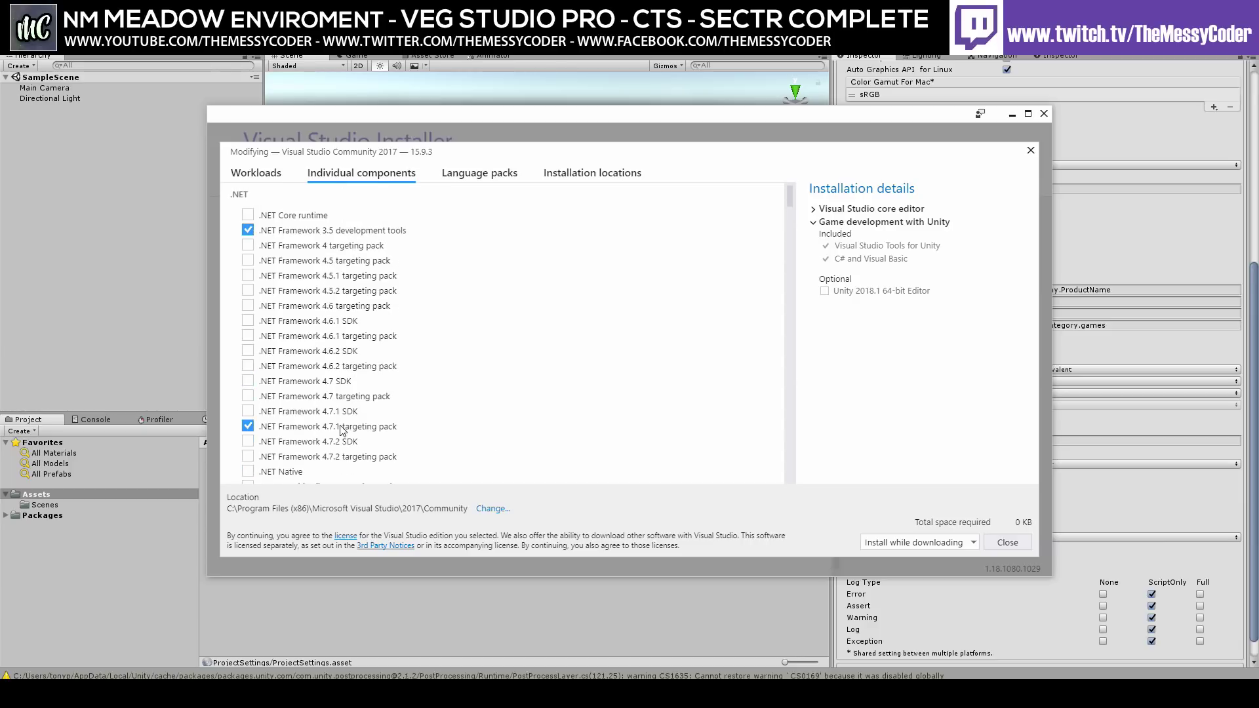
{"action": "scroll", "coordinate": [341, 430], "scroll_direction": "down", "scroll_amount": 7}
{"action": "scroll", "coordinate": [341, 431], "scroll_direction": "up", "scroll_amount": 3}
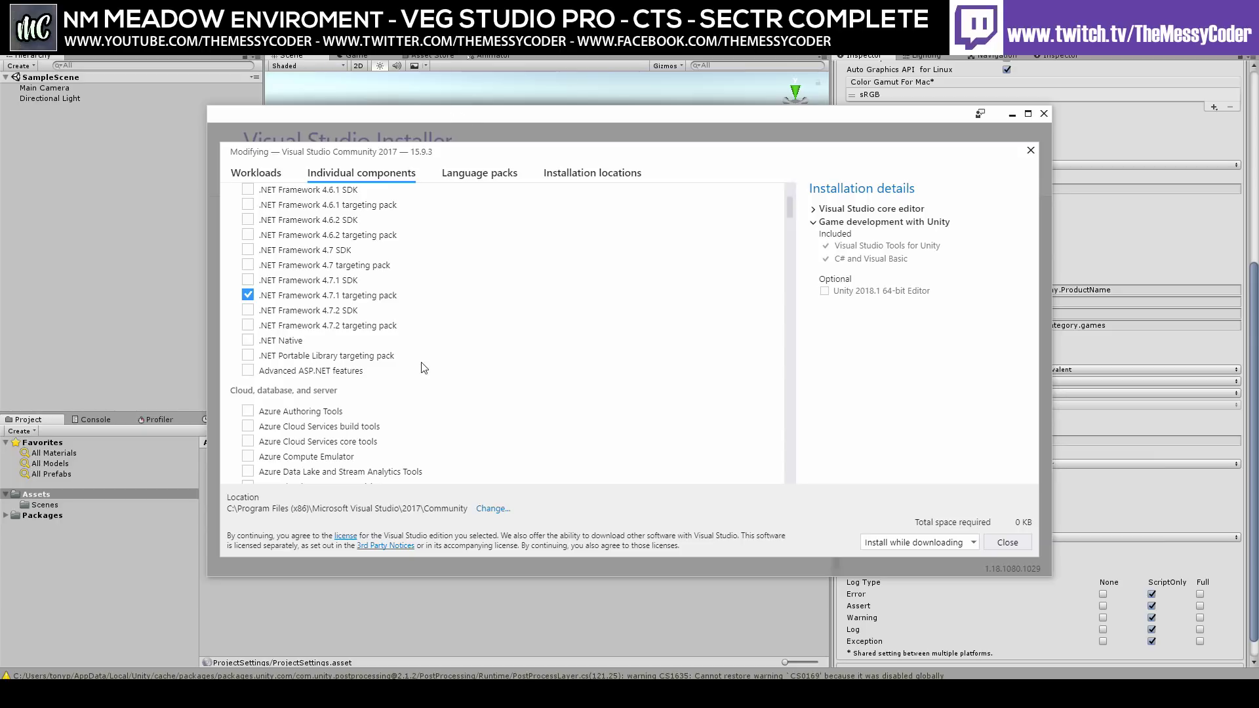
{"action": "scroll", "coordinate": [425, 349], "scroll_direction": "down", "scroll_amount": 1}
{"action": "scroll", "coordinate": [427, 350], "scroll_direction": "down", "scroll_amount": 6}
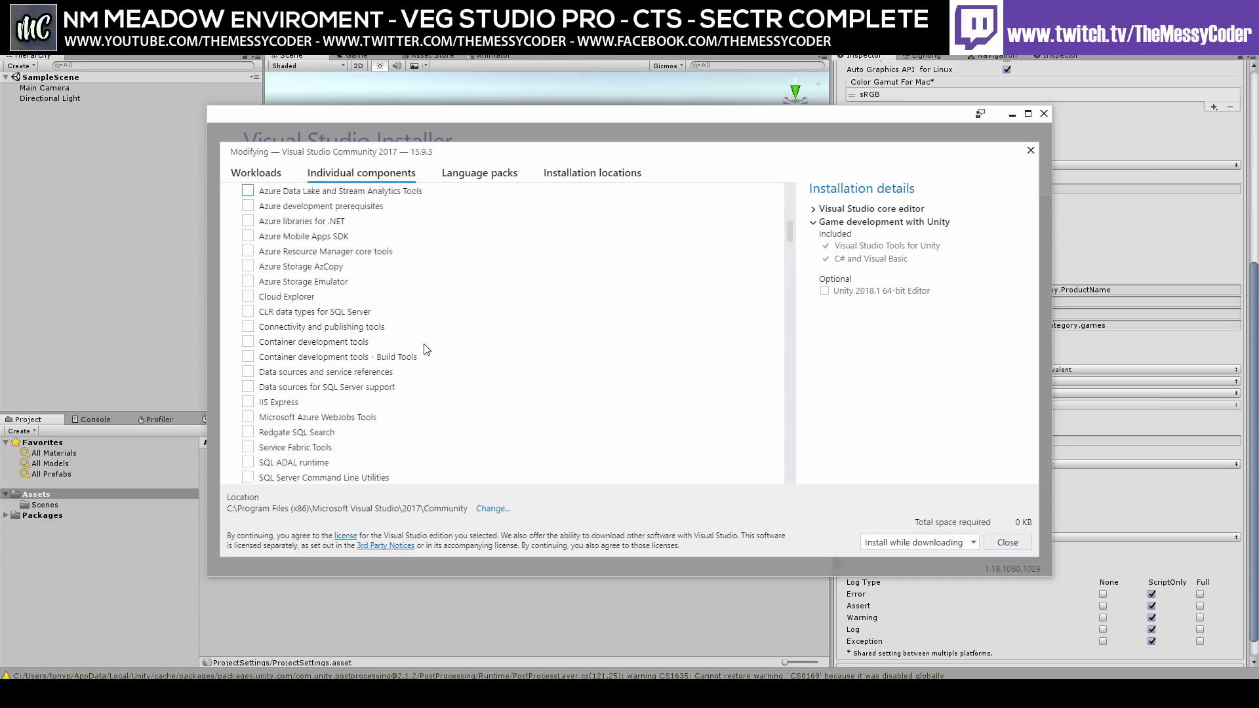
{"action": "scroll", "coordinate": [426, 350], "scroll_direction": "down", "scroll_amount": 5}
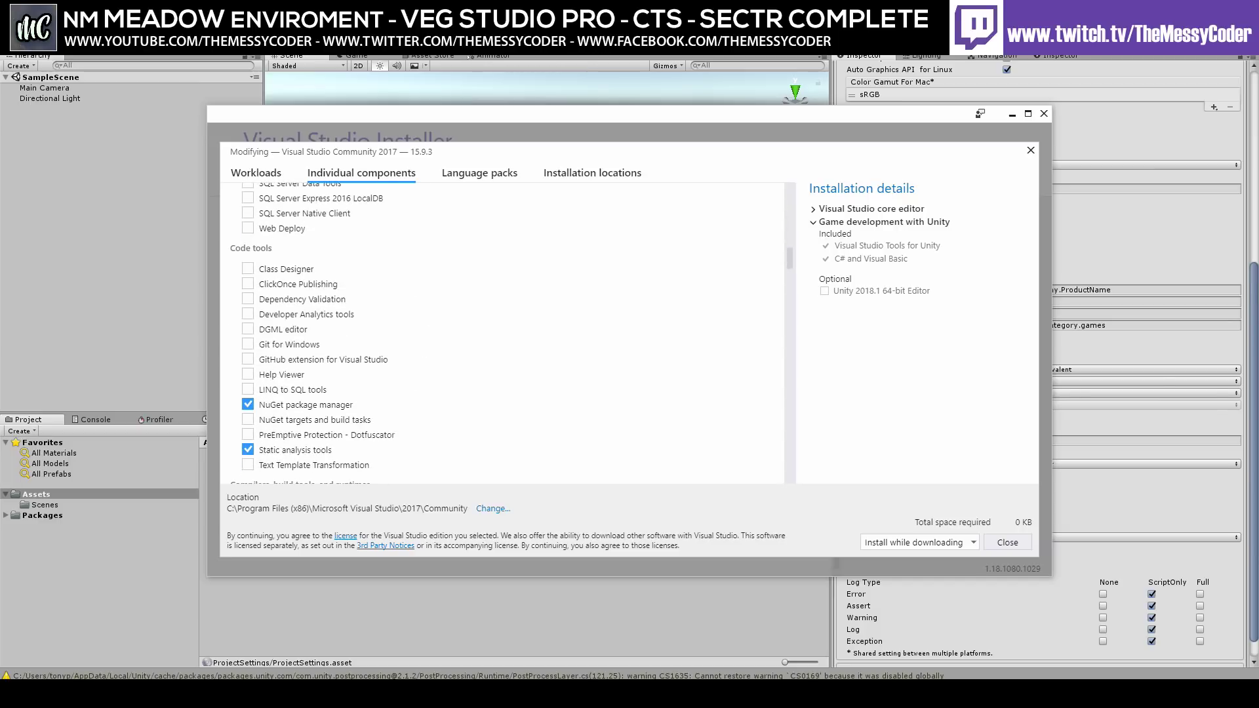
{"action": "scroll", "coordinate": [498, 335], "scroll_direction": "down", "scroll_amount": 10}
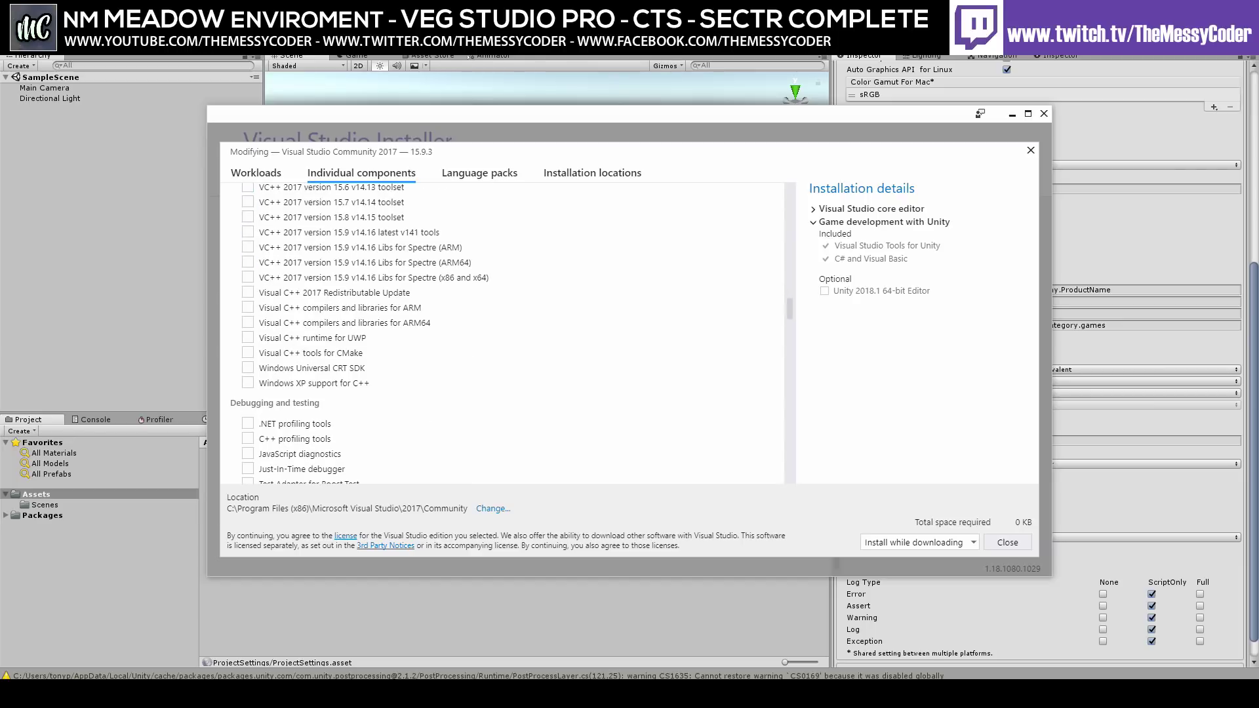
{"action": "scroll", "coordinate": [349, 327], "scroll_direction": "up", "scroll_amount": 1}
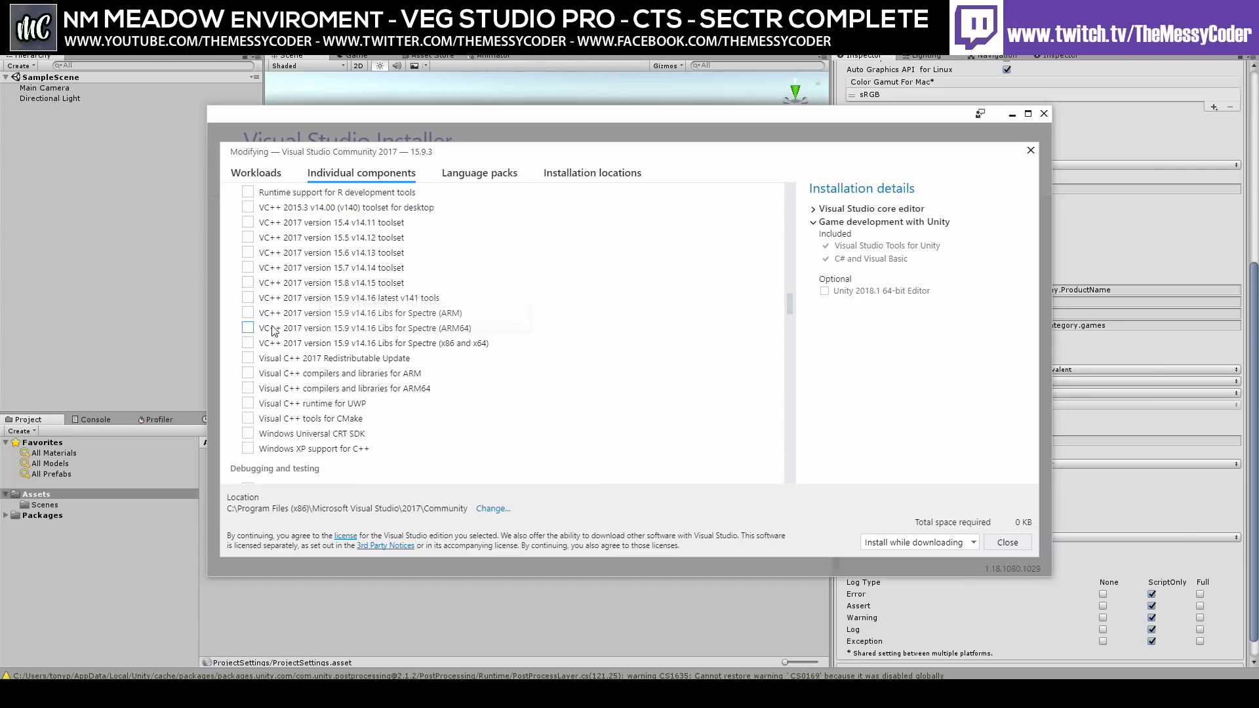
{"action": "mouse_move", "coordinate": [353, 306]}
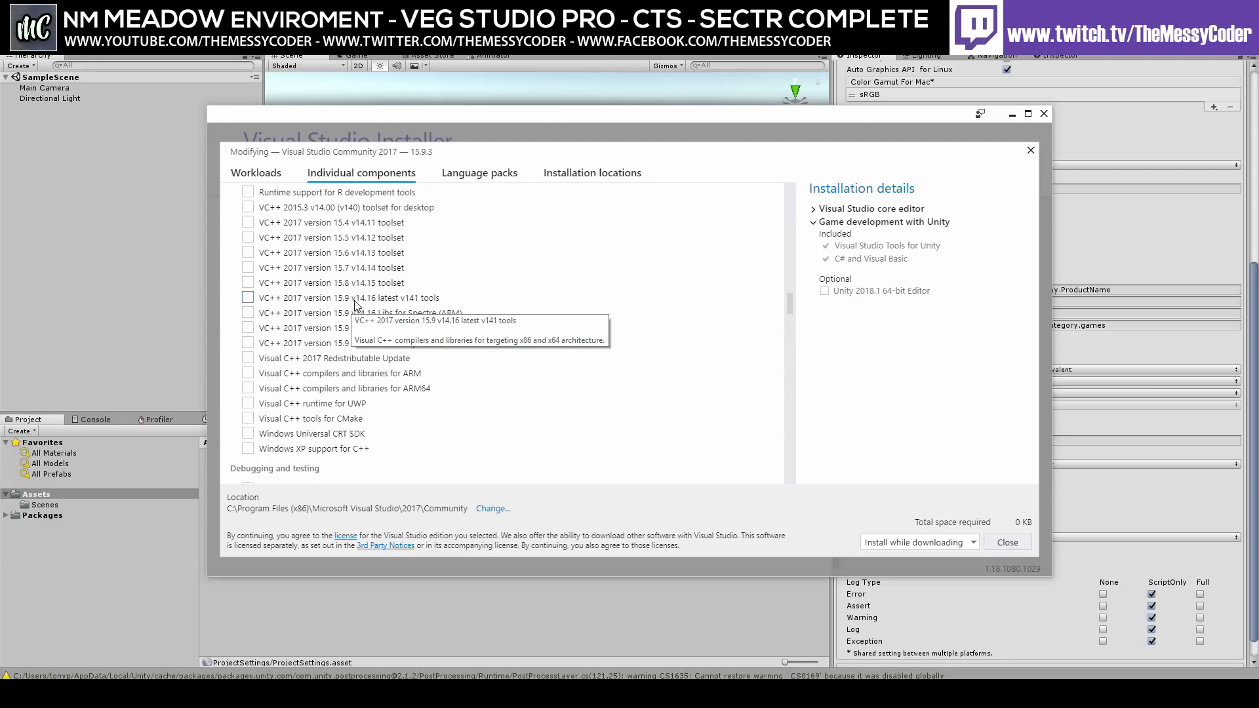
{"action": "mouse_move", "coordinate": [423, 326]}
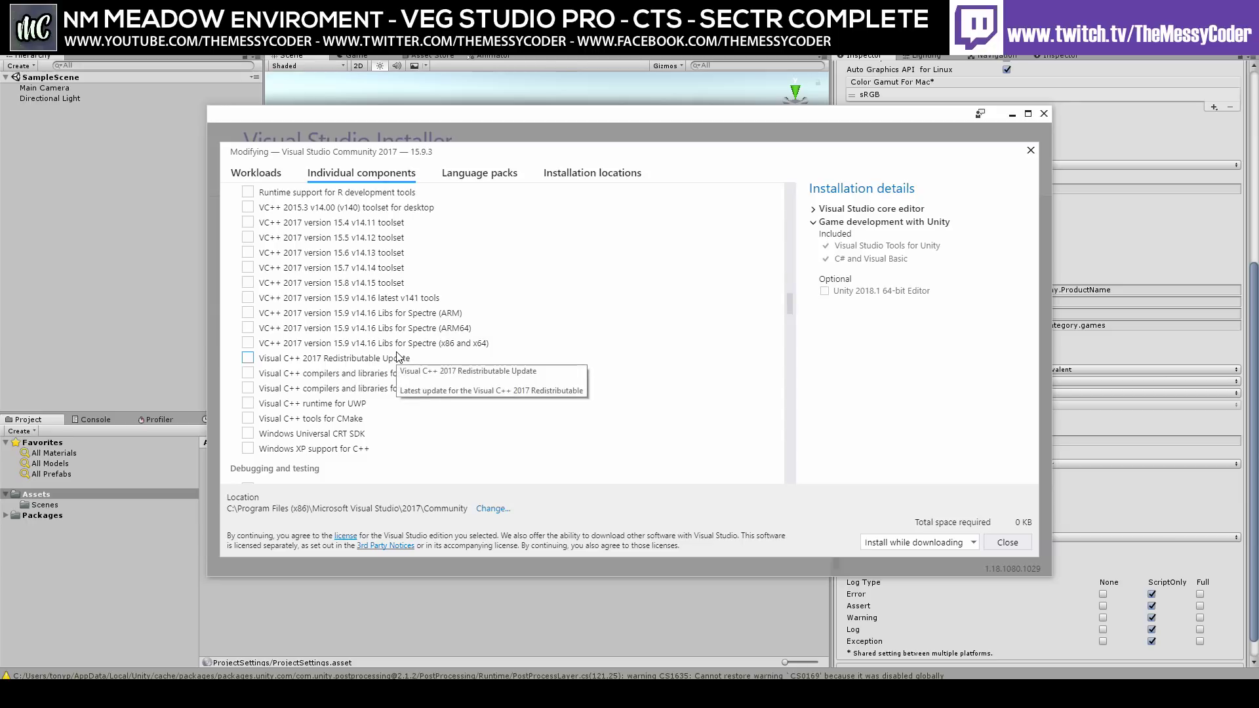
{"action": "mouse_move", "coordinate": [427, 303]}
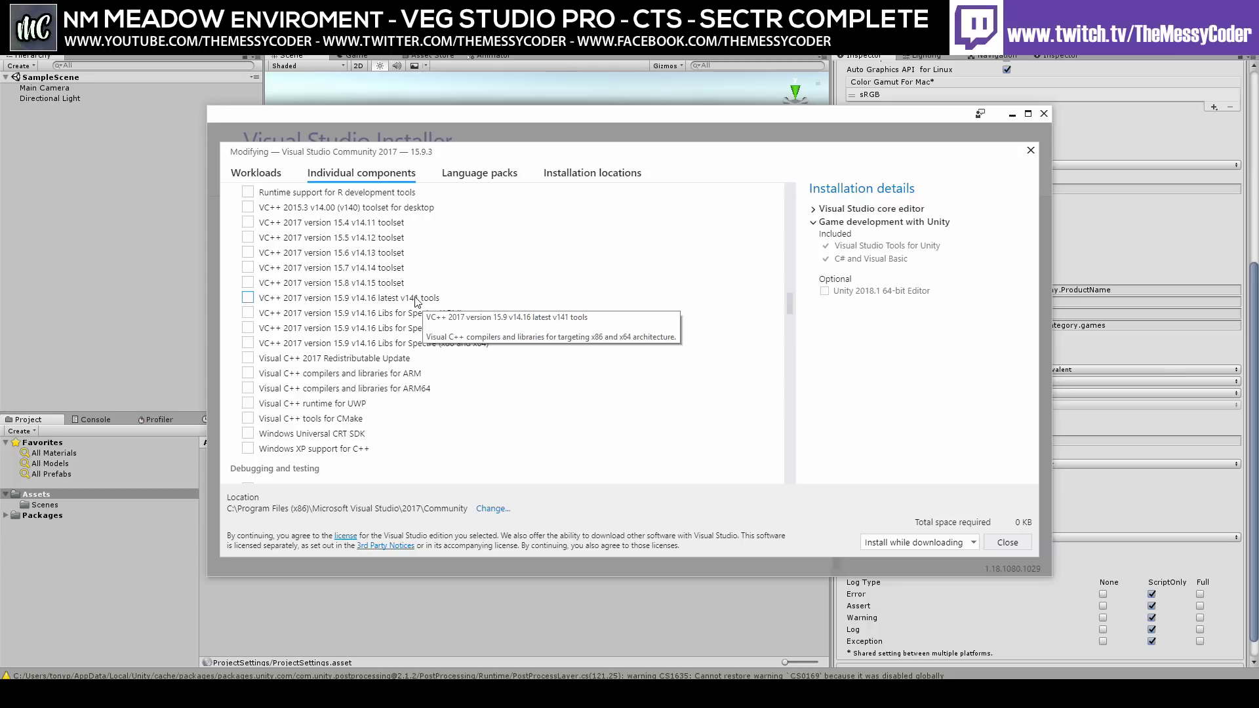
Step: Add VC++ 2017 v141 tools and Windows 10 SDK (10.0.17763.0), then apply the modification
{"action": "left_click", "coordinate": [247, 301]}
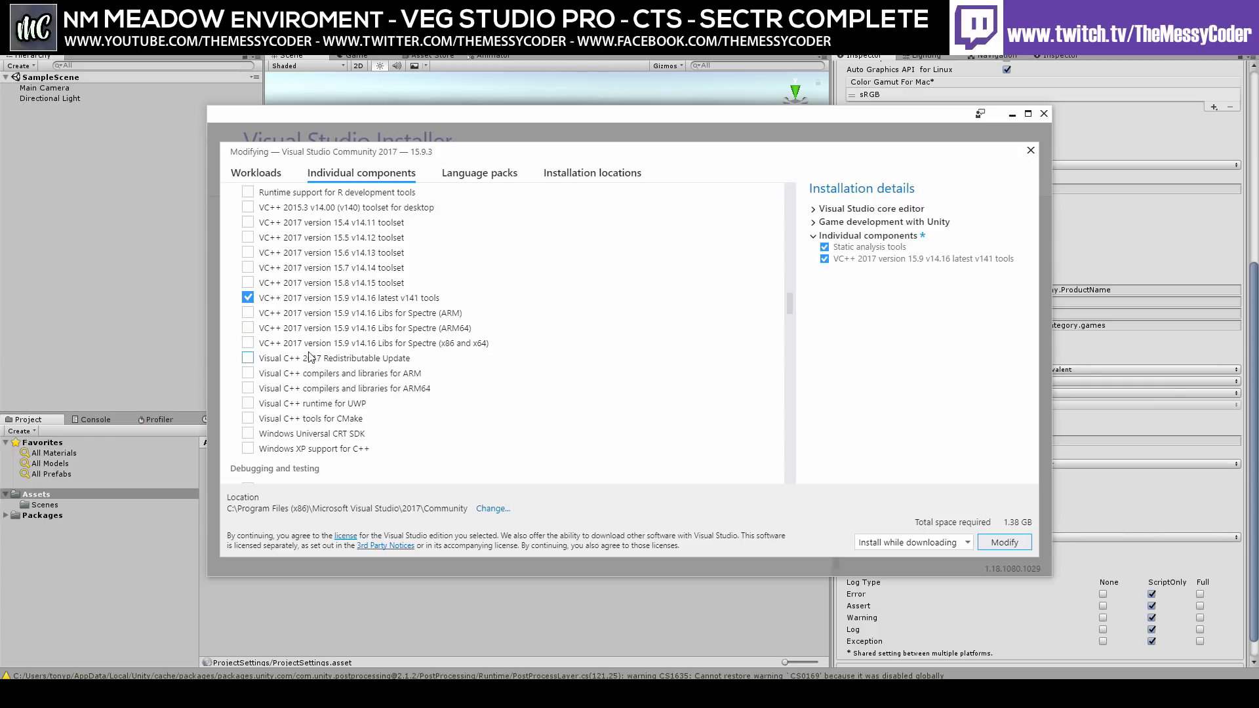
{"action": "scroll", "coordinate": [403, 352], "scroll_direction": "down", "scroll_amount": 5}
{"action": "scroll", "coordinate": [297, 358], "scroll_direction": "down", "scroll_amount": 4}
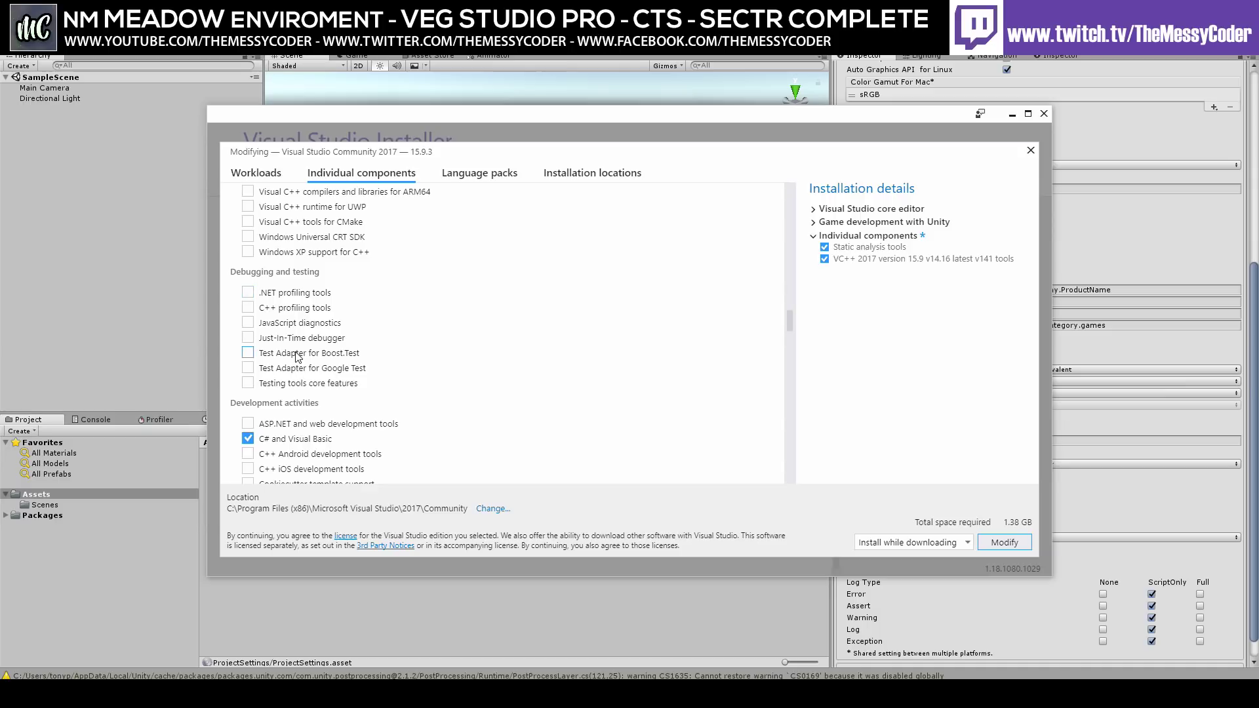
{"action": "scroll", "coordinate": [296, 358], "scroll_direction": "down", "scroll_amount": 10}
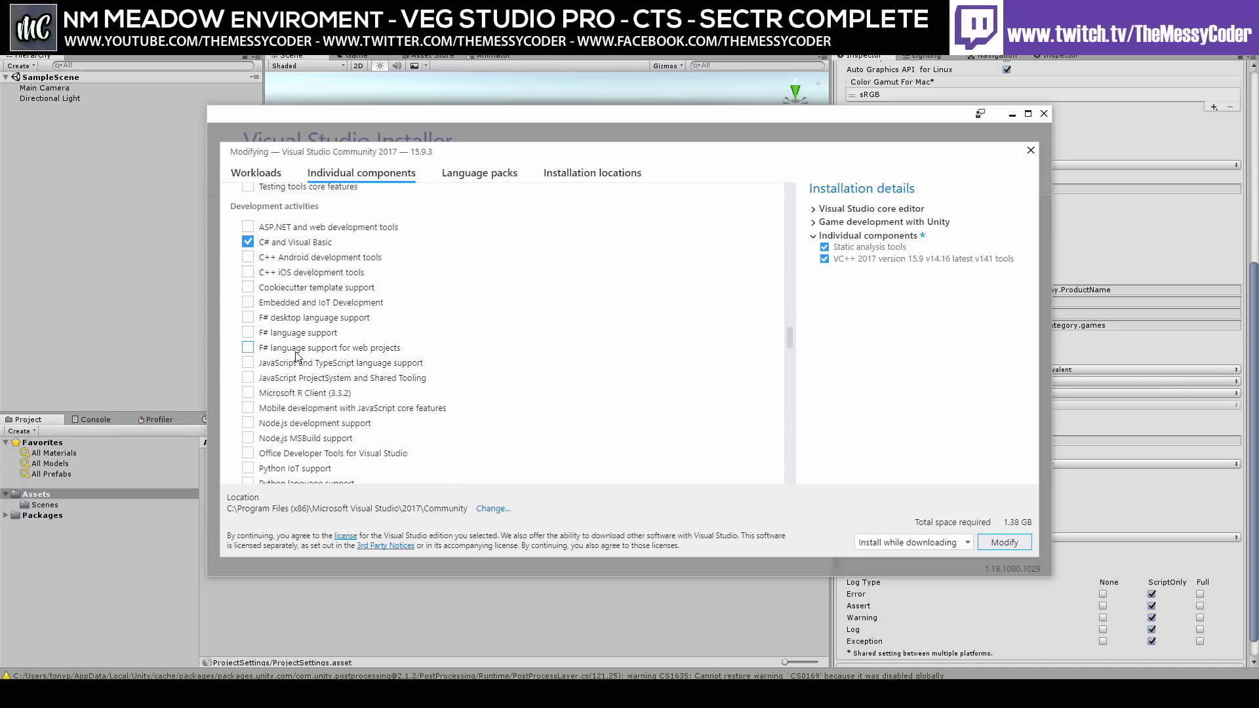
{"action": "scroll", "coordinate": [296, 357], "scroll_direction": "down", "scroll_amount": 20}
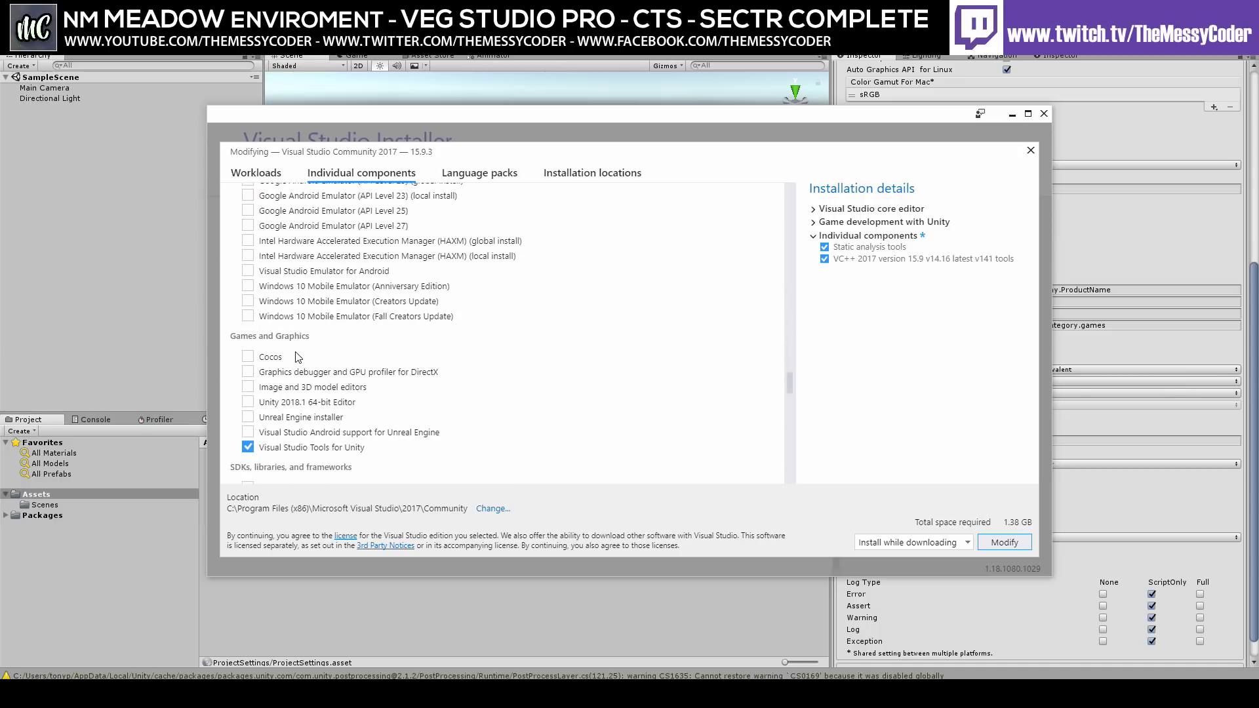
{"action": "scroll", "coordinate": [296, 357], "scroll_direction": "down", "scroll_amount": 10}
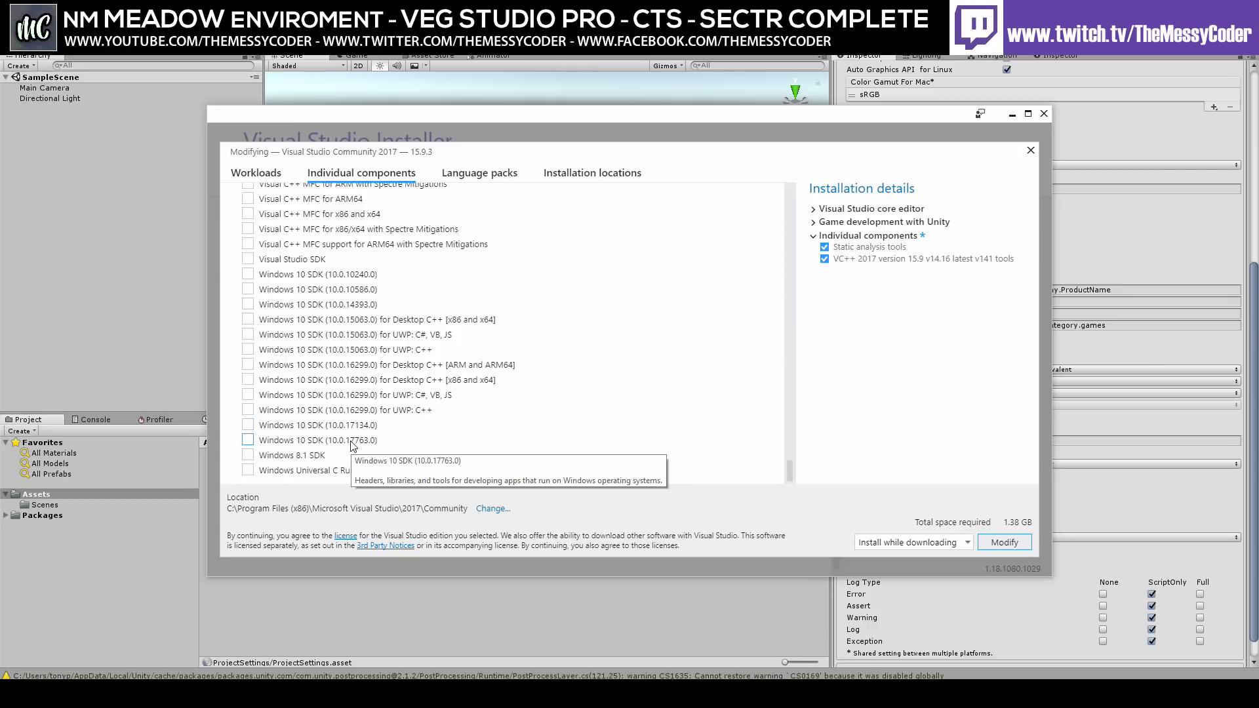
{"action": "left_click", "coordinate": [352, 446]}
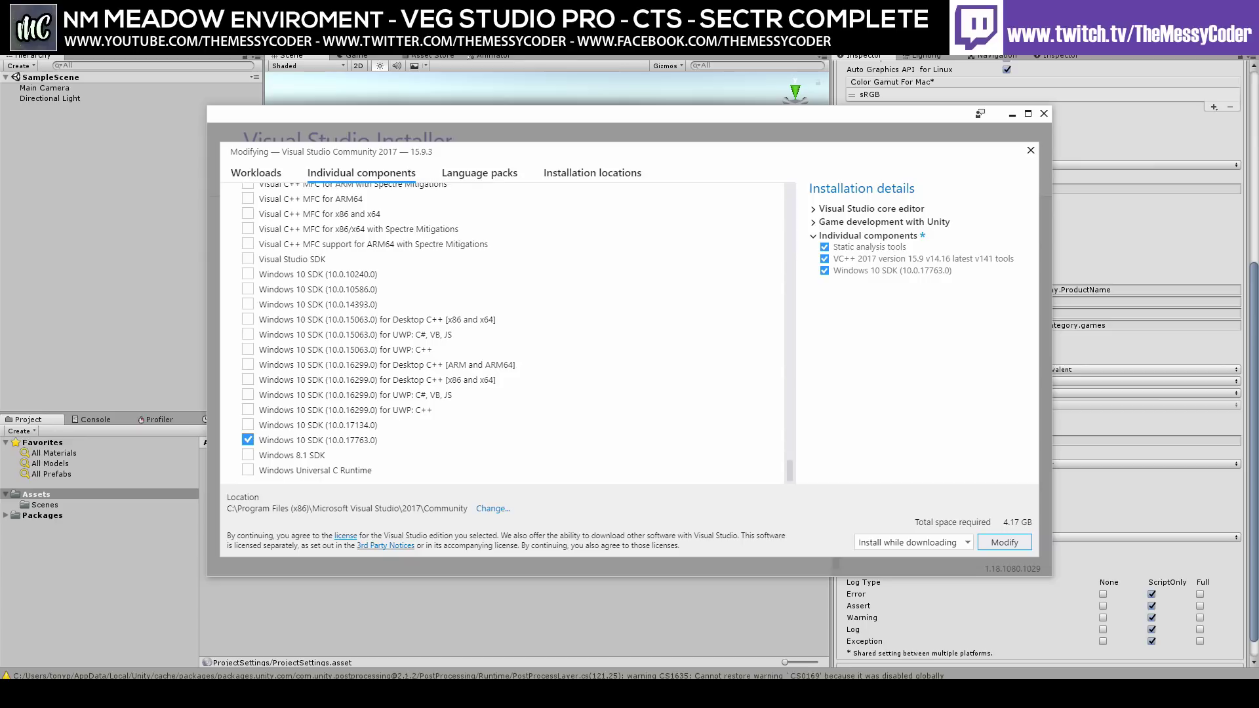
{"action": "left_click", "coordinate": [1008, 539]}
{"action": "left_click", "coordinate": [1006, 542]}
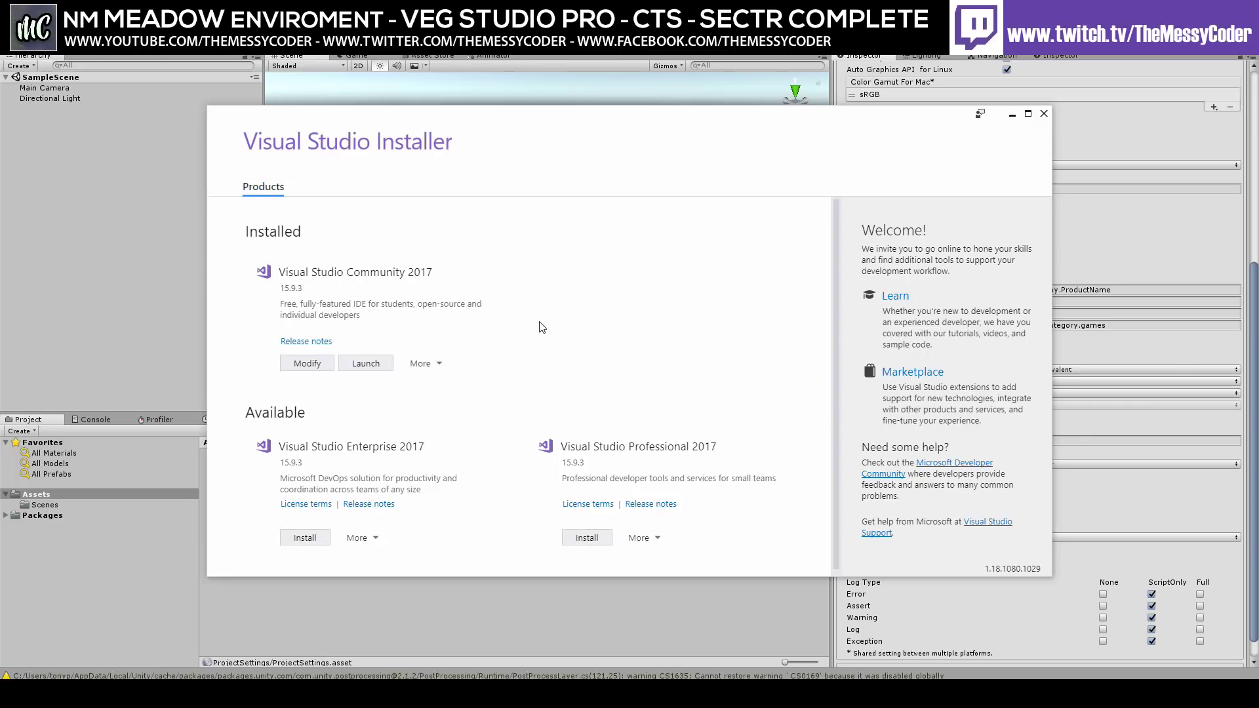
Step: Close the Visual Studio Installer window
{"action": "left_click", "coordinate": [1044, 113]}
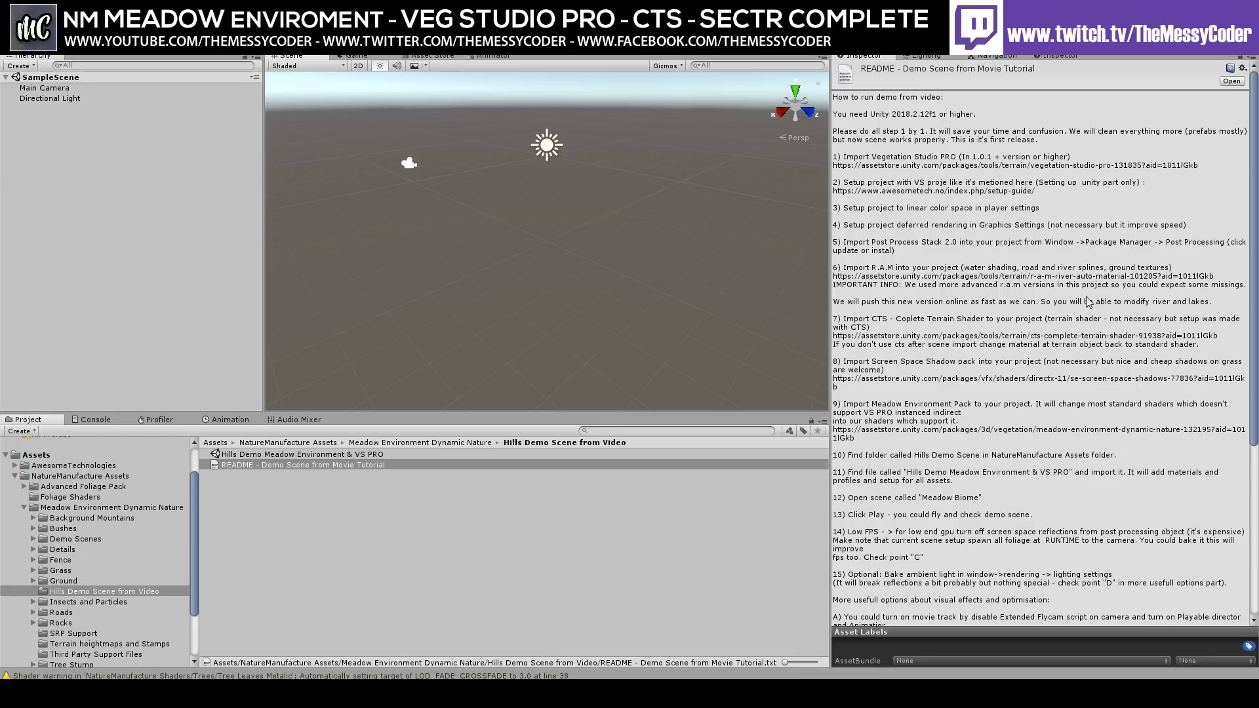
Step: Read through the meadow README and open the SE Screen-Space Shadows store link
{"action": "scroll", "coordinate": [1069, 404], "scroll_direction": "down", "scroll_amount": 10}
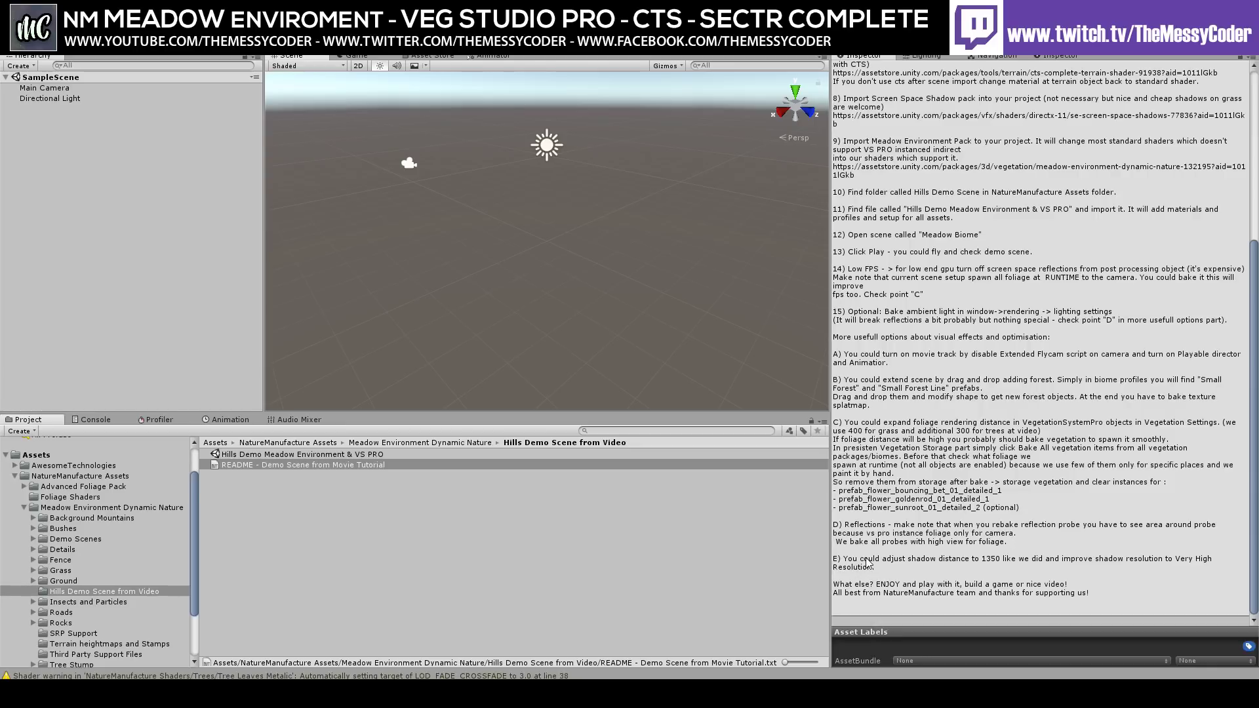
{"action": "scroll", "coordinate": [892, 558], "scroll_direction": "up", "scroll_amount": 10}
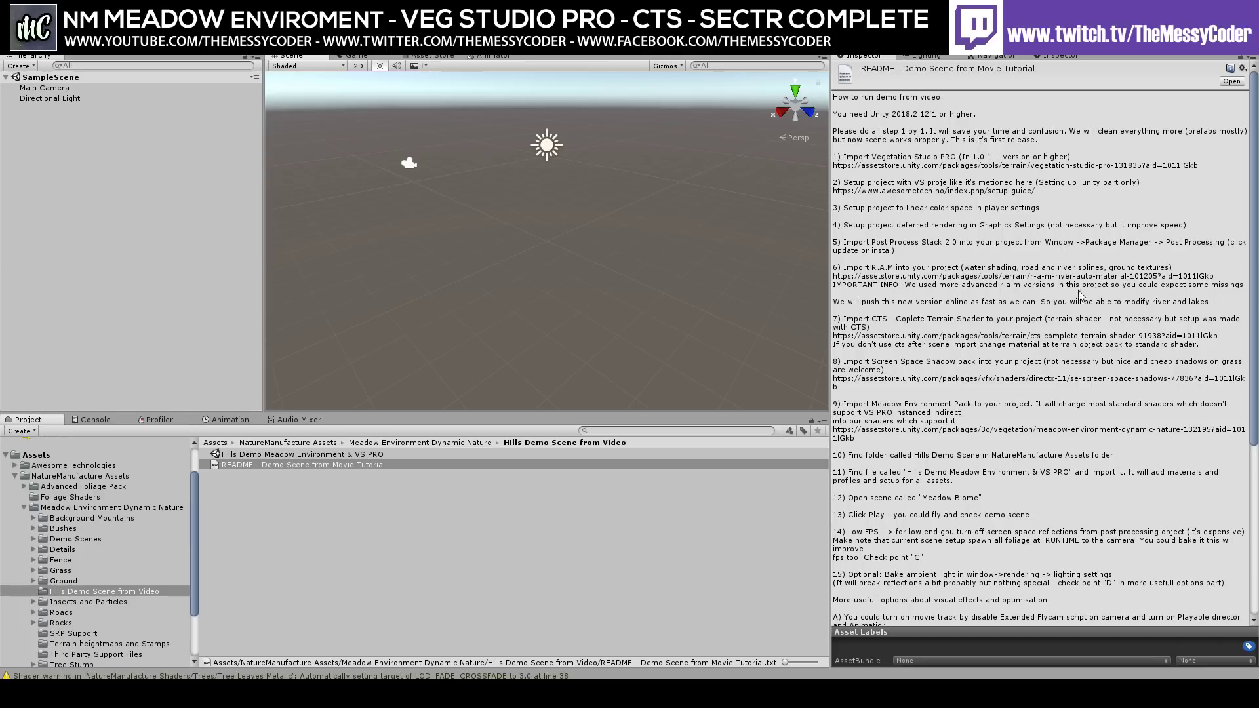
{"action": "scroll", "coordinate": [1065, 295], "scroll_direction": "down", "scroll_amount": 3}
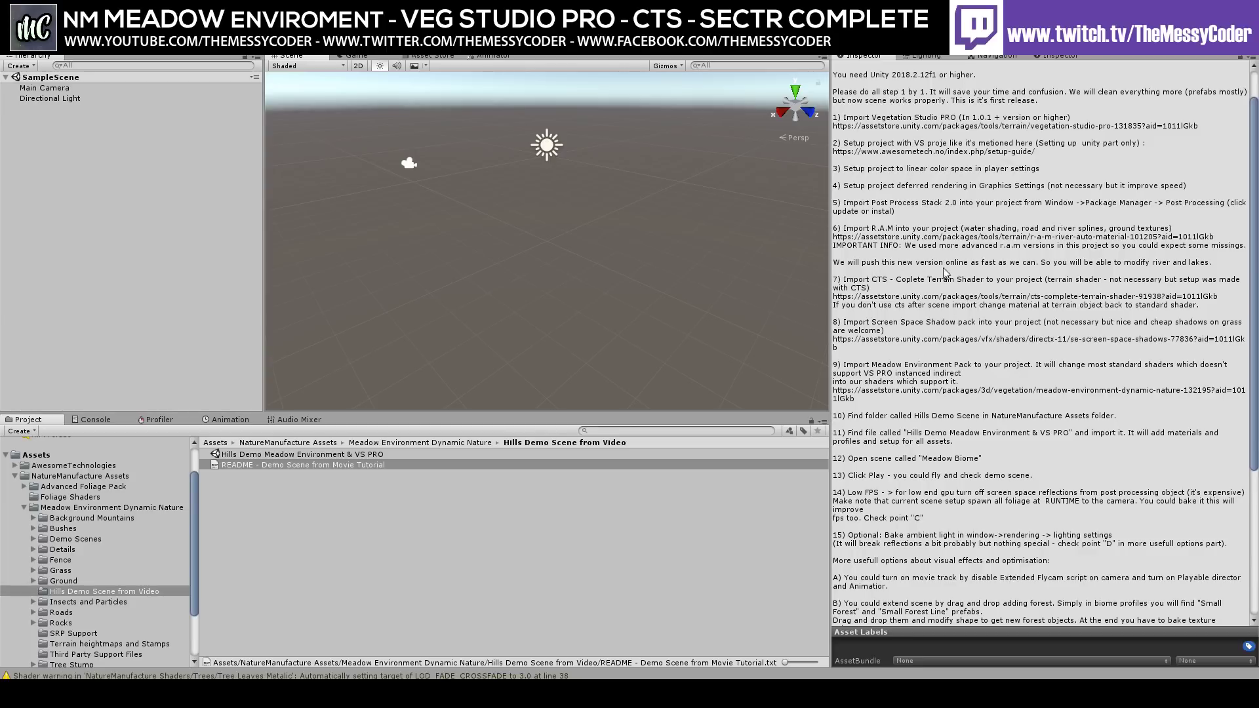
{"action": "scroll", "coordinate": [1066, 275], "scroll_direction": "down", "scroll_amount": 3}
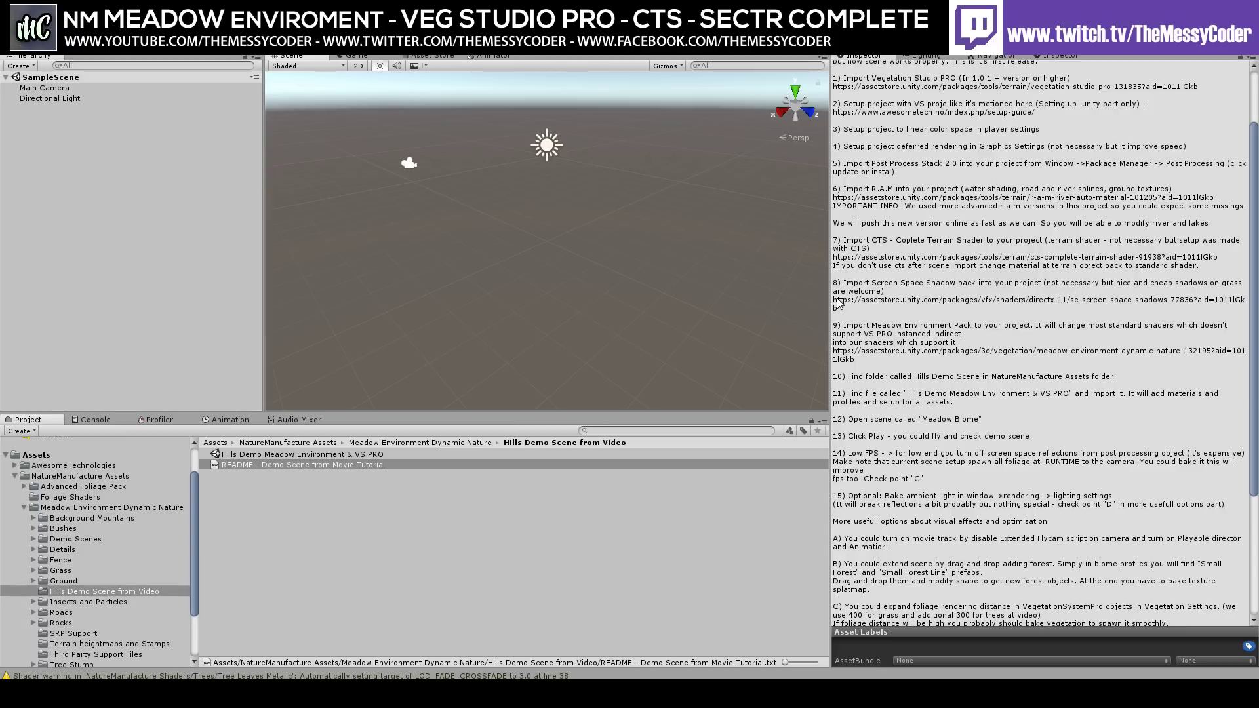
{"action": "key", "text": "alt+Tab"}
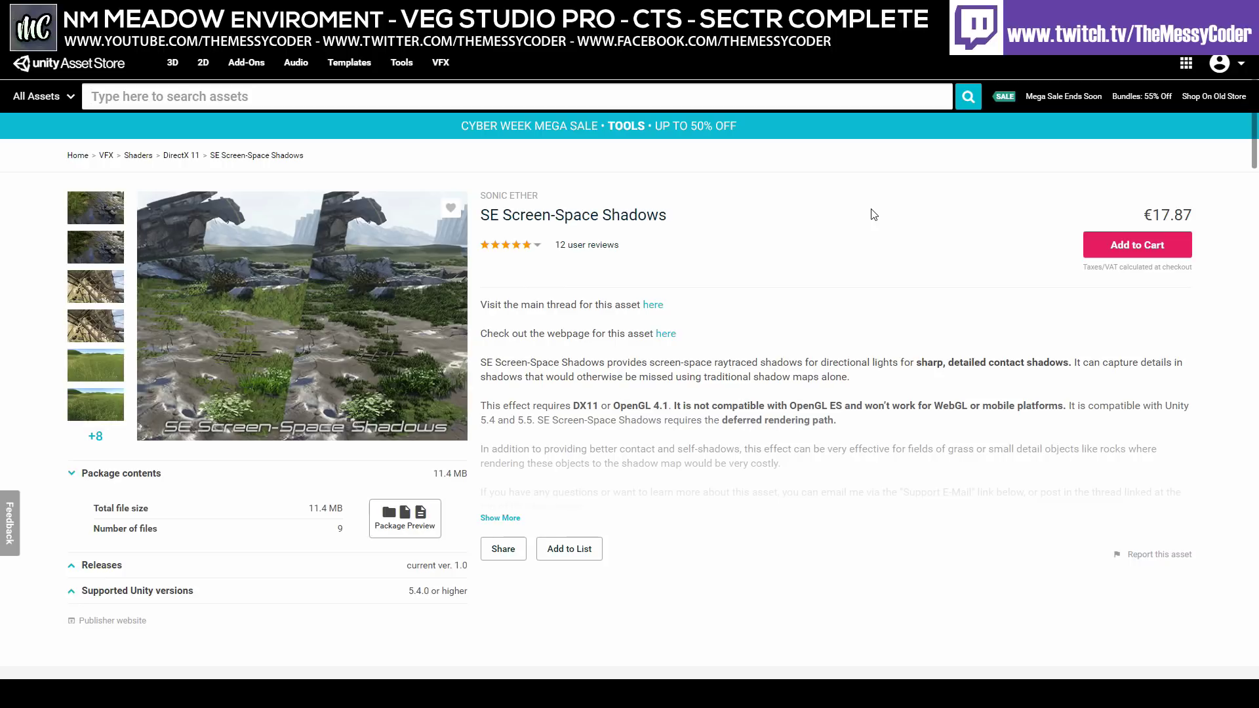
Step: Return from the browser to the Unity Editor README
{"action": "key", "text": "alt+Tab"}
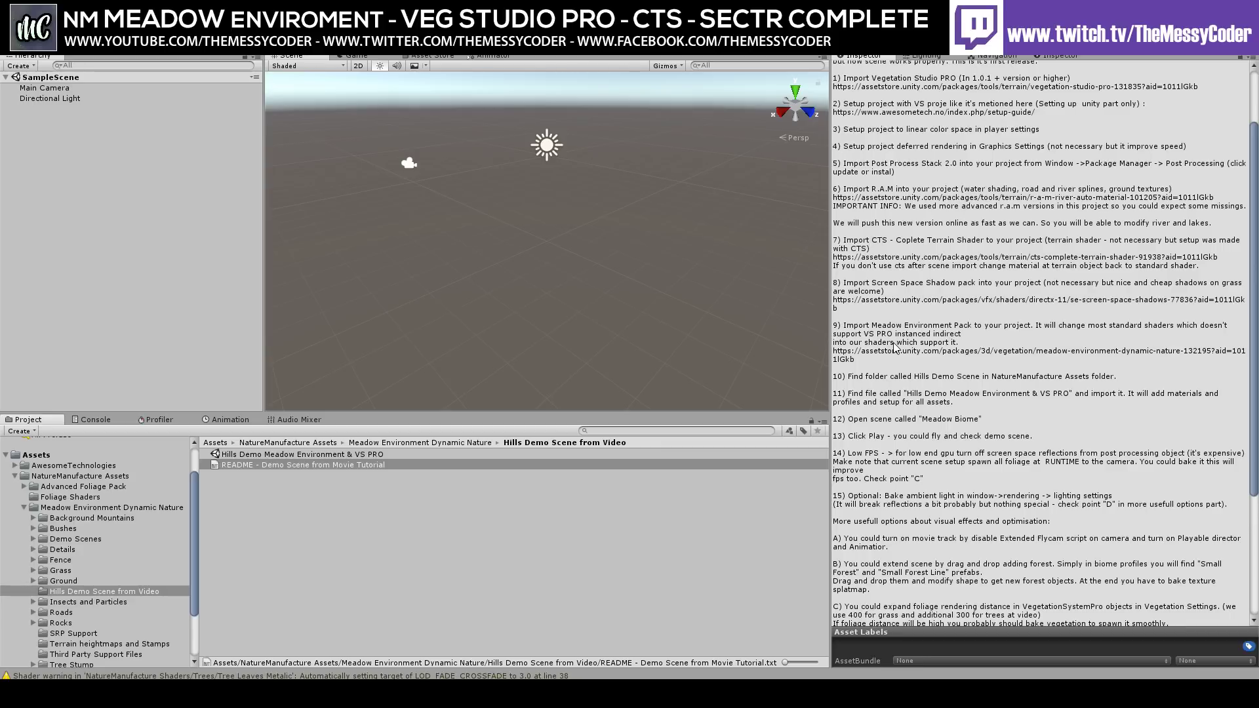
Step: Scroll the README, then select the README in the Hills Demo Scene from Video folder
{"action": "scroll", "coordinate": [895, 348], "scroll_direction": "down", "scroll_amount": 3}
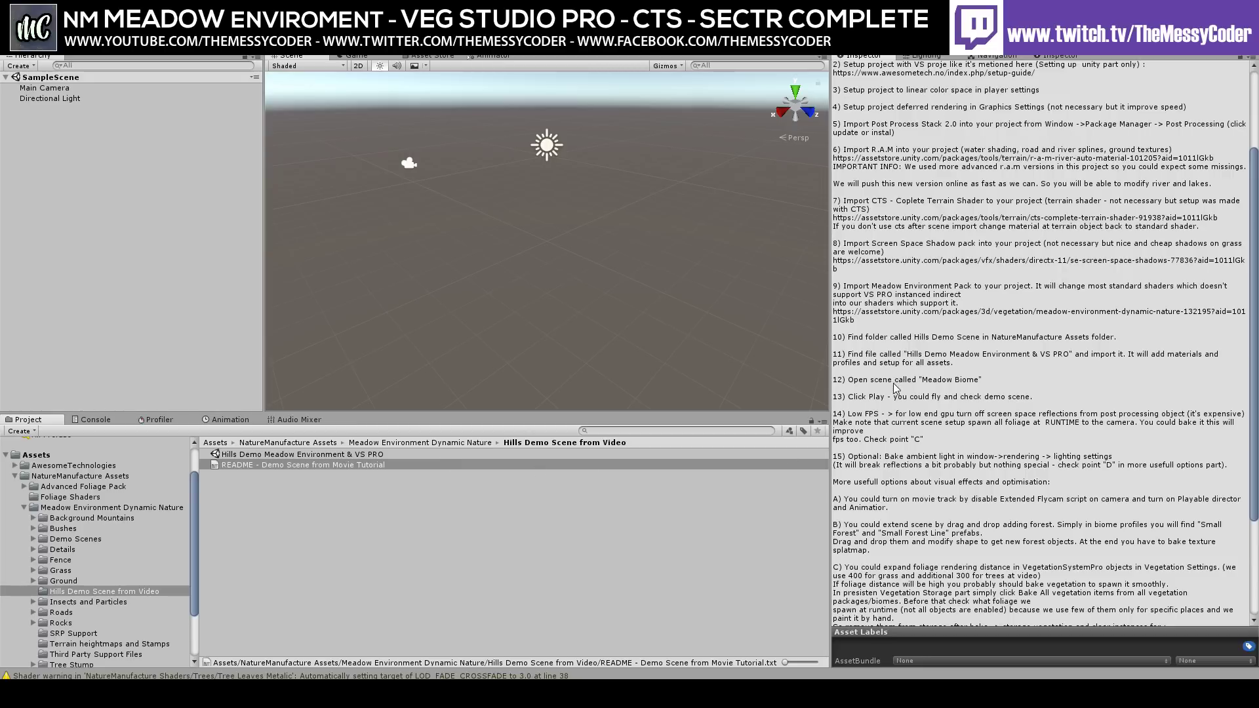
{"action": "scroll", "coordinate": [880, 418], "scroll_direction": "down", "scroll_amount": 3}
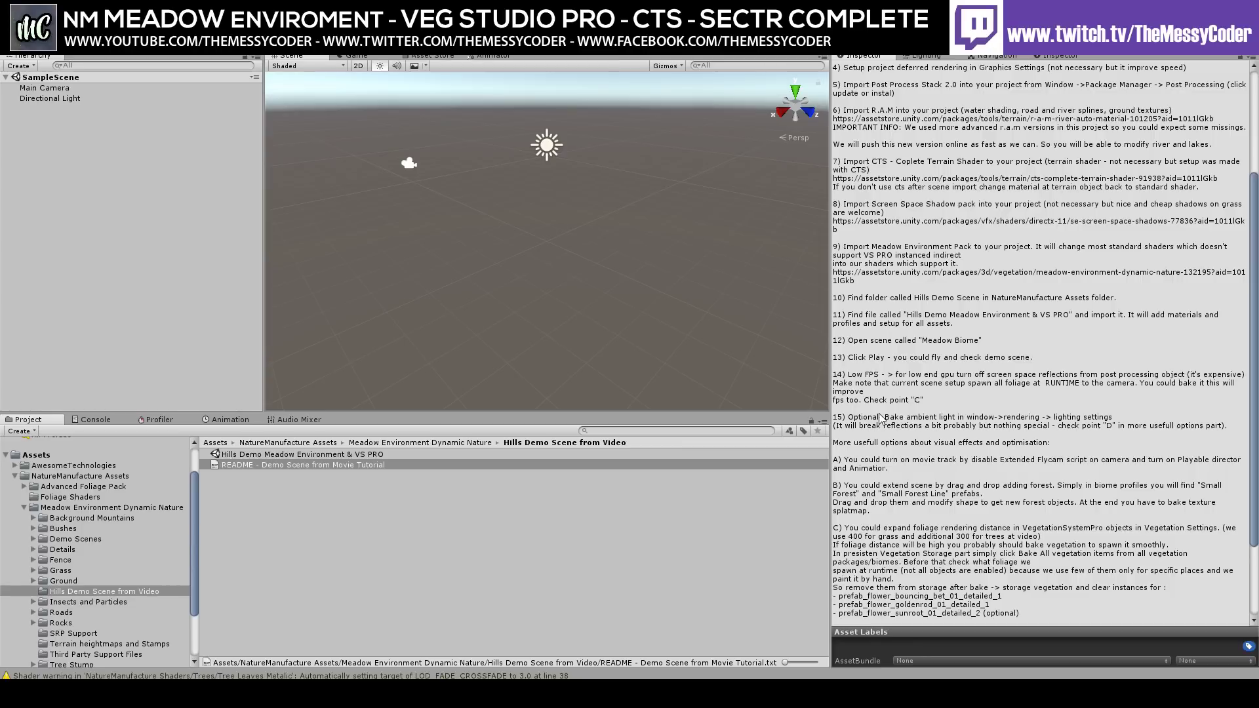
{"action": "left_click", "coordinate": [289, 463]}
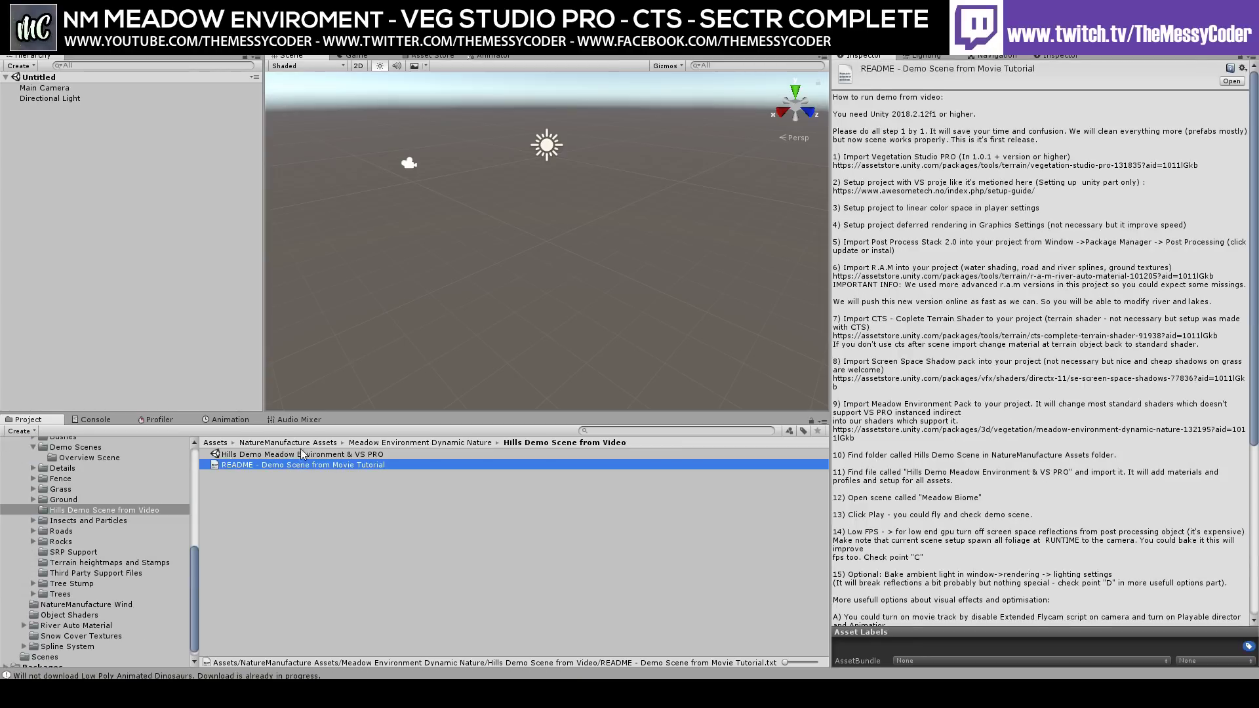
Step: Select the Hills Demo Meadow Environment & VS PRO package and read the README's remaining steps
{"action": "left_click", "coordinate": [294, 455]}
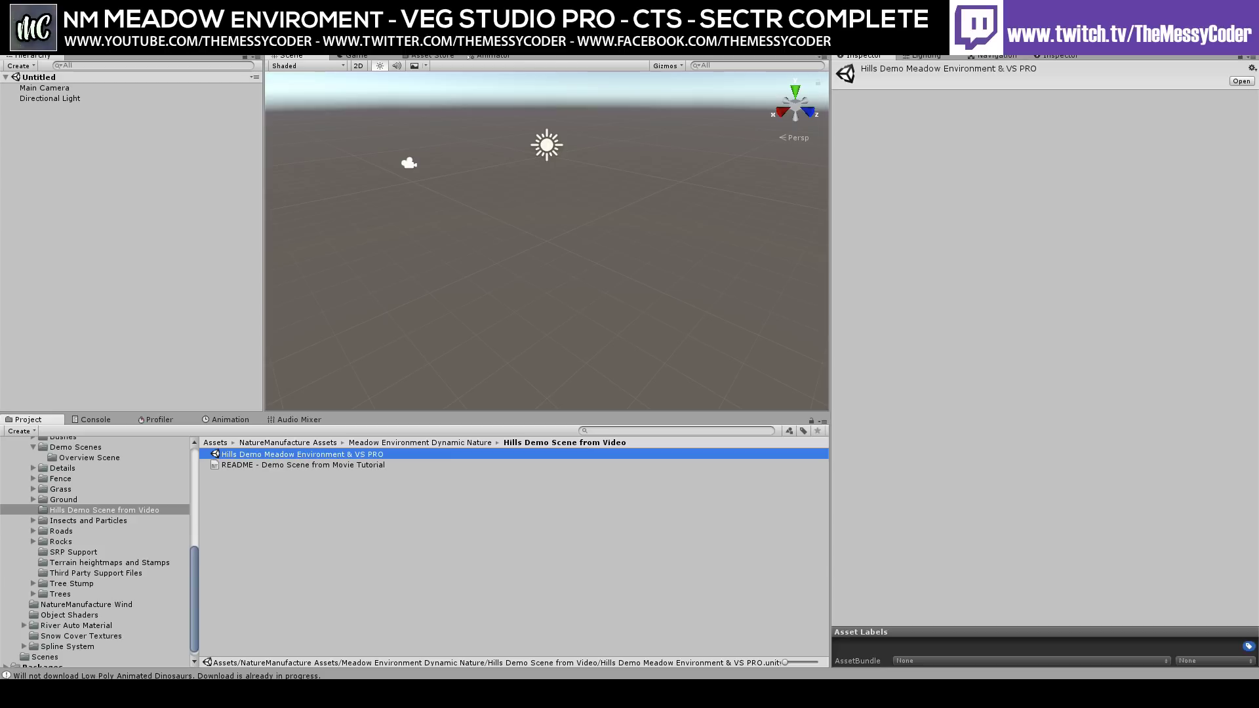
{"action": "left_click", "coordinate": [241, 466]}
{"action": "scroll", "coordinate": [1212, 471], "scroll_direction": "down", "scroll_amount": 5}
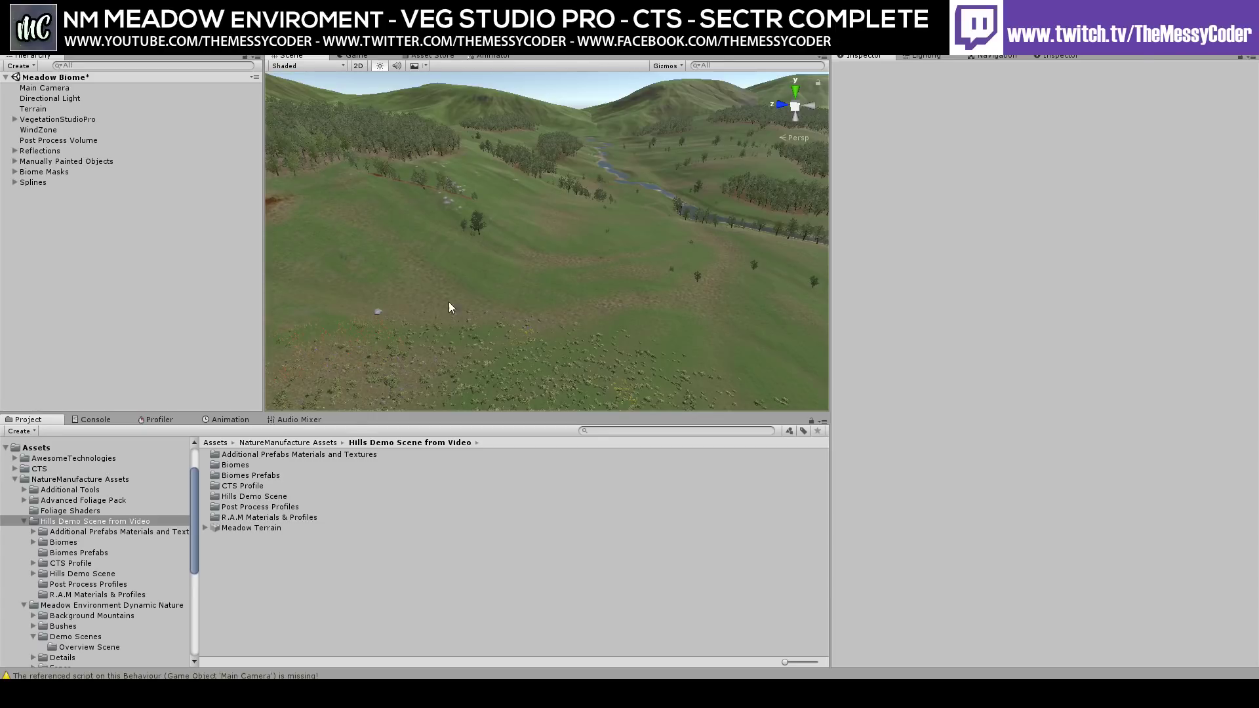
Step: Place the first Small Forest masks from Biomes Prefabs on the hillside and meadow, then regenerate the splatmap
{"action": "left_click", "coordinate": [76, 554]}
{"action": "left_click_drag", "start_coordinate": [236, 465], "coordinate": [523, 197]}
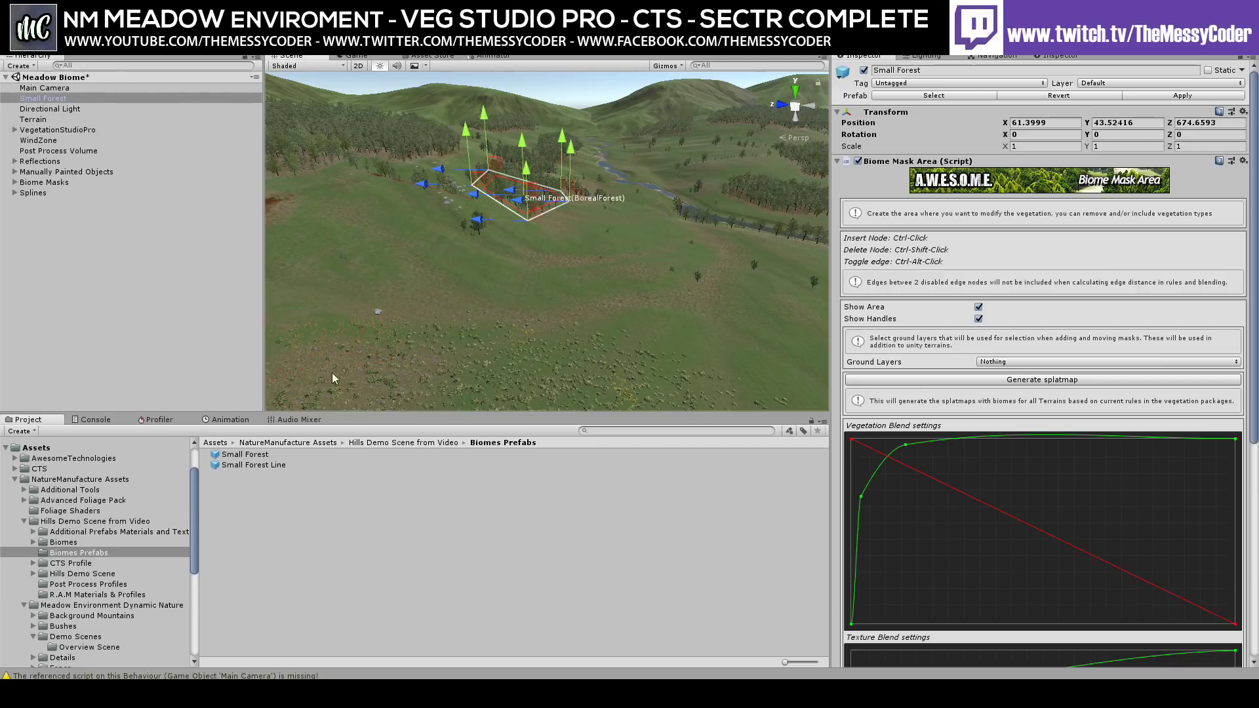
{"action": "left_click_drag", "start_coordinate": [375, 296], "coordinate": [374, 221]}
{"action": "left_click_drag", "start_coordinate": [238, 457], "coordinate": [444, 294]}
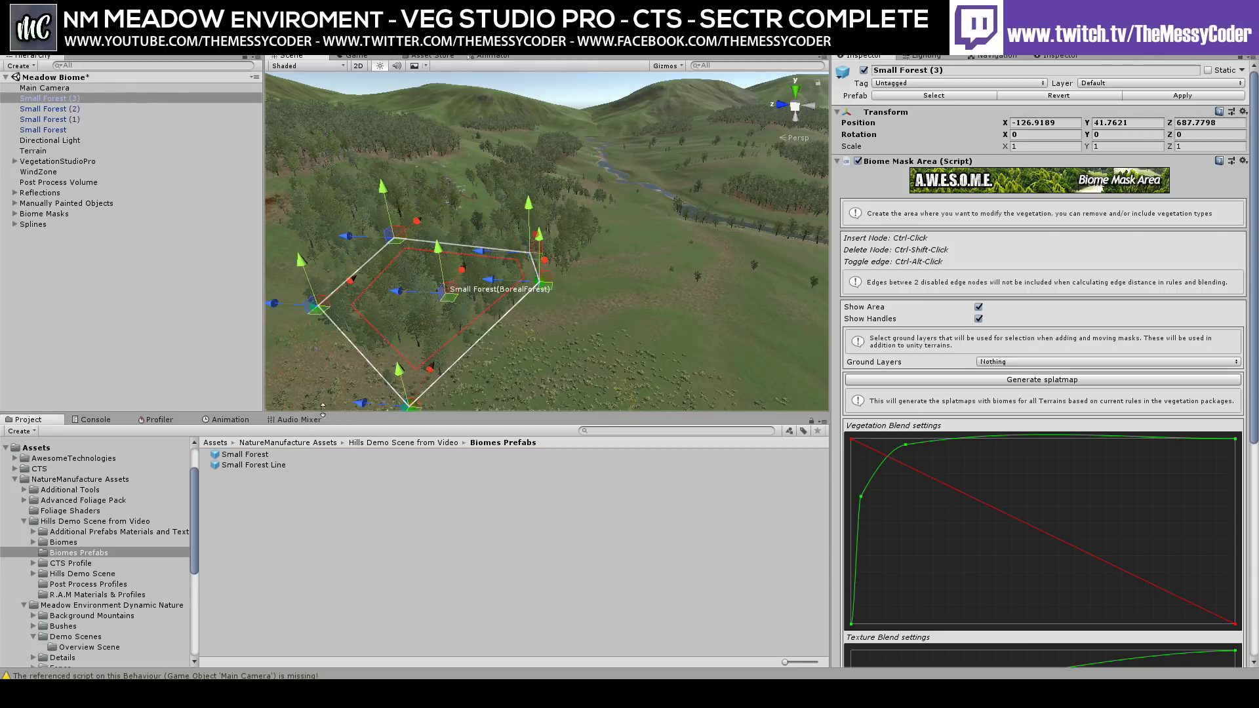
{"action": "left_click_drag", "start_coordinate": [253, 456], "coordinate": [567, 320]}
{"action": "mouse_move", "coordinate": [658, 278]}
{"action": "right_mouse_down"}
{"action": "mouse_move", "coordinate": [623, 293]}
{"action": "mouse_move", "coordinate": [656, 294]}
{"action": "right_mouse_up"}
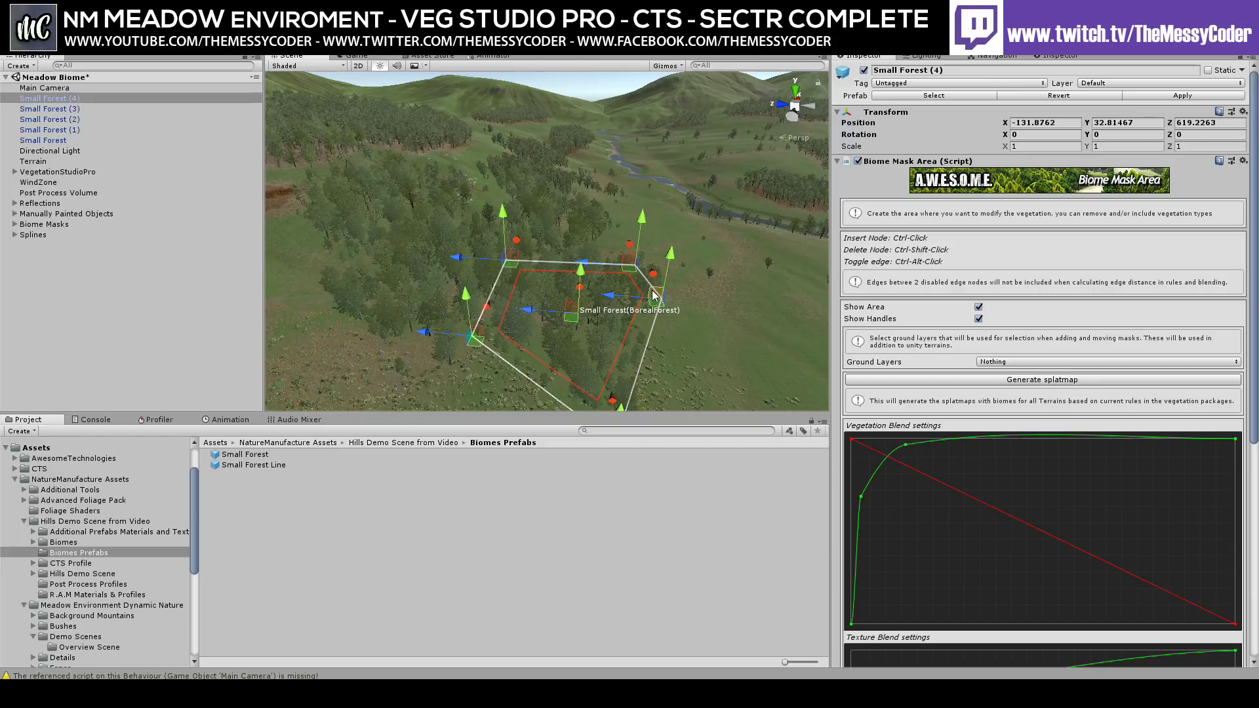
{"action": "left_click", "coordinate": [1012, 381]}
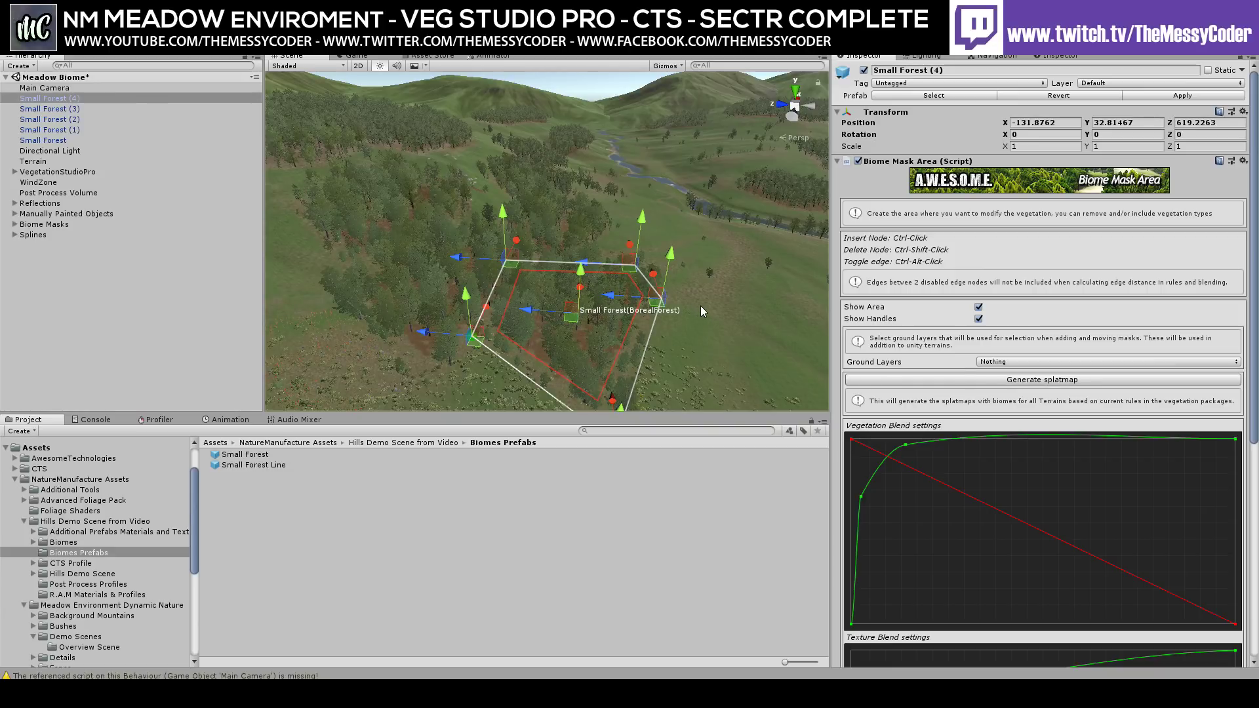
Step: Add three more Small Forest masks deeper in the meadow and regenerate the splatmap
{"action": "right_click_drag", "start_coordinate": [700, 306], "coordinate": [467, 307]}
{"action": "left_click_drag", "start_coordinate": [245, 455], "coordinate": [615, 220]}
{"action": "left_click_drag", "start_coordinate": [245, 454], "coordinate": [360, 237]}
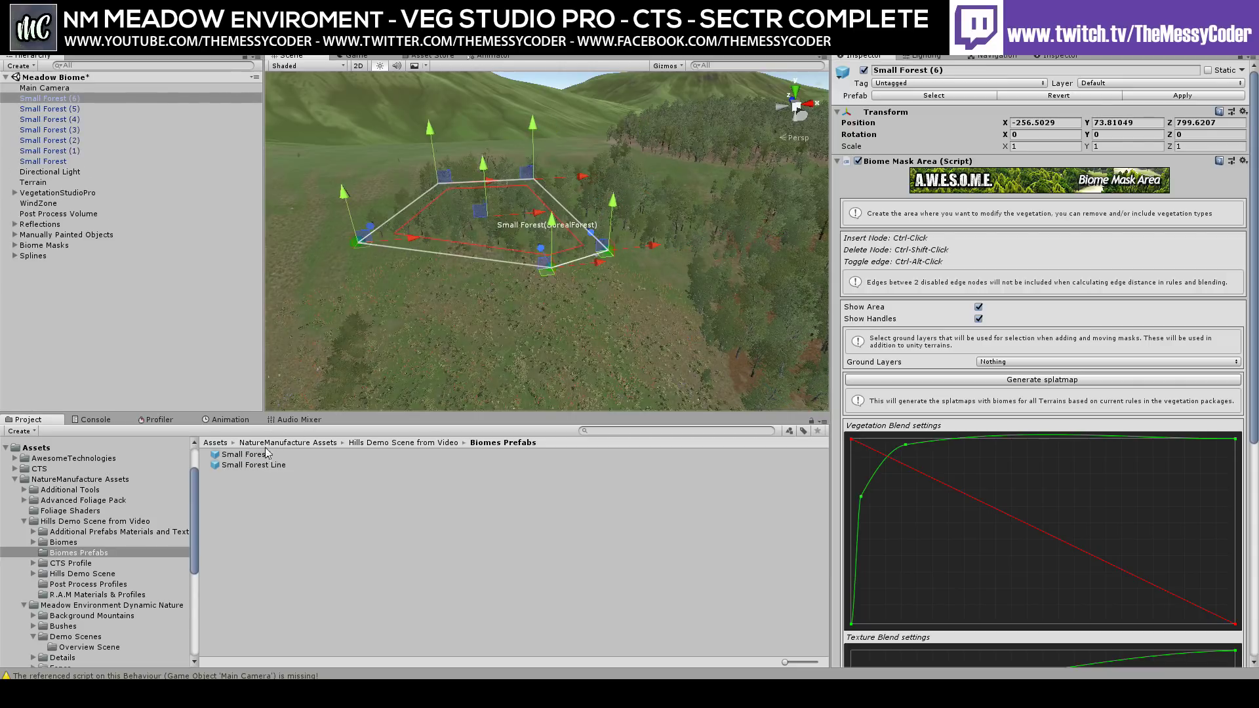
{"action": "left_click_drag", "start_coordinate": [267, 452], "coordinate": [656, 328]}
{"action": "left_click", "coordinate": [1007, 382]}
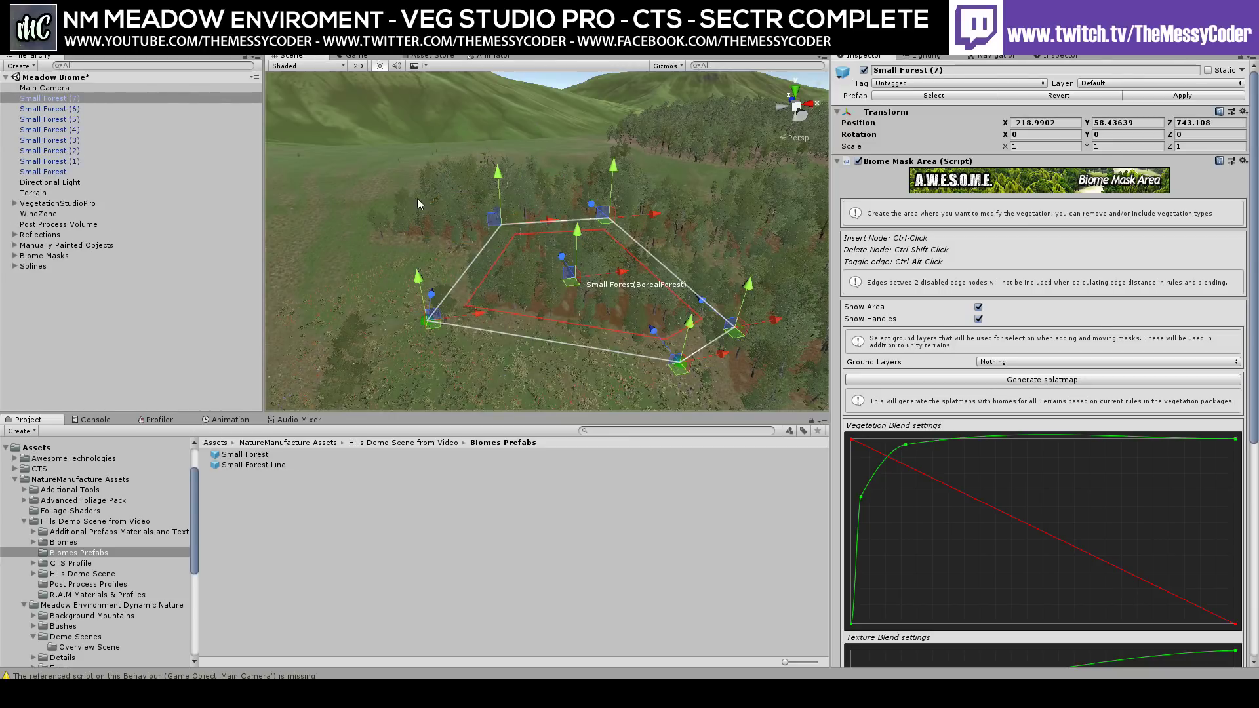
Step: Scatter more Small Forest masks along the valley and river, regenerate the splatmap, and view it from the Game camera
{"action": "right_click_drag", "start_coordinate": [417, 198], "coordinate": [738, 242]}
{"action": "left_click_drag", "start_coordinate": [248, 457], "coordinate": [524, 216]}
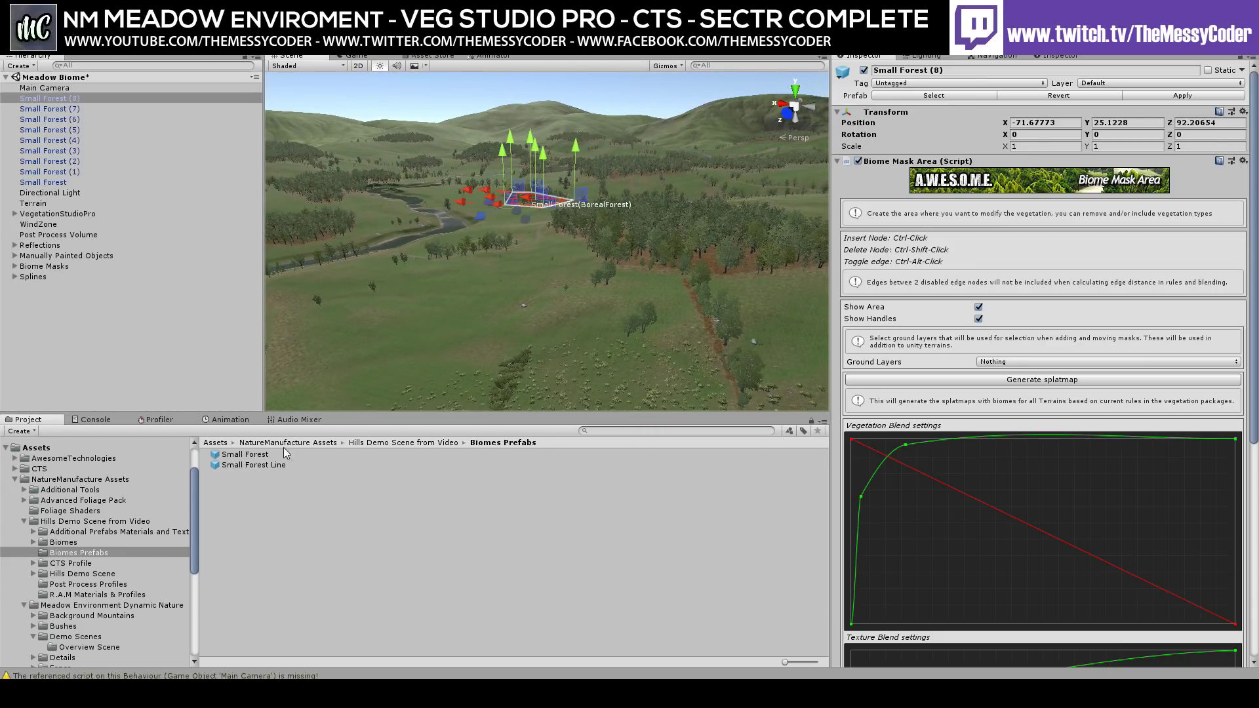
{"action": "left_click_drag", "start_coordinate": [640, 187], "coordinate": [629, 188]}
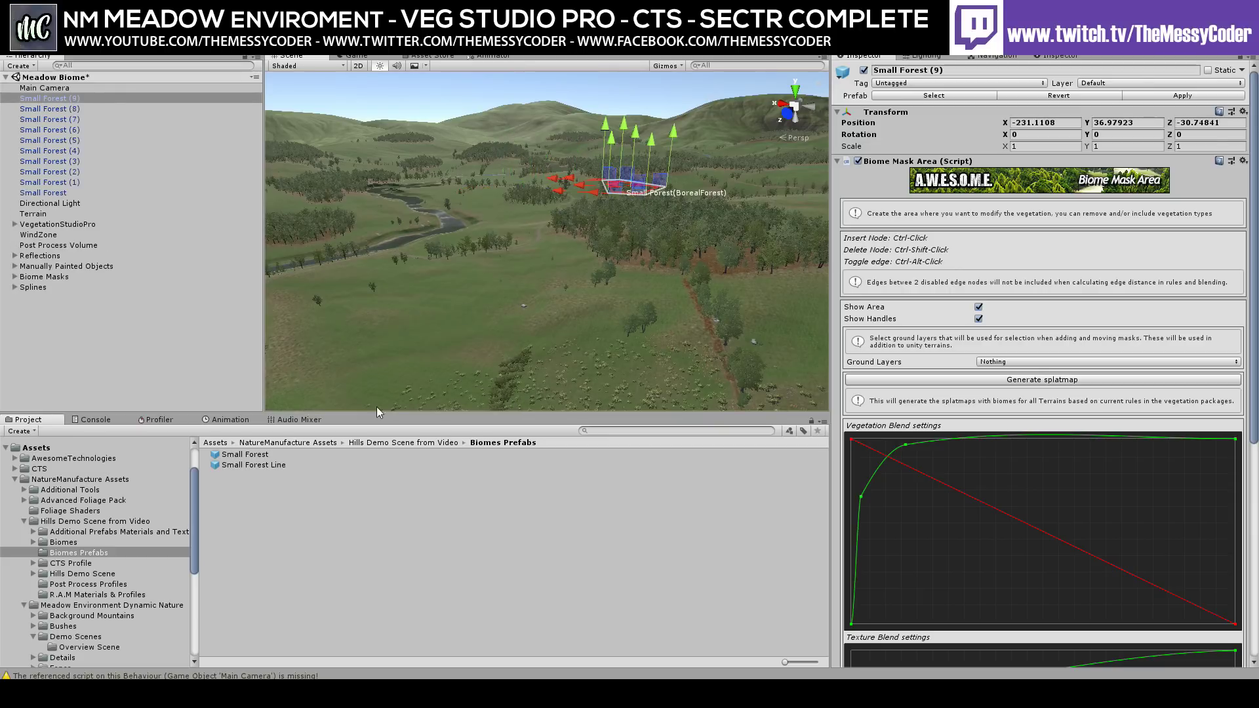
{"action": "left_click_drag", "start_coordinate": [269, 464], "coordinate": [537, 269]}
{"action": "left_click_drag", "start_coordinate": [254, 456], "coordinate": [396, 314]}
{"action": "left_click", "coordinate": [969, 380]}
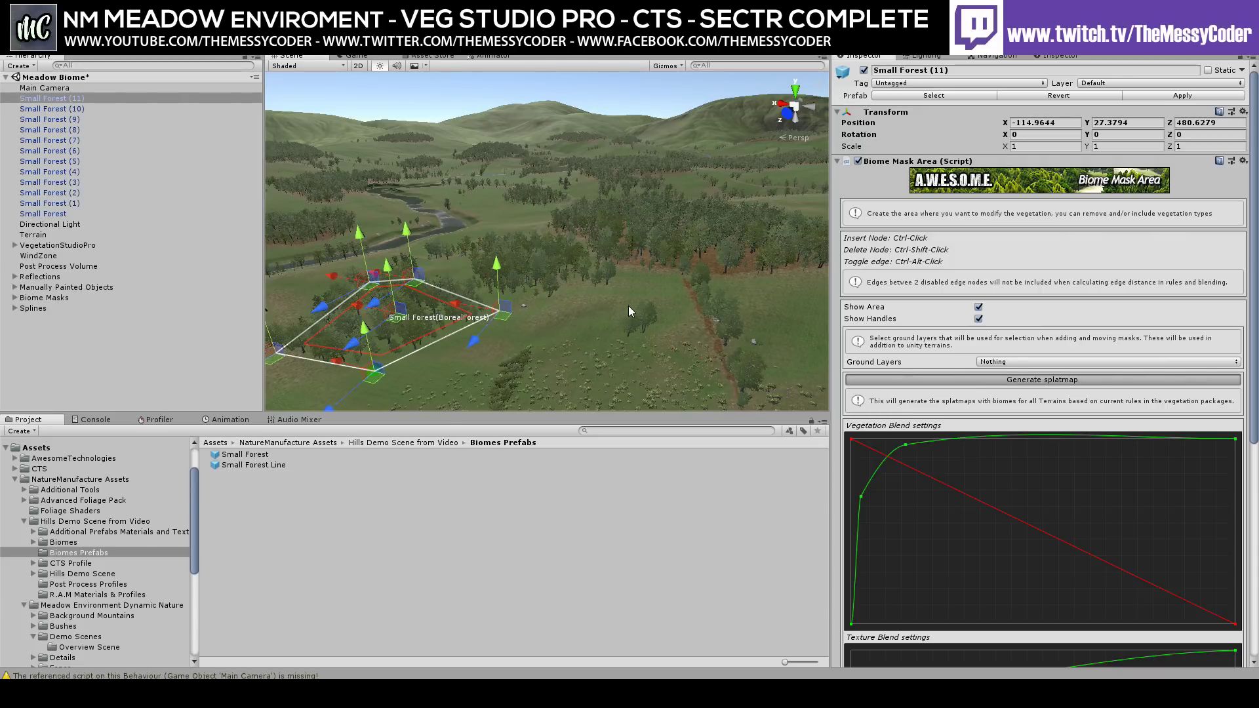
{"action": "left_click_drag", "start_coordinate": [695, 306], "coordinate": [476, 320], "text": "alt"}
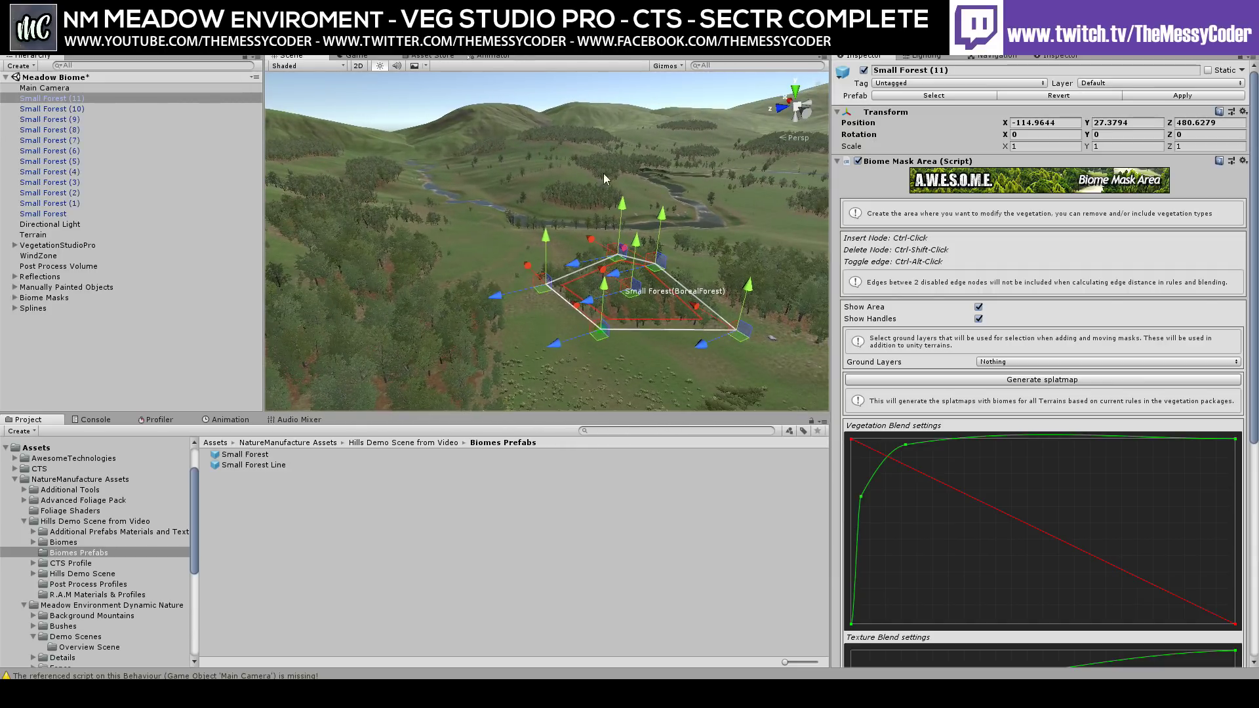
{"action": "left_click", "coordinate": [356, 56]}
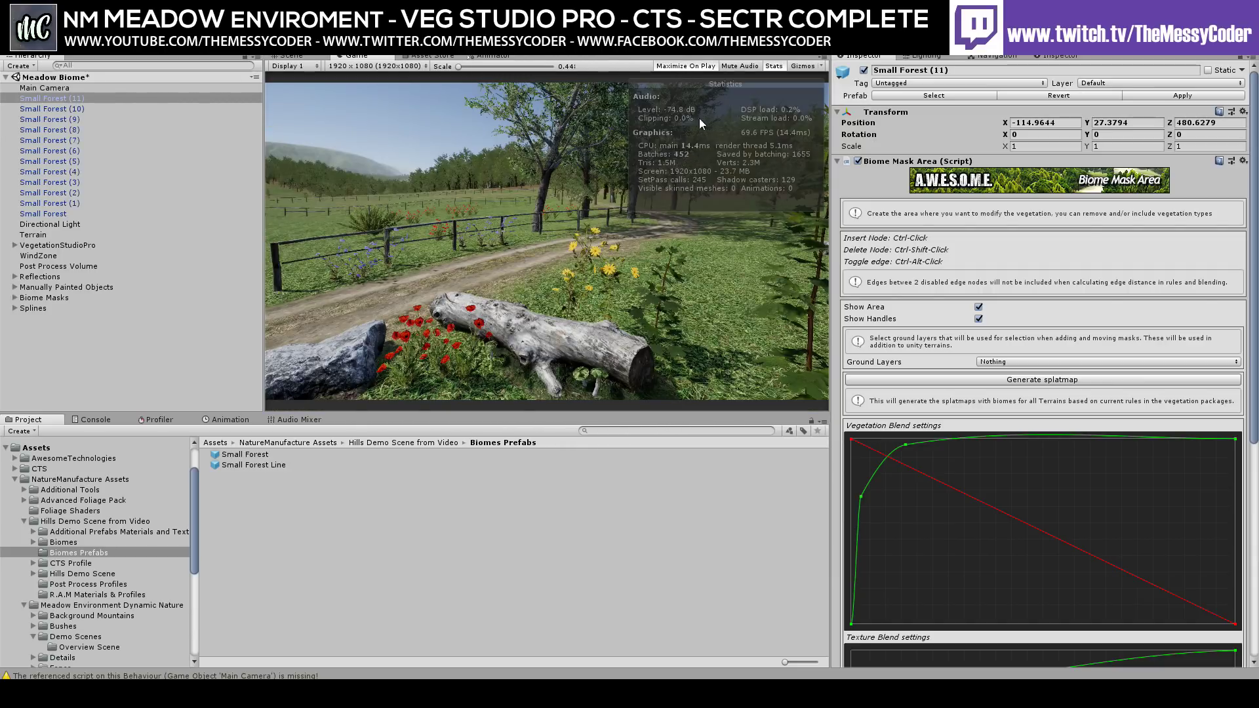
Step: Play the meadow scene maximized at Free Aspect resolution, then stop Play mode
{"action": "key", "text": "ctrl+p"}
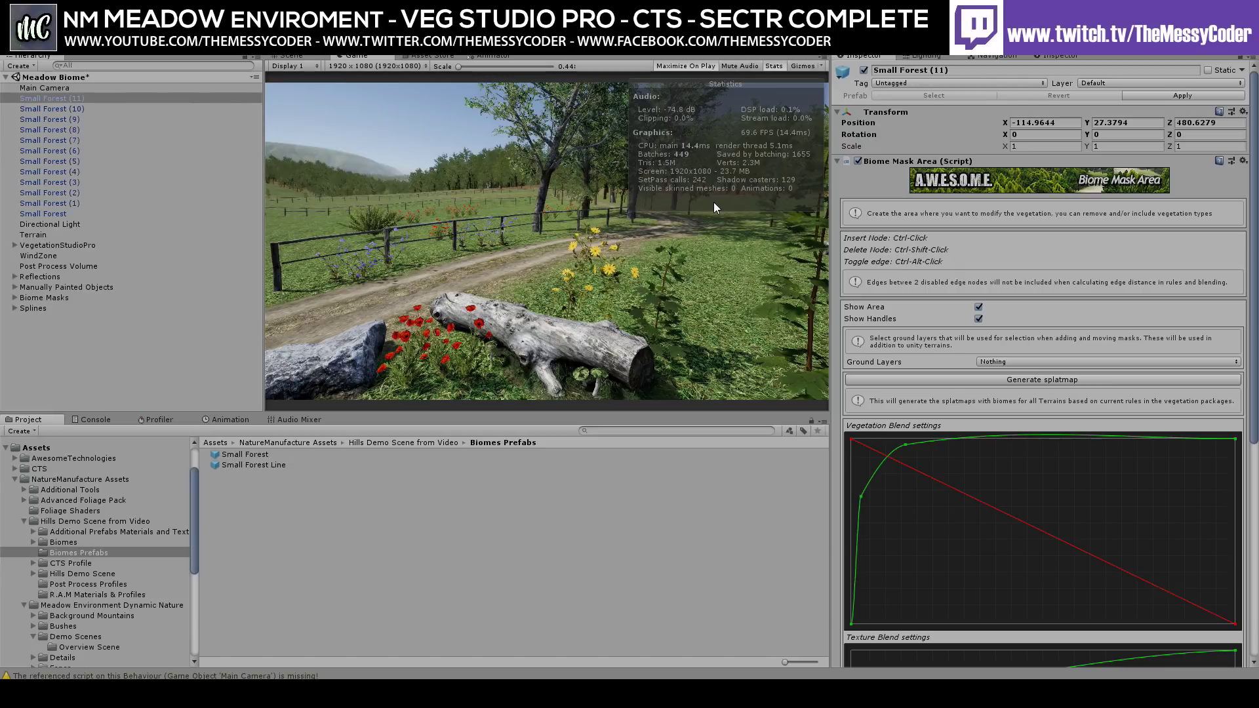
{"action": "key", "text": "ctrl+p"}
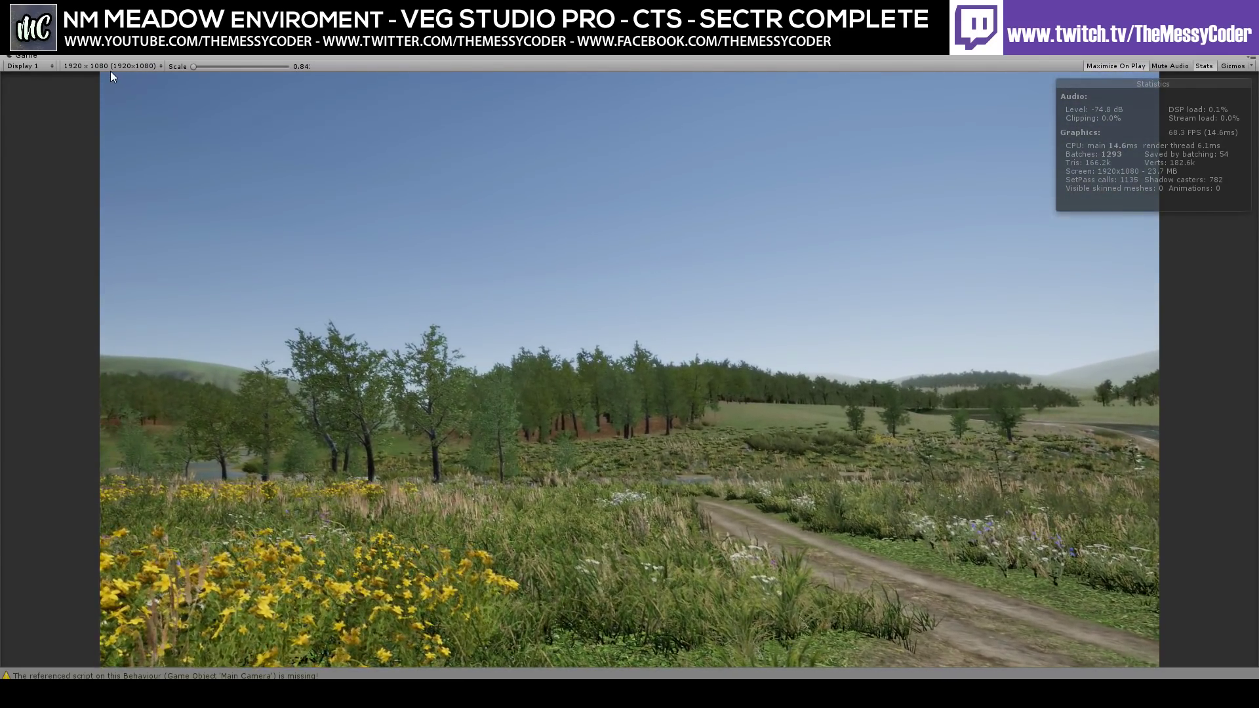
{"action": "left_click", "coordinate": [109, 66]}
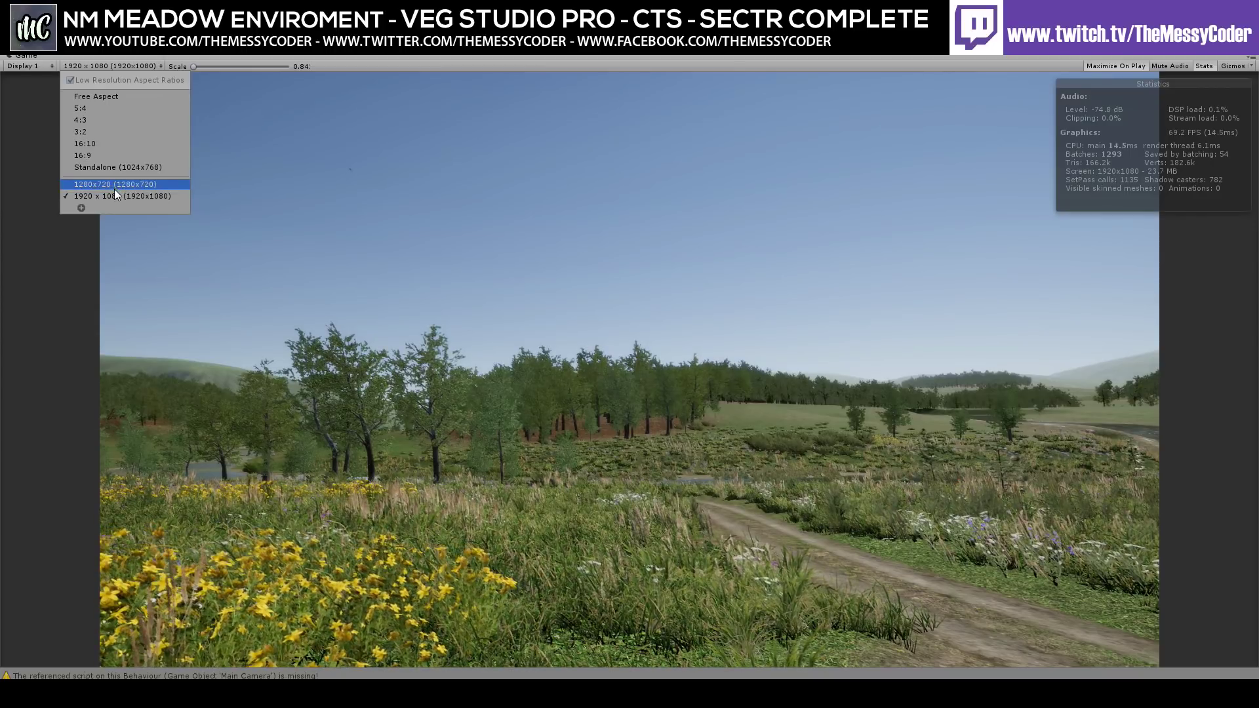
{"action": "left_click", "coordinate": [112, 96]}
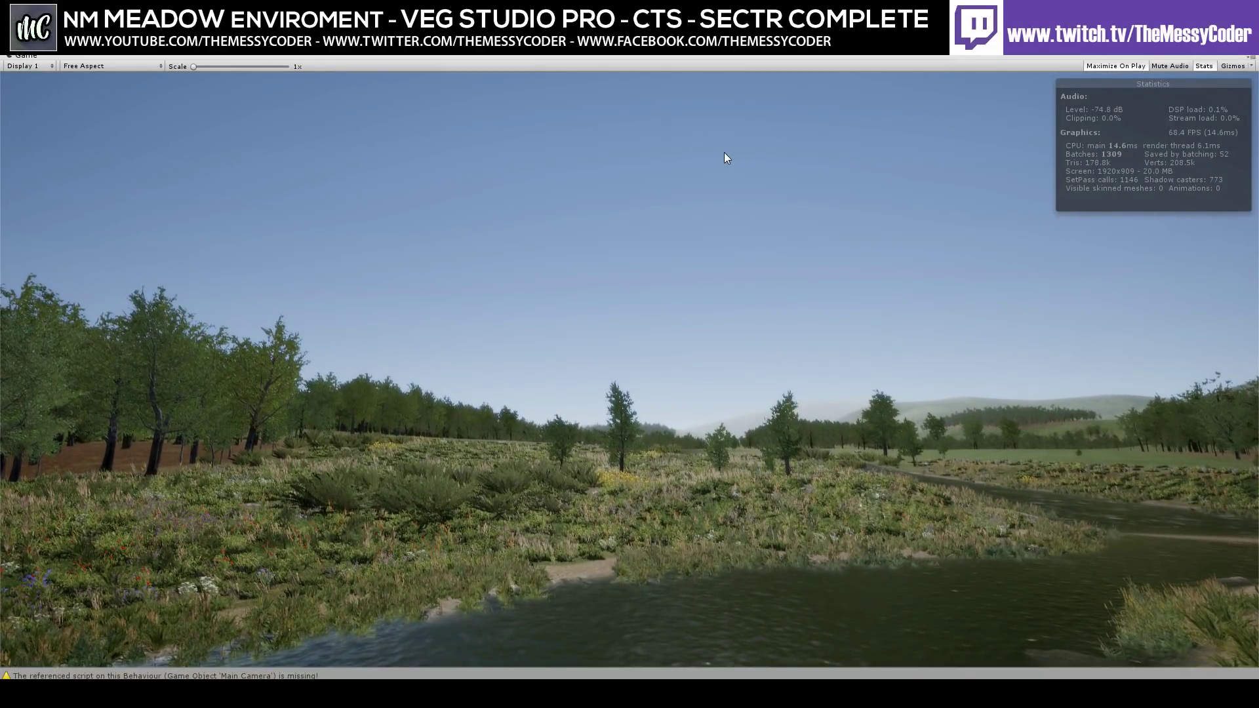
{"action": "key", "text": "ctrl+p"}
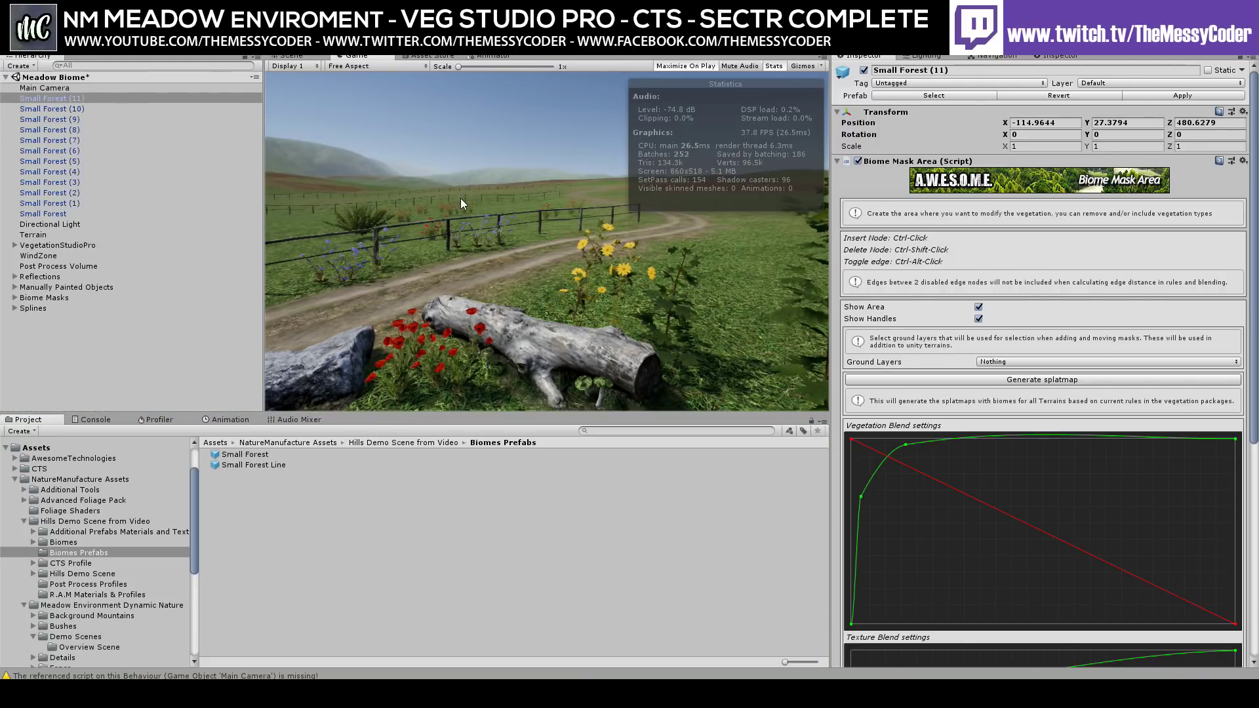
Step: Select VegetationSystemPro under VegetationStudioPro and set its Grass/Plant distance to 400
{"action": "left_click", "coordinate": [68, 245]}
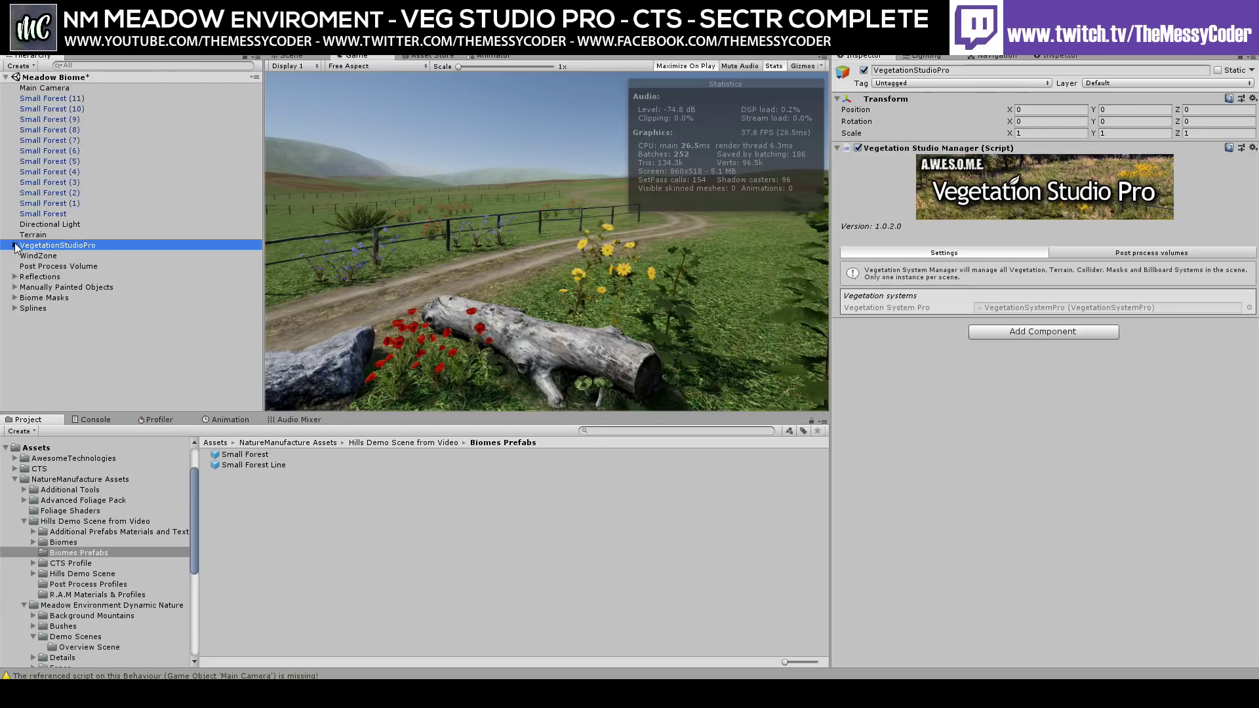
{"action": "left_click", "coordinate": [14, 245]}
{"action": "left_click", "coordinate": [52, 255]}
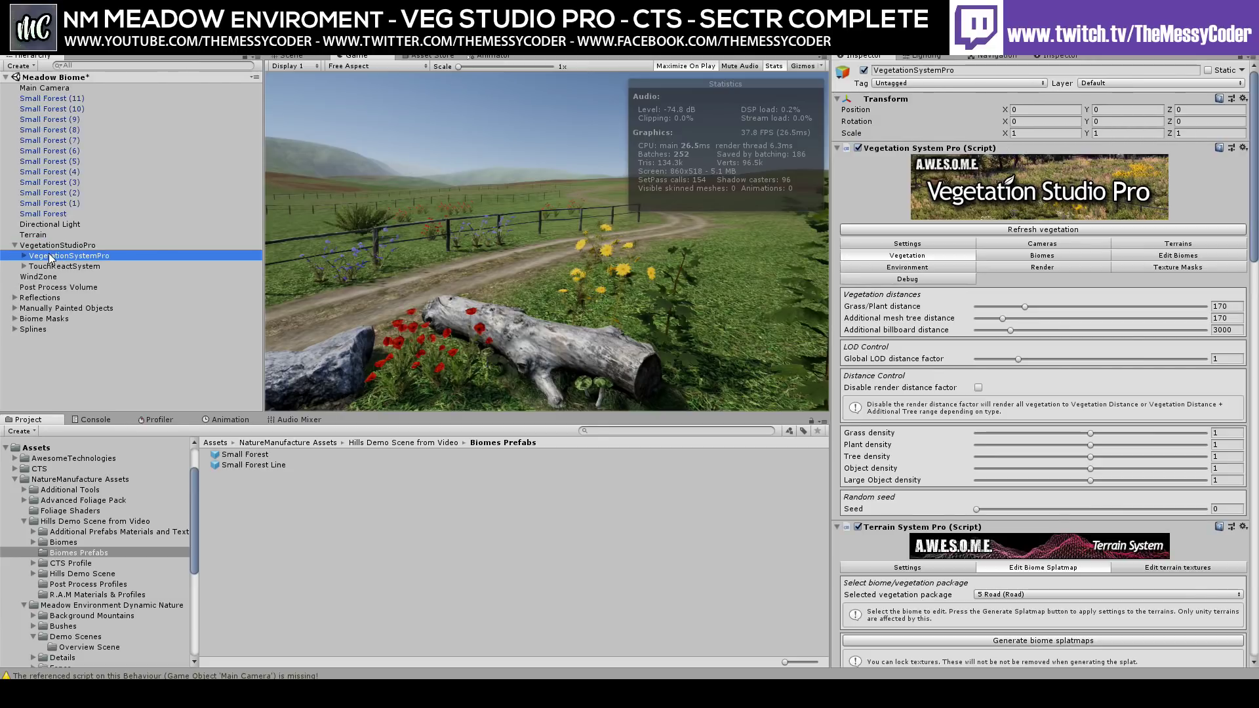
{"action": "left_click", "coordinate": [1142, 325]}
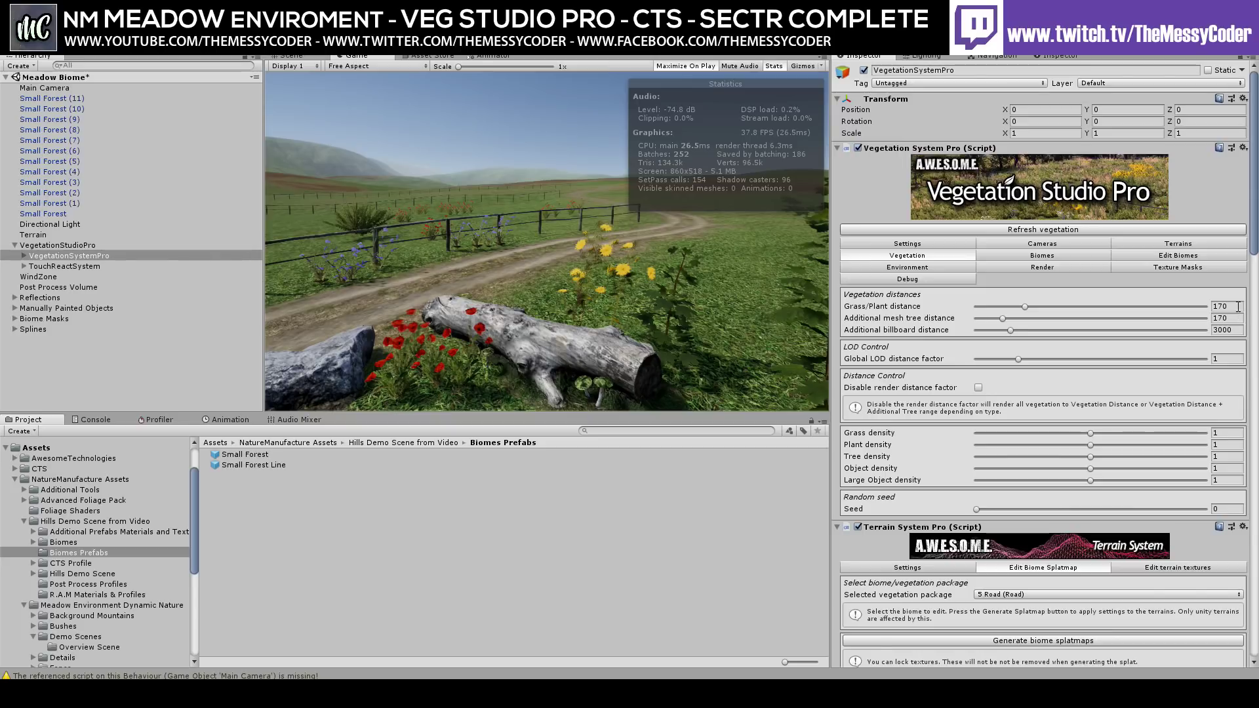
{"action": "left_click", "coordinate": [1237, 306]}
{"action": "type", "text": "400"}
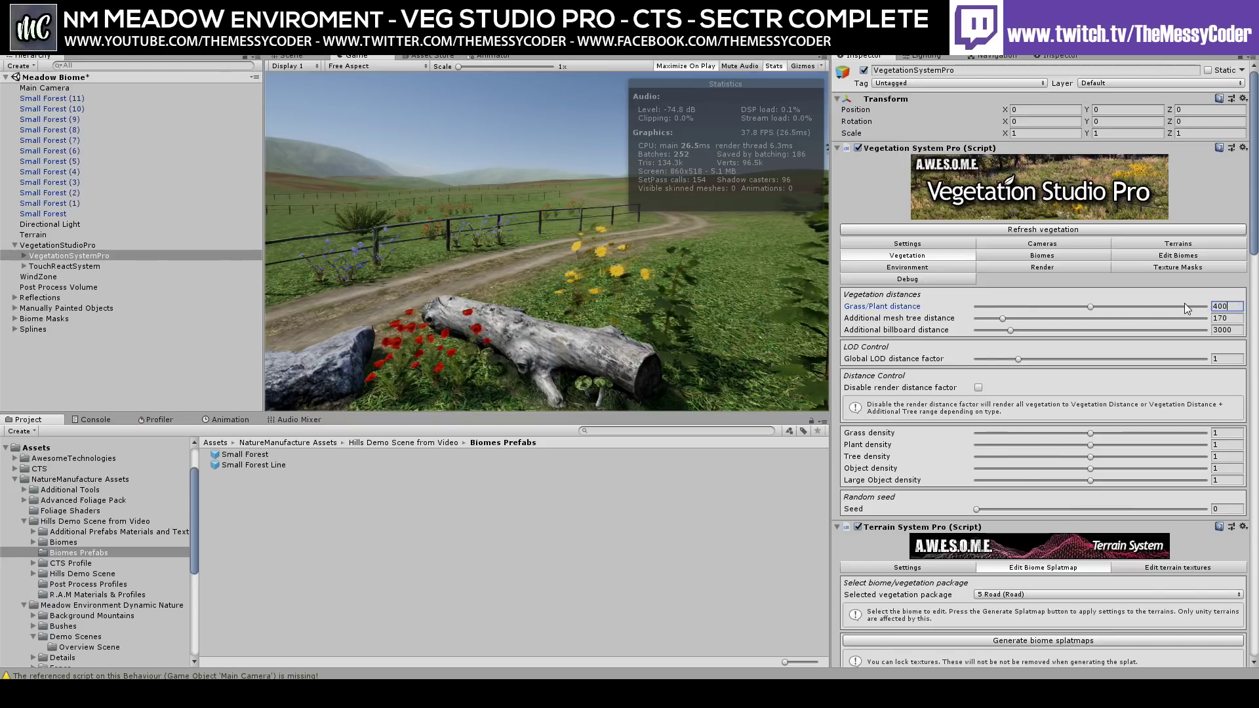
{"action": "key", "text": "Tab"}
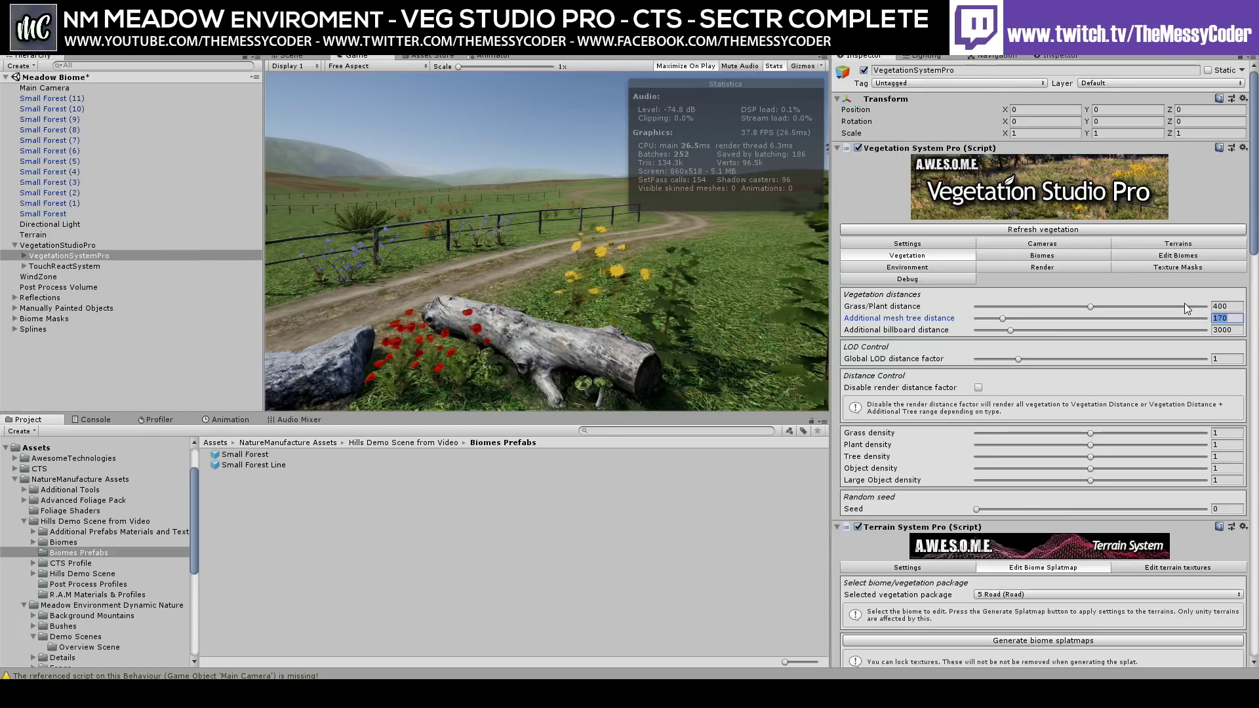
Step: Set the Additional mesh tree distance to 300
{"action": "type", "text": "200"}
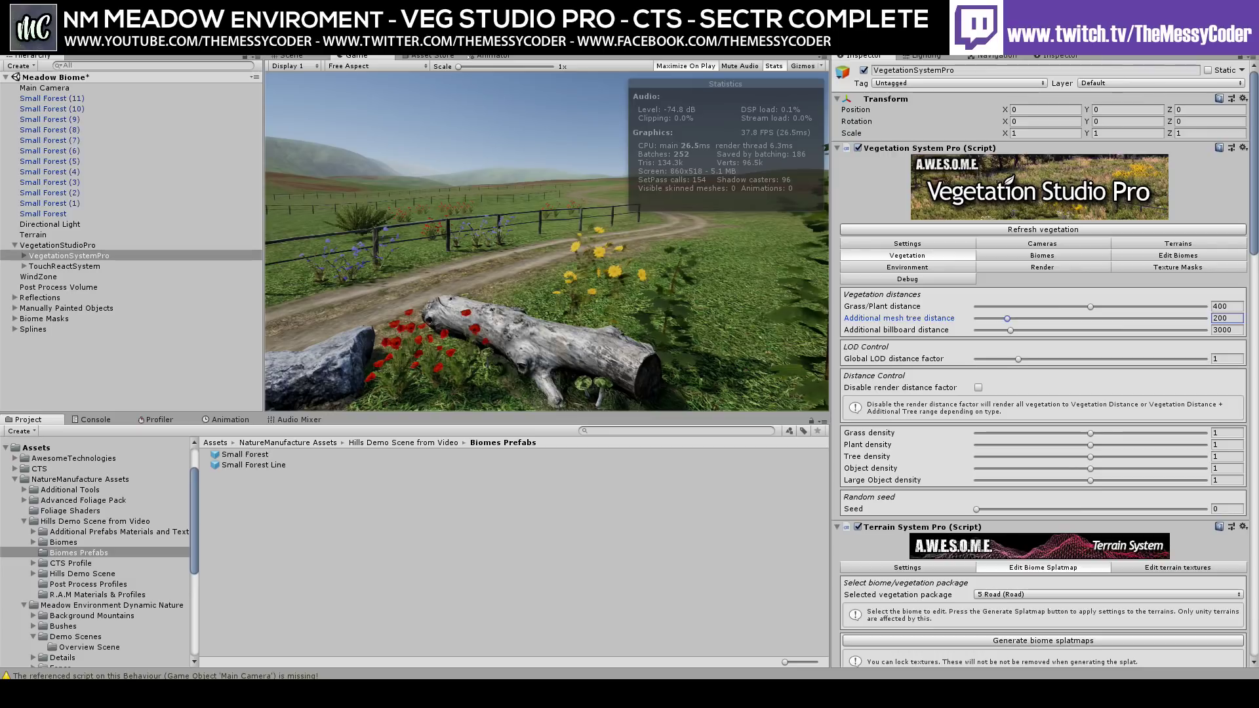
{"action": "double_click", "coordinate": [1218, 318]}
{"action": "type", "text": "300"}
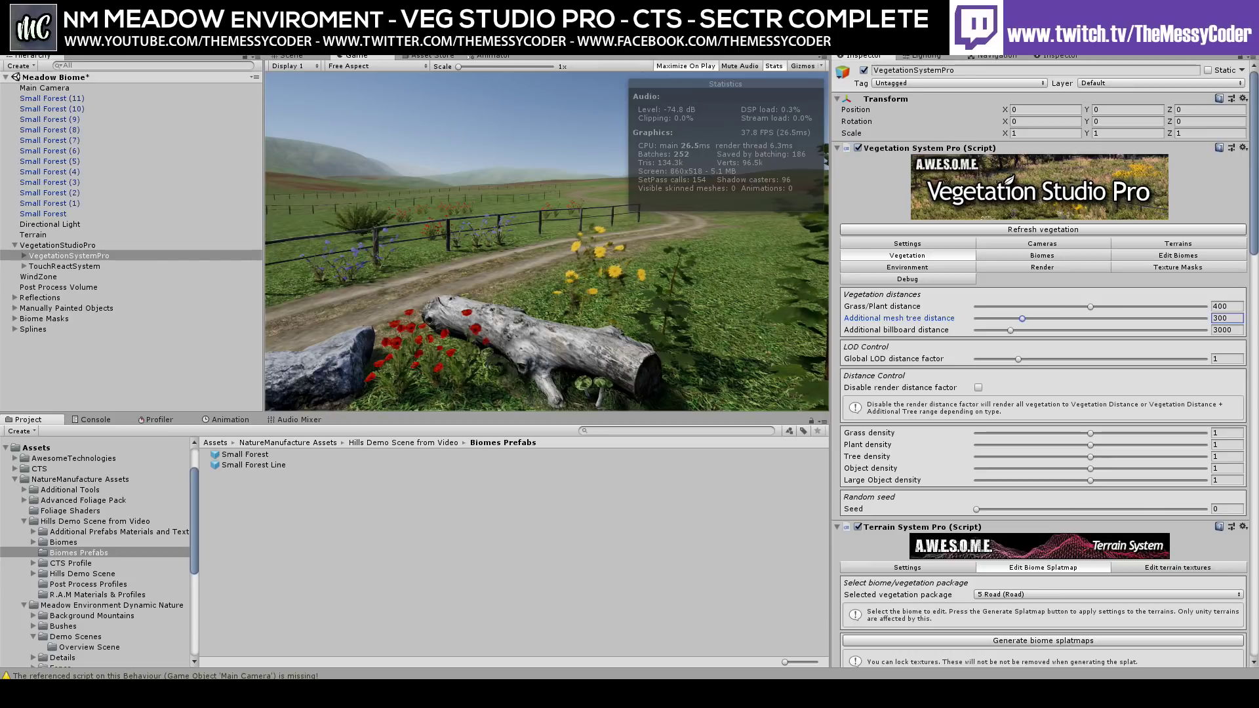
{"action": "left_click", "coordinate": [55, 26]}
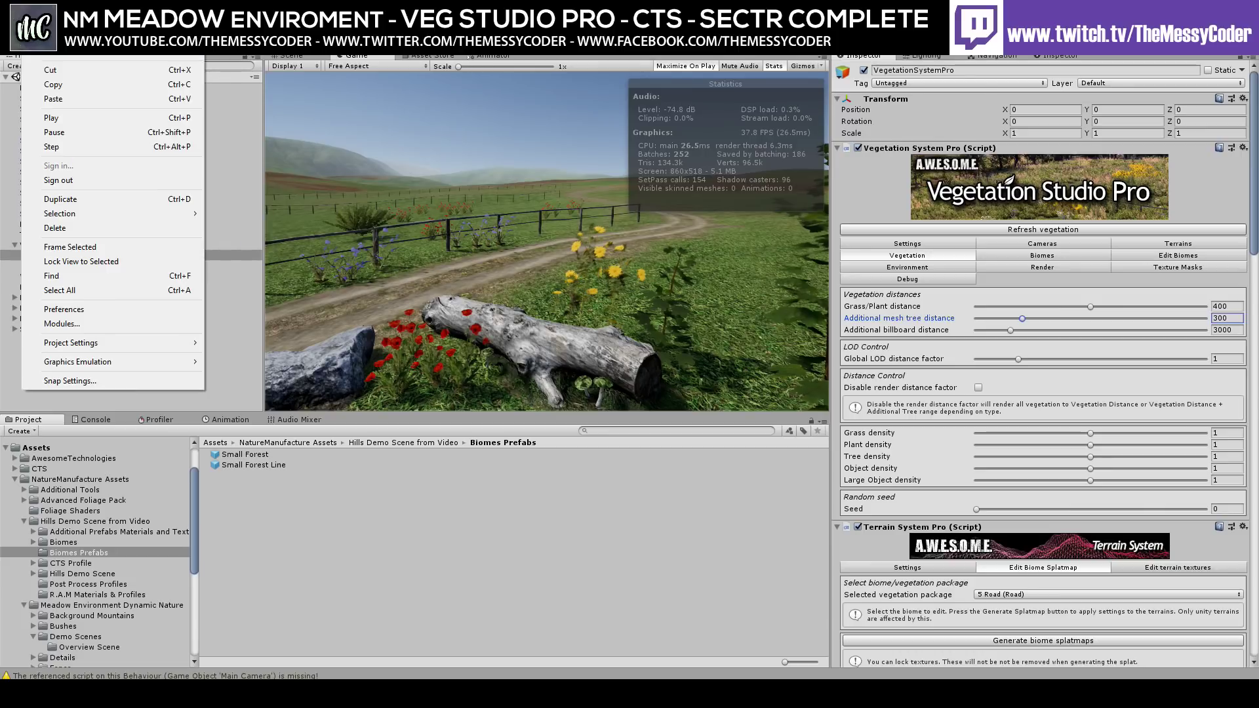
Step: In Project Settings > Quality, set the Very High level's Shadow Distance to 1350
{"action": "mouse_move", "coordinate": [122, 343]}
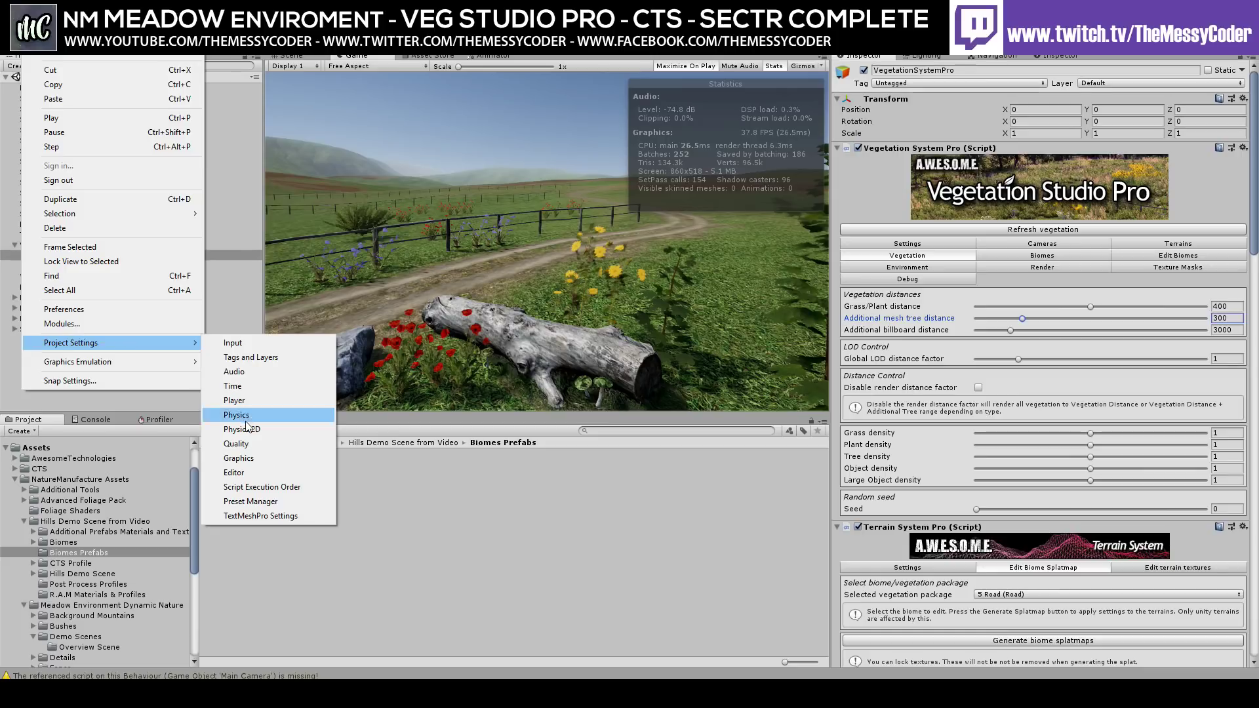
{"action": "left_click", "coordinate": [236, 444]}
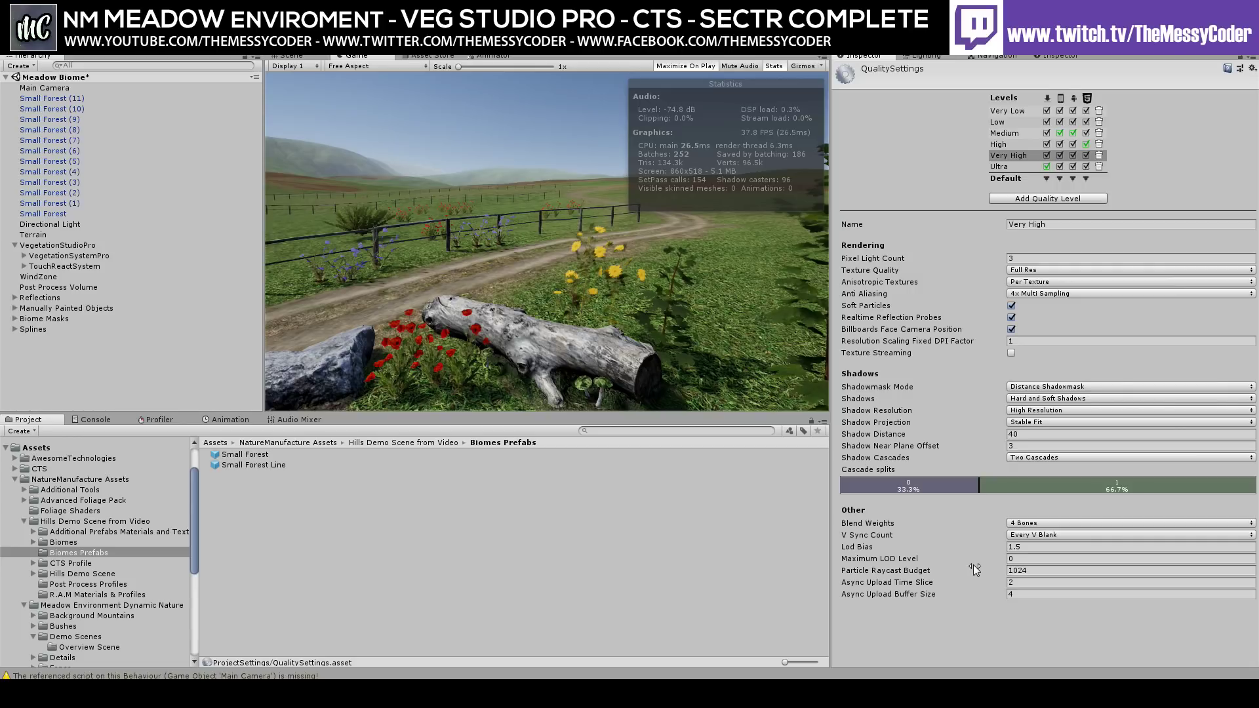
{"action": "left_click", "coordinate": [1021, 433]}
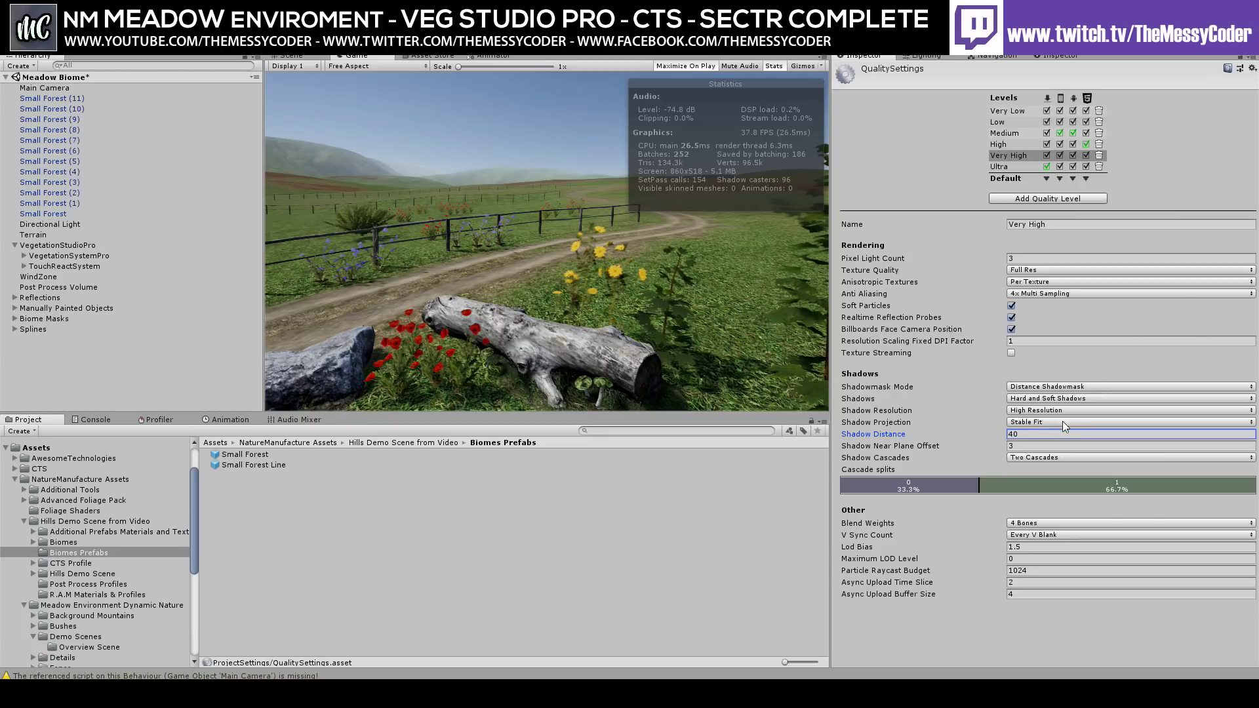
{"action": "type", "text": "1350"}
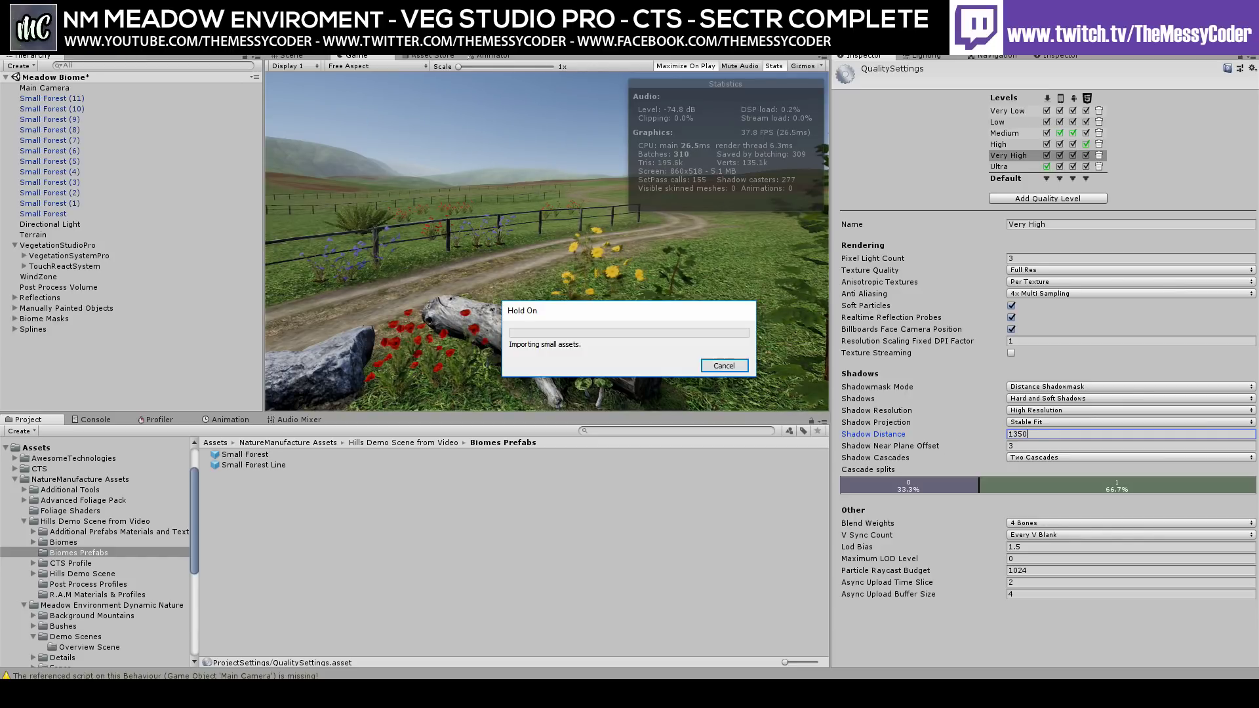
Step: Save the scene, then play-test it with the Game view maximized before stopping Play mode
{"action": "left_click", "coordinate": [14, 47]}
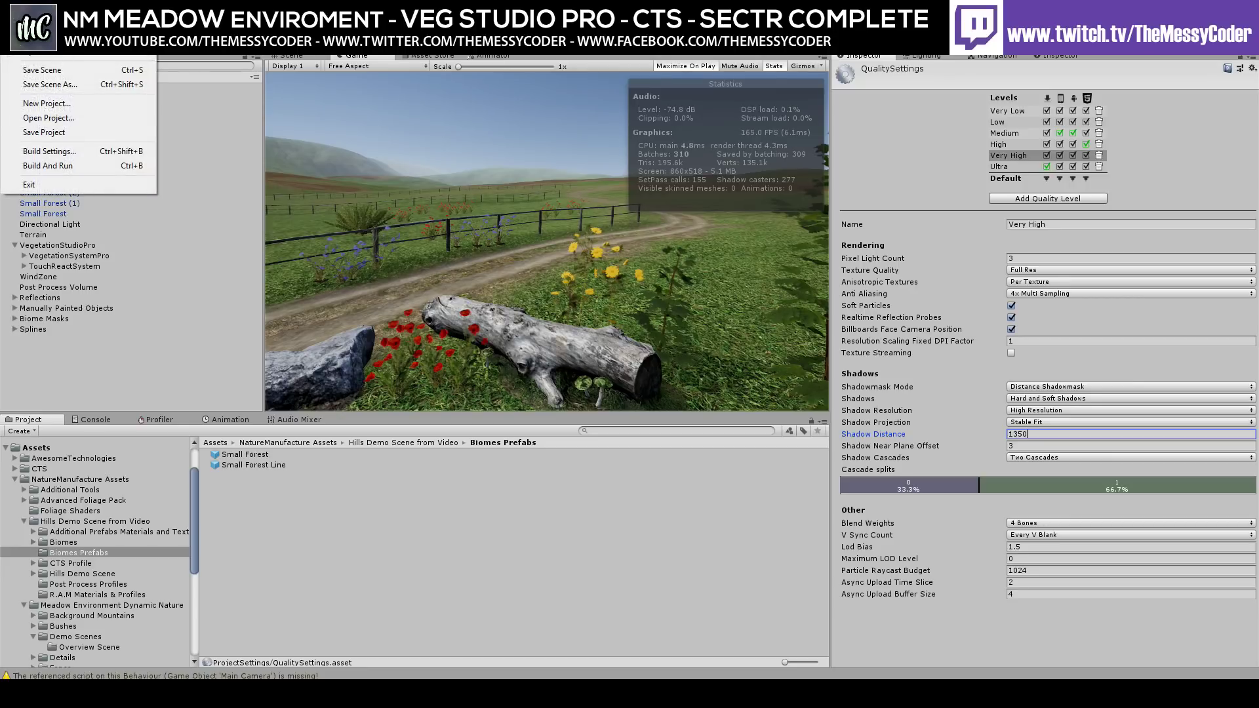
{"action": "left_click", "coordinate": [99, 137]}
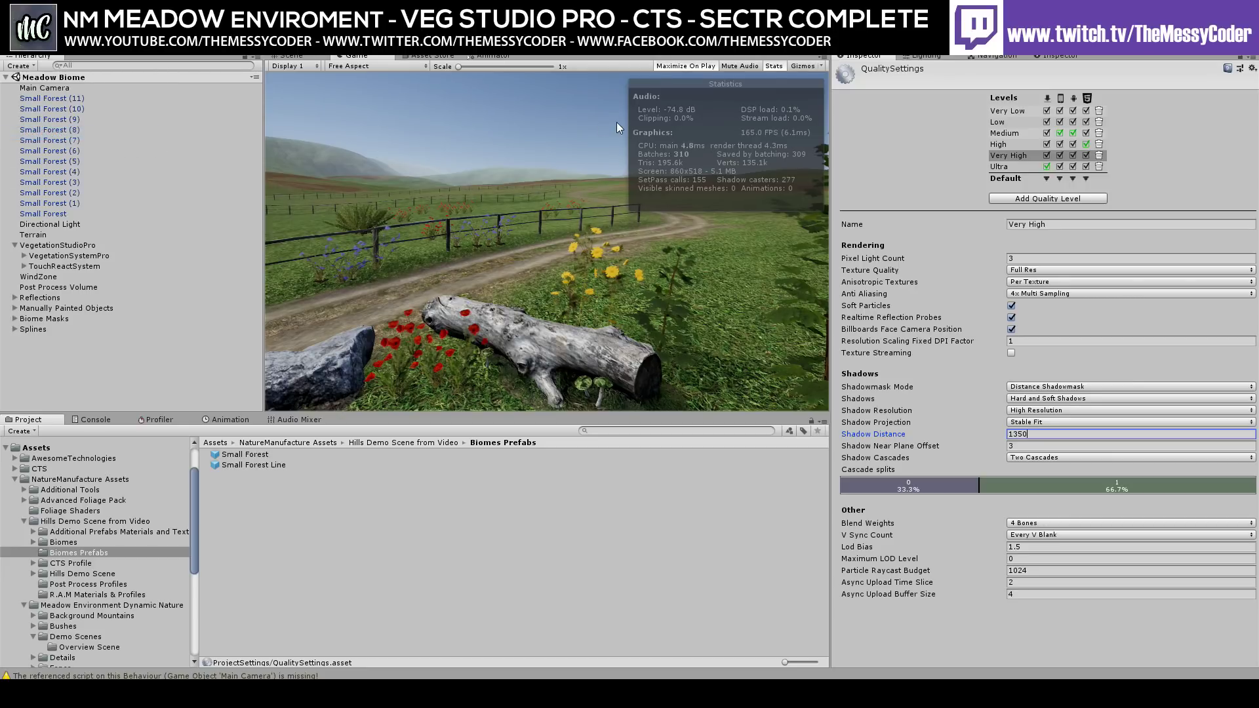
{"action": "key", "text": "ctrl+p"}
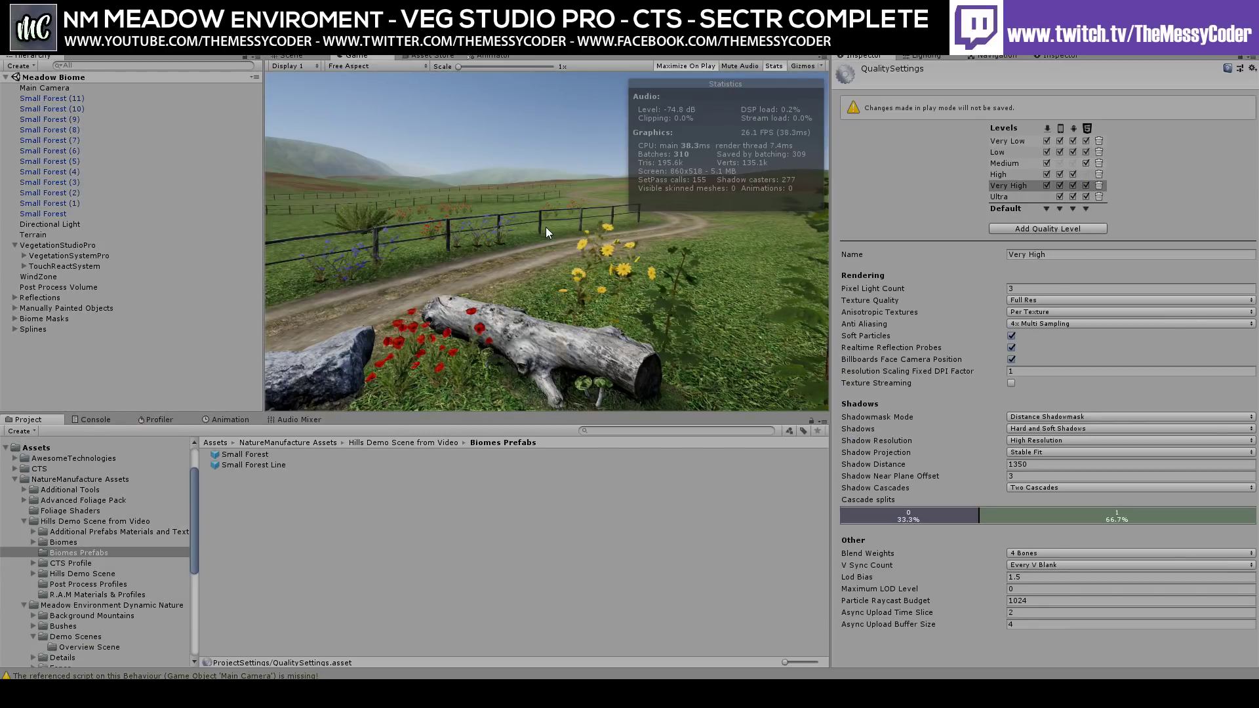
{"action": "key", "text": "shift+space"}
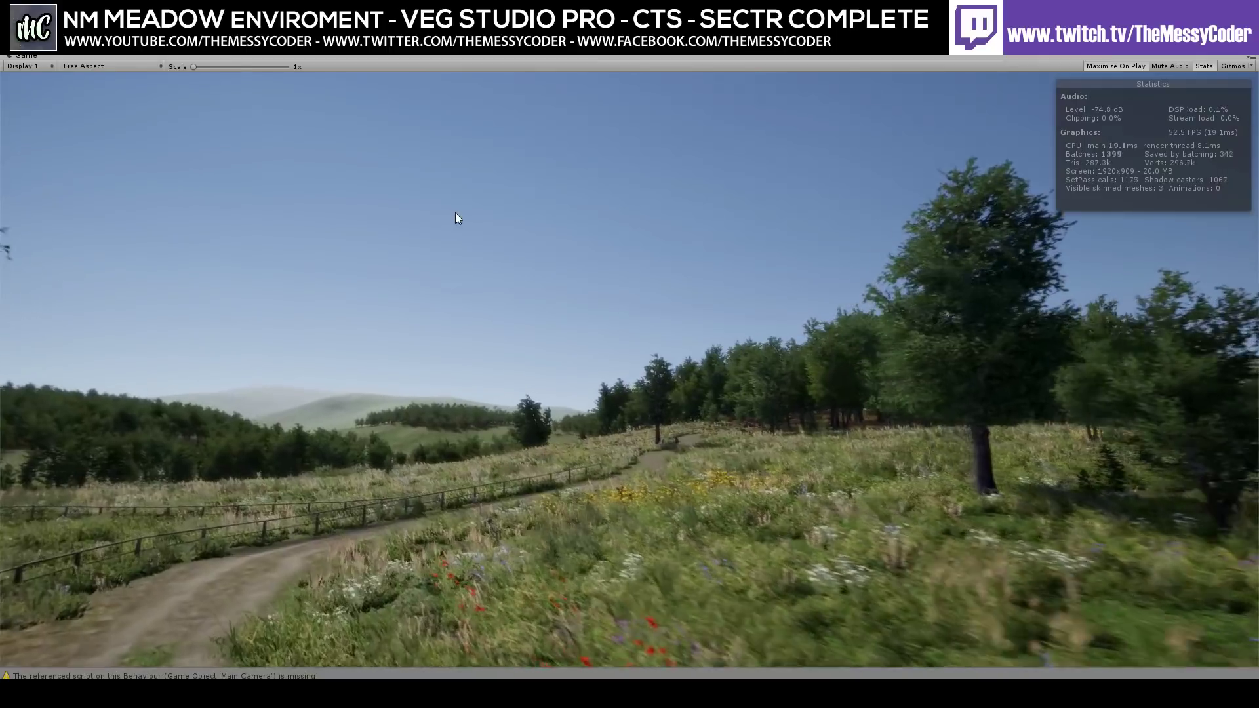
{"action": "key", "text": "ctrl+p"}
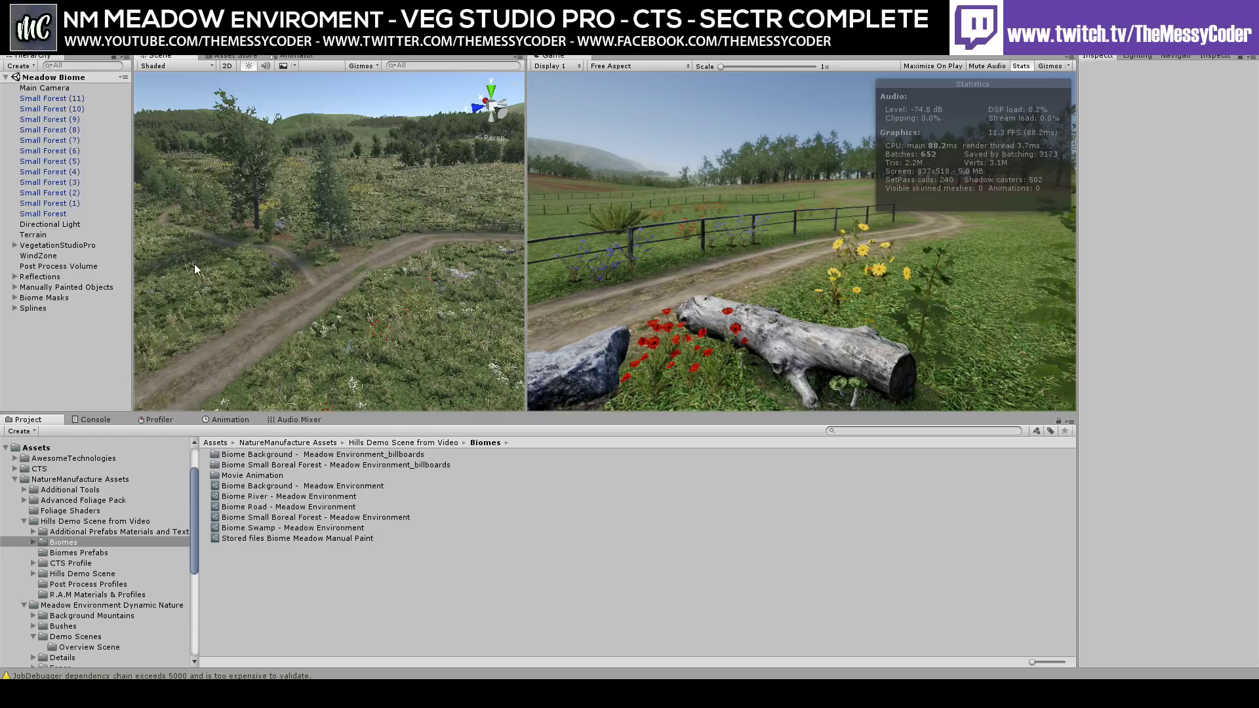
Step: In VegetationSystemPro's Terrains tab, turn off Automatic calculation of the total area
{"action": "right_click_drag", "start_coordinate": [194, 263], "coordinate": [447, 341]}
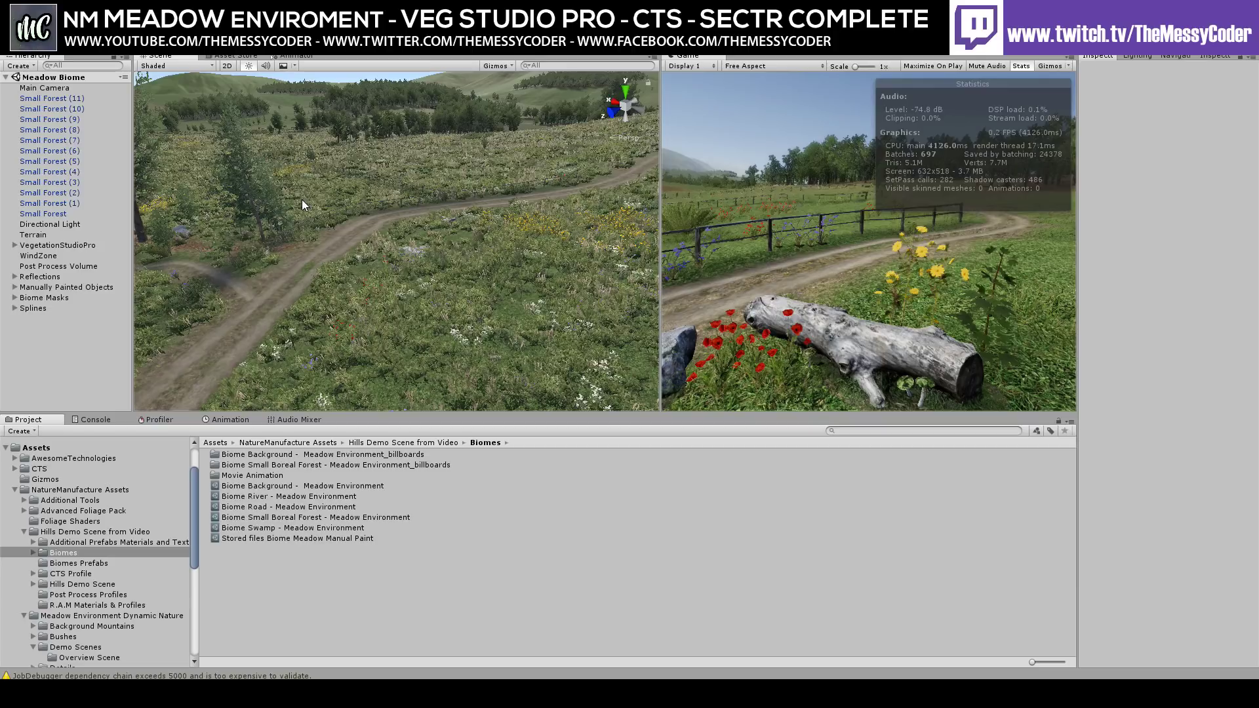
{"action": "left_click", "coordinate": [67, 244]}
{"action": "left_click", "coordinate": [15, 245]}
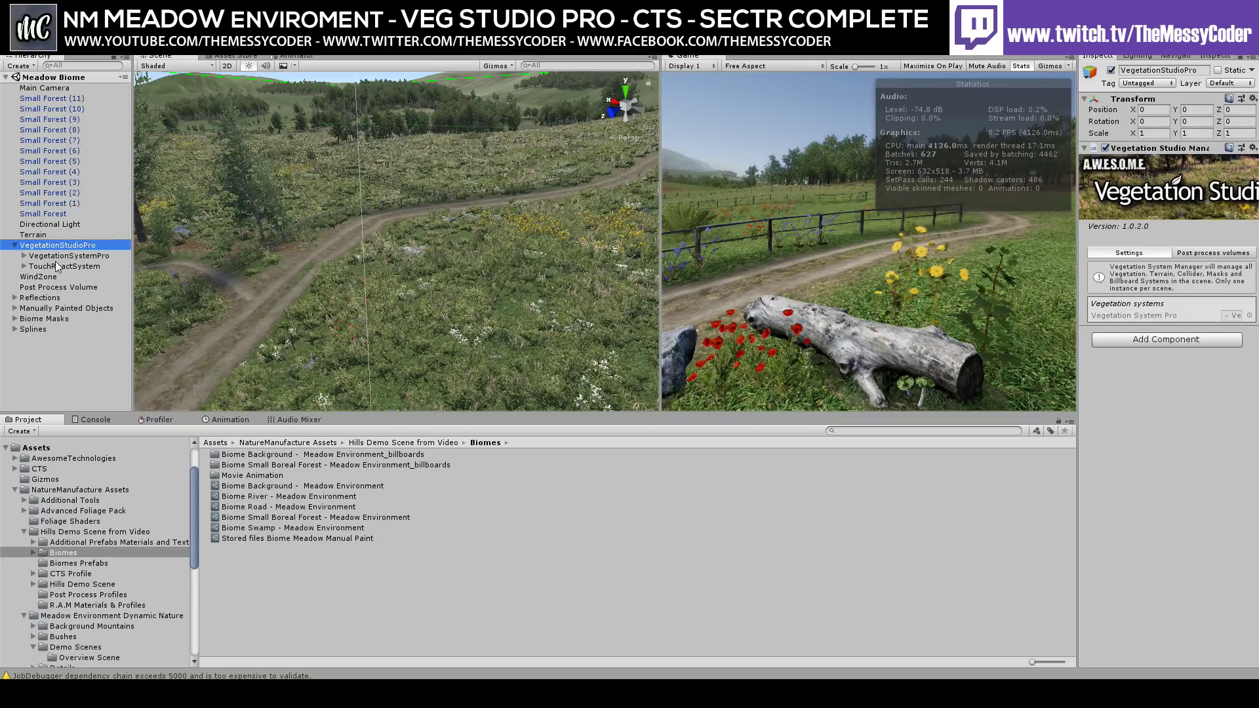
{"action": "left_click", "coordinate": [57, 265]}
{"action": "left_click", "coordinate": [59, 256]}
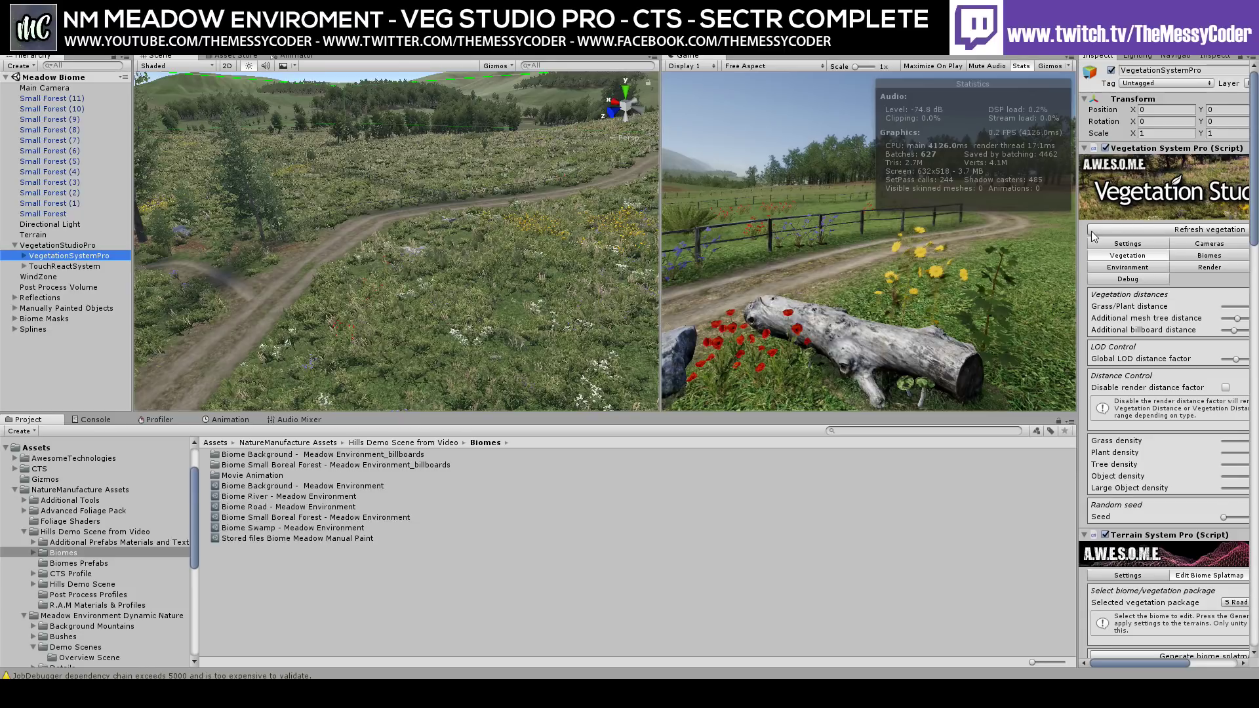
{"action": "left_click_drag", "start_coordinate": [1078, 237], "coordinate": [871, 260]}
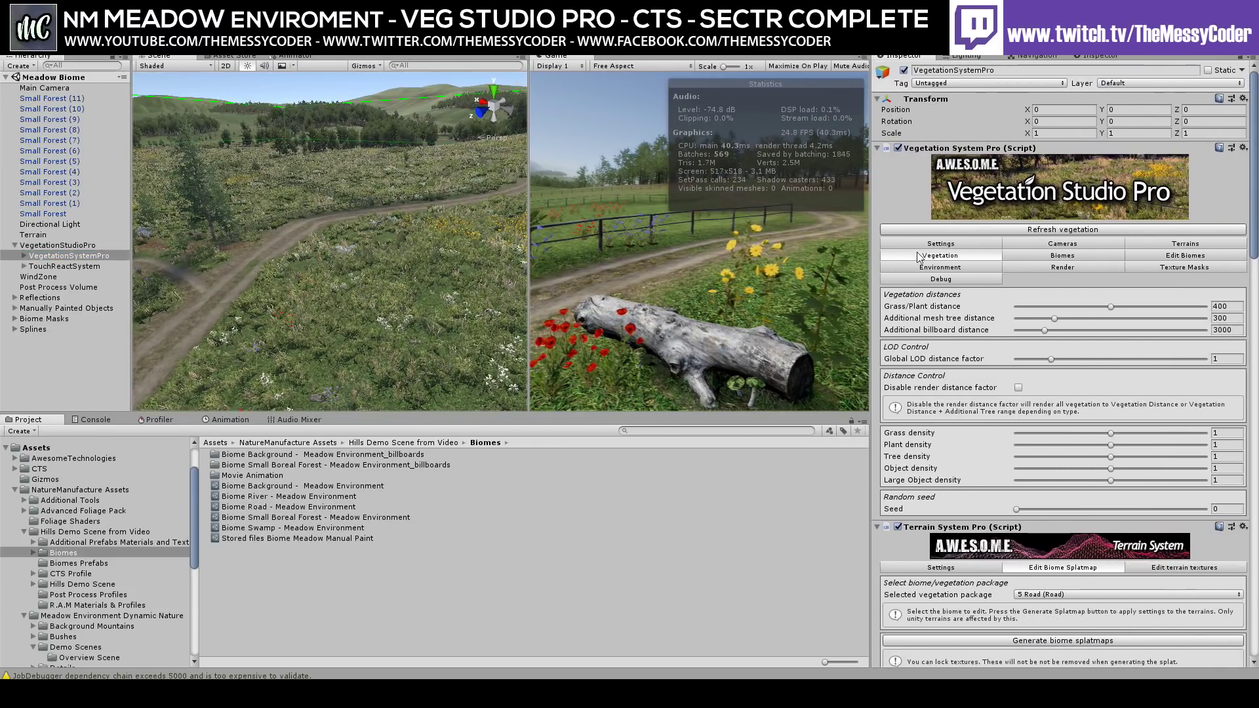
{"action": "left_click", "coordinate": [1186, 243]}
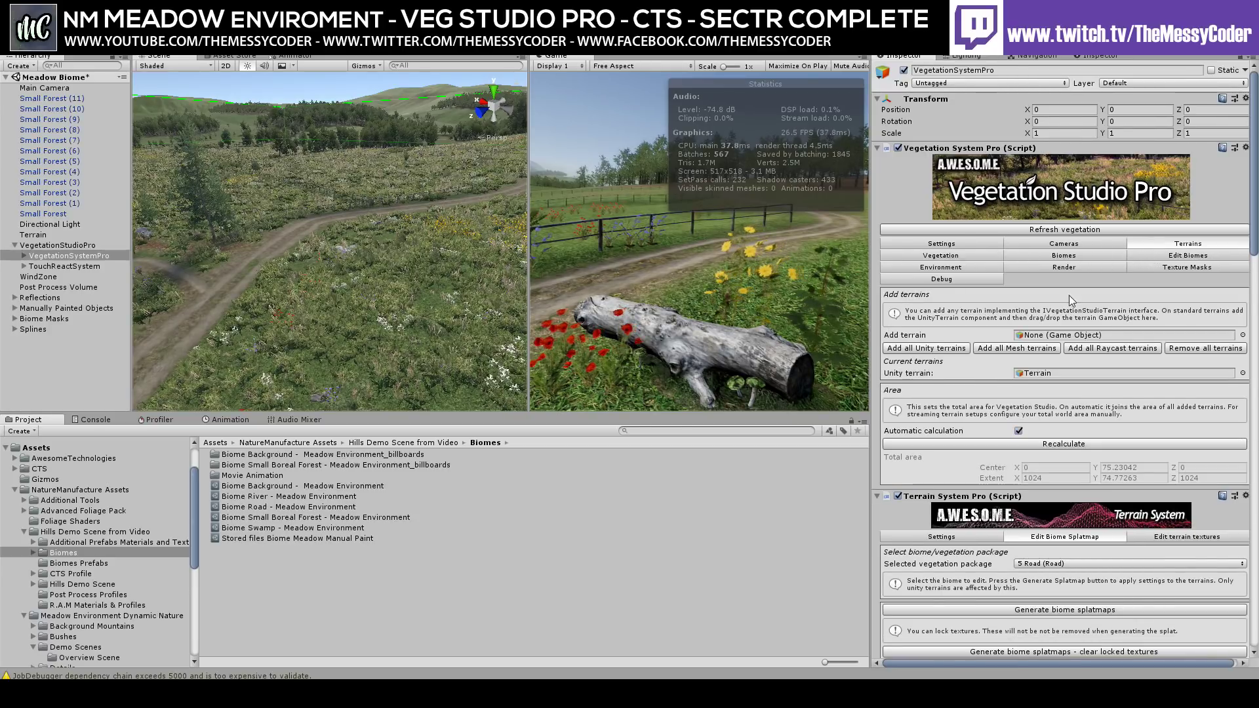
{"action": "scroll", "coordinate": [1050, 375], "scroll_direction": "down", "scroll_amount": 2}
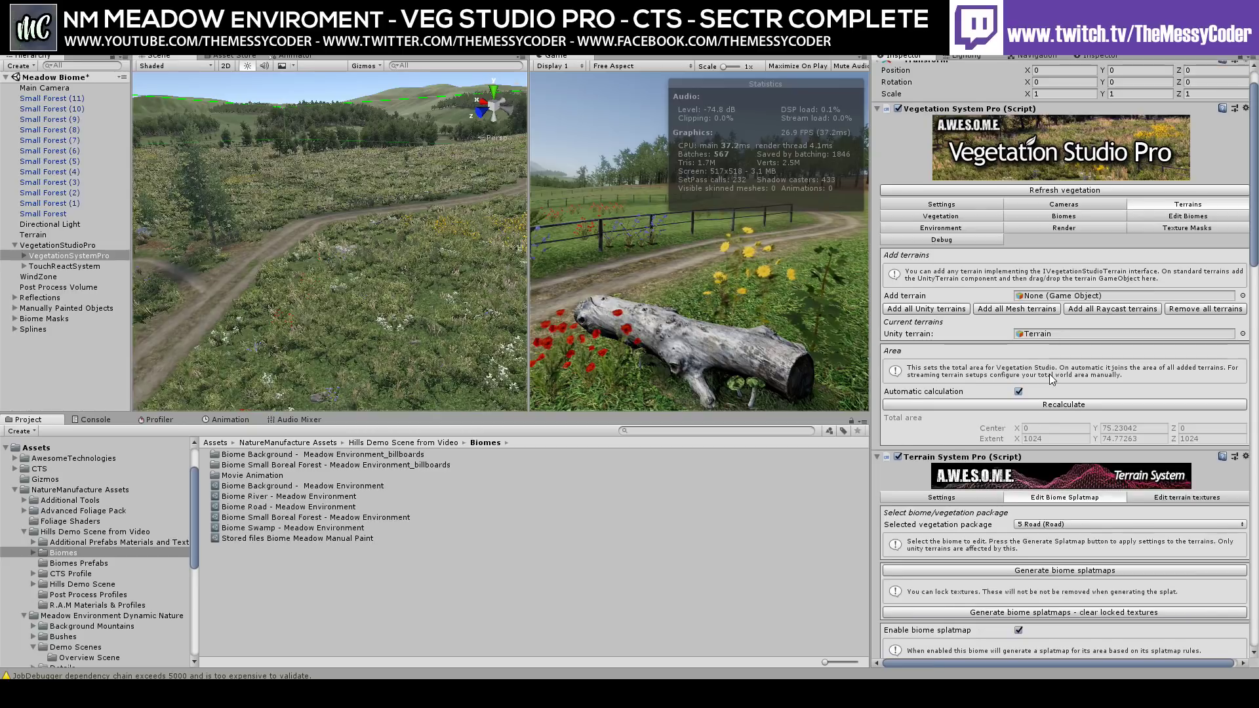
{"action": "left_click", "coordinate": [1019, 392]}
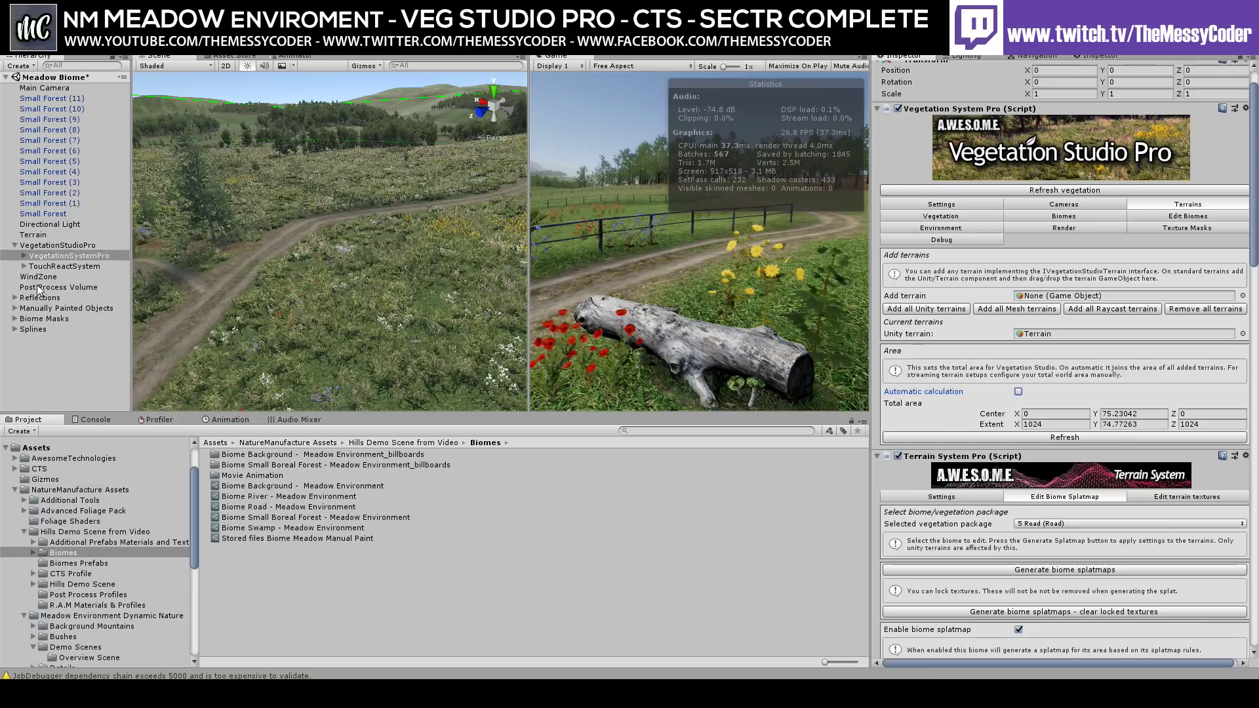
Step: Inspect the Terrain's settings to check its 2048 × 1000 size
{"action": "left_click", "coordinate": [31, 235]}
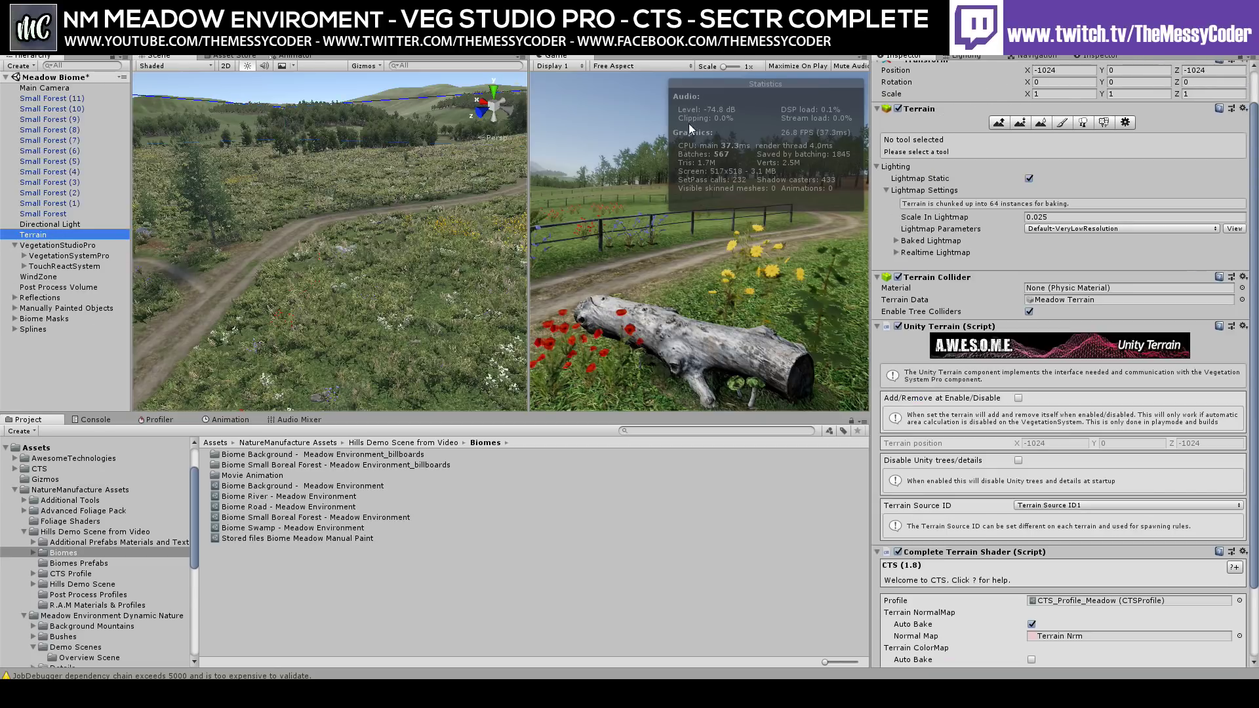
{"action": "left_click", "coordinate": [1123, 122]}
{"action": "scroll", "coordinate": [974, 469], "scroll_direction": "down", "scroll_amount": 15}
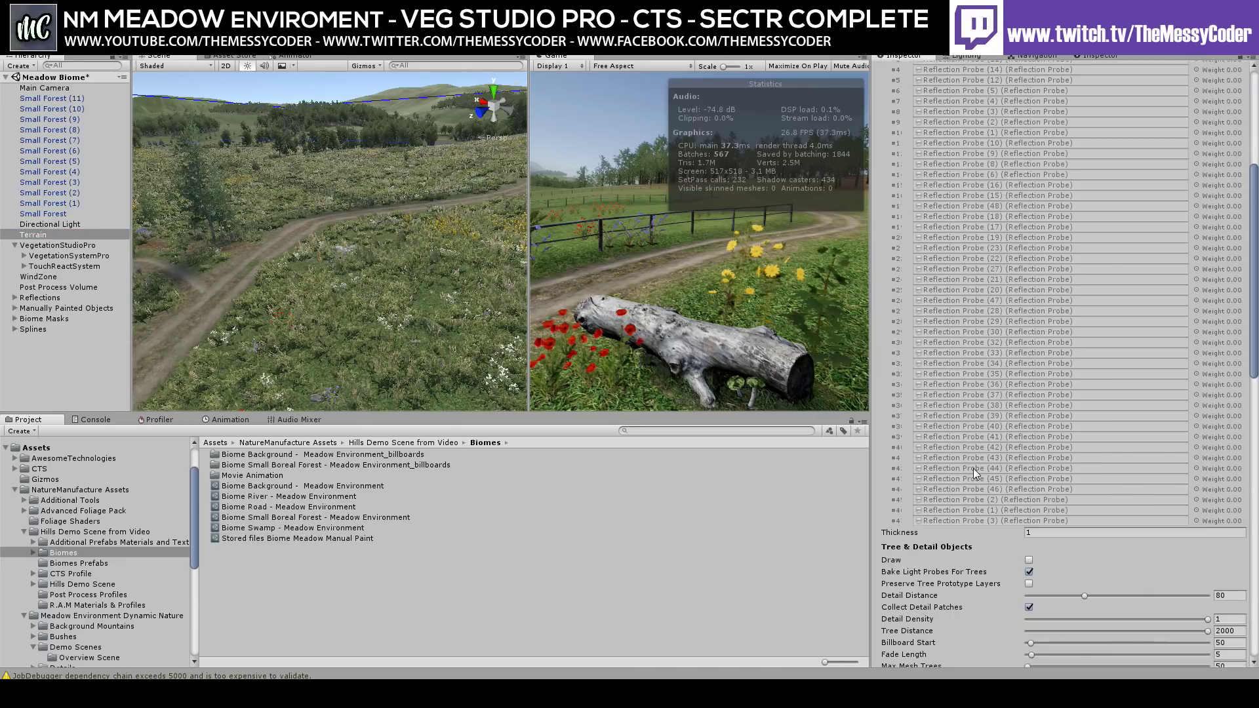
{"action": "scroll", "coordinate": [971, 478], "scroll_direction": "down", "scroll_amount": 3}
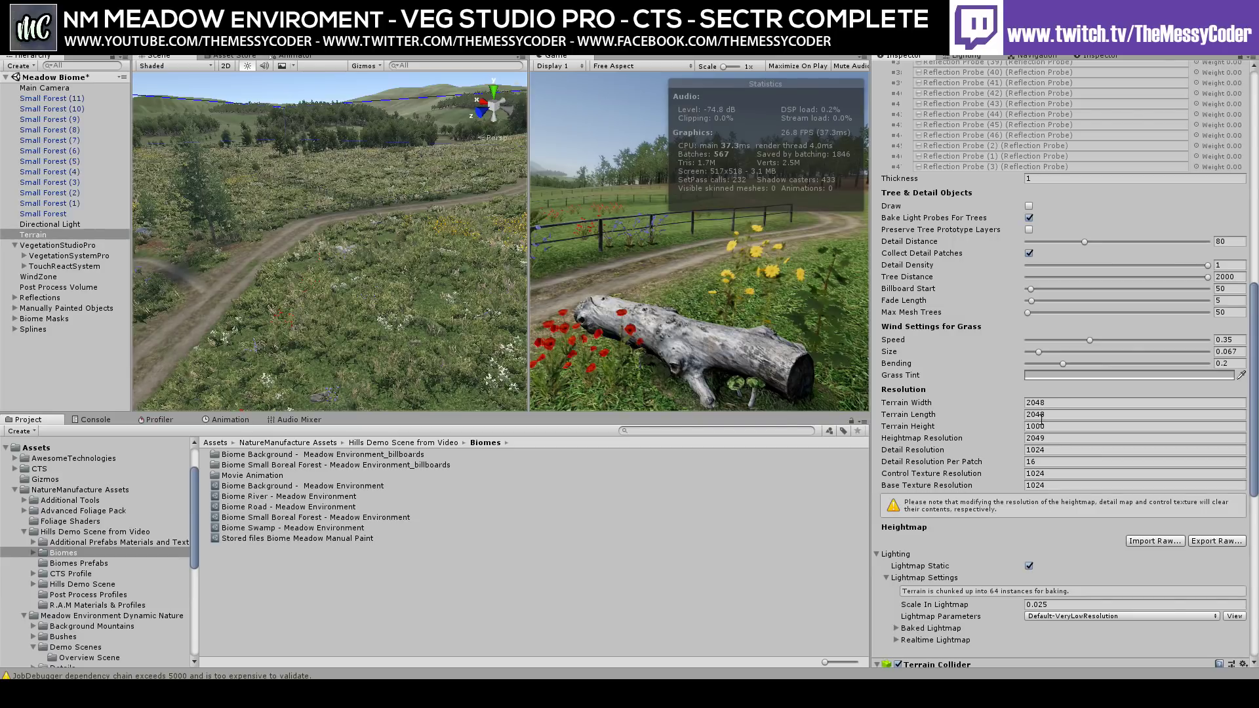
Step: Return to VegetationSystemPro and select the total area's Extent Y value
{"action": "left_click", "coordinate": [53, 258]}
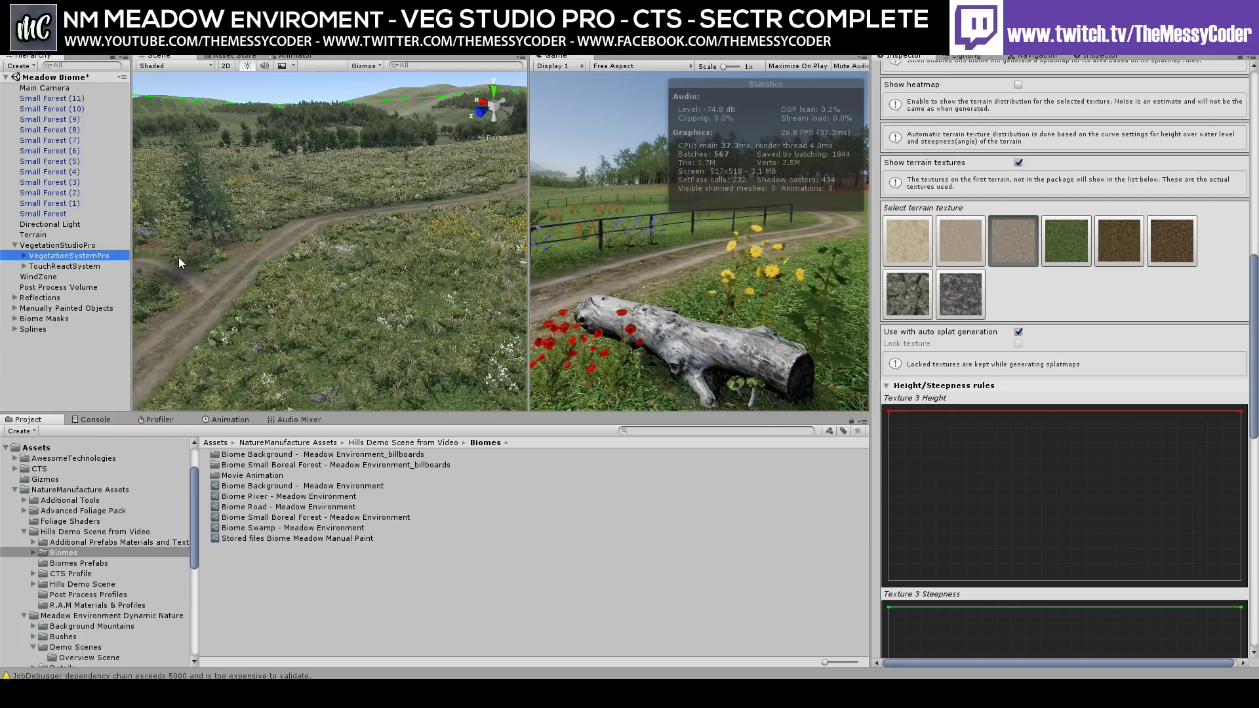
{"action": "scroll", "coordinate": [1195, 336], "scroll_direction": "up", "scroll_amount": 5}
{"action": "scroll", "coordinate": [1195, 336], "scroll_direction": "up", "scroll_amount": 10}
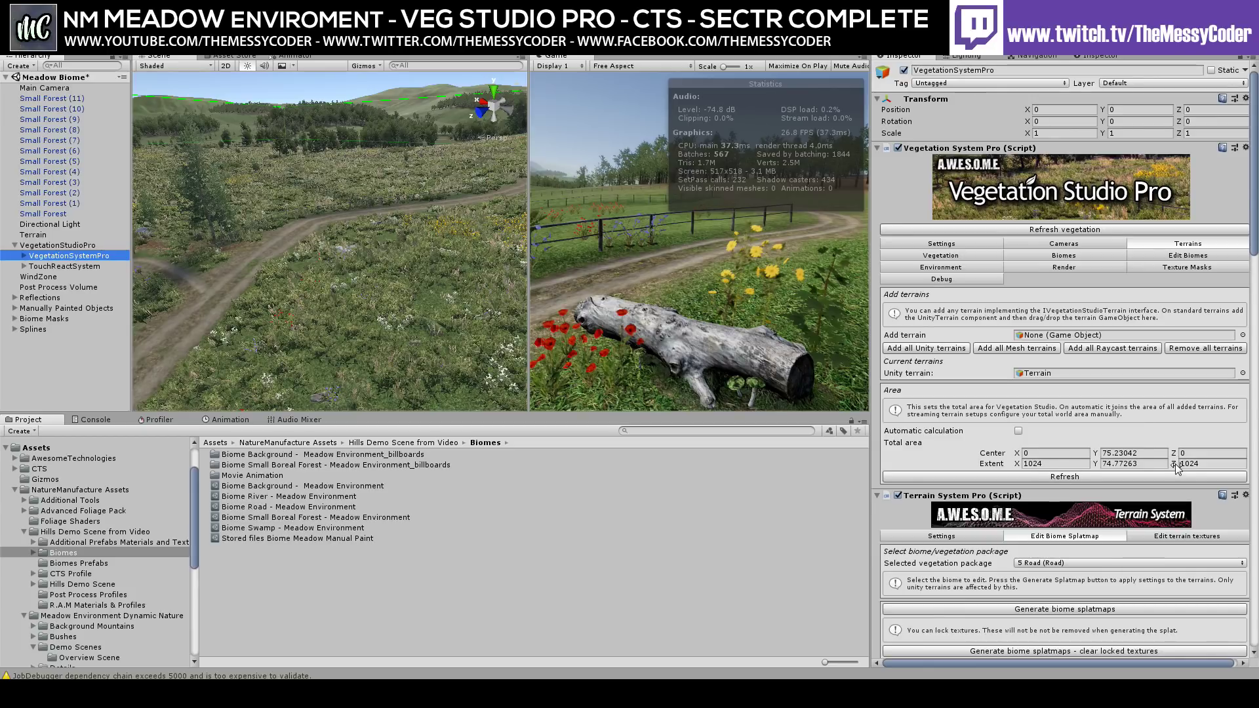
{"action": "left_click", "coordinate": [1108, 464]}
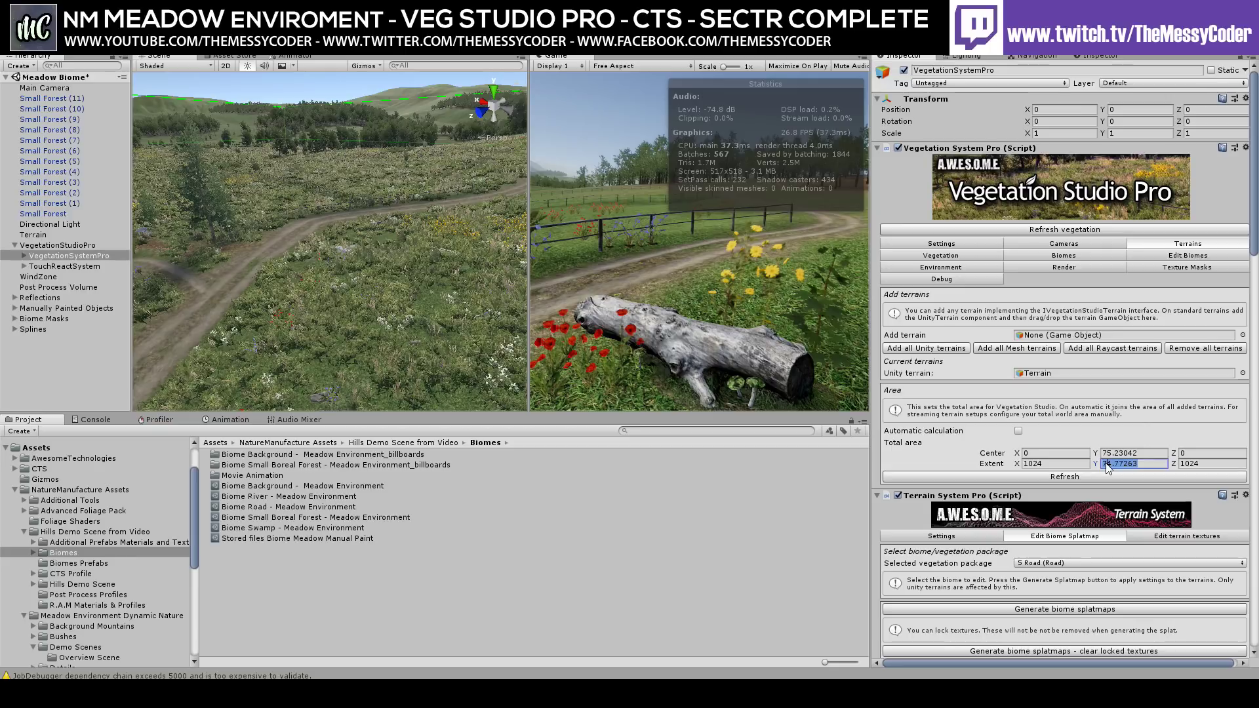
{"action": "left_click", "coordinate": [1102, 464]}
{"action": "double_click", "coordinate": [1135, 464]}
Step: Recheck the Terrain's height, then return to the VegetationSystemPro Terrains settings
{"action": "left_click", "coordinate": [33, 237]}
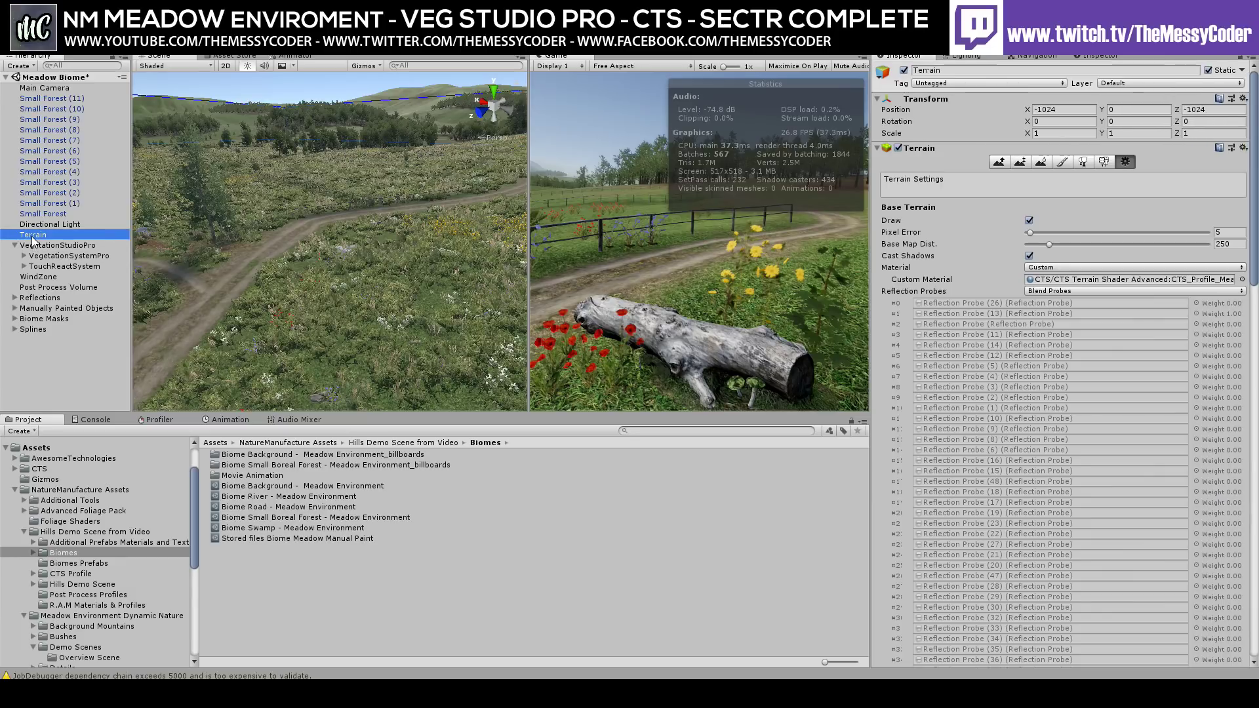
{"action": "scroll", "coordinate": [1145, 461], "scroll_direction": "down", "scroll_amount": 20}
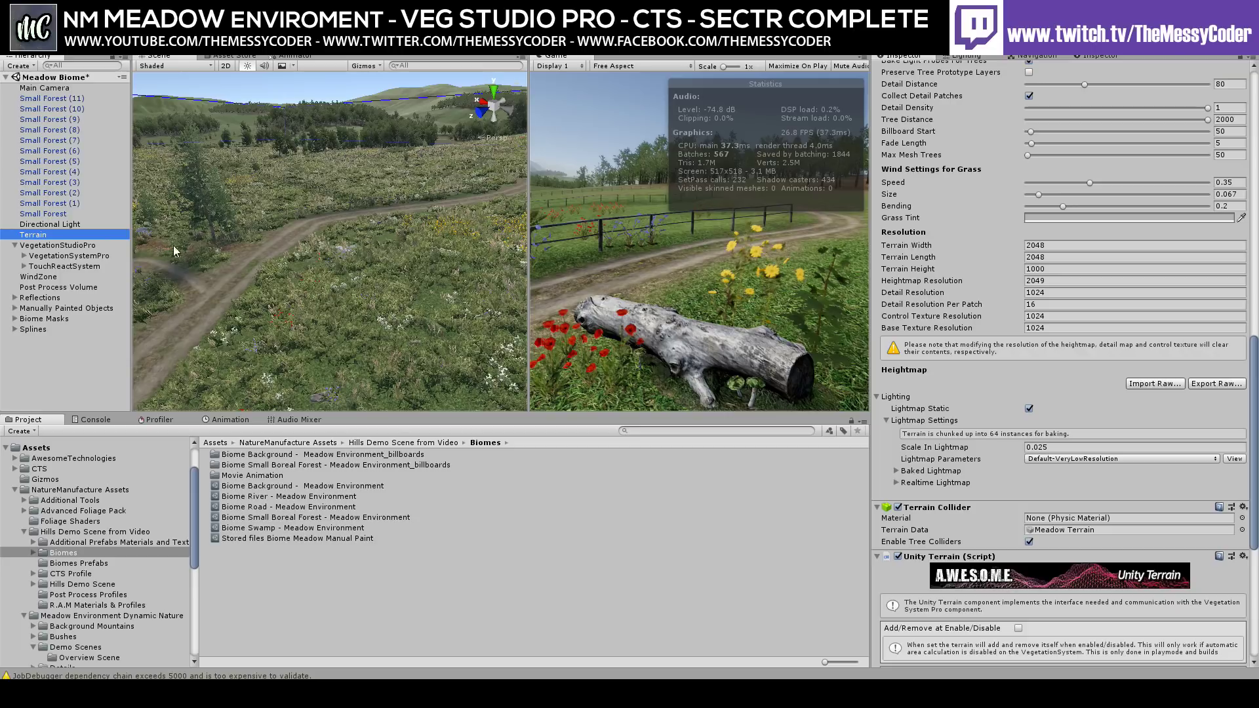
{"action": "left_click", "coordinate": [61, 256]}
{"action": "scroll", "coordinate": [1009, 362], "scroll_direction": "up", "scroll_amount": 8}
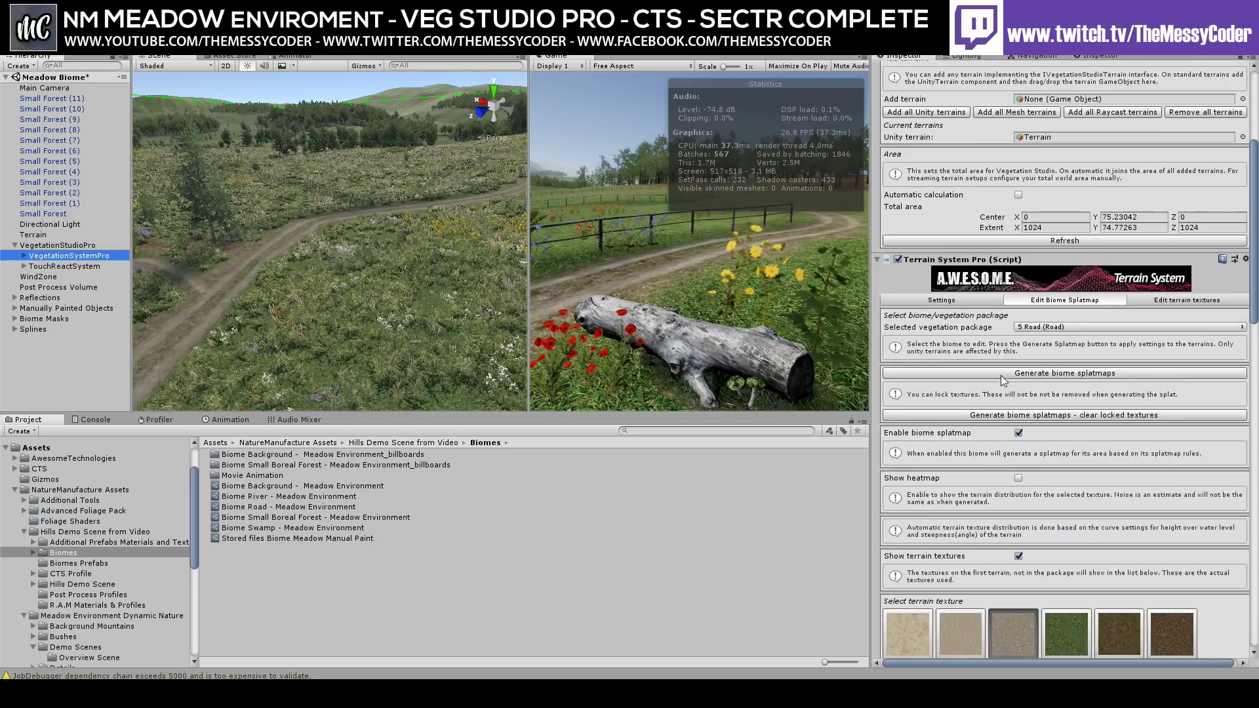
{"action": "scroll", "coordinate": [1000, 375], "scroll_direction": "up", "scroll_amount": 4}
Step: Enter total area Center Y 500, Center Z 0 and Extent Y 1000, then Refresh
{"action": "left_click", "coordinate": [1134, 374]}
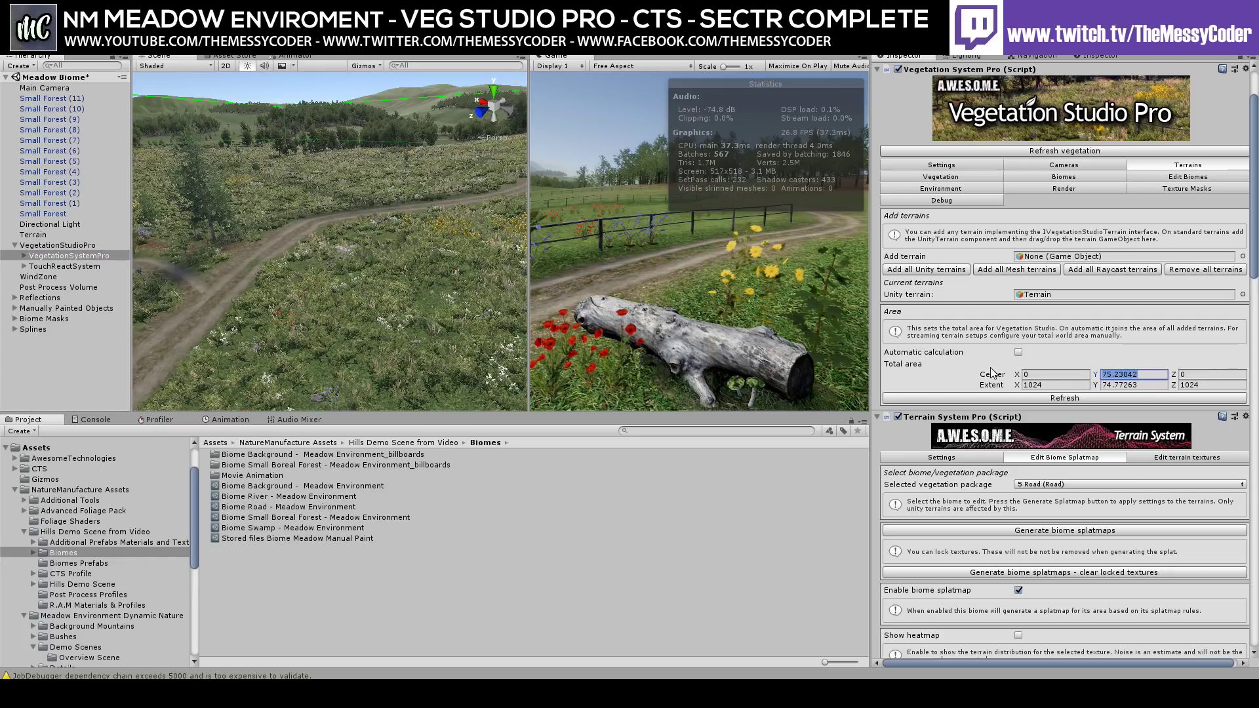
{"action": "type", "text": "500"}
{"action": "key", "text": "Tab"}
{"action": "key", "text": "BackSpace"}
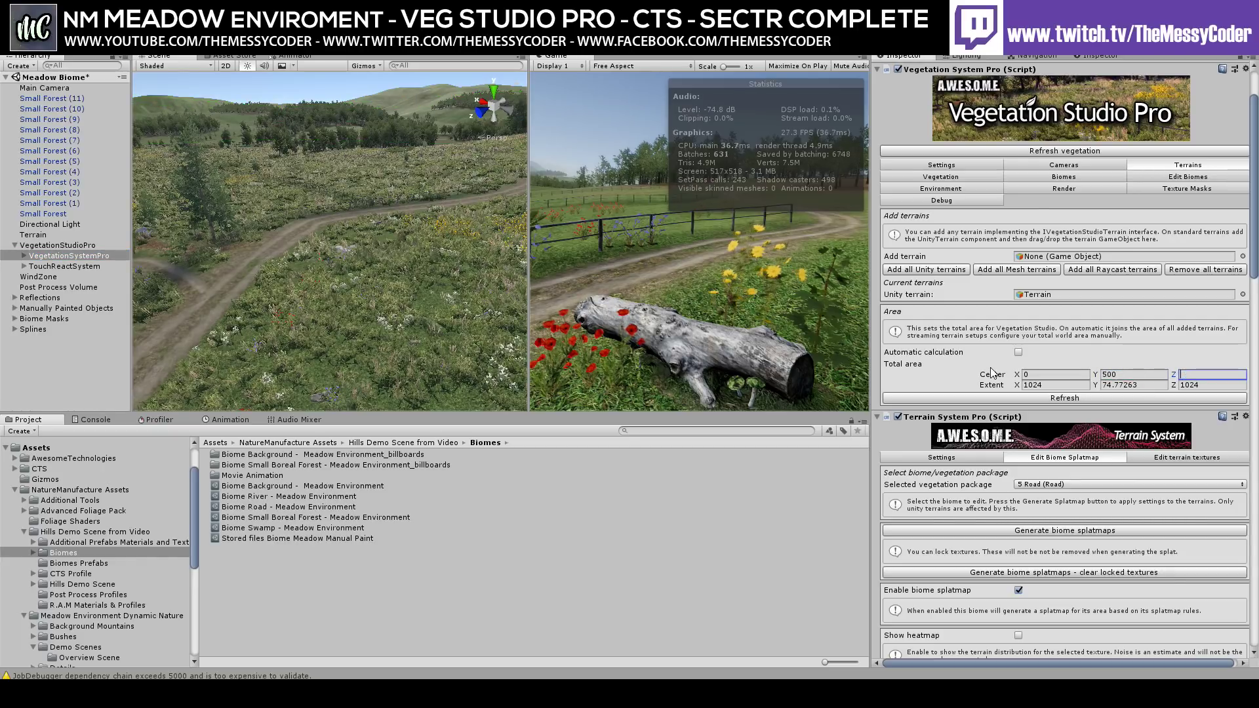
{"action": "type", "text": "0"}
{"action": "key", "text": "Tab"}
{"action": "key", "text": "Tab"}
{"action": "type", "text": "1000"}
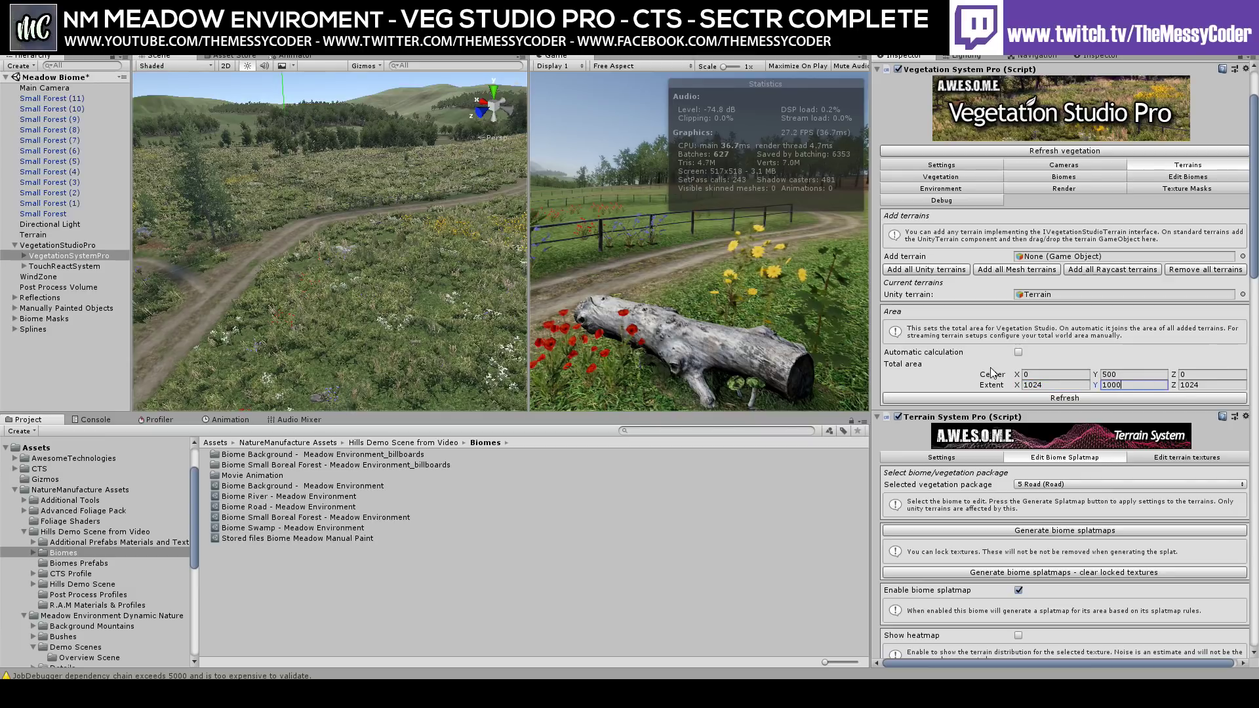
{"action": "left_click", "coordinate": [1038, 395]}
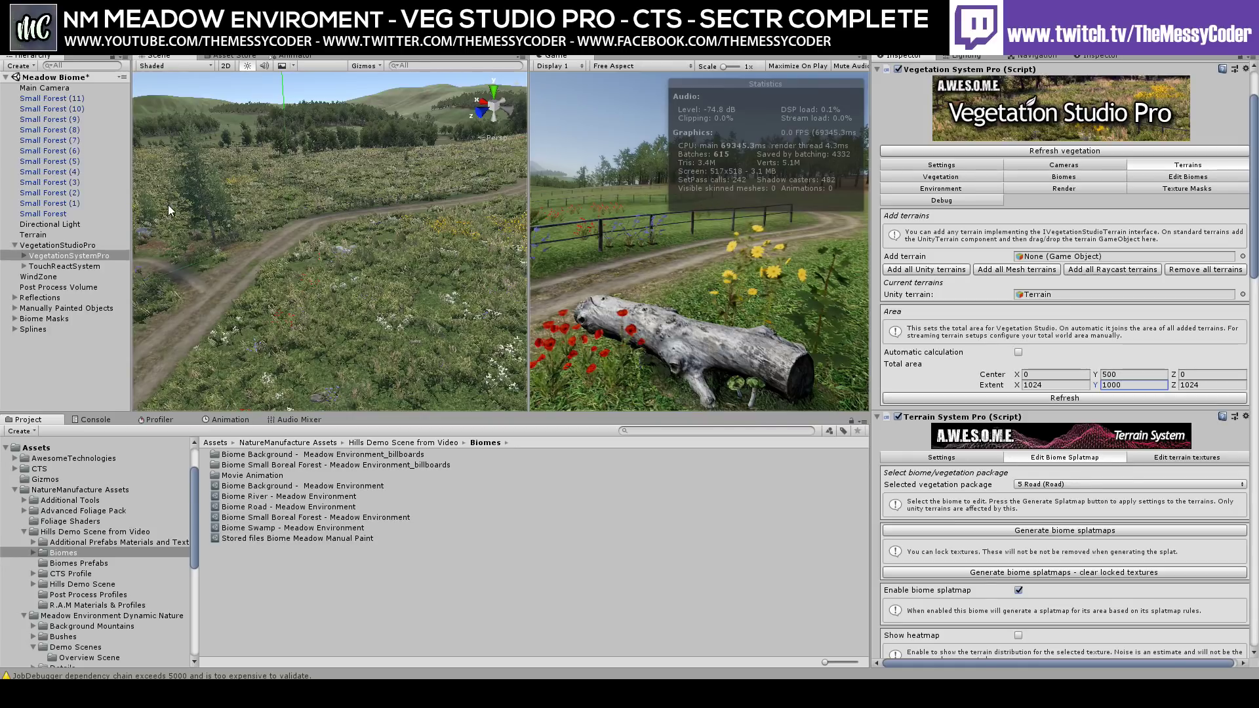
Step: Open the File menu and dismiss it without choosing an option
{"action": "left_click", "coordinate": [13, 46]}
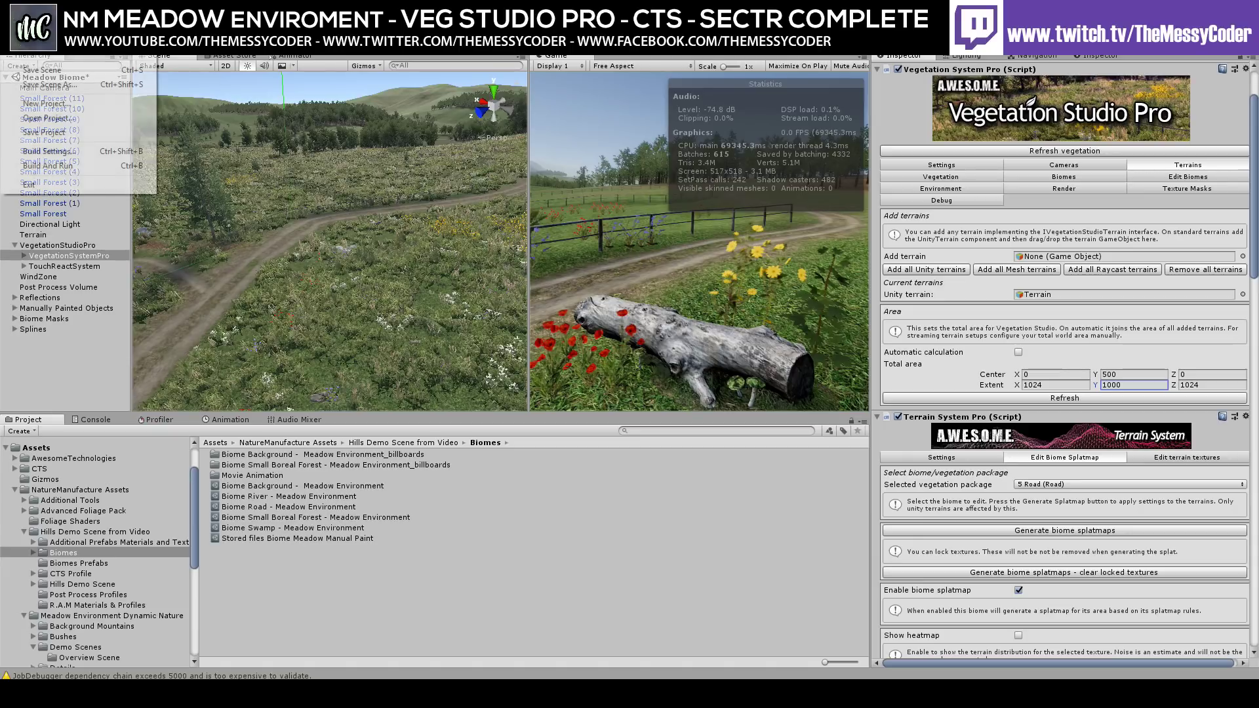
{"action": "left_click", "coordinate": [57, 135]}
{"action": "left_click", "coordinate": [13, 46]}
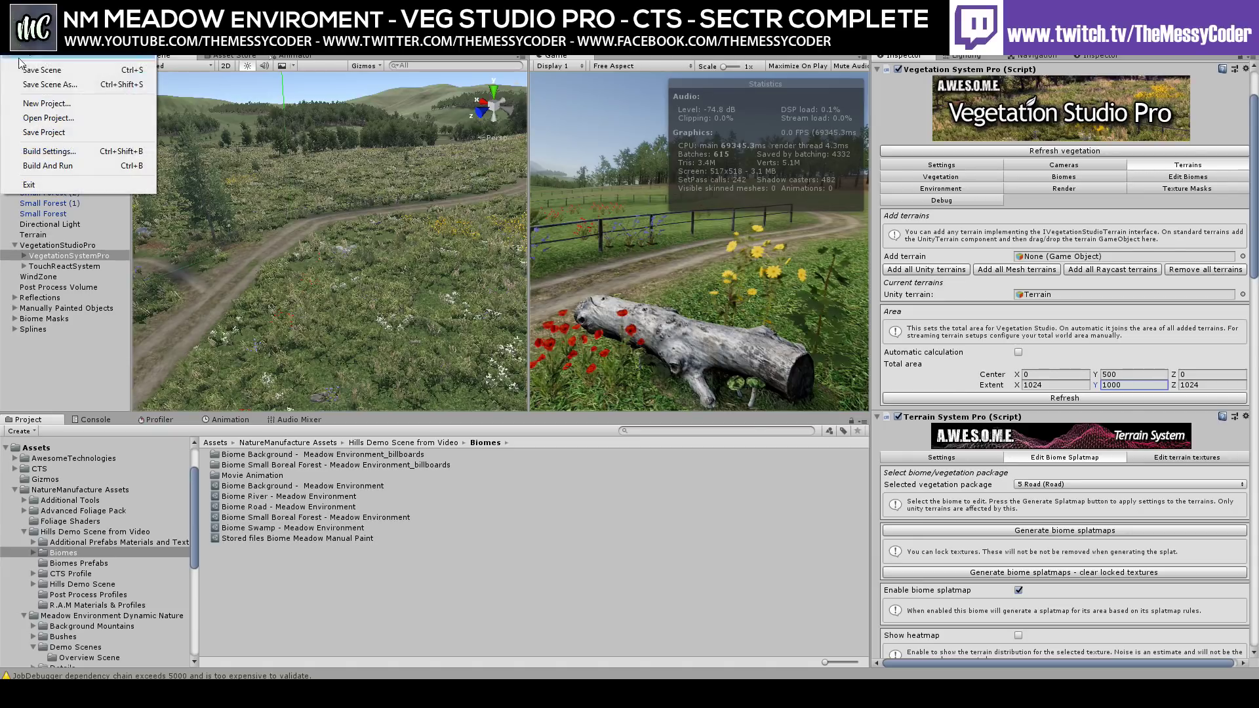
{"action": "left_click", "coordinate": [177, 57]}
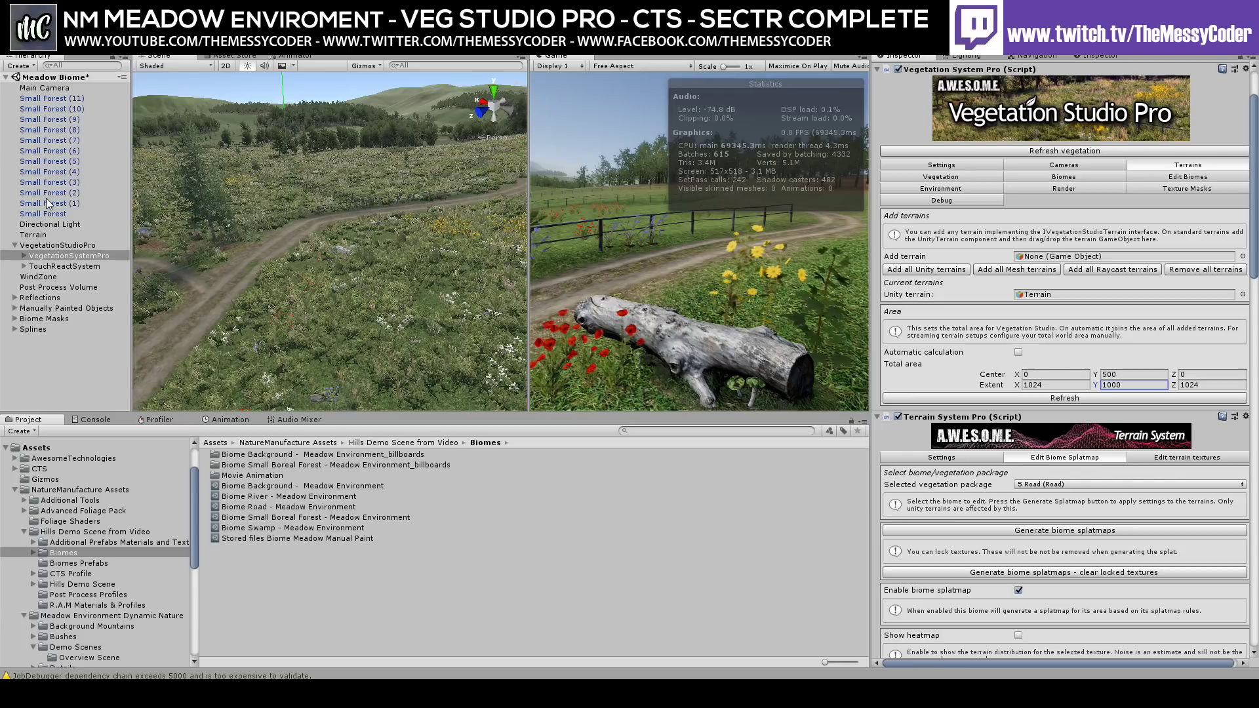
Step: Select the Terrain and open the SECTR Terrain window from Window > SECTR
{"action": "left_click", "coordinate": [39, 234]}
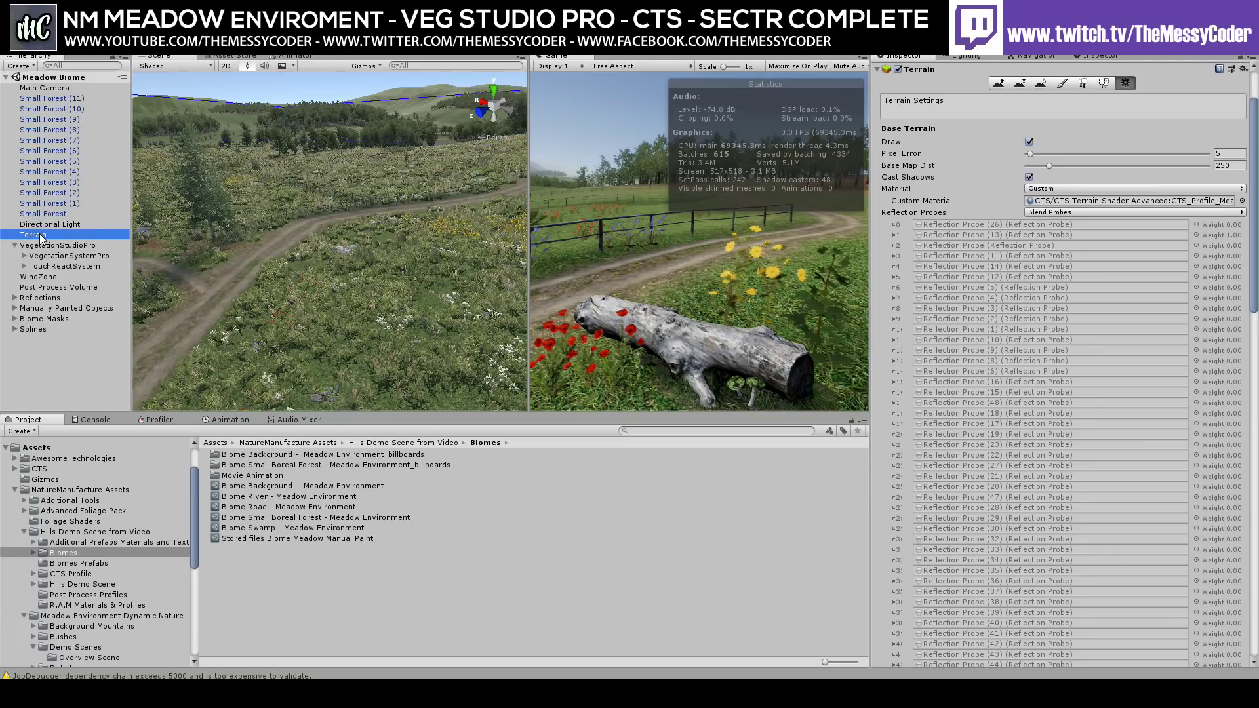
{"action": "left_click", "coordinate": [246, 48]}
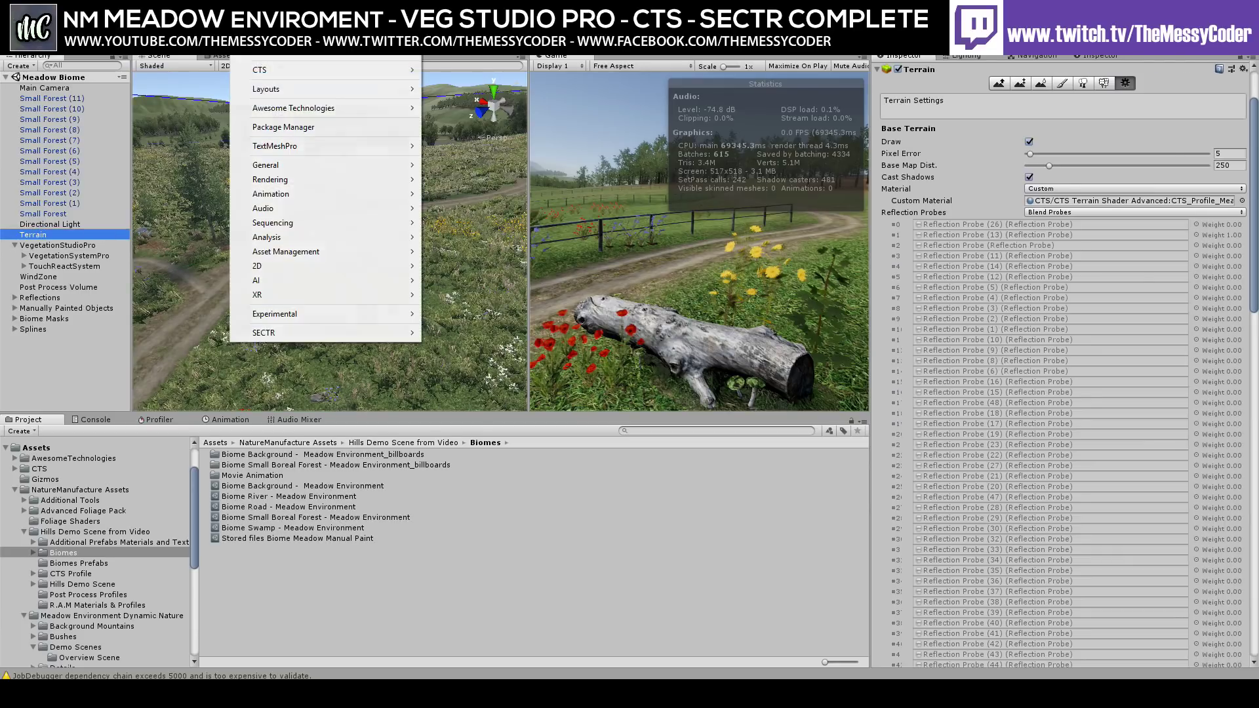
{"action": "mouse_move", "coordinate": [306, 335]}
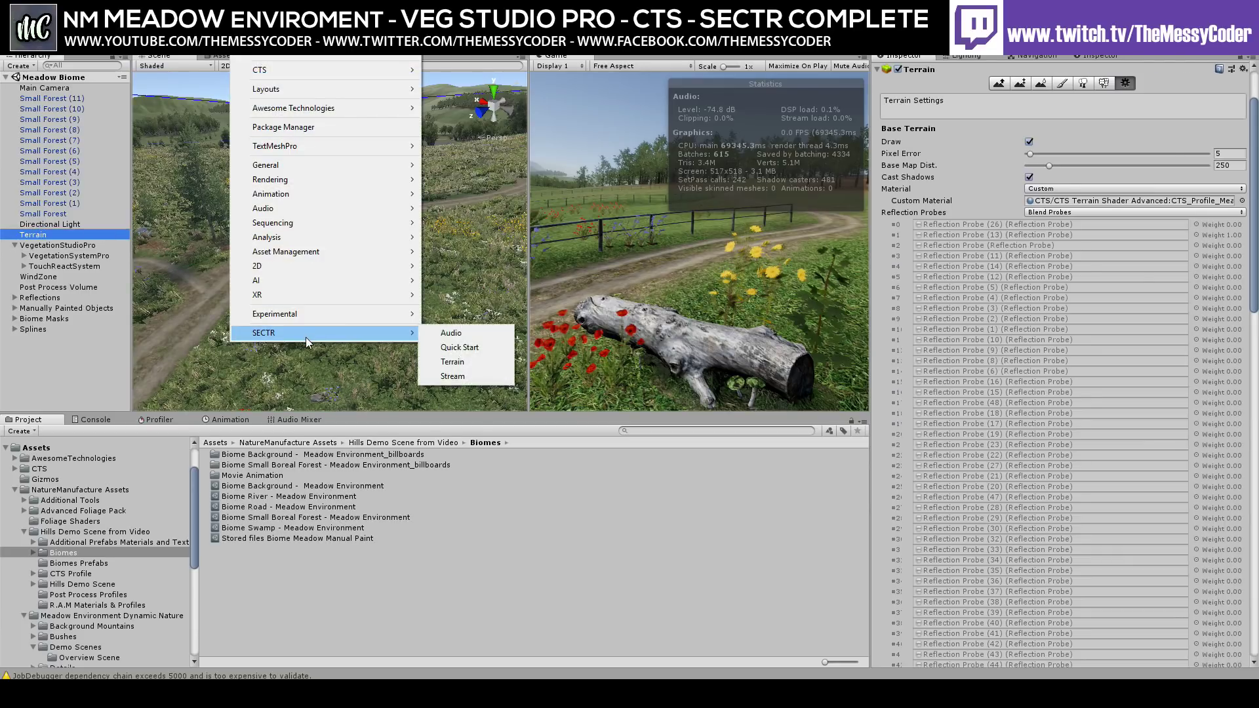
{"action": "left_click", "coordinate": [470, 364]}
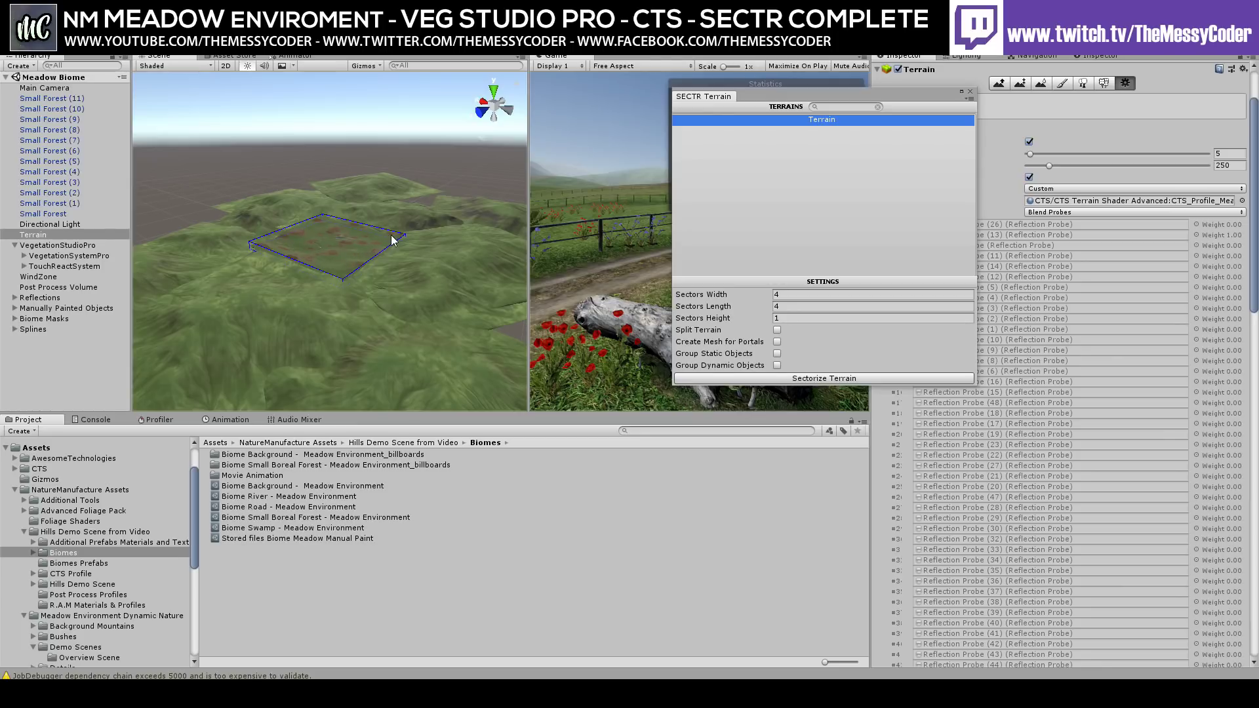
Step: Set 8 × 8 sectors, enable Split Terrain, Group Static and Group Dynamic Objects, and sectorize the Terrain
{"action": "left_click", "coordinate": [797, 293]}
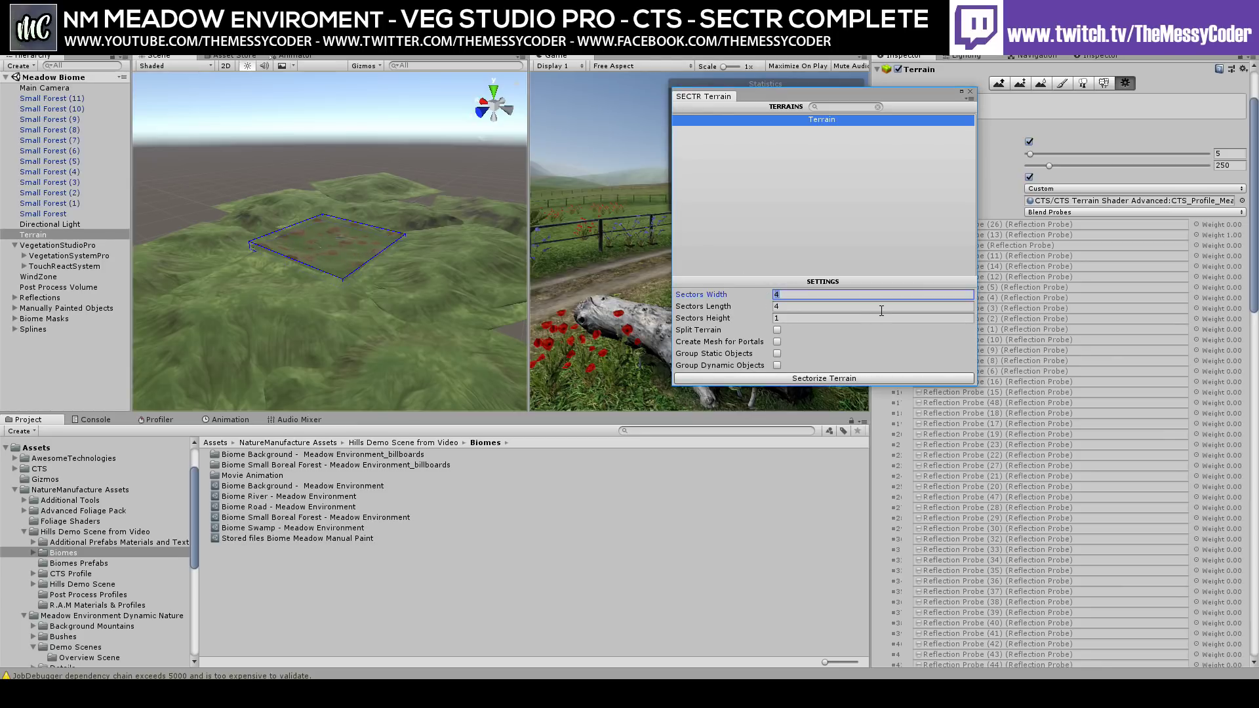
{"action": "type", "text": "8"}
{"action": "key", "text": "Tab"}
{"action": "type", "text": "8"}
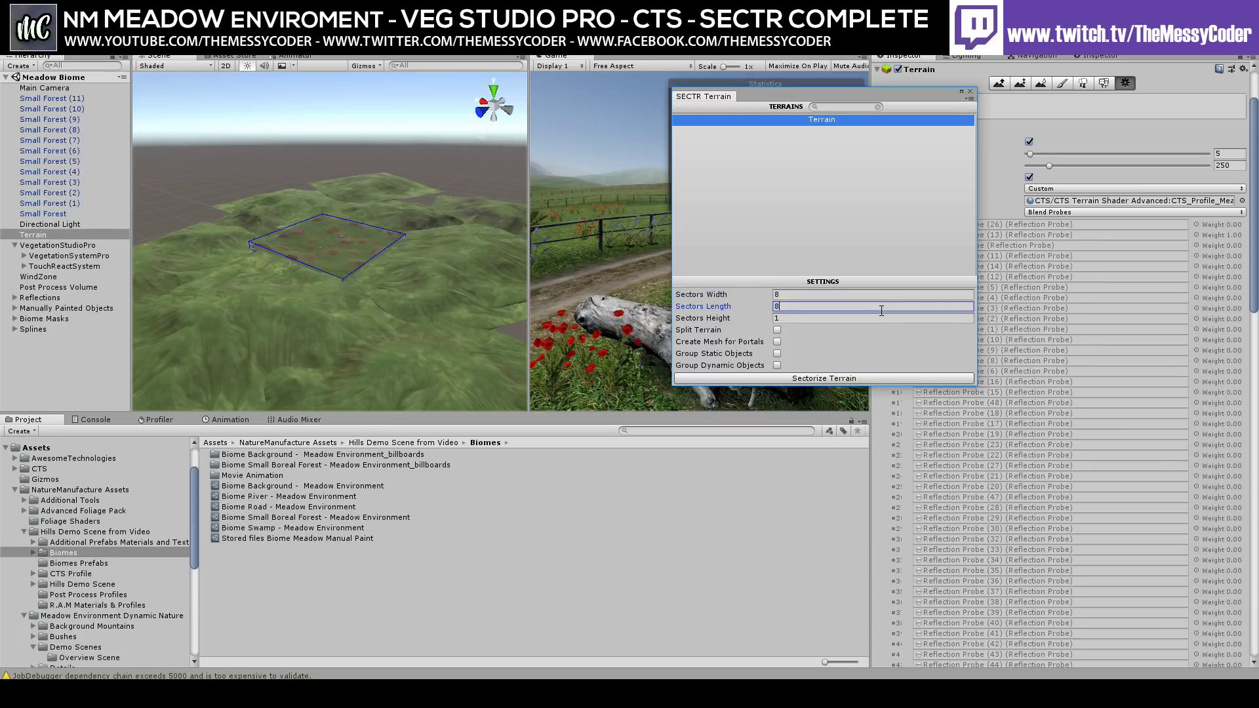
{"action": "left_click", "coordinate": [777, 330]}
{"action": "left_click", "coordinate": [777, 353]}
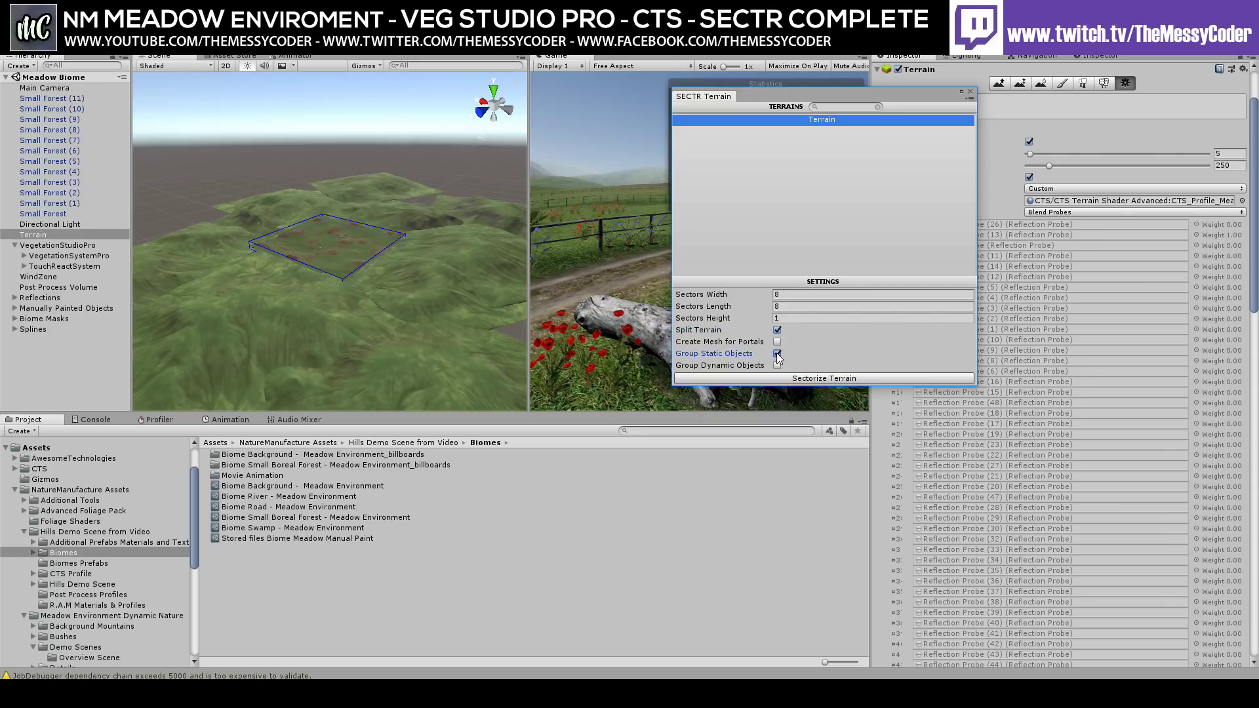
{"action": "left_click", "coordinate": [777, 366]}
{"action": "left_click", "coordinate": [818, 381]}
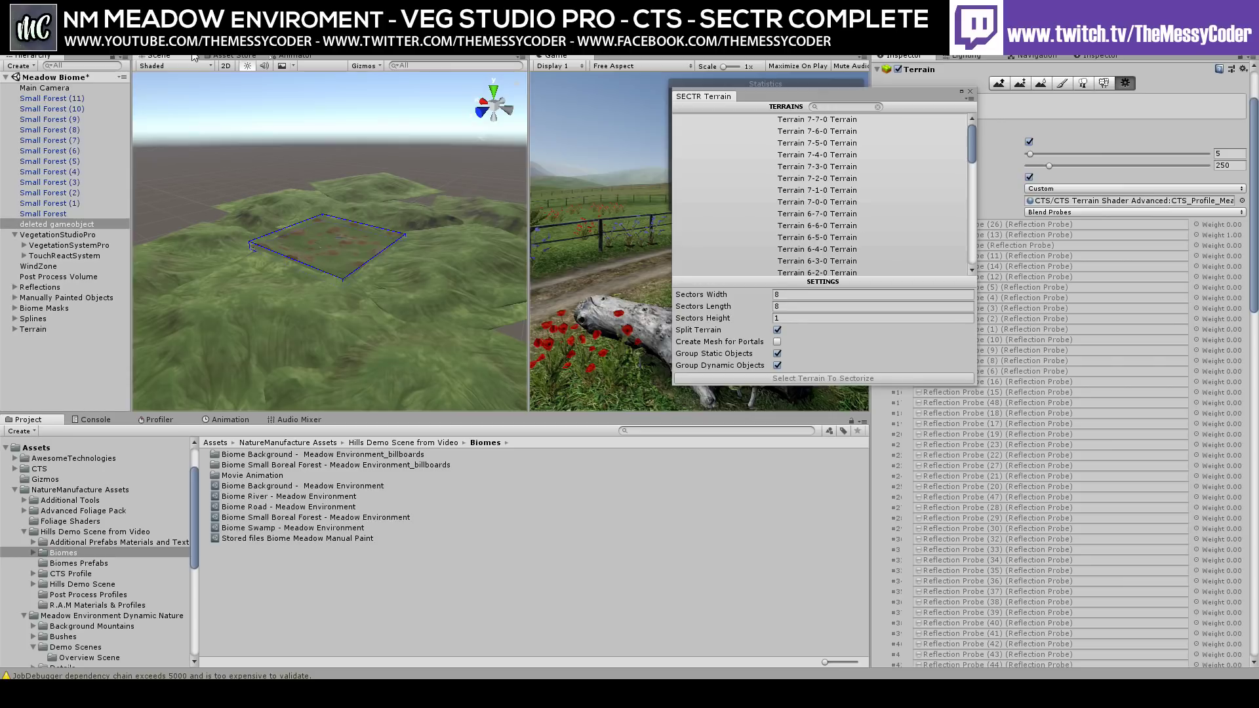
{"action": "left_click_drag", "start_coordinate": [972, 152], "coordinate": [970, 280]}
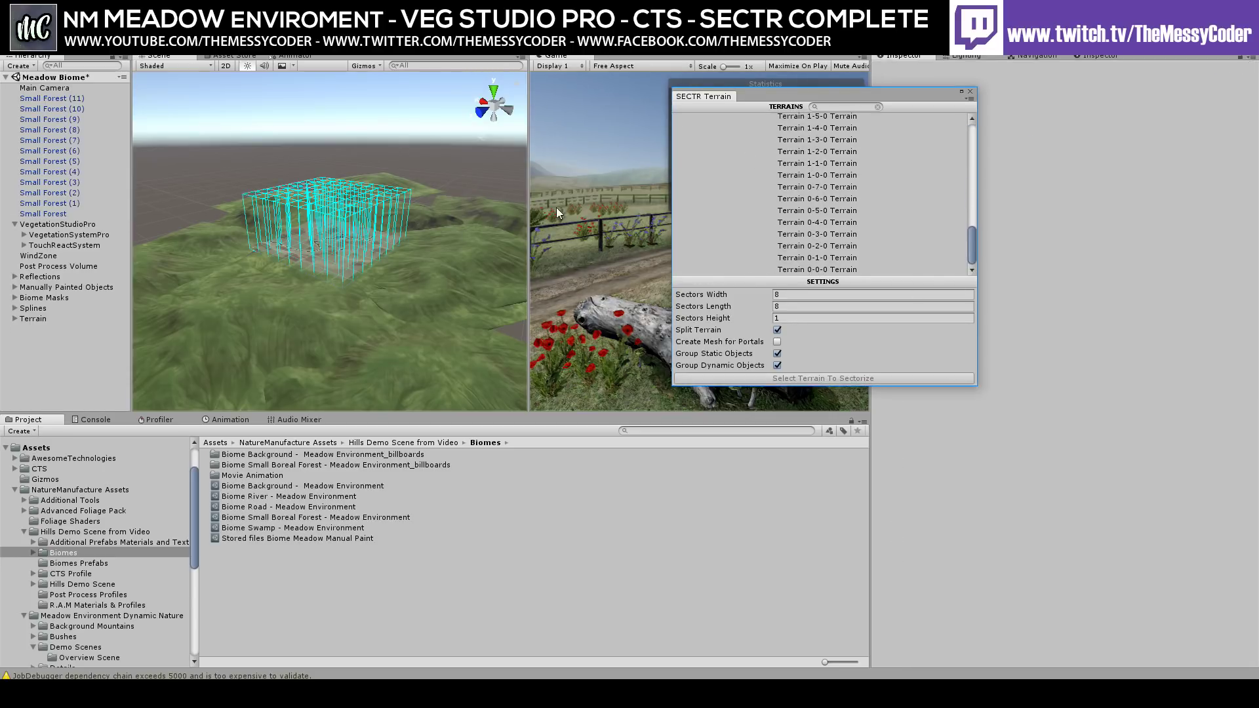
Step: Close the SECTR Terrain window and expand Terrain in the Hierarchy to list its sectors
{"action": "left_click", "coordinate": [969, 91]}
{"action": "left_click", "coordinate": [31, 320]}
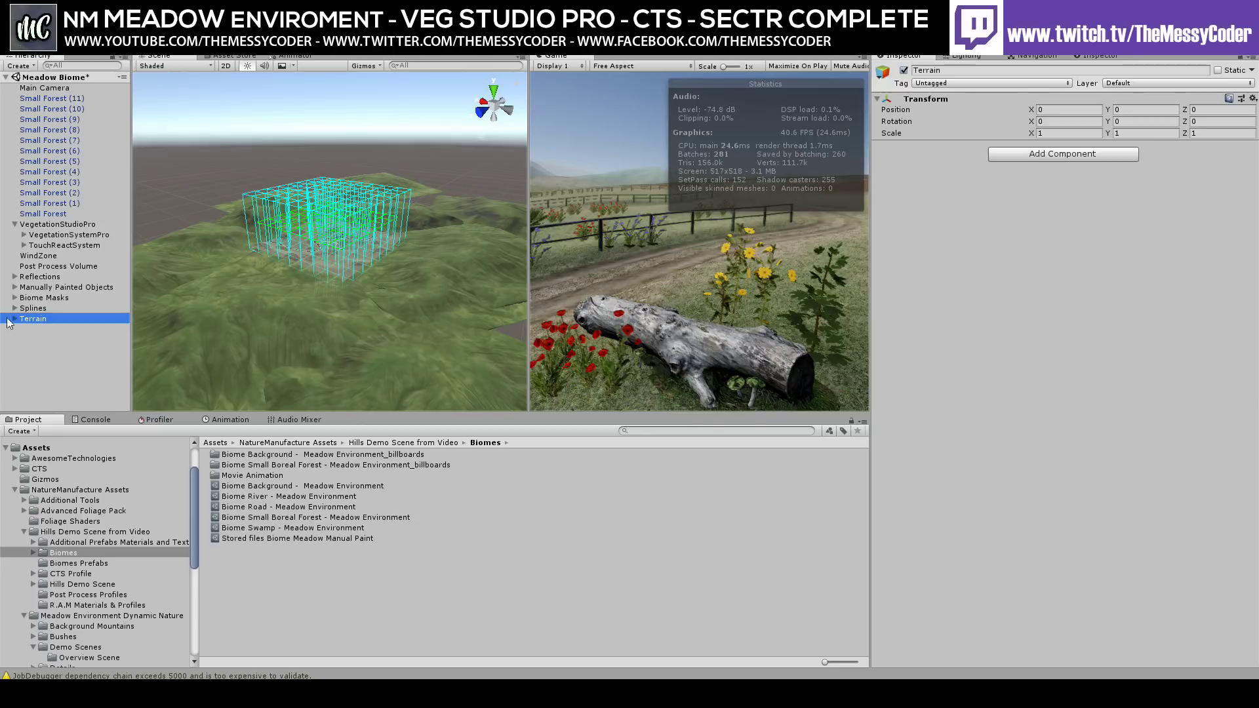
{"action": "left_click", "coordinate": [13, 319]}
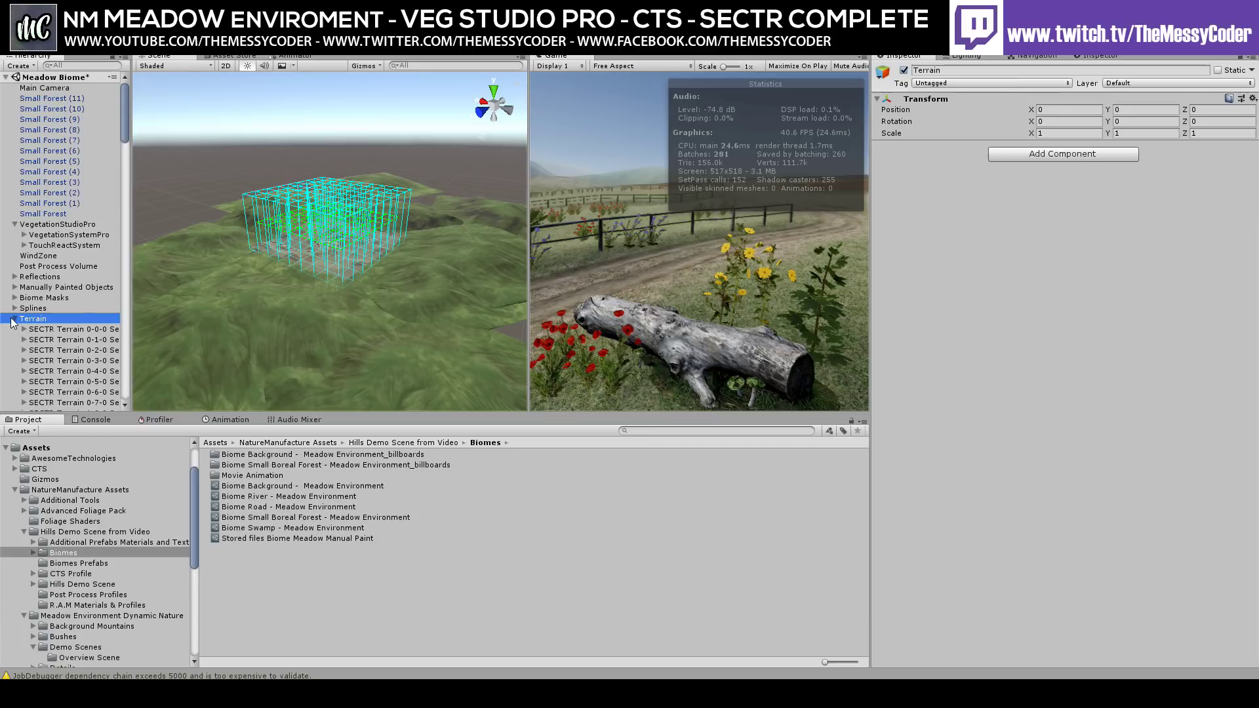
{"action": "scroll", "coordinate": [40, 314], "scroll_direction": "down", "scroll_amount": 12}
{"action": "scroll", "coordinate": [47, 309], "scroll_direction": "up", "scroll_amount": 10}
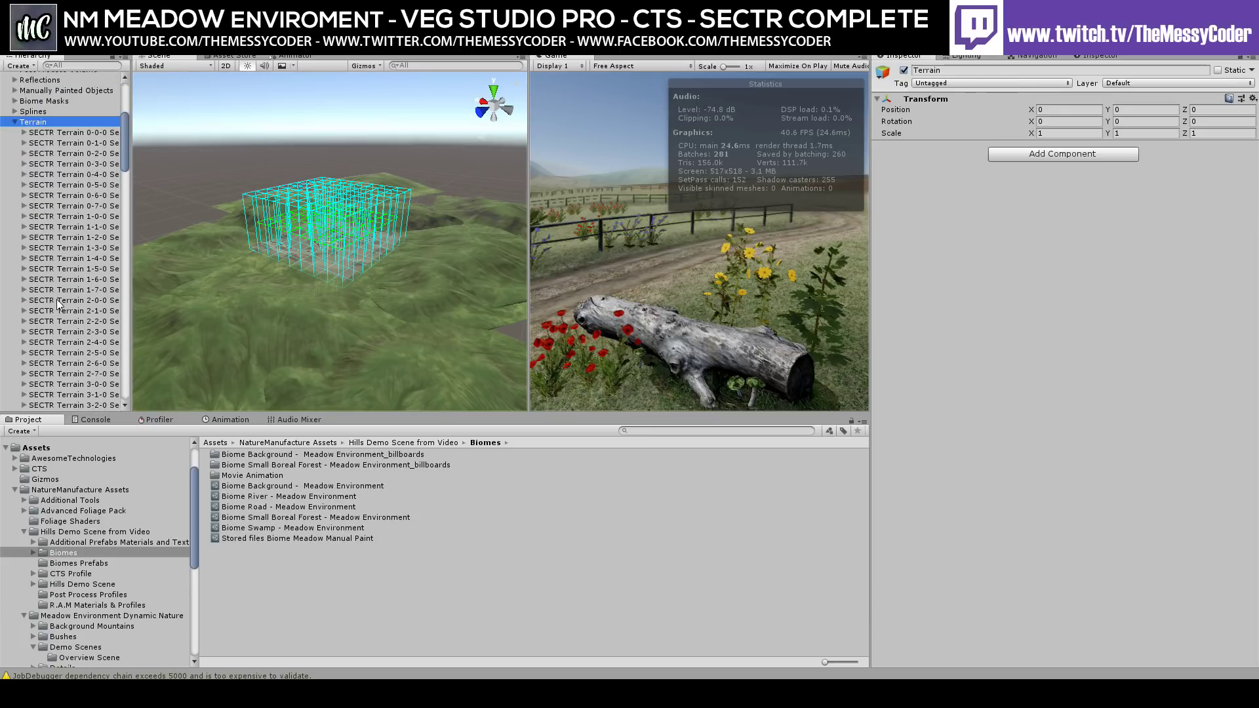
Step: Select and frame SECTR Terrain 0-0-0 Sector, then pull the view back to show many sectors
{"action": "left_click", "coordinate": [48, 211]}
{"action": "key", "text": "f"}
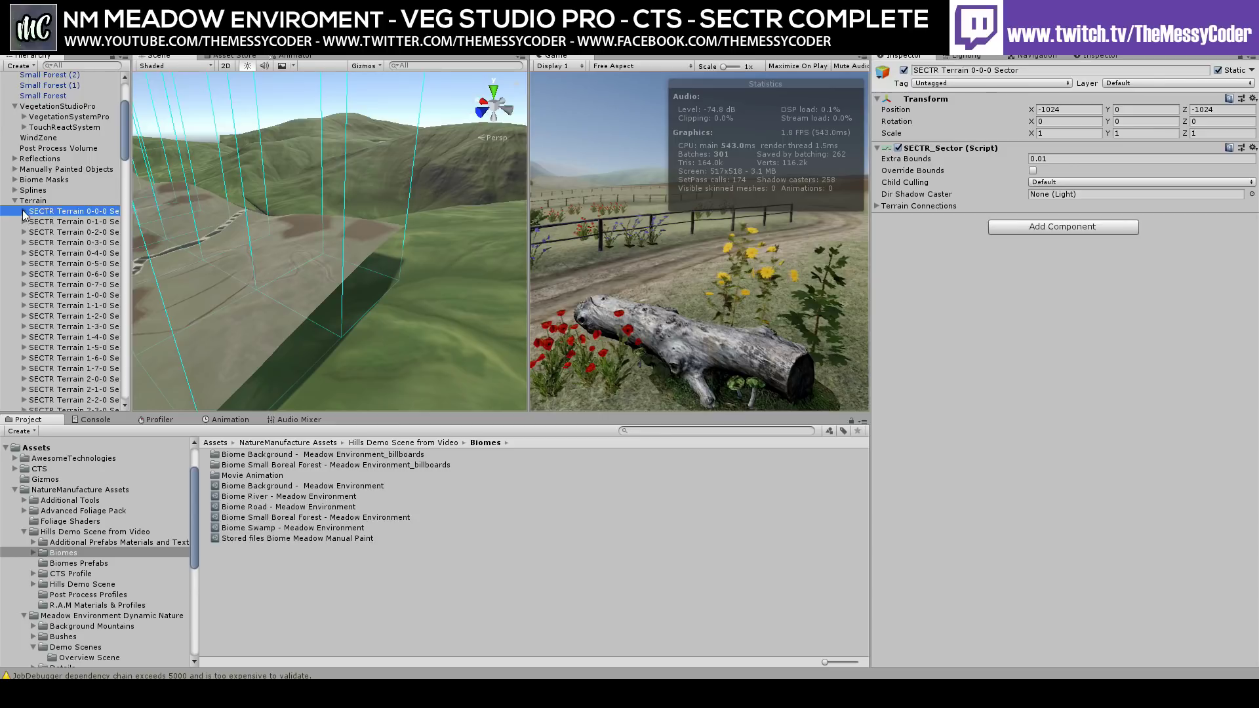
{"action": "left_click", "coordinate": [24, 213]}
{"action": "left_click", "coordinate": [24, 211]}
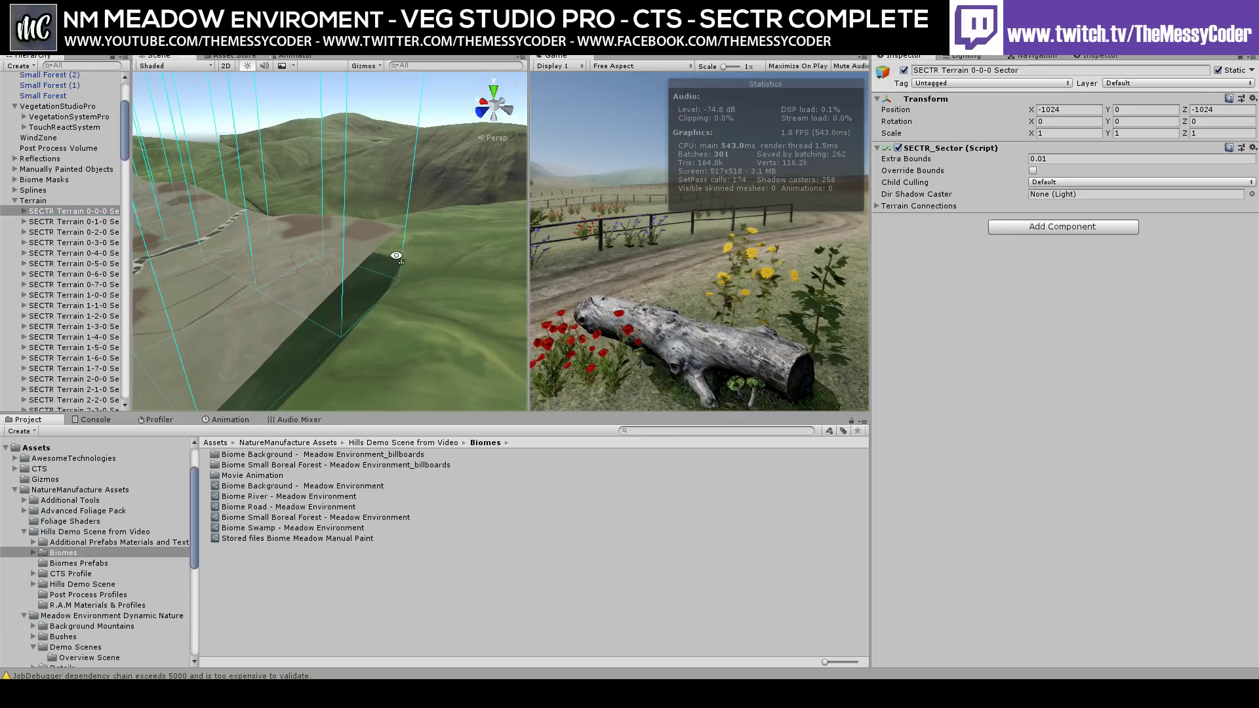
{"action": "right_click_drag", "start_coordinate": [263, 242], "coordinate": [359, 284]}
{"action": "scroll", "coordinate": [72, 166], "scroll_direction": "up", "scroll_amount": 3}
{"action": "scroll", "coordinate": [72, 167], "scroll_direction": "up", "scroll_amount": 3}
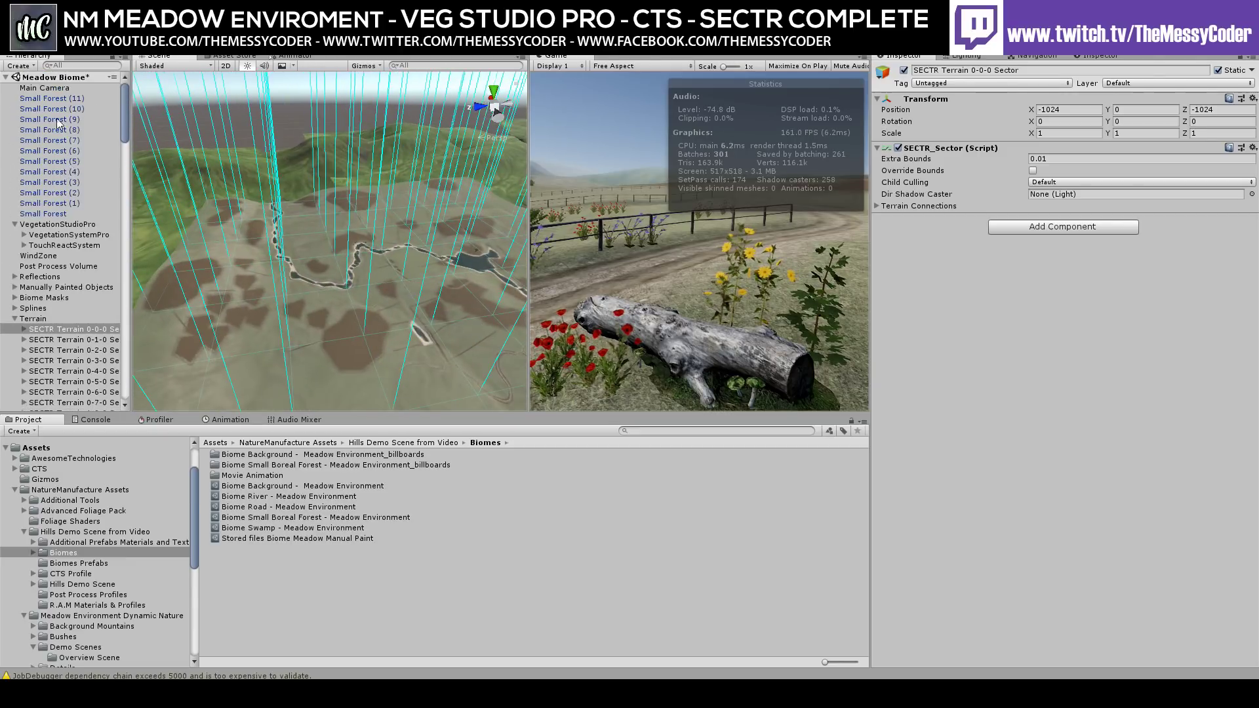
Step: Add SECTR Culling Camera to Main Camera, untick Multi Camera Culling, then remove the component
{"action": "left_click", "coordinate": [46, 94]}
{"action": "scroll", "coordinate": [1158, 414], "scroll_direction": "down", "scroll_amount": 10}
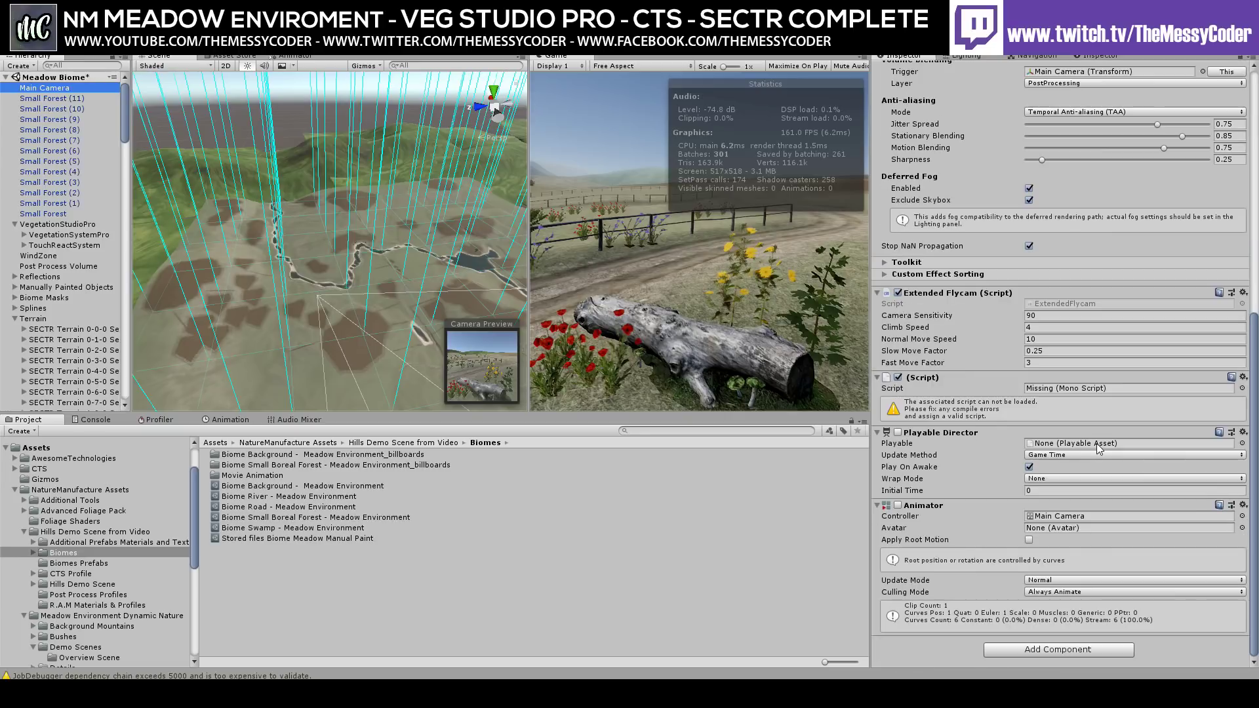
{"action": "left_click", "coordinate": [1062, 648]}
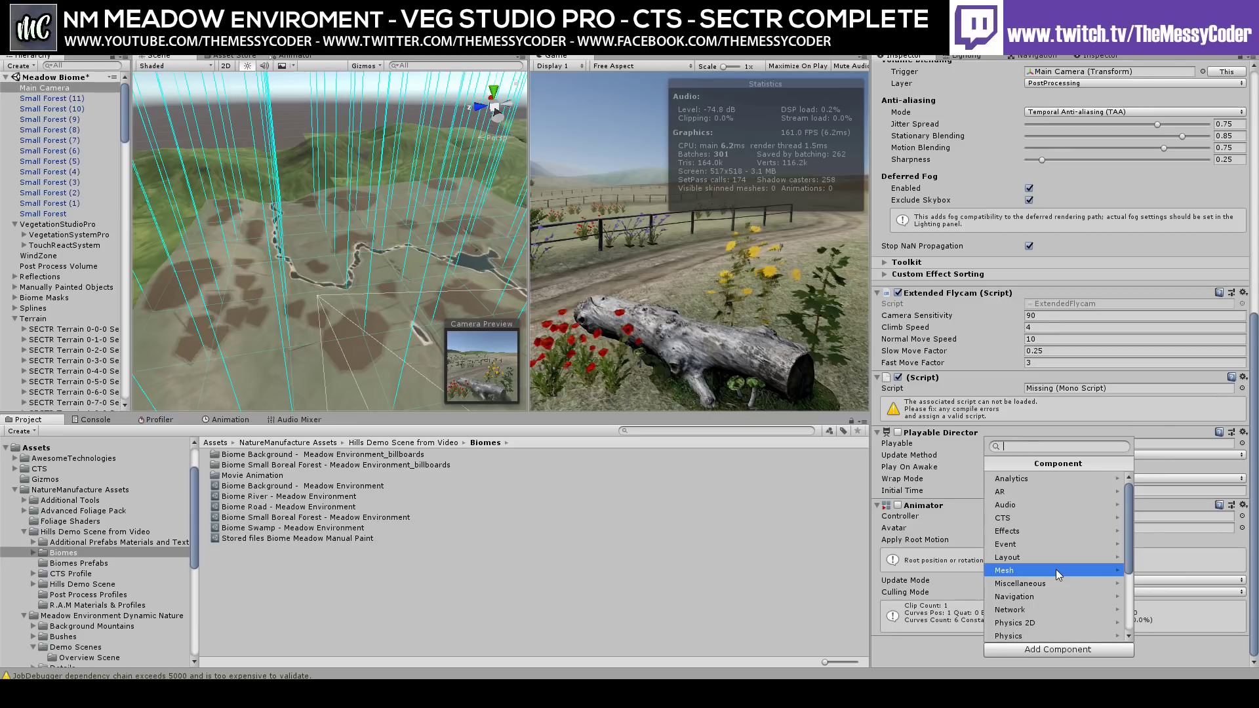
{"action": "type", "text": "sec"}
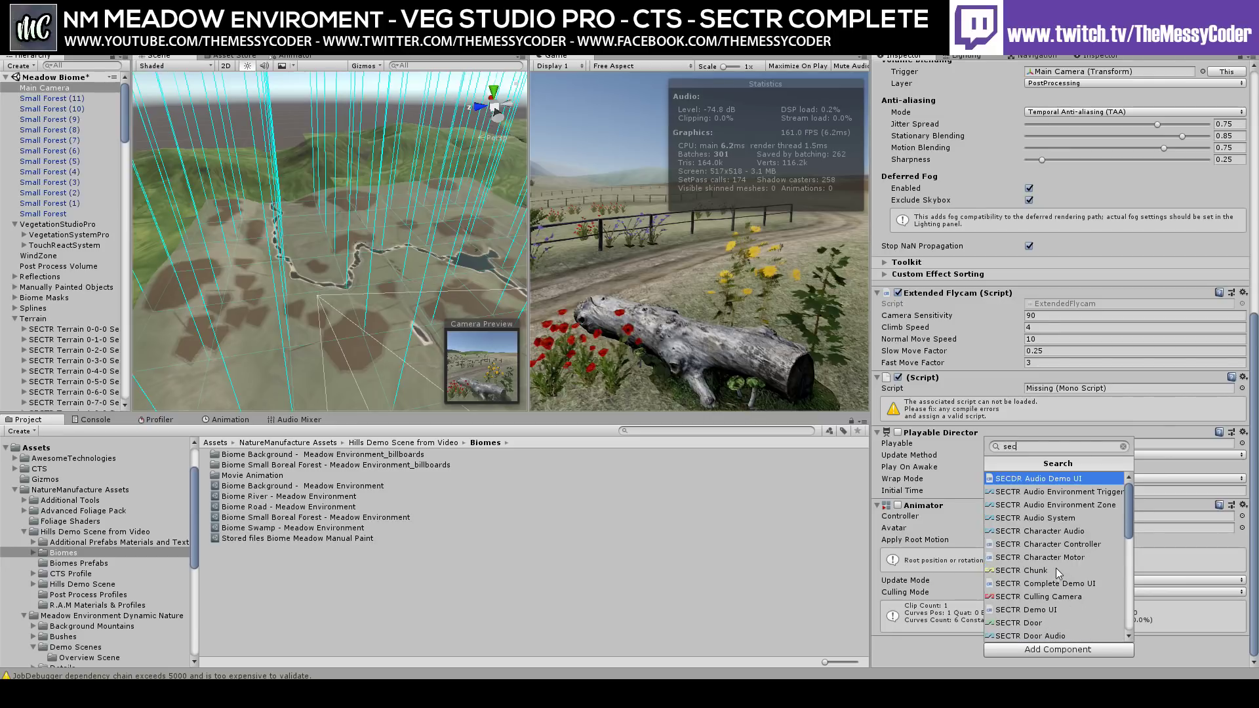
{"action": "left_click", "coordinate": [1055, 596]}
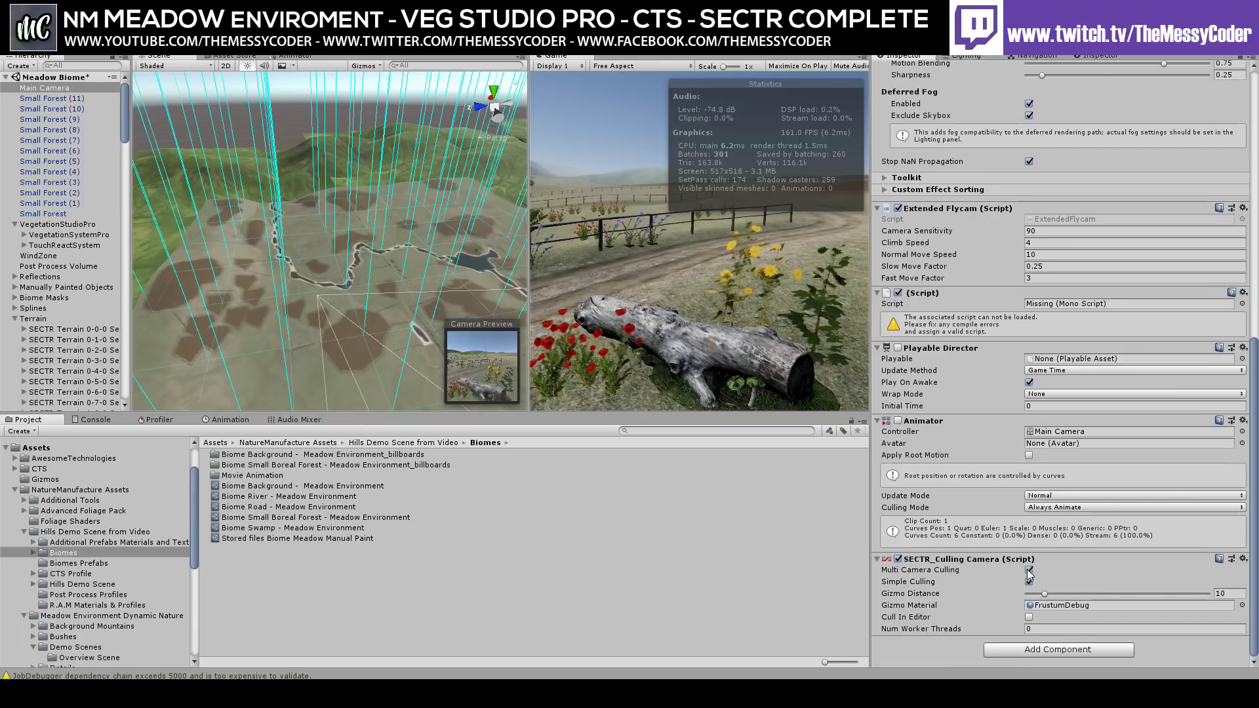
{"action": "left_click", "coordinate": [1028, 570]}
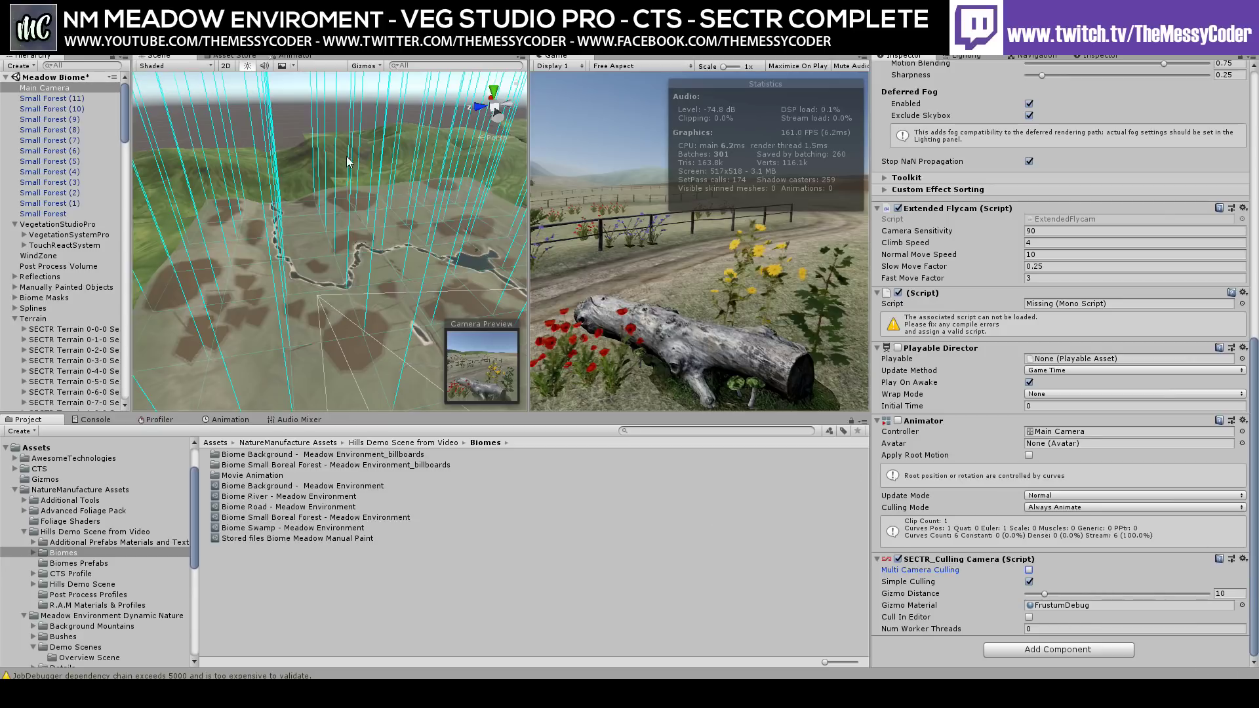
{"action": "left_click", "coordinate": [1243, 559]}
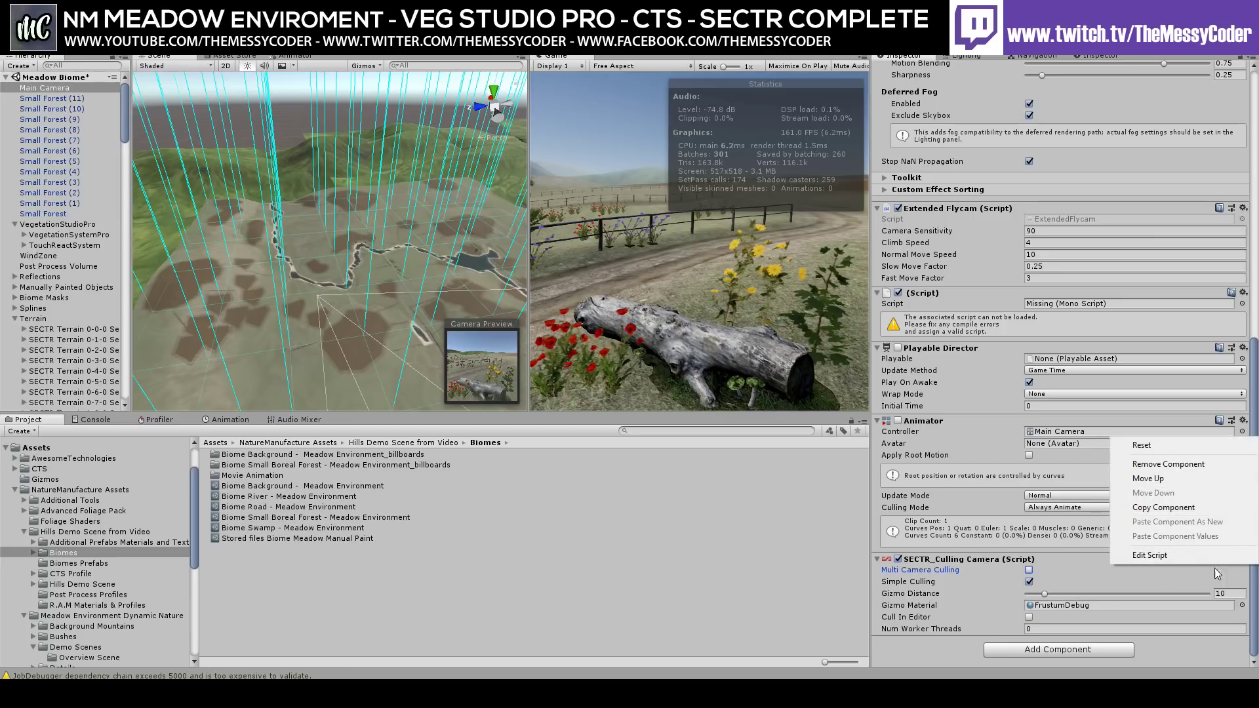
{"action": "left_click", "coordinate": [1168, 463]}
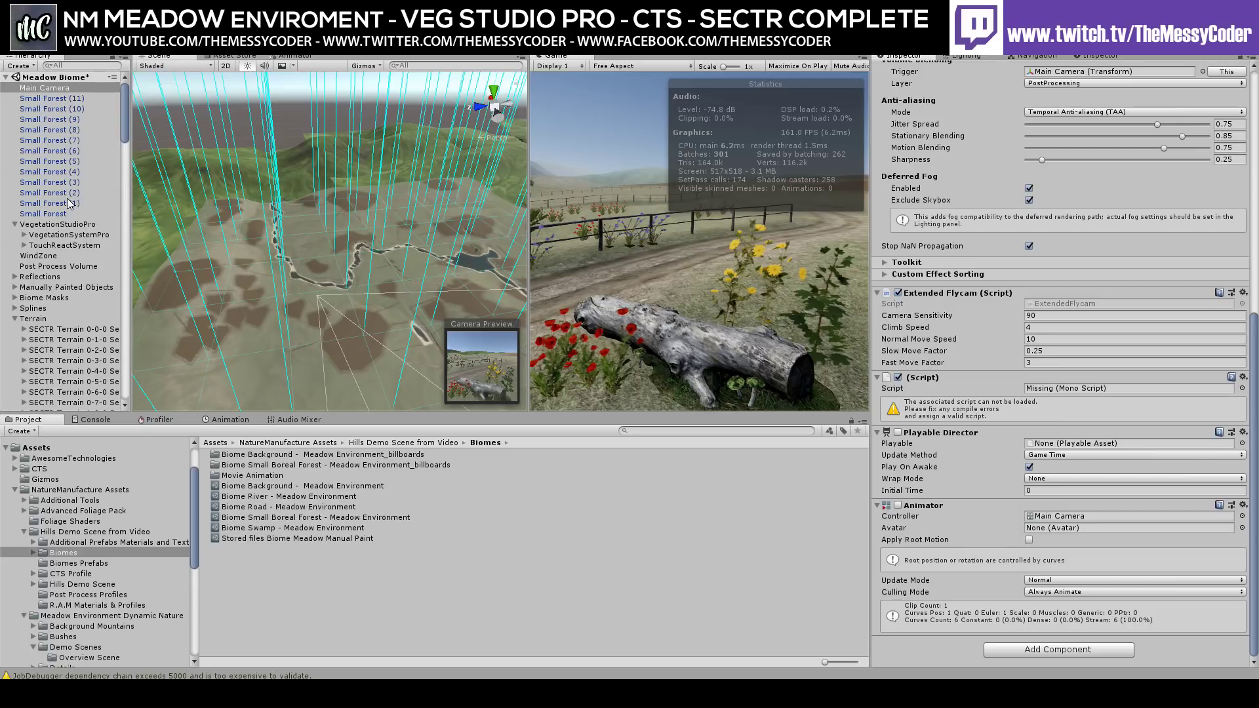
{"action": "left_click", "coordinate": [61, 236]}
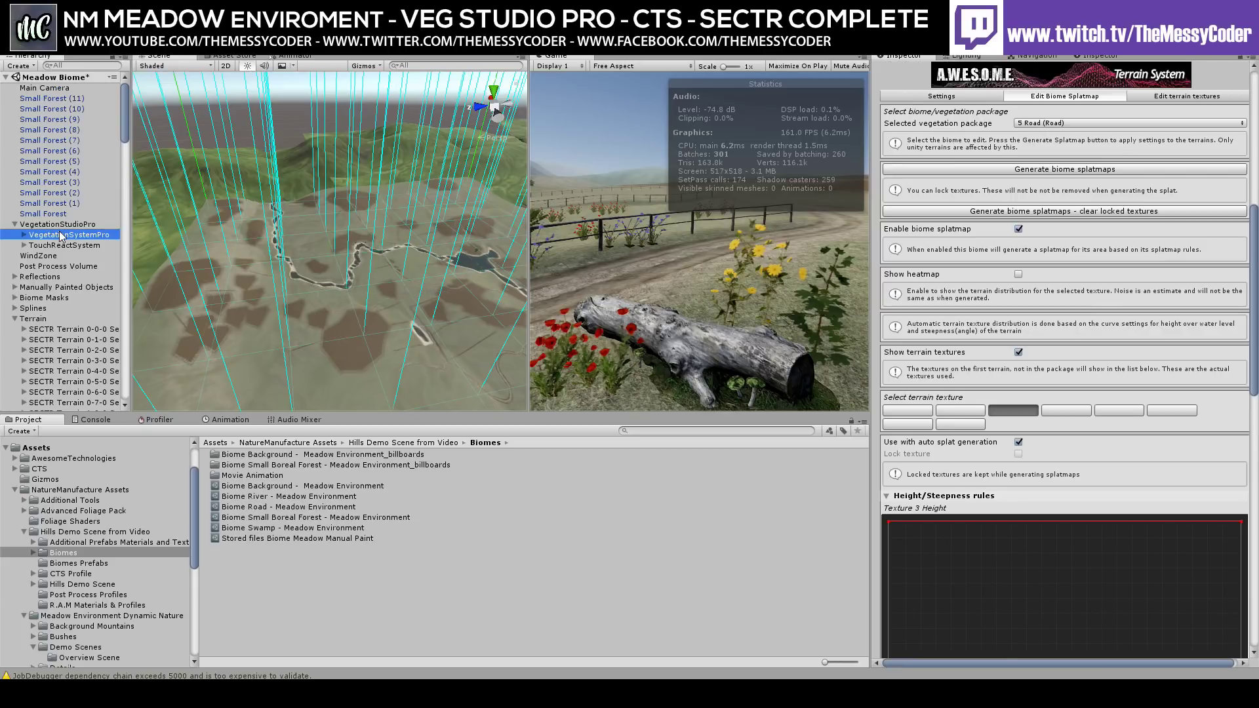
{"action": "scroll", "coordinate": [964, 277], "scroll_direction": "up", "scroll_amount": 10}
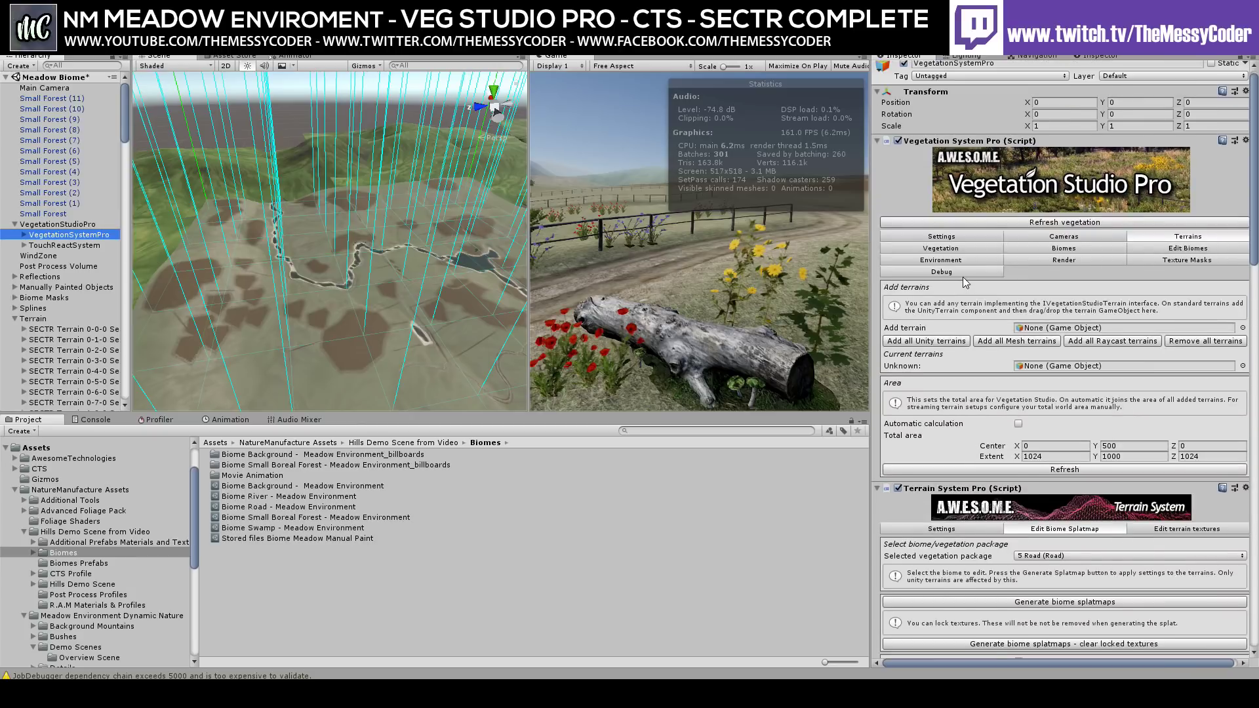
{"action": "scroll", "coordinate": [962, 277], "scroll_direction": "up", "scroll_amount": 1}
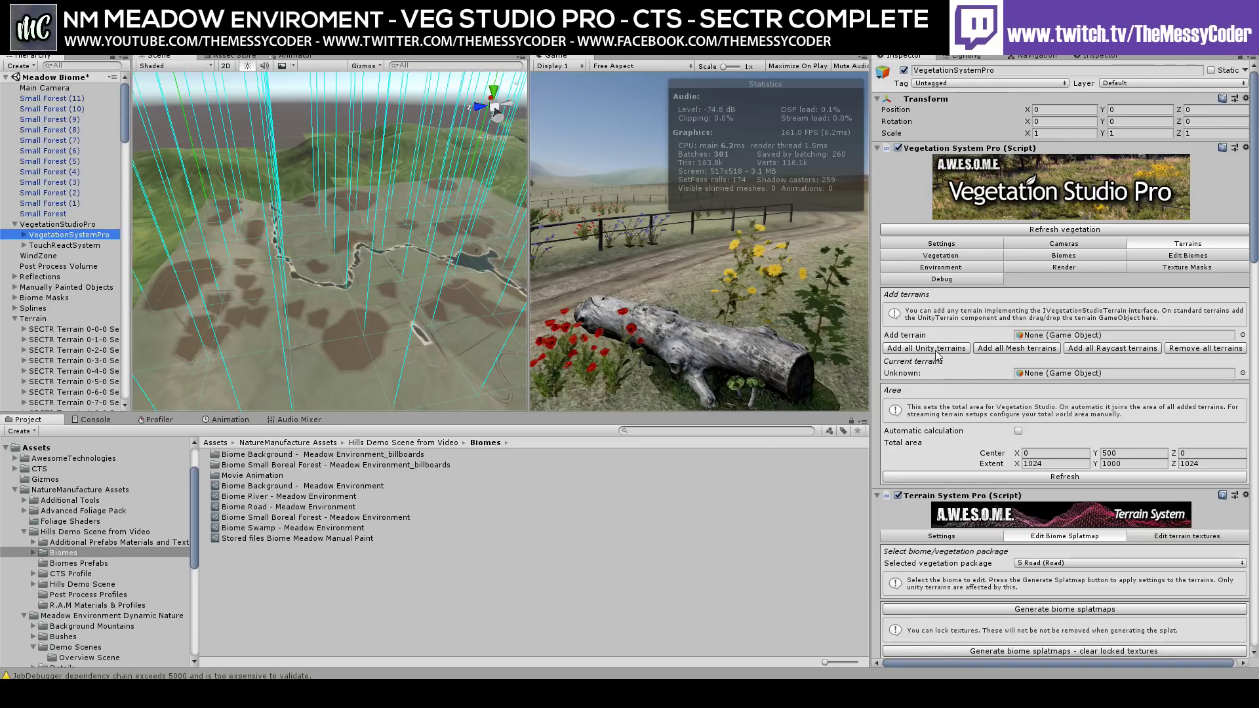
{"action": "scroll", "coordinate": [945, 349], "scroll_direction": "down", "scroll_amount": 3}
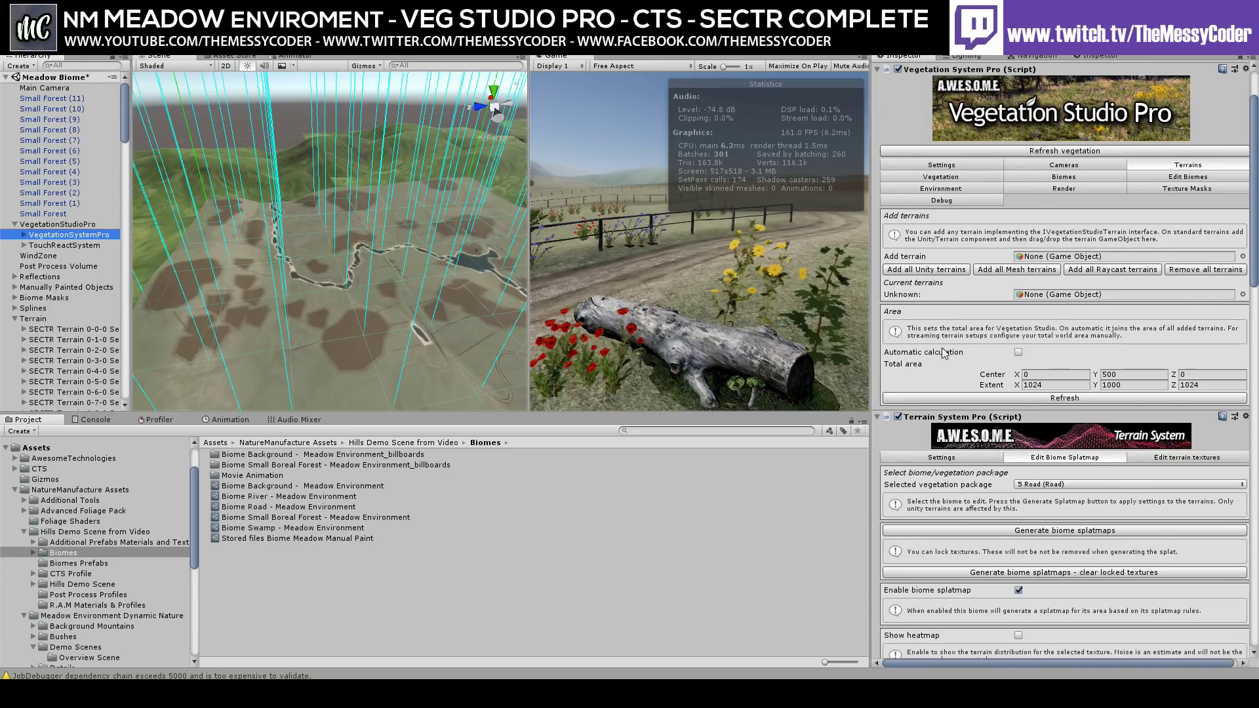
{"action": "left_click", "coordinate": [928, 270]}
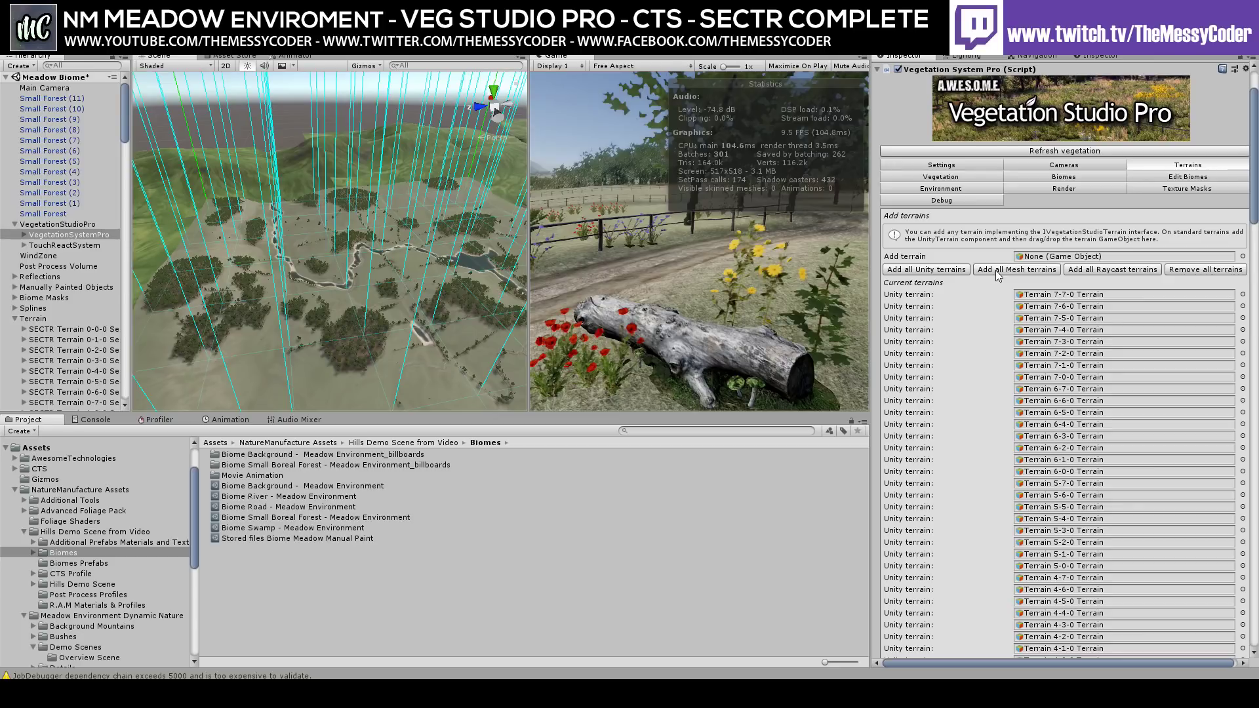
{"action": "scroll", "coordinate": [1003, 399], "scroll_direction": "down", "scroll_amount": 12}
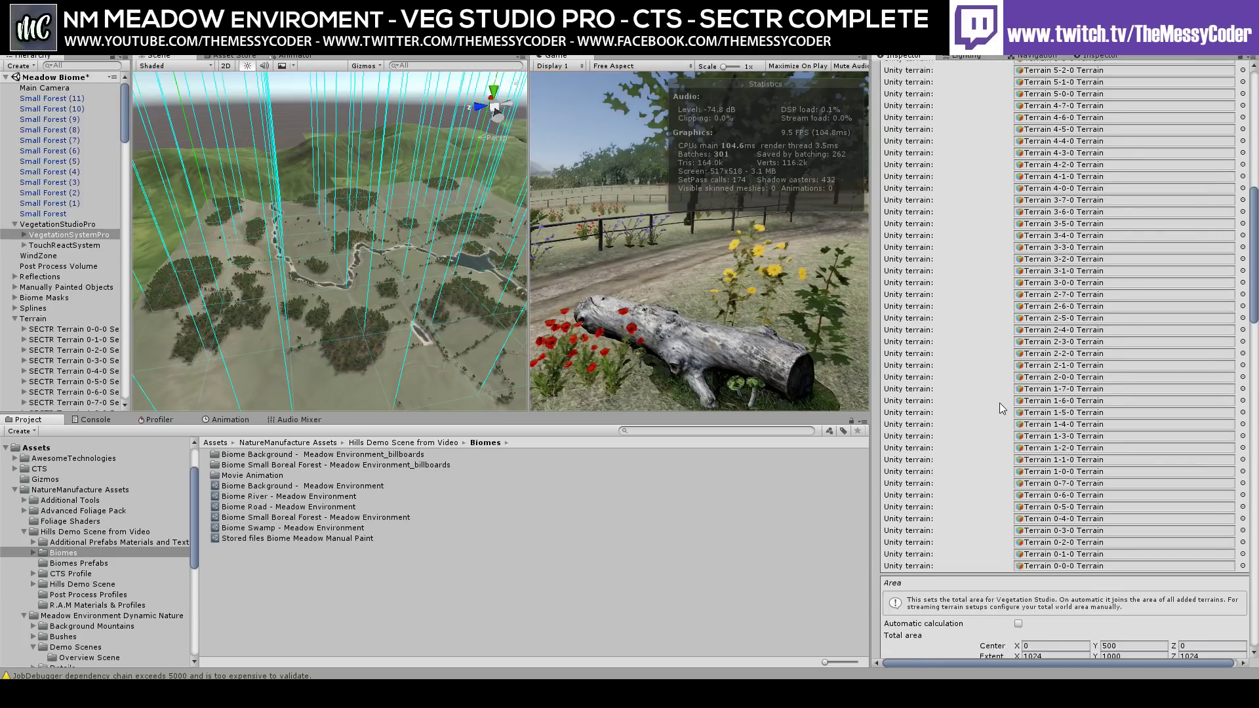
{"action": "scroll", "coordinate": [999, 403], "scroll_direction": "up", "scroll_amount": 15}
{"action": "scroll", "coordinate": [1000, 380], "scroll_direction": "down", "scroll_amount": 2}
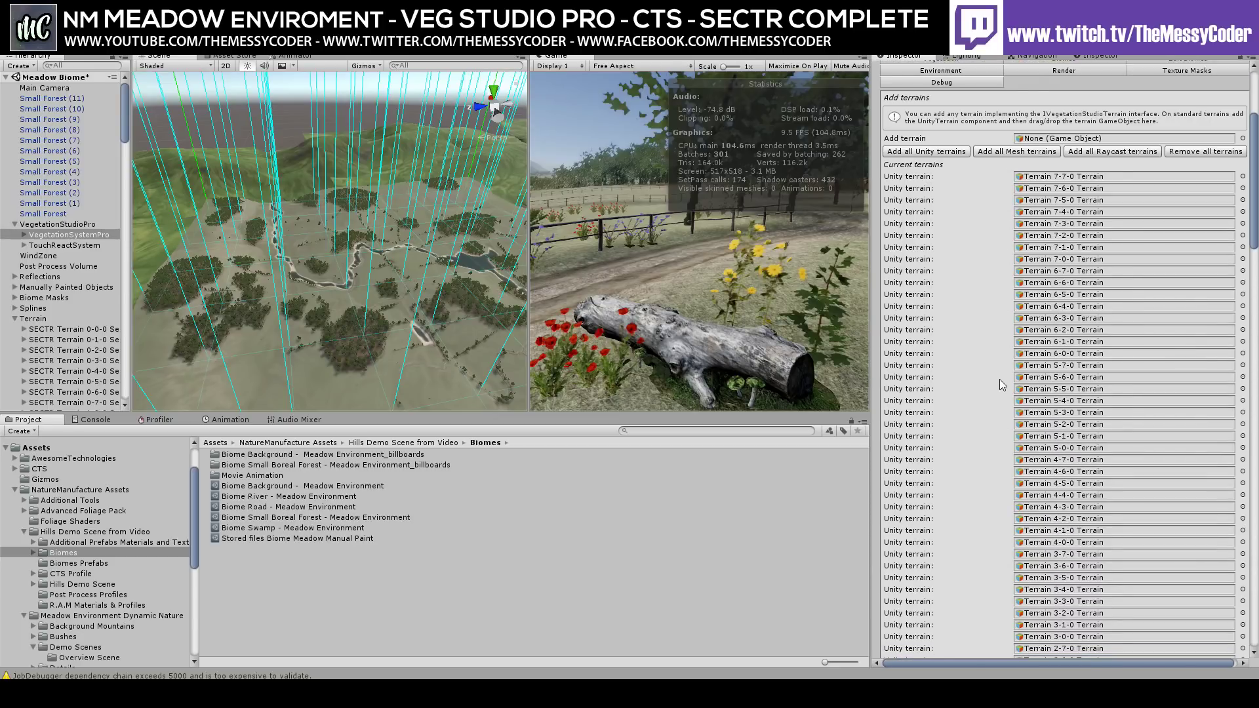
{"action": "scroll", "coordinate": [999, 380], "scroll_direction": "down", "scroll_amount": 16}
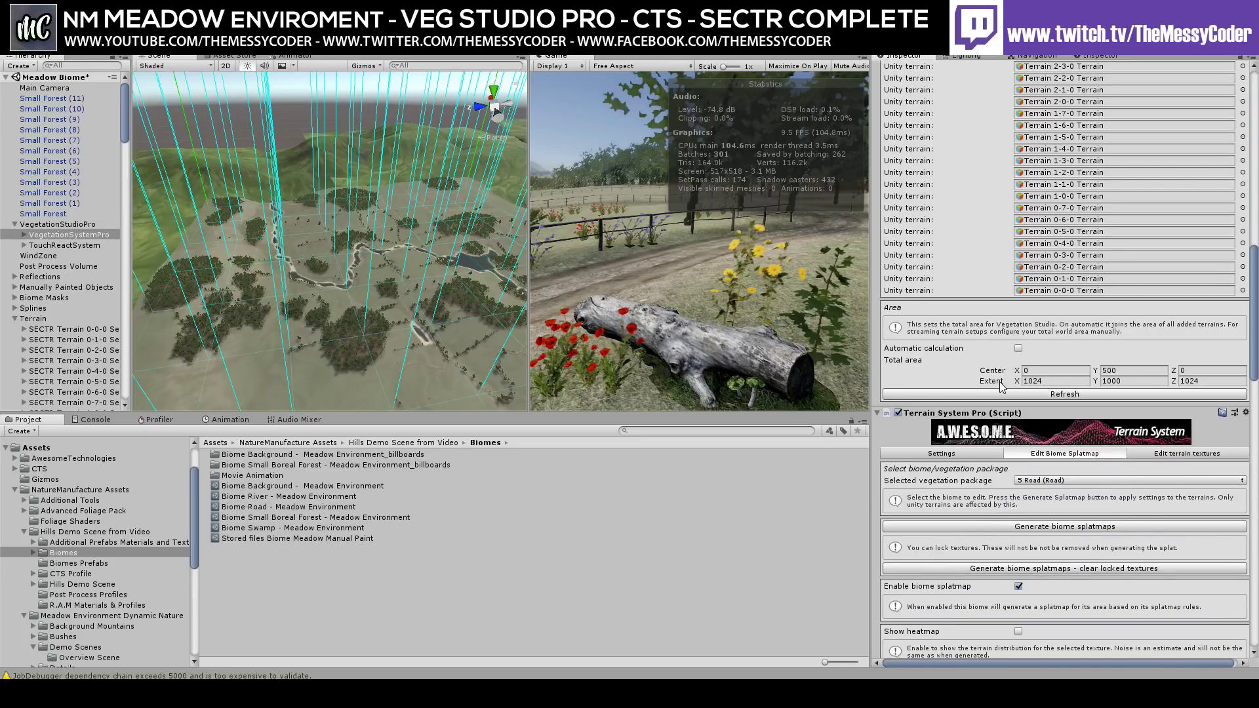
{"action": "scroll", "coordinate": [1000, 382], "scroll_direction": "down", "scroll_amount": 3}
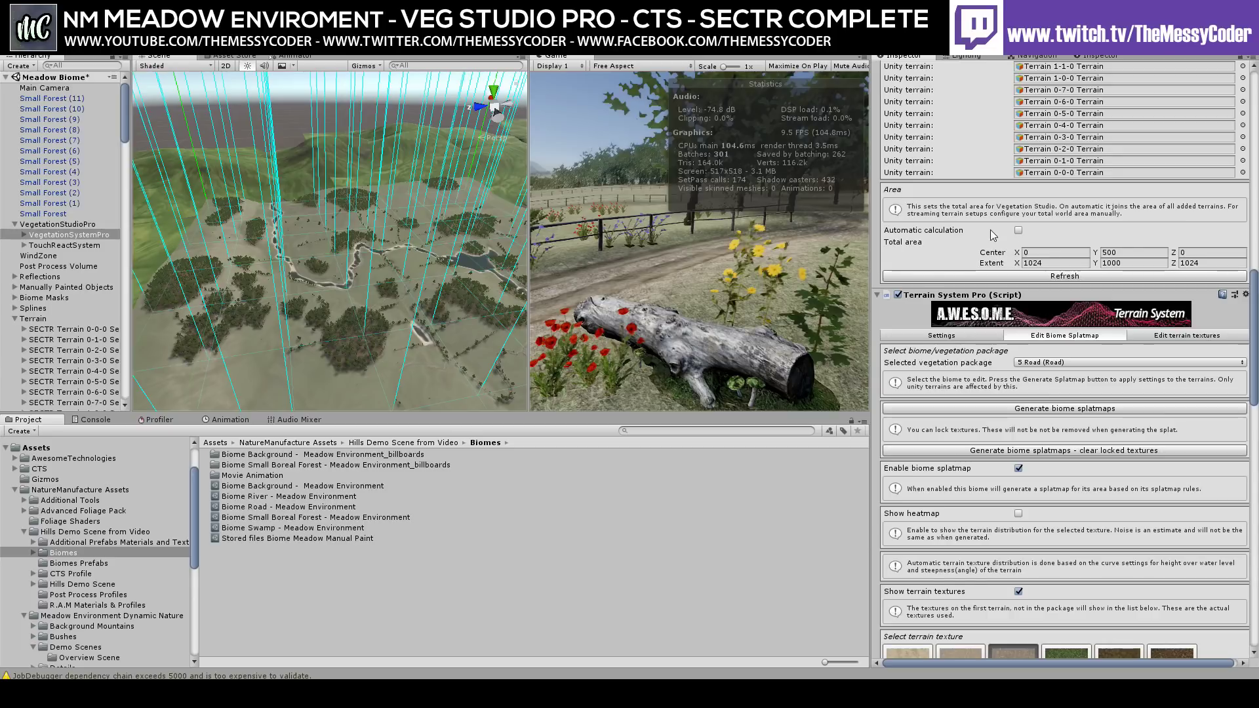
{"action": "scroll", "coordinate": [1023, 321], "scroll_direction": "down", "scroll_amount": 4}
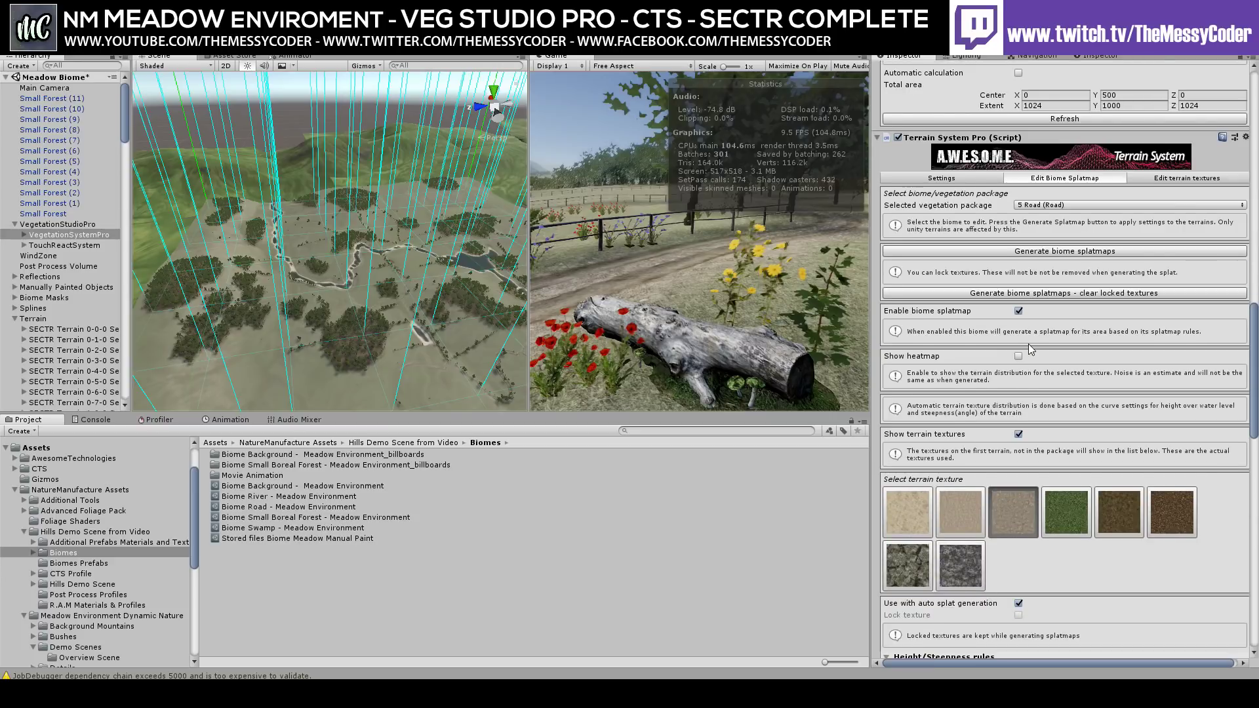
{"action": "scroll", "coordinate": [1028, 344], "scroll_direction": "down", "scroll_amount": 14}
{"action": "scroll", "coordinate": [1027, 345], "scroll_direction": "down", "scroll_amount": 10}
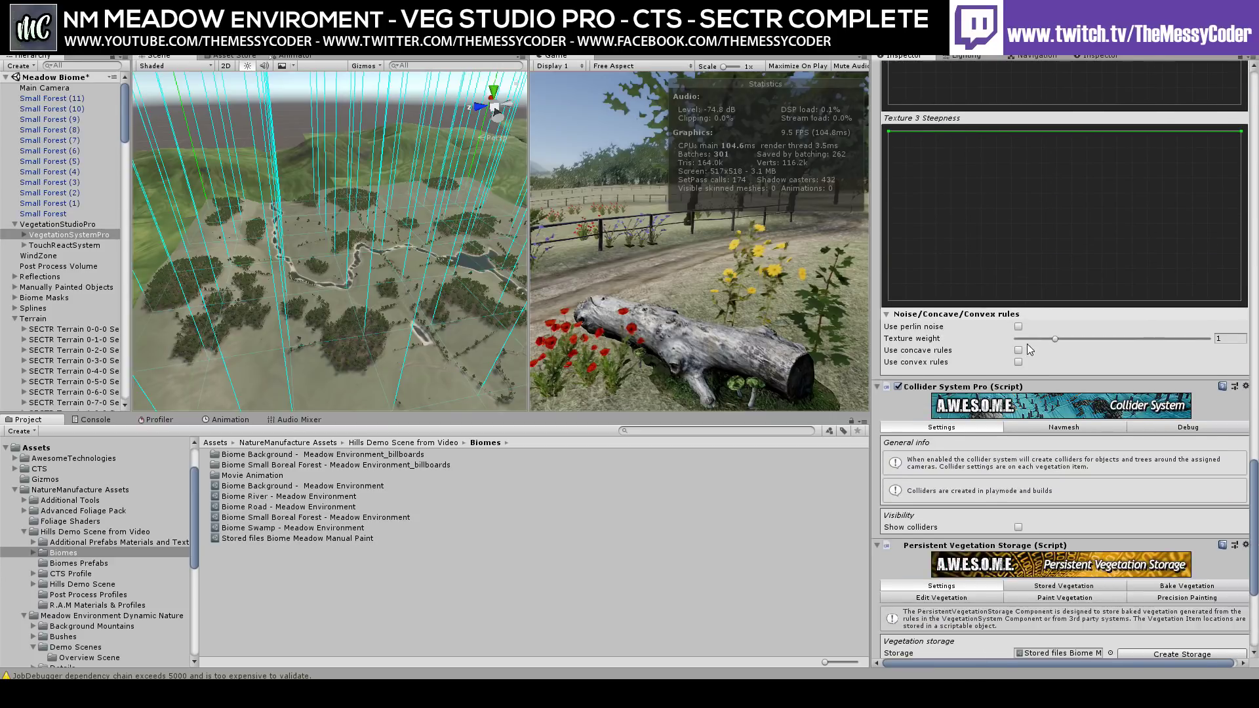
{"action": "scroll", "coordinate": [1027, 345], "scroll_direction": "up", "scroll_amount": 6}
{"action": "scroll", "coordinate": [1029, 349], "scroll_direction": "up", "scroll_amount": 18}
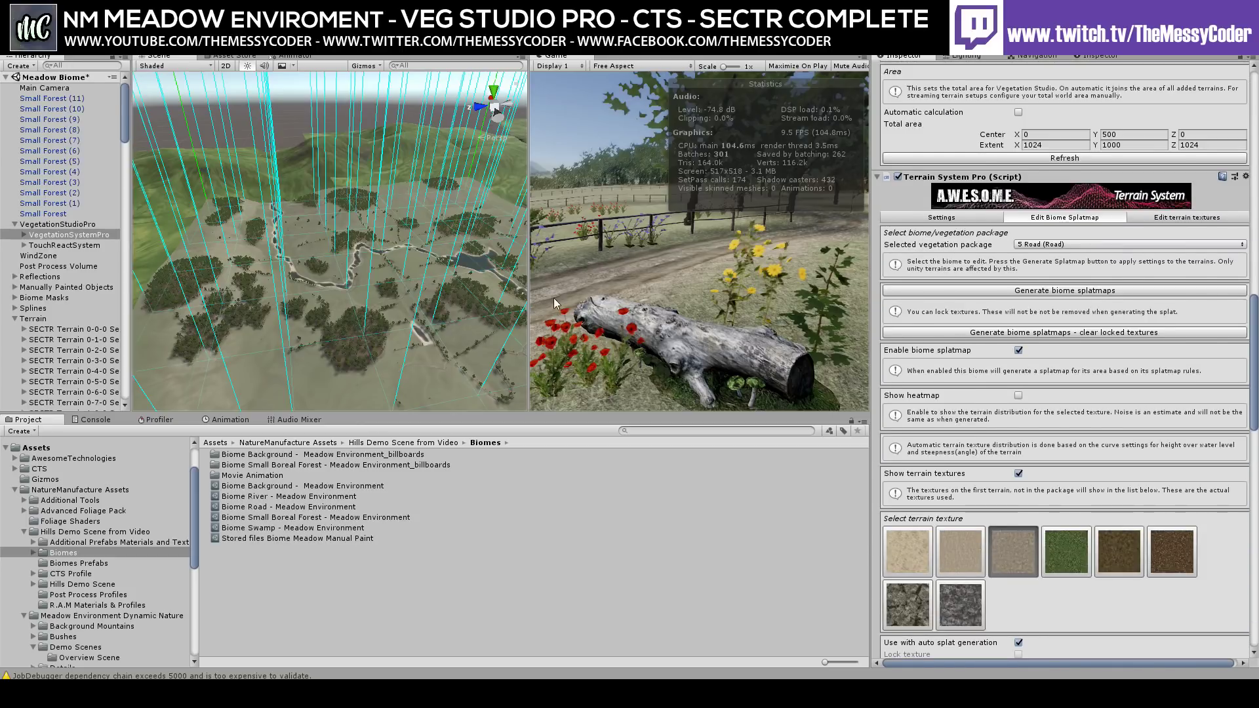
Step: Turn on Add/Remove at Enable/Disable for the Terrain 0-0-0 child inside its sector
{"action": "left_click", "coordinate": [52, 330]}
{"action": "left_click", "coordinate": [25, 330]}
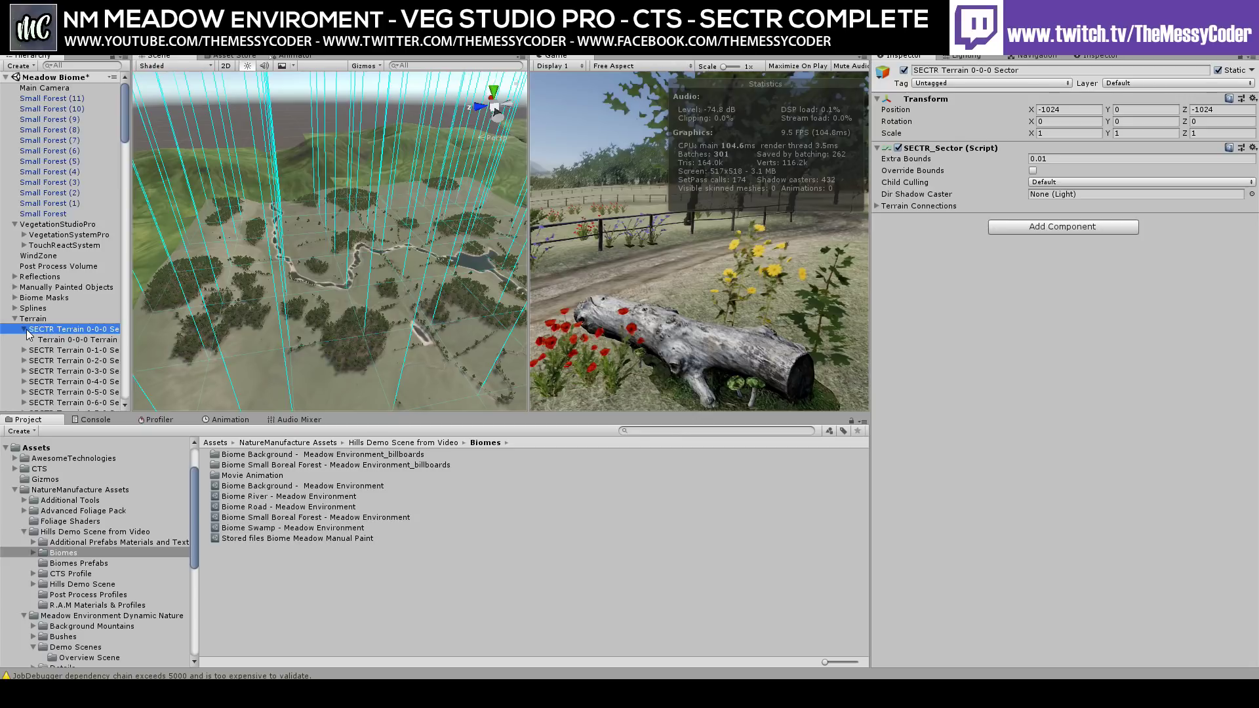
{"action": "left_click", "coordinate": [64, 340]}
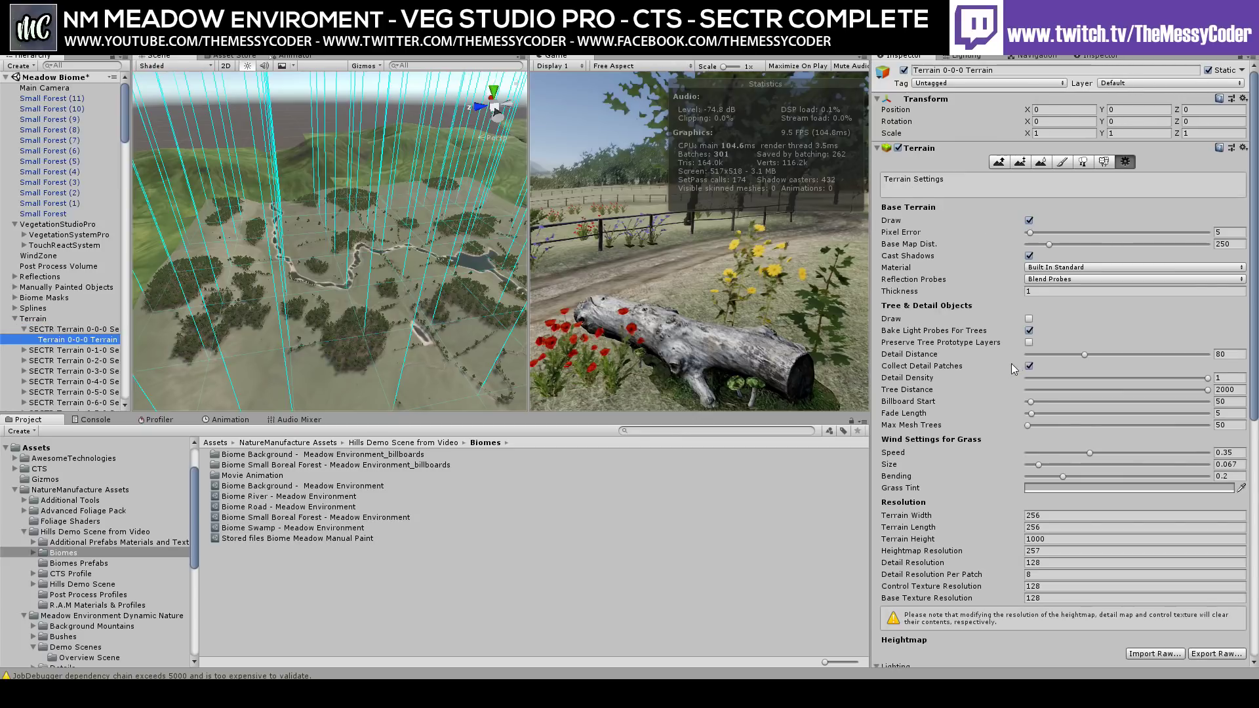
{"action": "scroll", "coordinate": [992, 376], "scroll_direction": "down", "scroll_amount": 10}
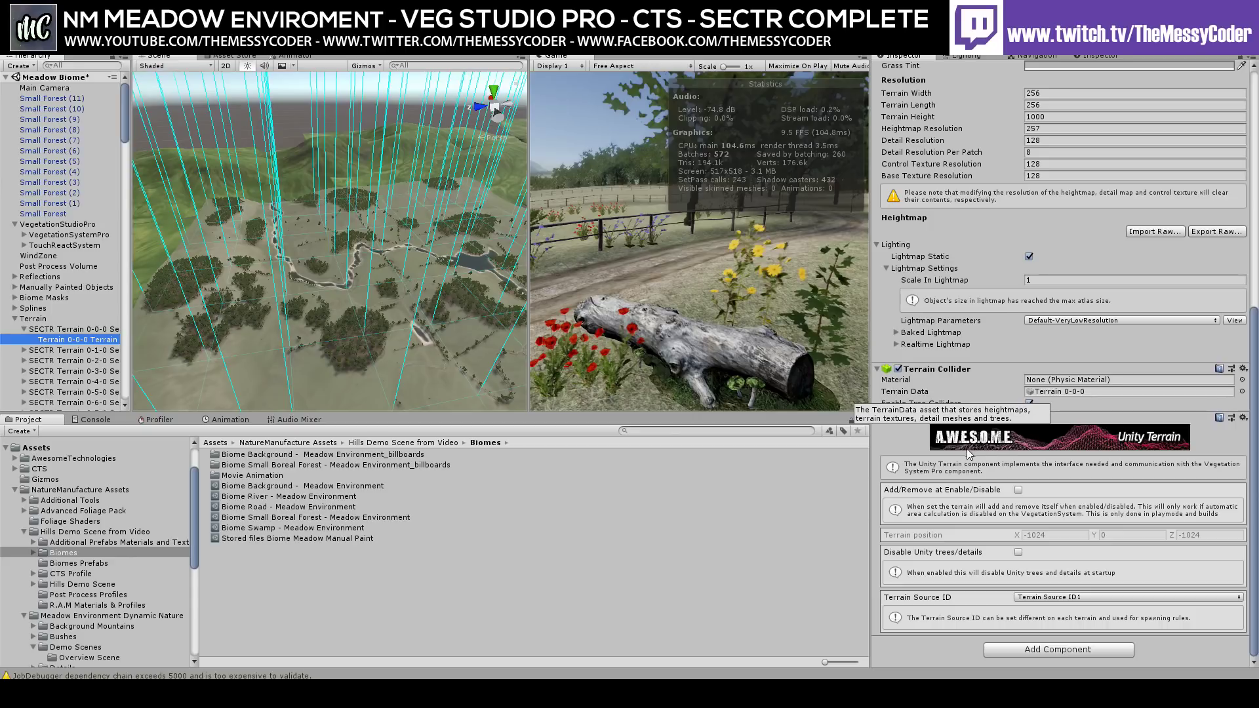
{"action": "left_click", "coordinate": [1017, 492]}
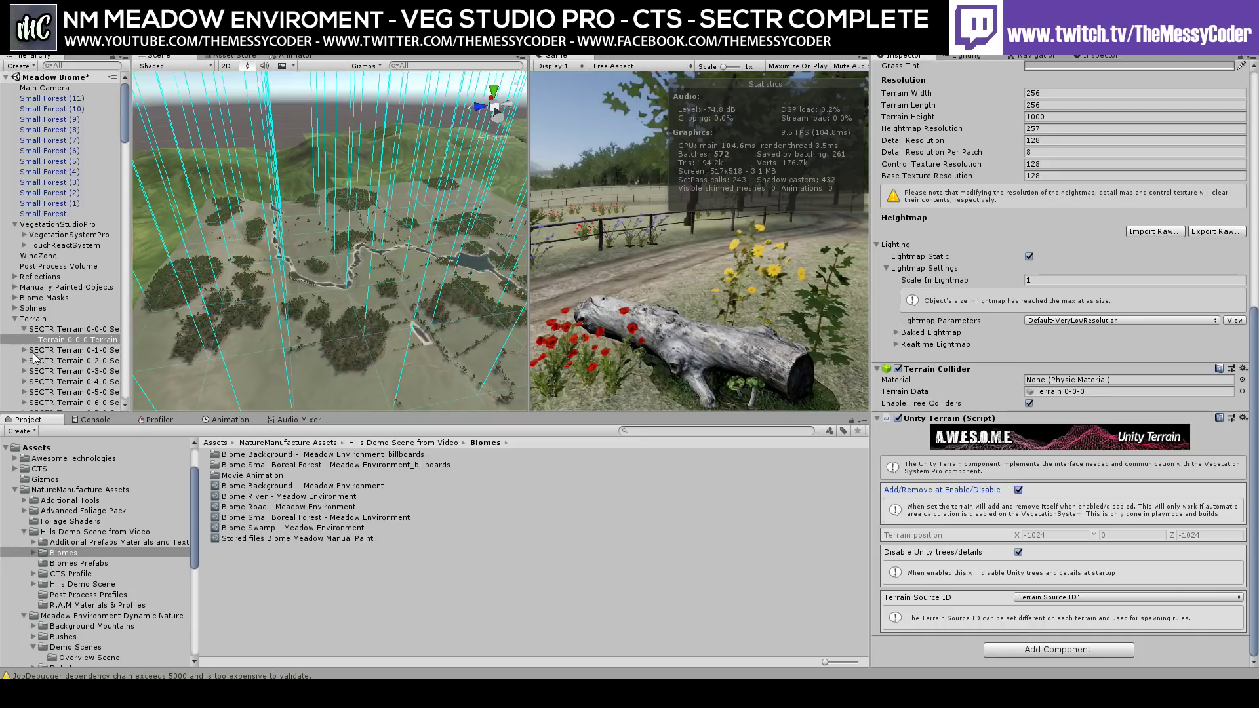
Step: Expand the SECTR Terrain 0-2-0 and 0-1-0 sectors and inspect Terrain 0-1-0
{"action": "left_click", "coordinate": [25, 361]}
{"action": "scroll", "coordinate": [102, 278], "scroll_direction": "down", "scroll_amount": 5}
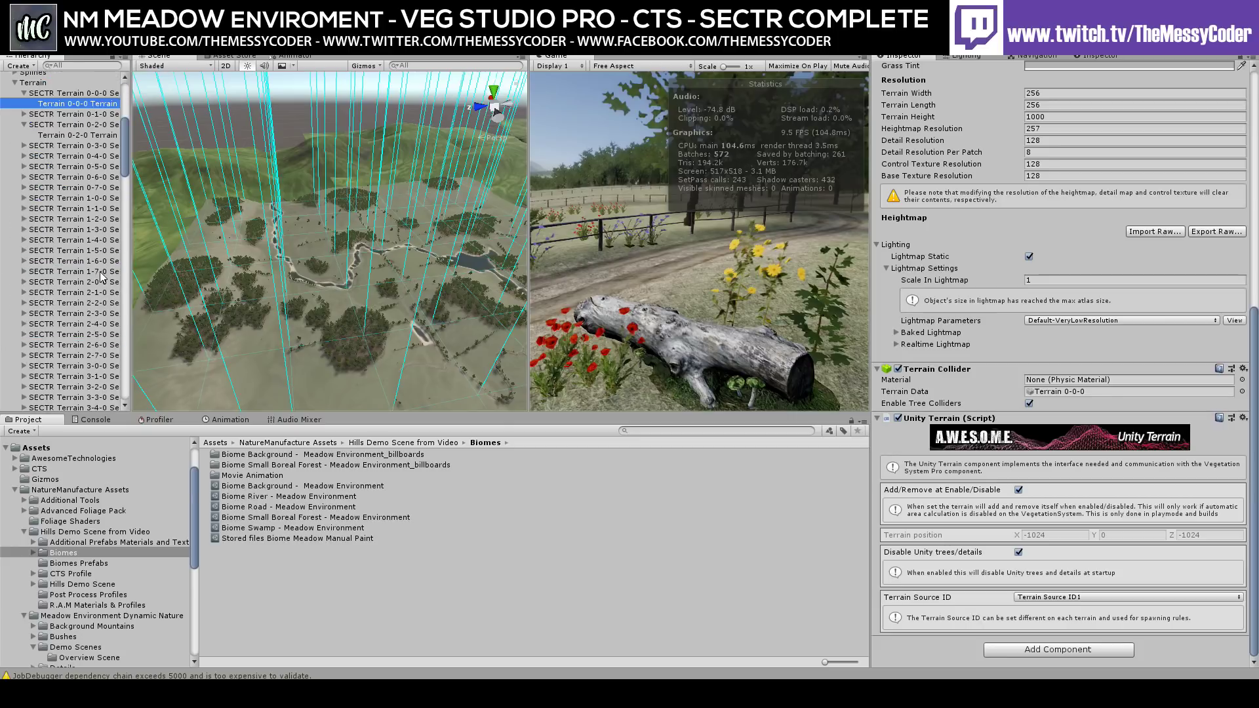
{"action": "left_click", "coordinate": [23, 114]}
{"action": "left_click", "coordinate": [60, 125]}
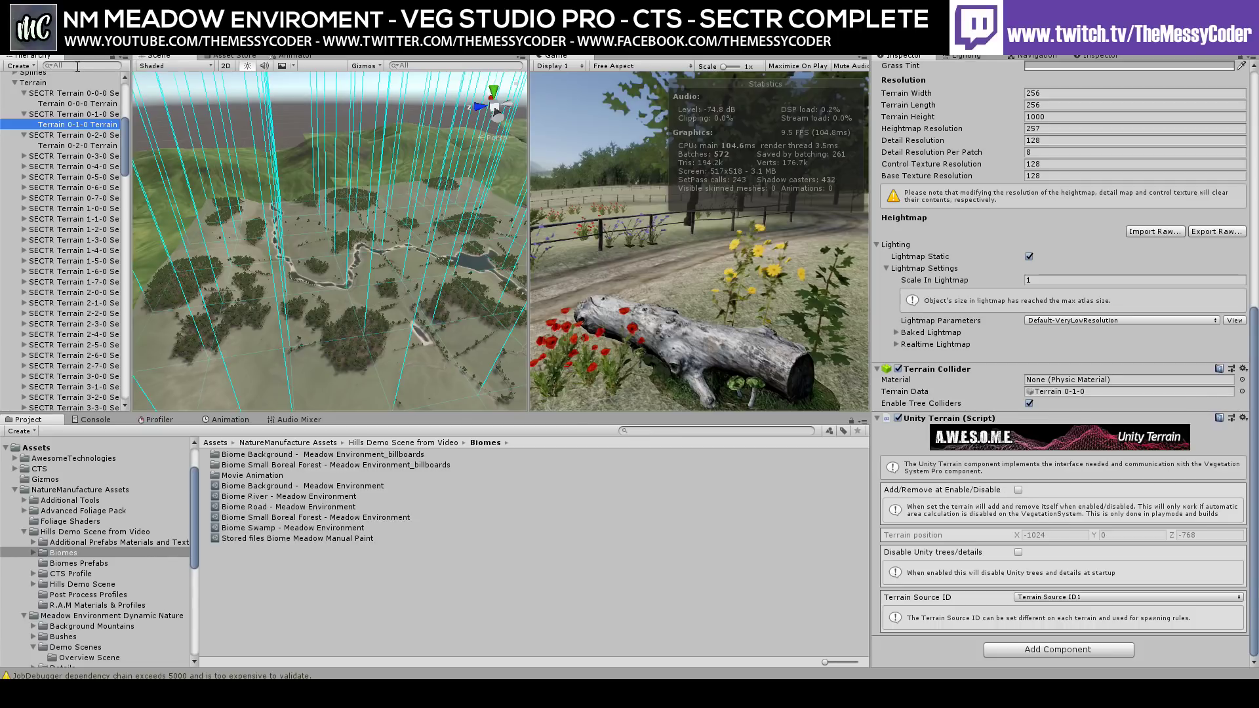
Step: Filter the Hierarchy by 'terrain' and inspect two SECTR Terrain Portals' connected sectors
{"action": "left_click", "coordinate": [124, 57]}
{"action": "left_click", "coordinate": [89, 65]}
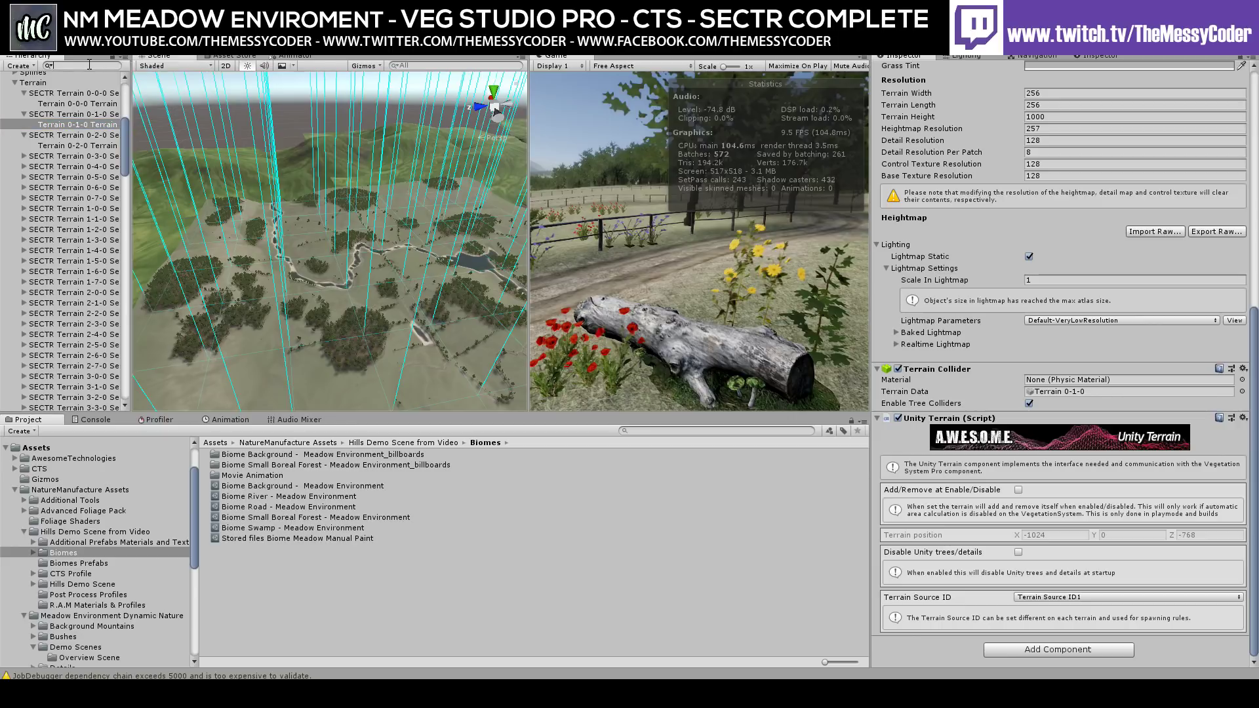
{"action": "type", "text": "t"}
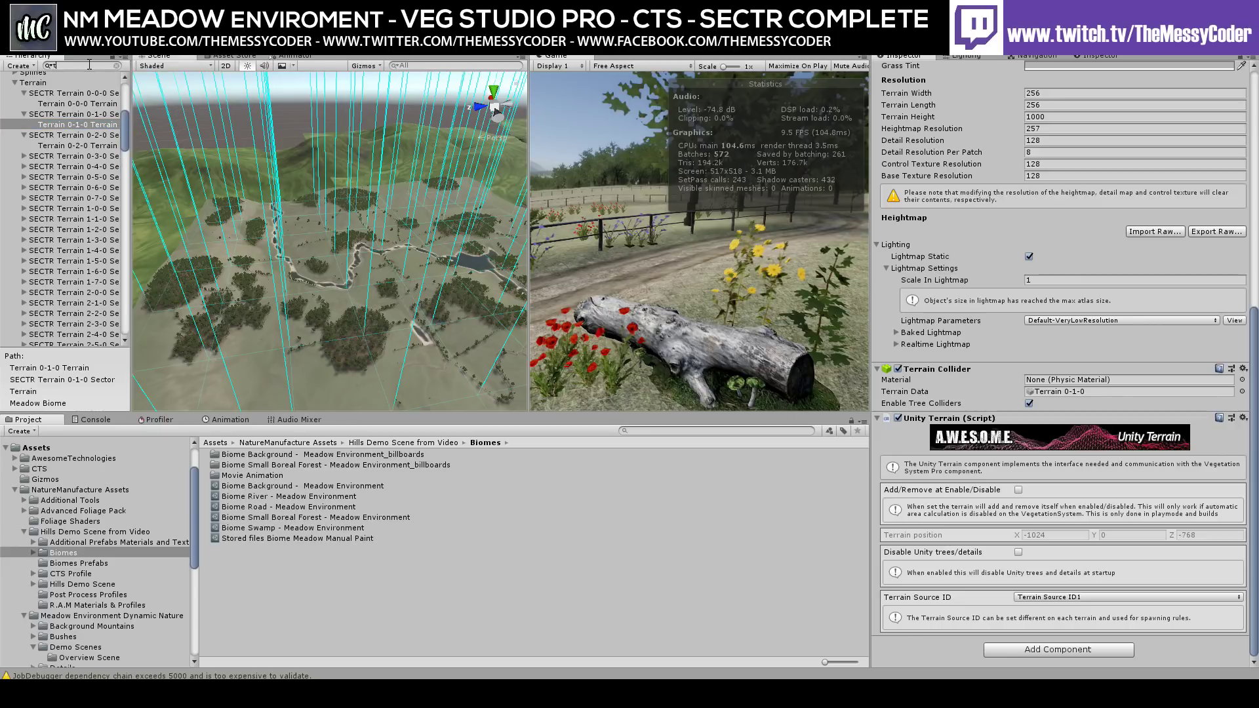
{"action": "type", "text": "er"}
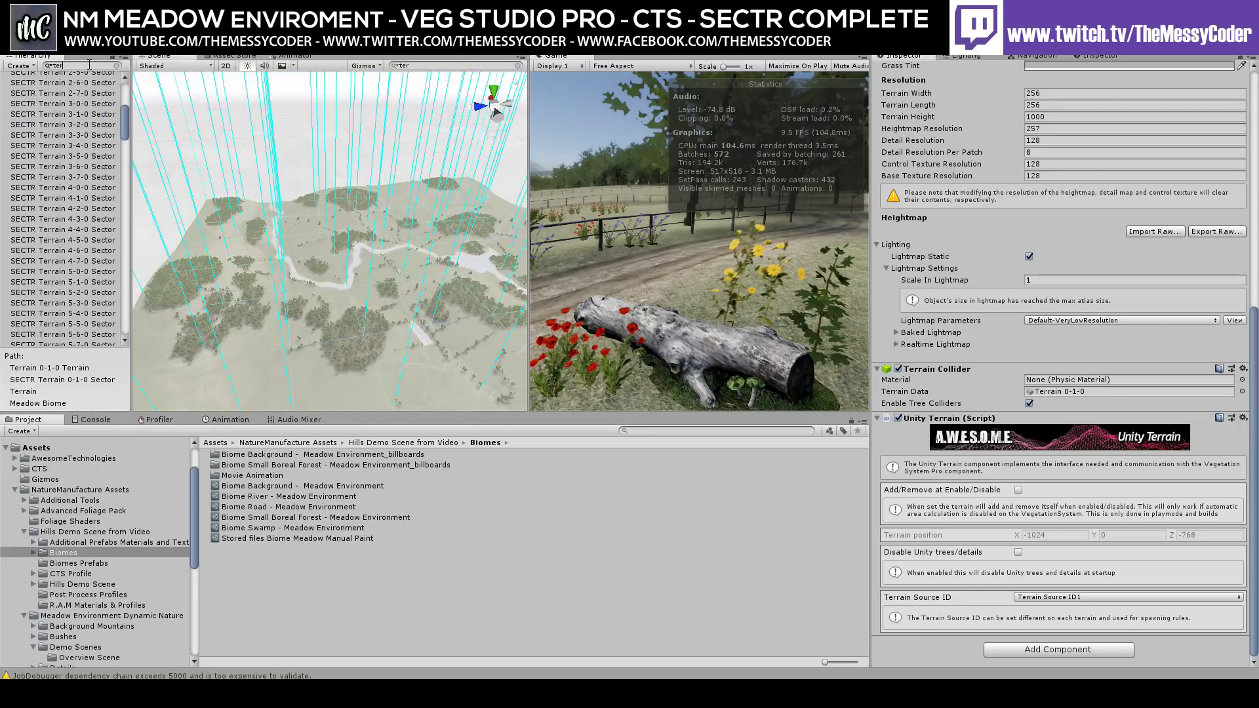
{"action": "type", "text": "rain"}
{"action": "scroll", "coordinate": [92, 172], "scroll_direction": "down", "scroll_amount": 12}
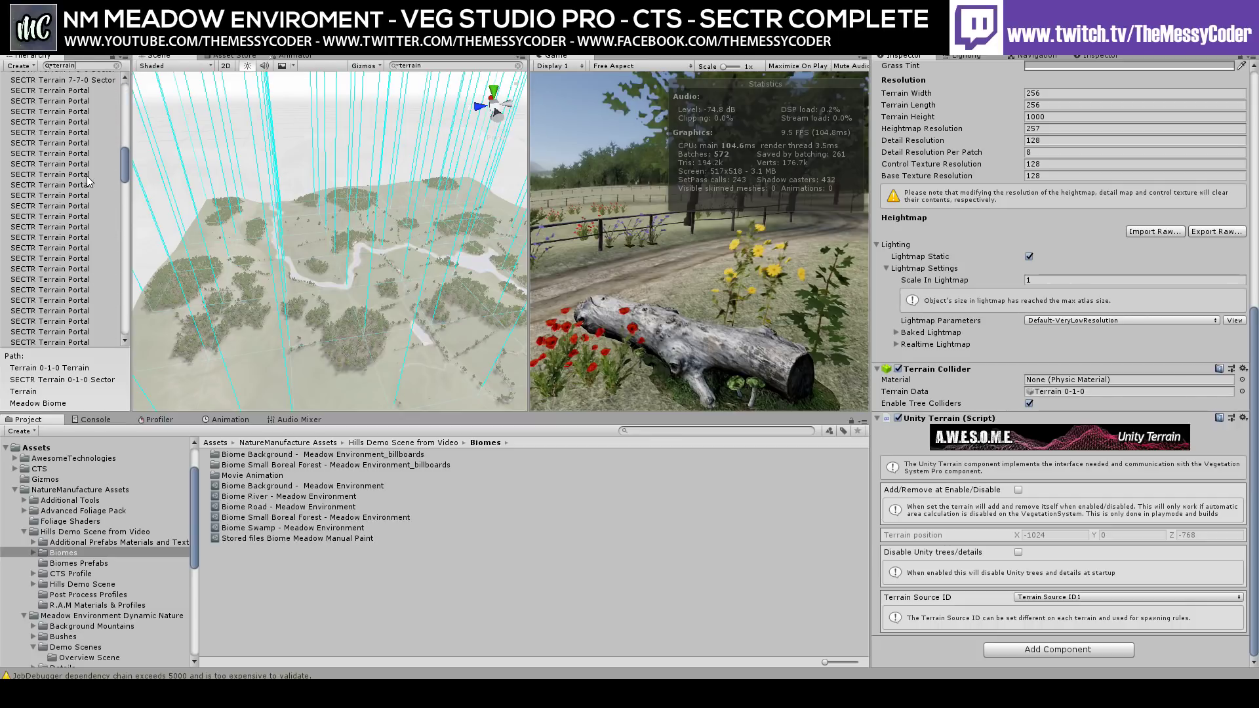
{"action": "left_click", "coordinate": [61, 92]}
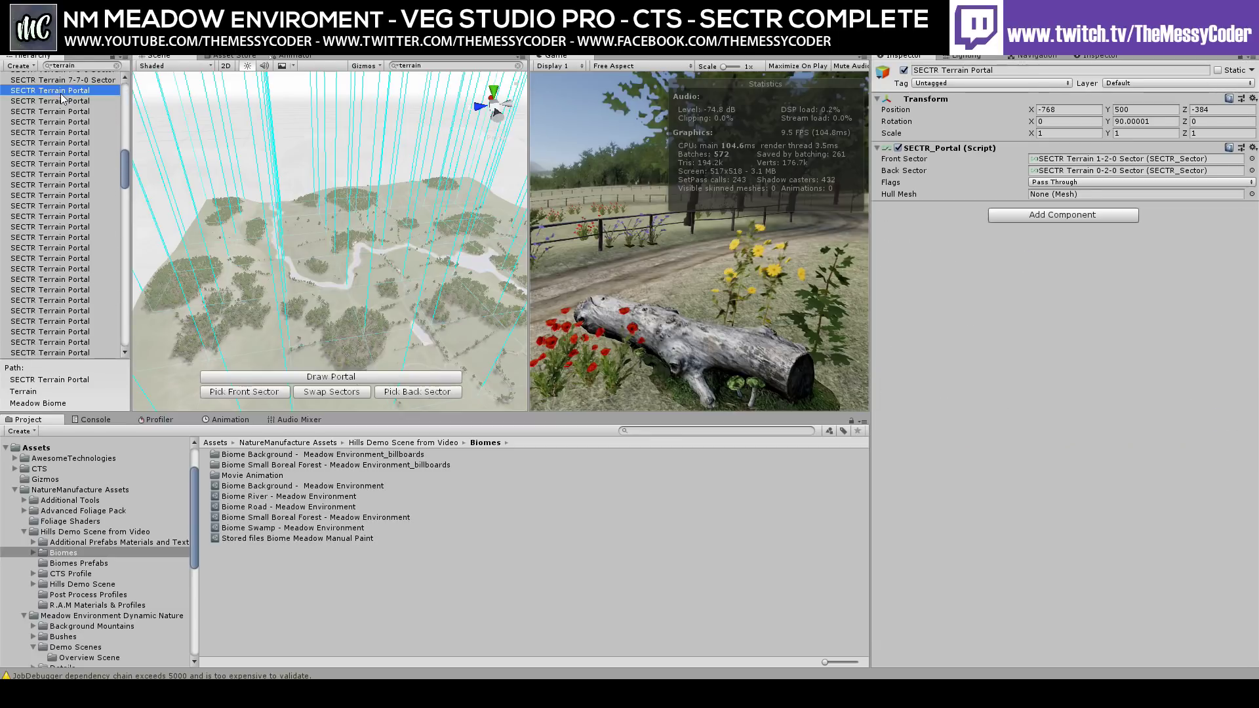
{"action": "left_click", "coordinate": [73, 80]}
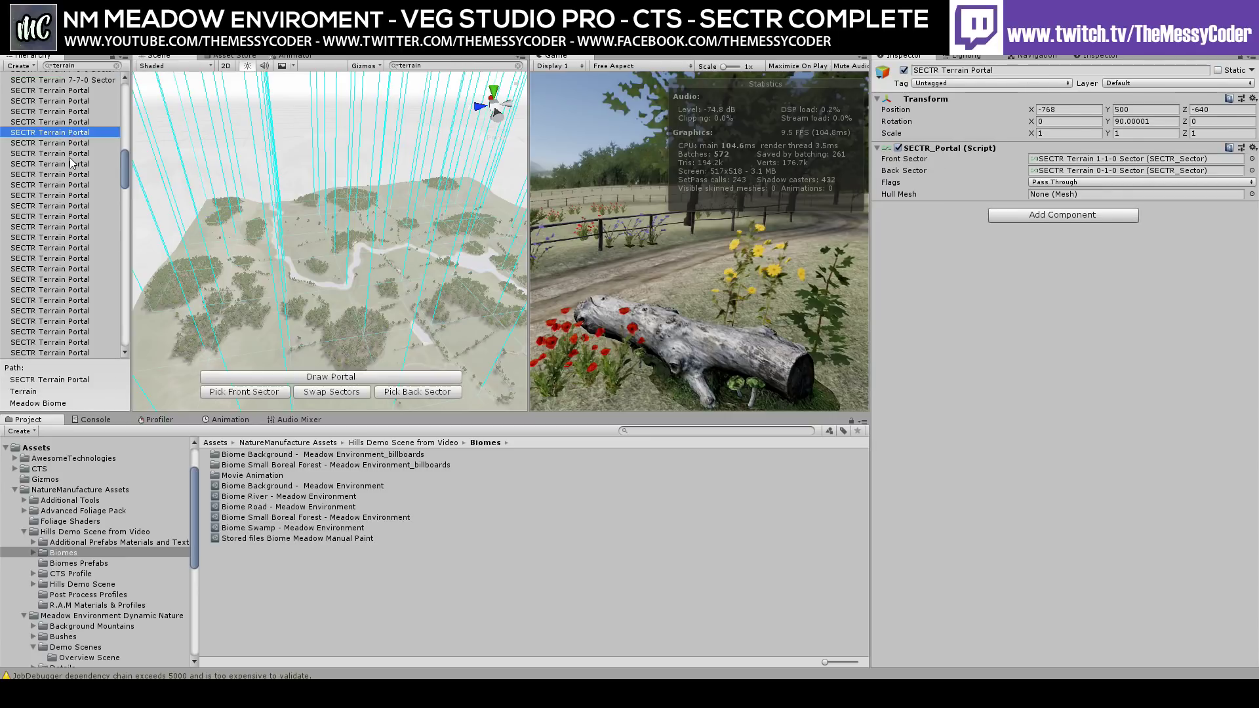
{"action": "scroll", "coordinate": [64, 172], "scroll_direction": "down", "scroll_amount": 5}
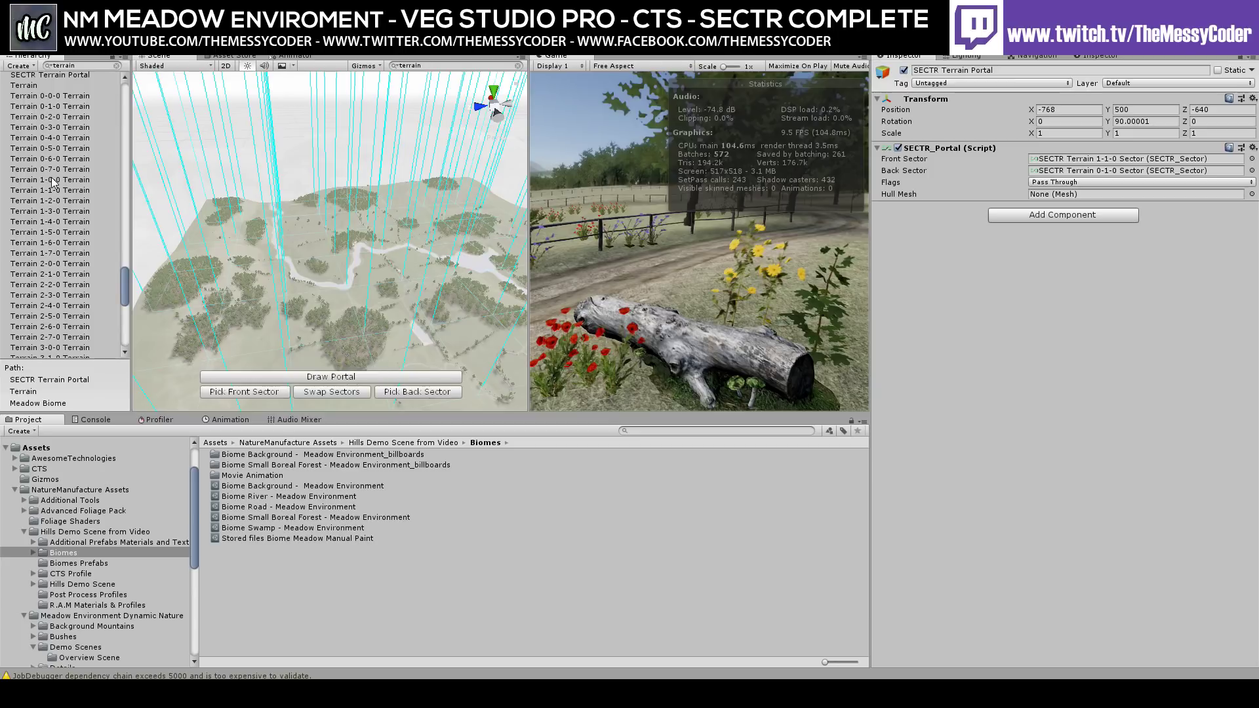
{"action": "scroll", "coordinate": [56, 178], "scroll_direction": "up", "scroll_amount": 3}
Step: Enable Add/Remove at Enable/Disable on Terrain 0-0-0 through 7-7-0, then clear the filter
{"action": "left_click", "coordinate": [59, 177]}
{"action": "scroll", "coordinate": [63, 219], "scroll_direction": "down", "scroll_amount": 9}
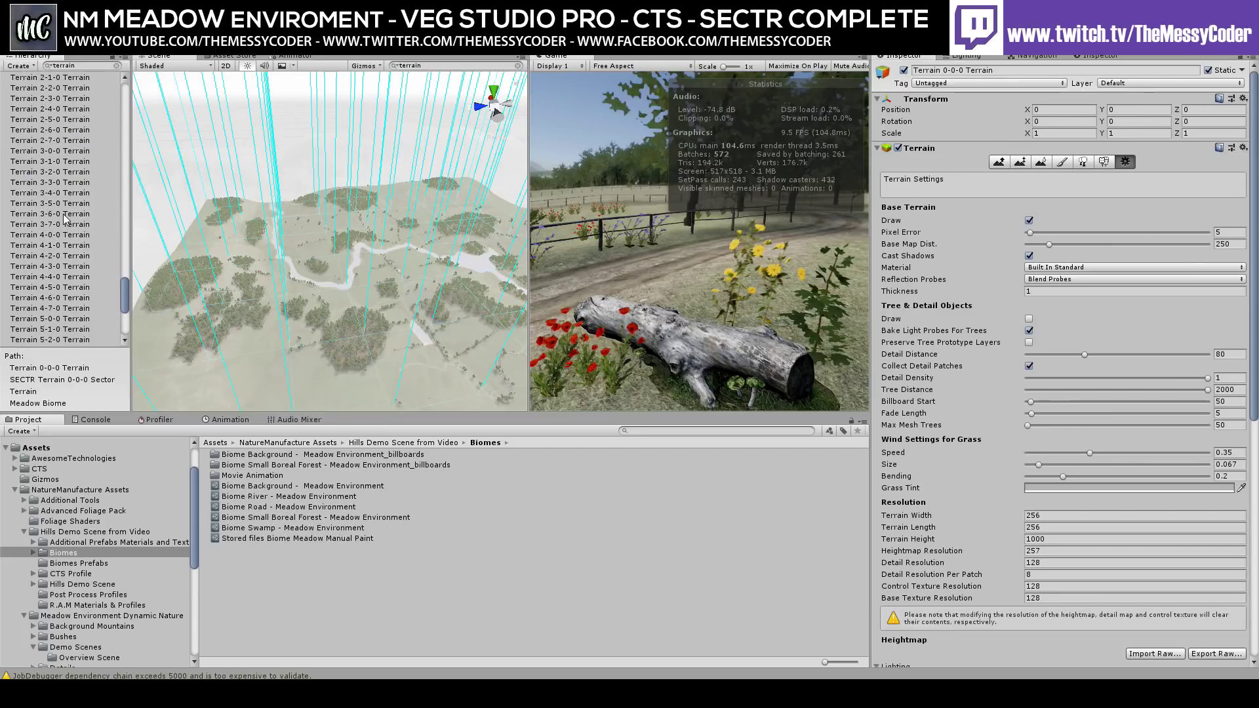
{"action": "left_click", "coordinate": [78, 342], "text": "shift"}
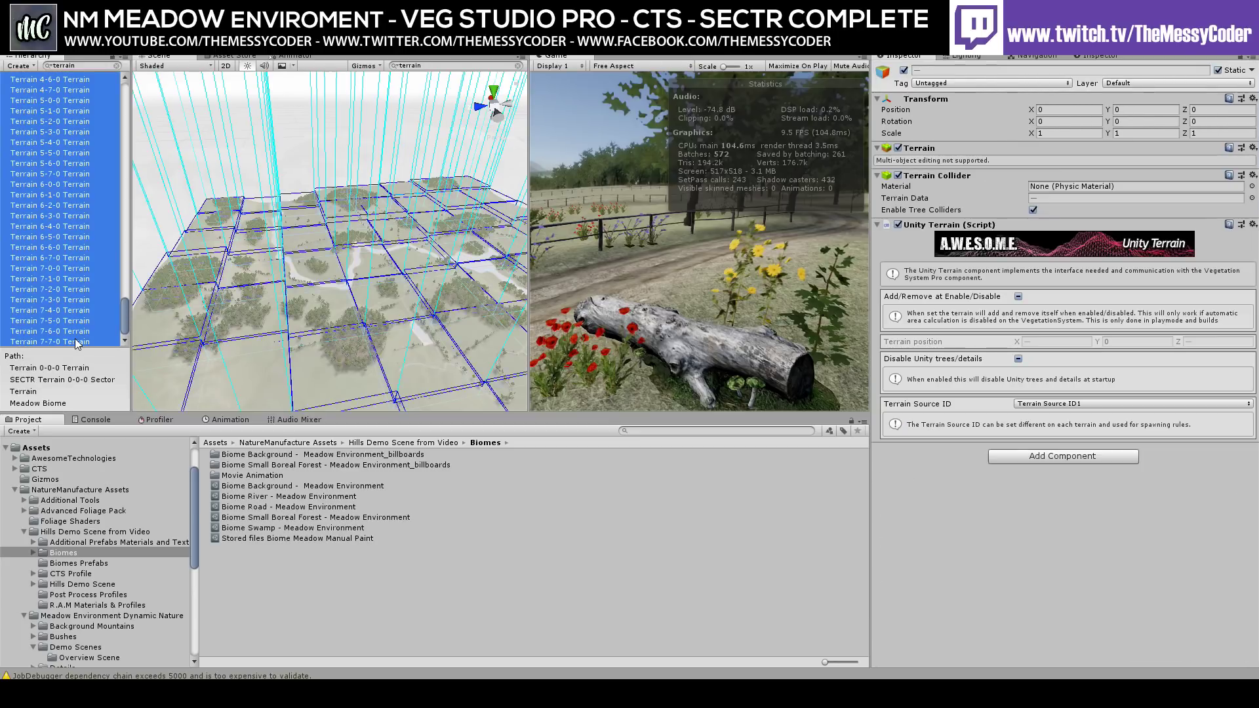
{"action": "left_click", "coordinate": [1018, 297]}
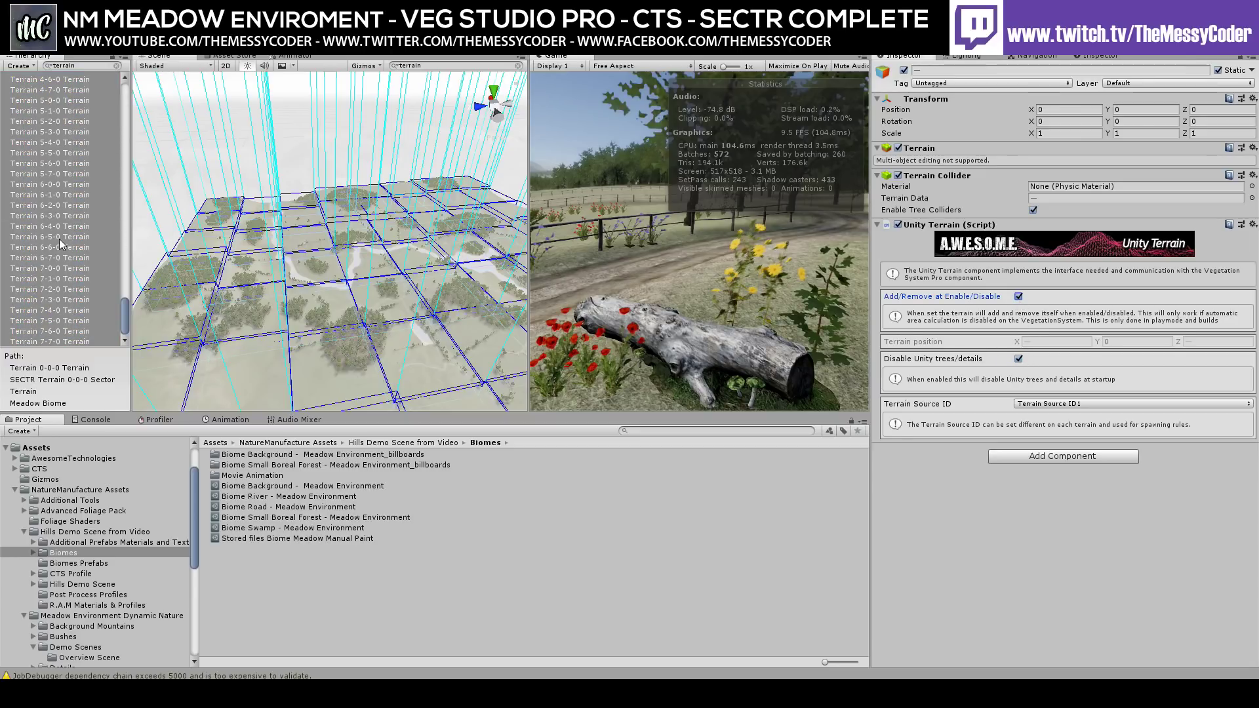
{"action": "left_click", "coordinate": [117, 66]}
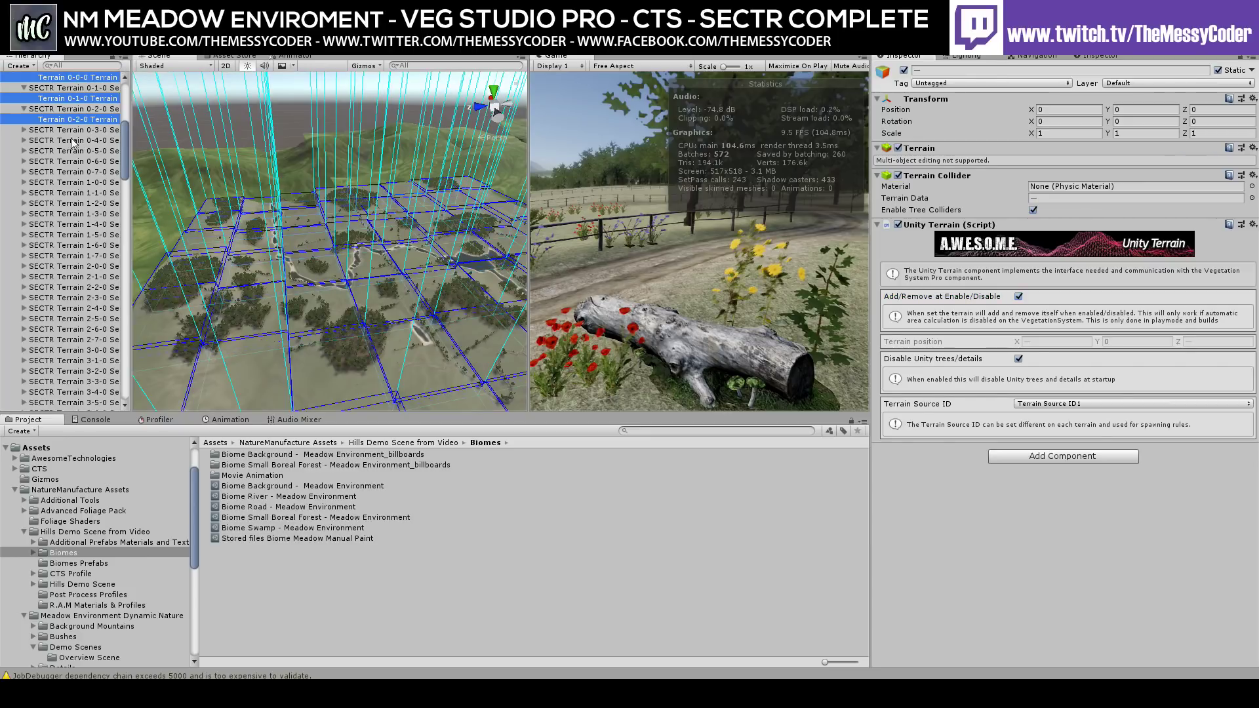
Step: Save the Meadow Biome scene and enter Play mode with Ctrl+P
{"action": "left_click", "coordinate": [16, 50]}
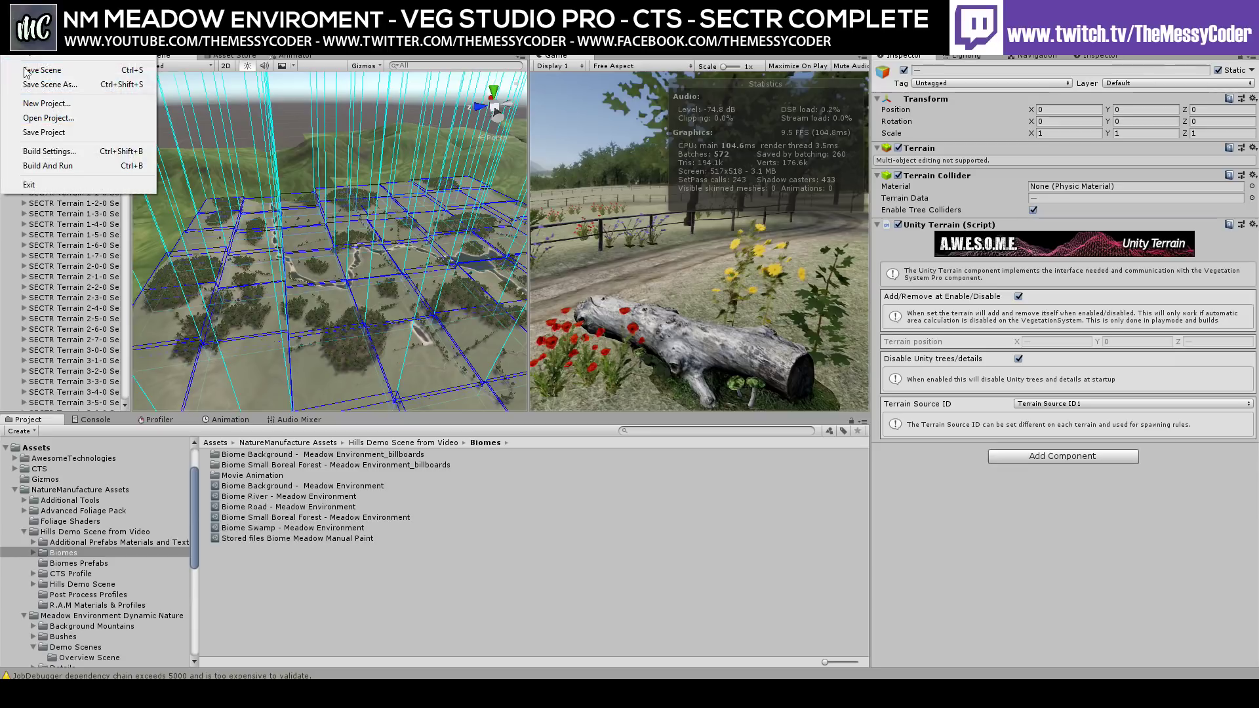
{"action": "left_click", "coordinate": [42, 70]}
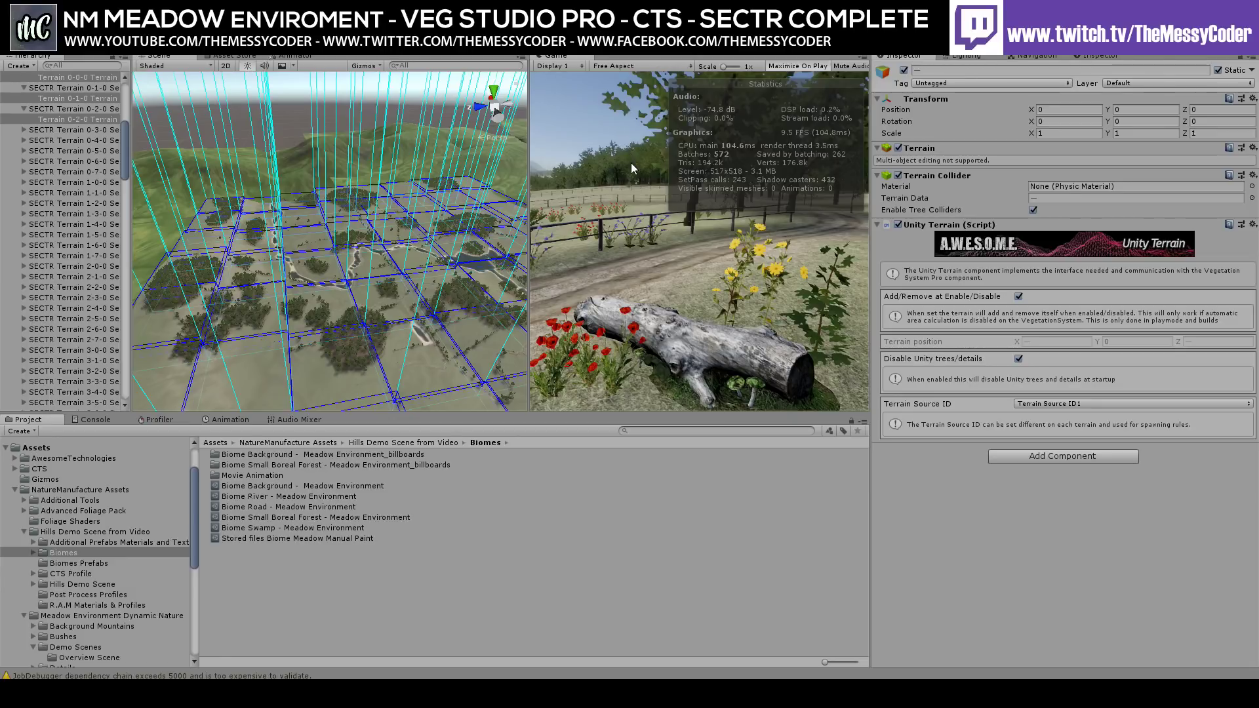
{"action": "key", "text": "ctrl+p"}
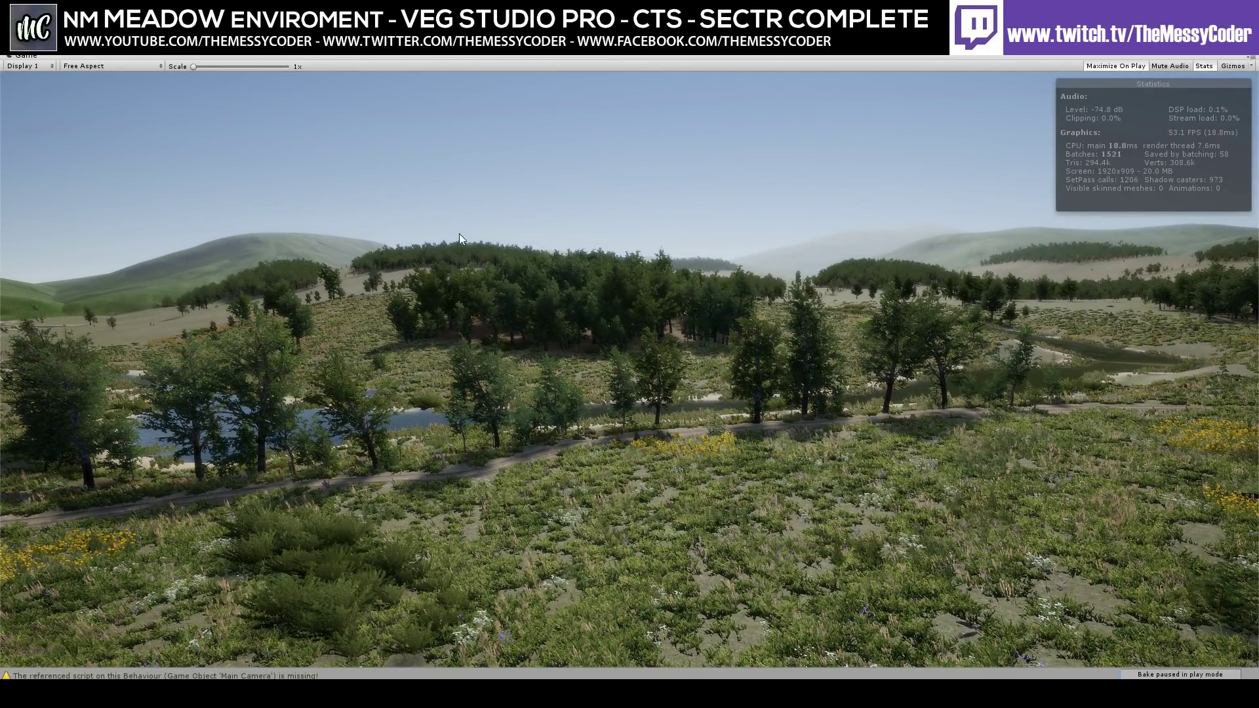
Step: Exit Play mode and scroll back through the Hierarchy and Inspector
{"action": "key", "text": "ctrl+p"}
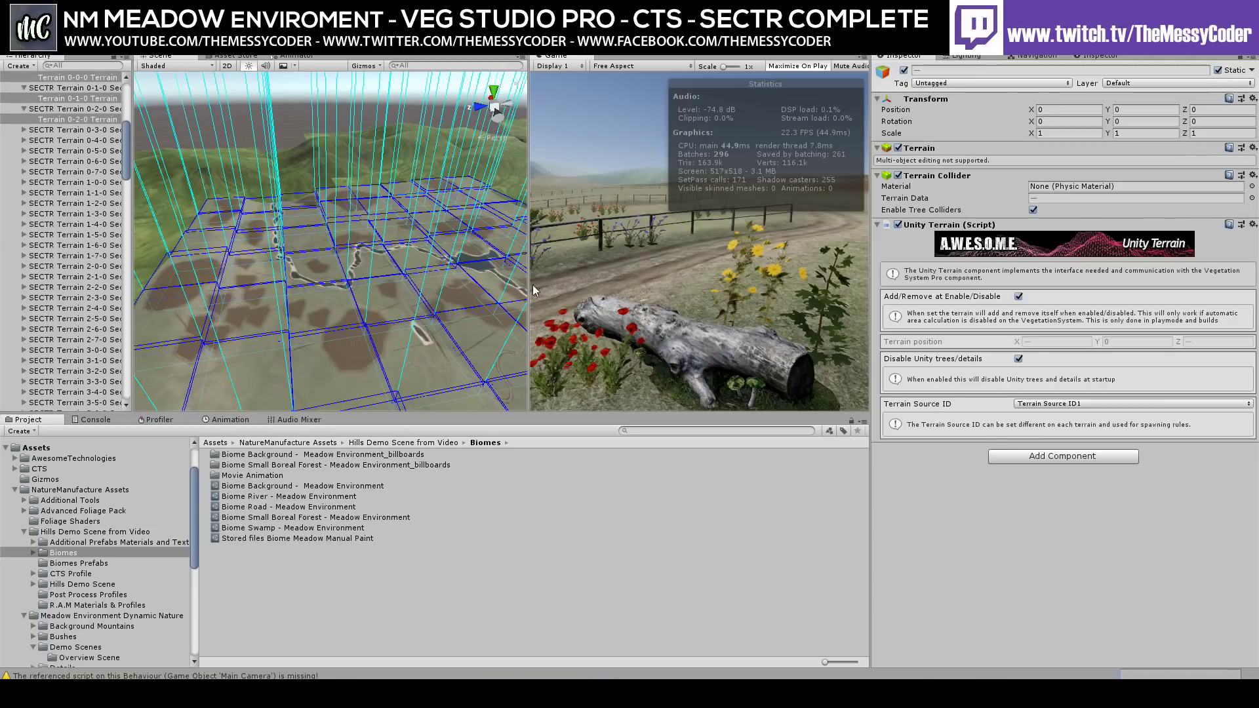
{"action": "scroll", "coordinate": [59, 164], "scroll_direction": "up", "scroll_amount": 10}
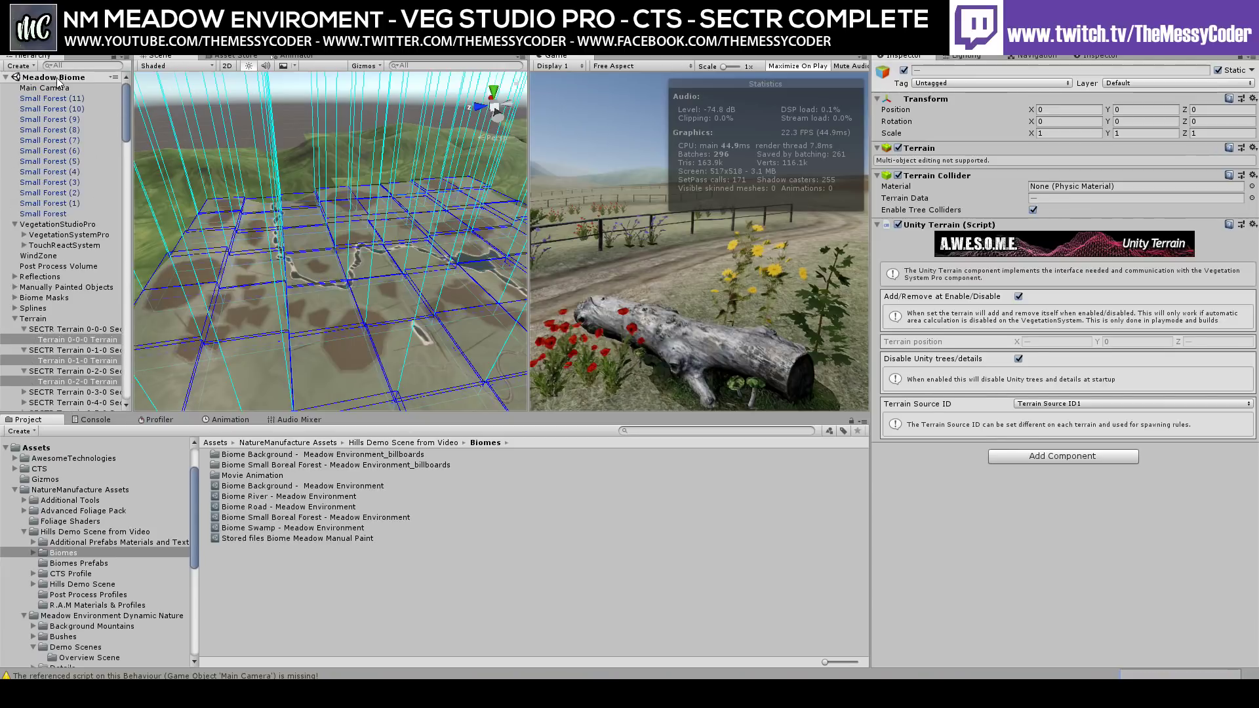
{"action": "scroll", "coordinate": [1083, 492], "scroll_direction": "down", "scroll_amount": 15}
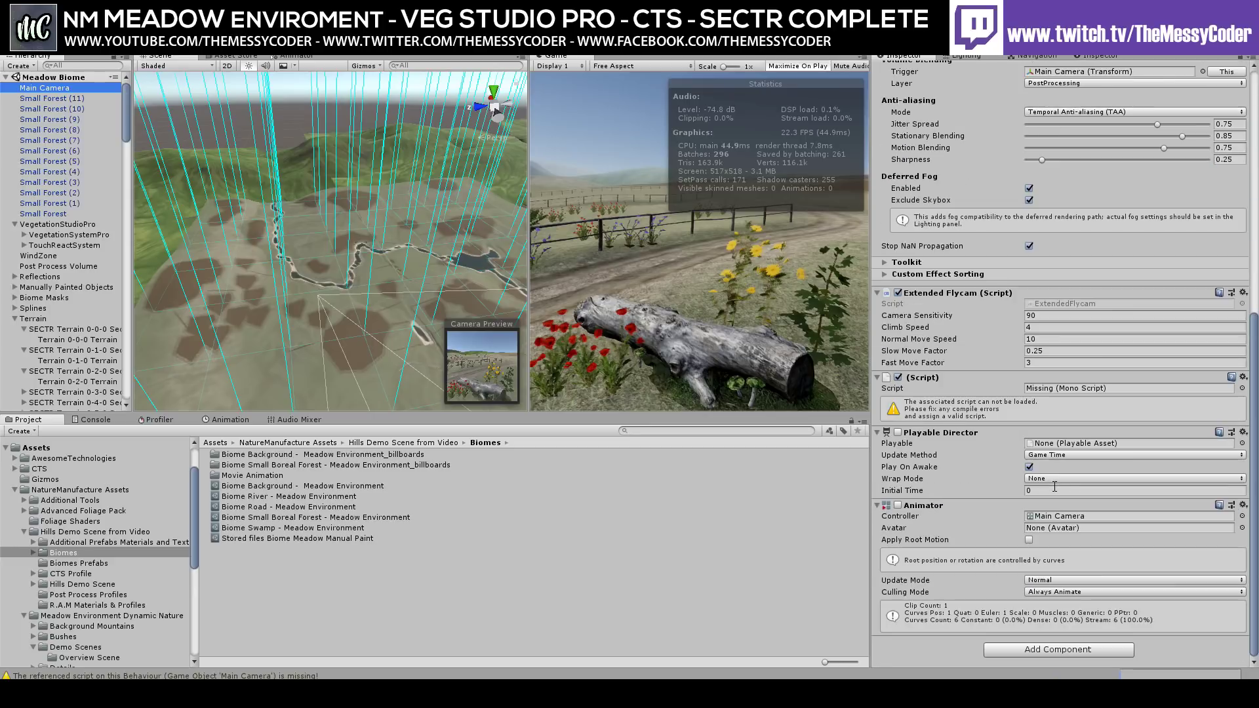
Step: Add SECTR Culling Camera to Main Camera via an 'se' search, then widen the Game view slightly
{"action": "left_click", "coordinate": [1048, 651]}
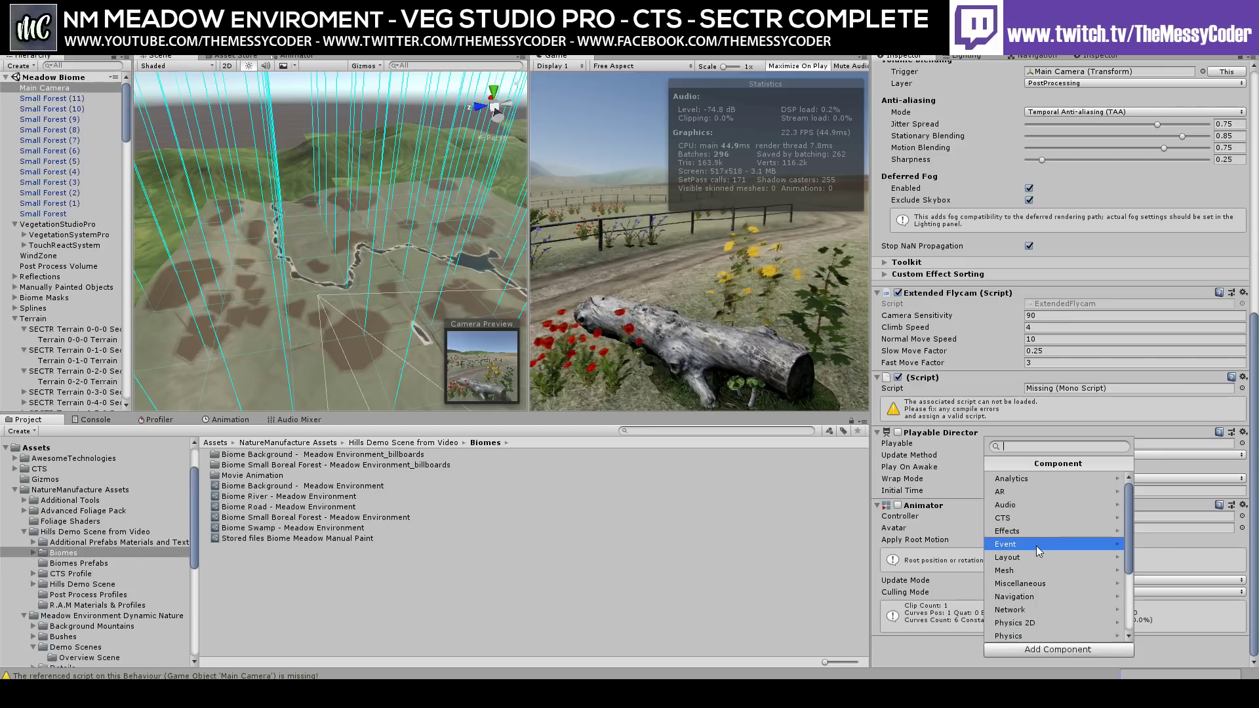
{"action": "type", "text": "se"}
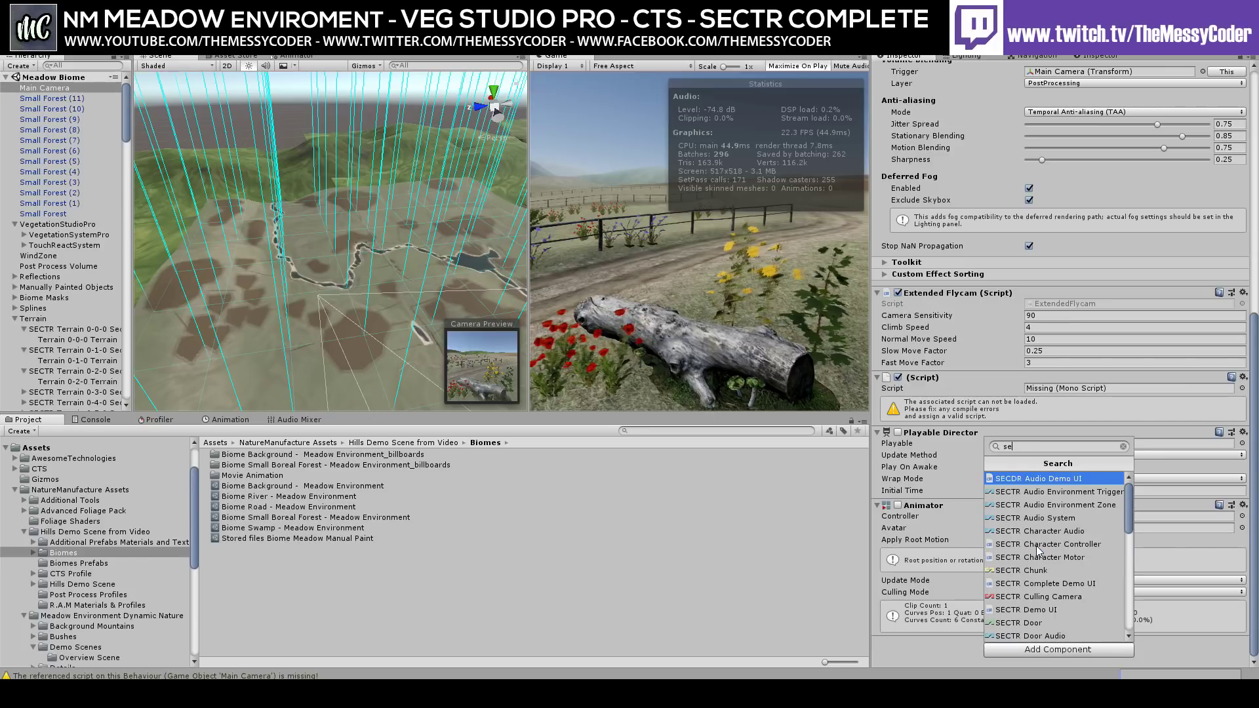
{"action": "left_click", "coordinate": [1032, 591]}
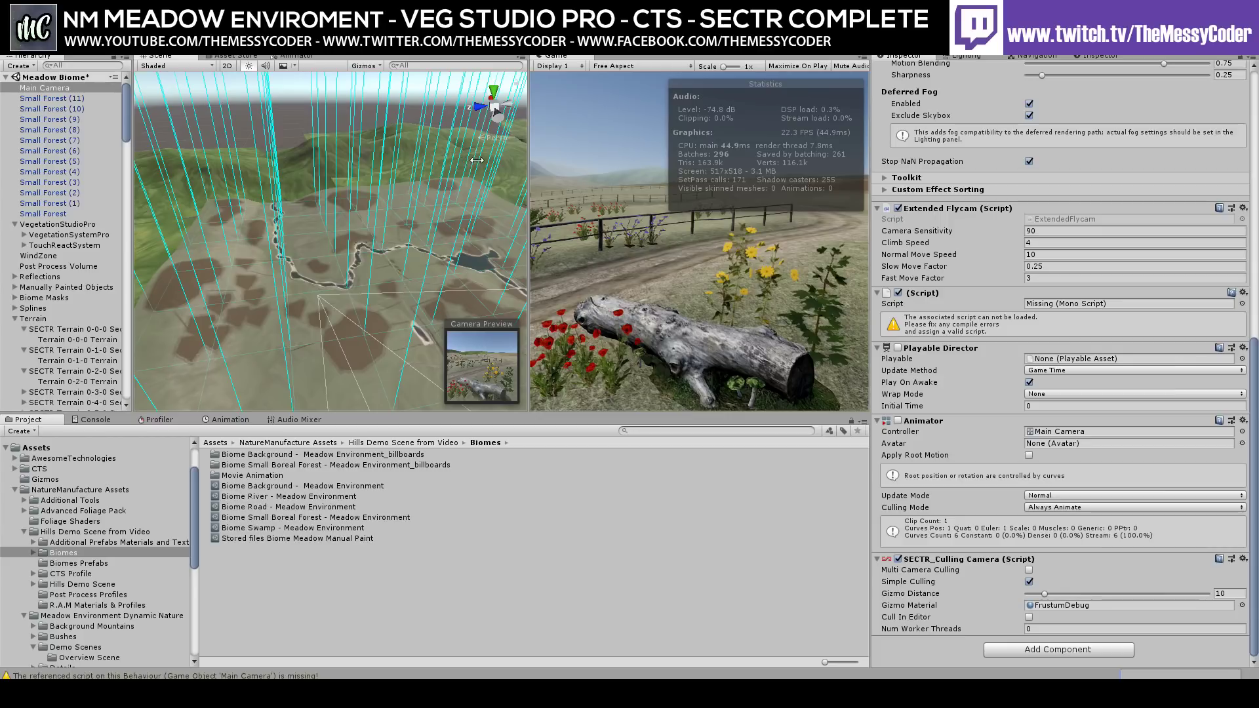
{"action": "left_click_drag", "start_coordinate": [476, 164], "coordinate": [497, 165]}
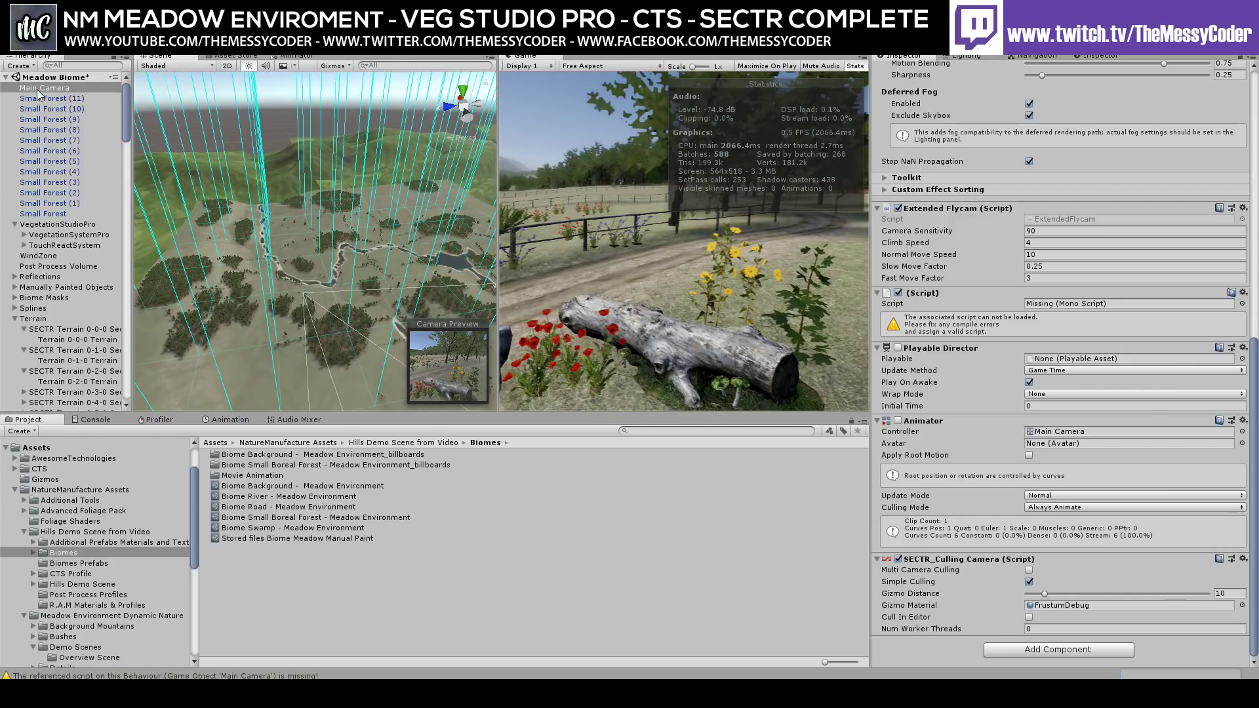
{"action": "right_click_drag", "start_coordinate": [379, 234], "coordinate": [343, 274]}
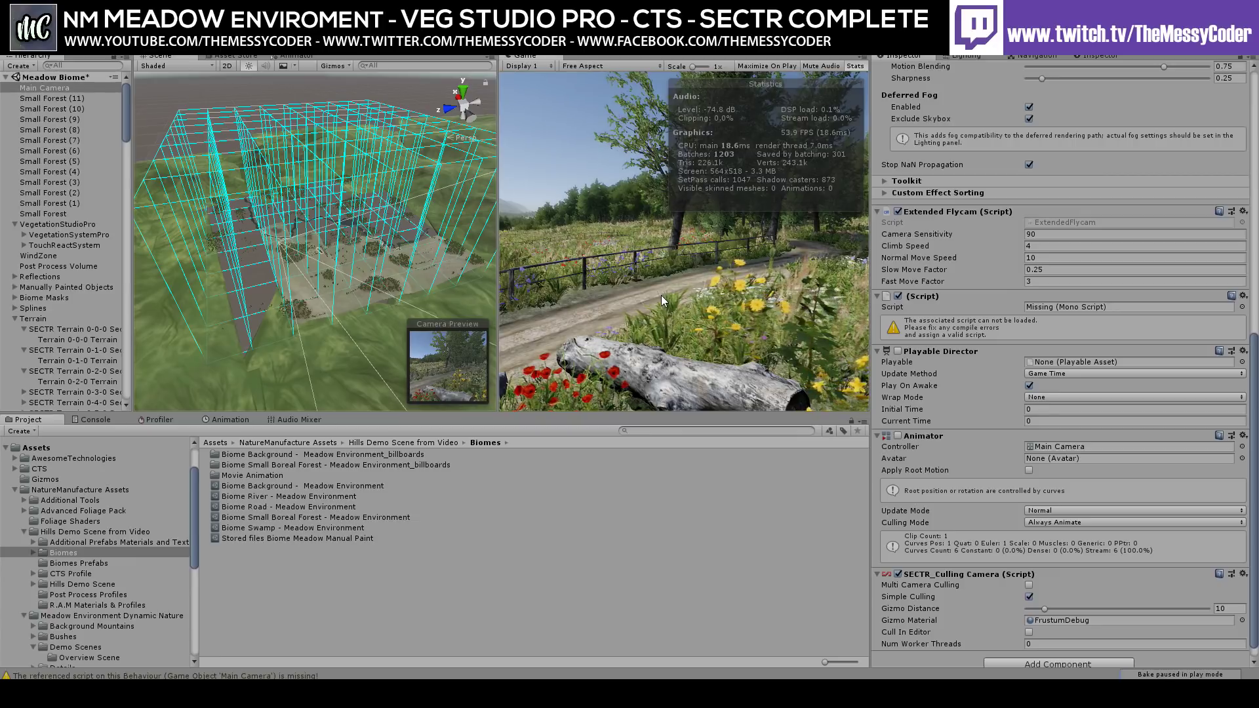
{"action": "right_click_drag", "start_coordinate": [661, 296], "coordinate": [304, 202]}
{"action": "middle_click_drag", "start_coordinate": [255, 296], "coordinate": [400, 318]}
{"action": "right_click_drag", "start_coordinate": [660, 279], "coordinate": [606, 249]}
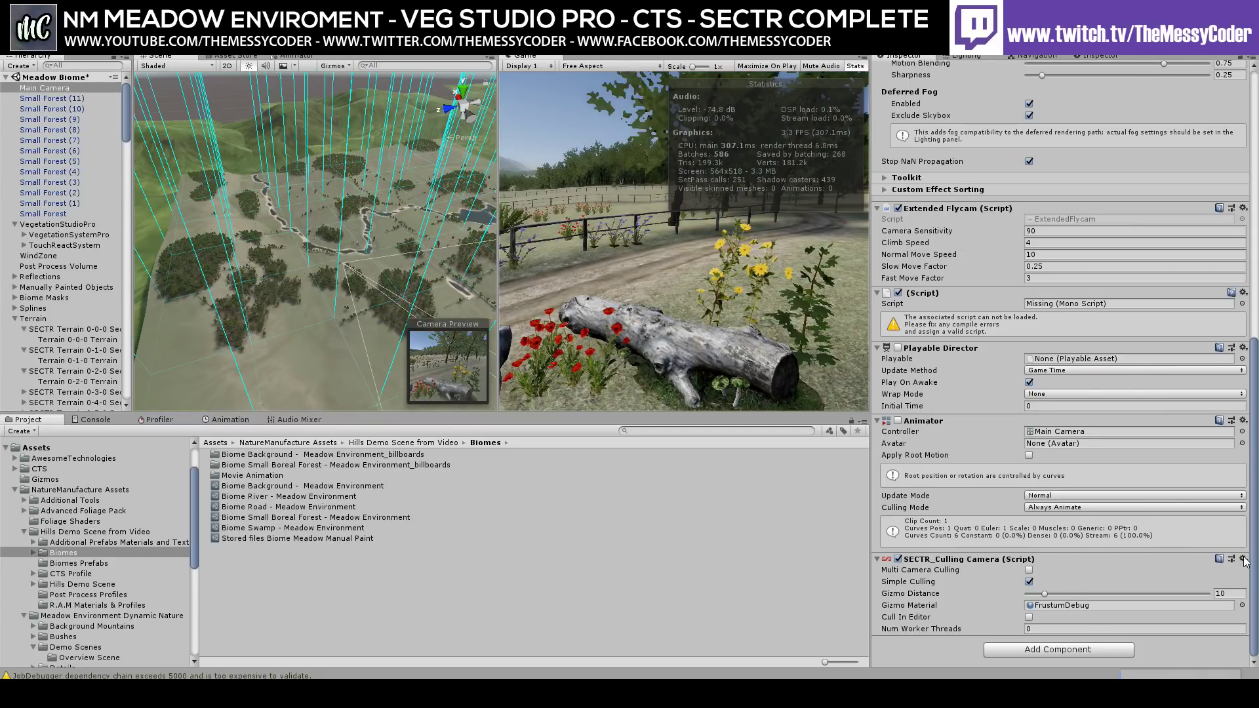
Step: Disable Main Camera's SECTR culling, then try Export All Sectors in SECTR Stream and cancel it
{"action": "left_click", "coordinate": [898, 559]}
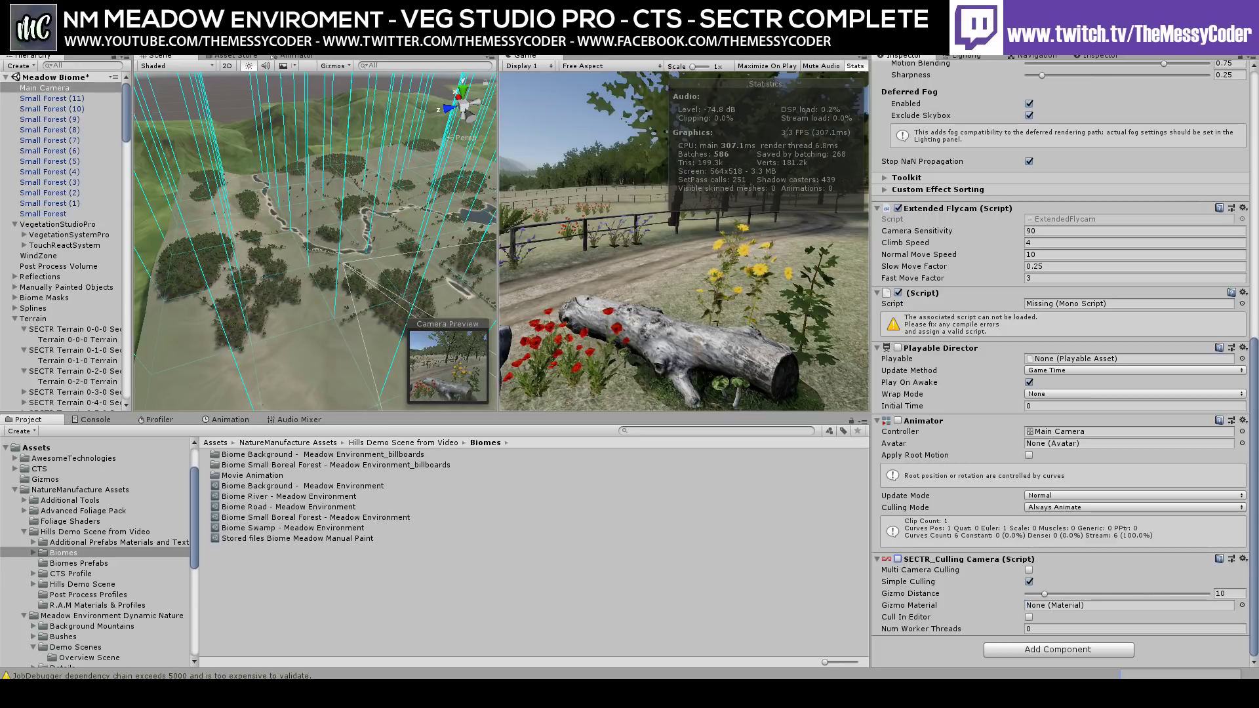
{"action": "left_click", "coordinate": [242, 20]}
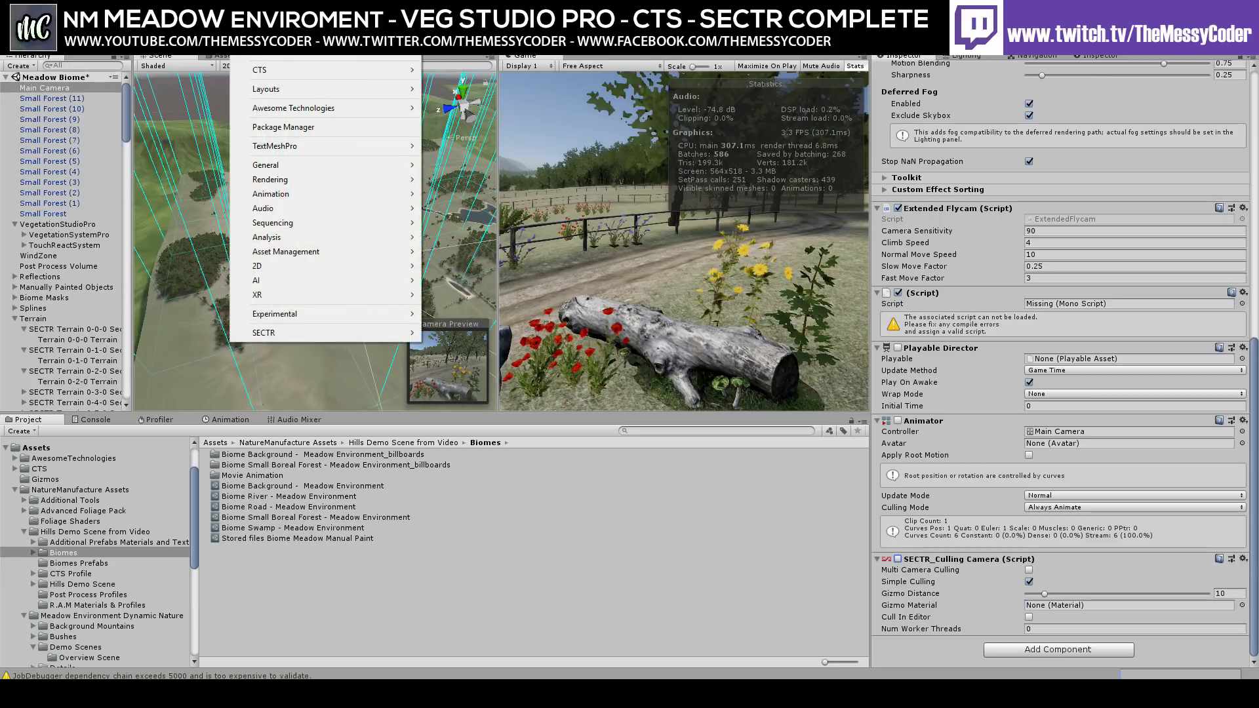
{"action": "mouse_move", "coordinate": [379, 338]}
{"action": "left_click", "coordinate": [476, 379]}
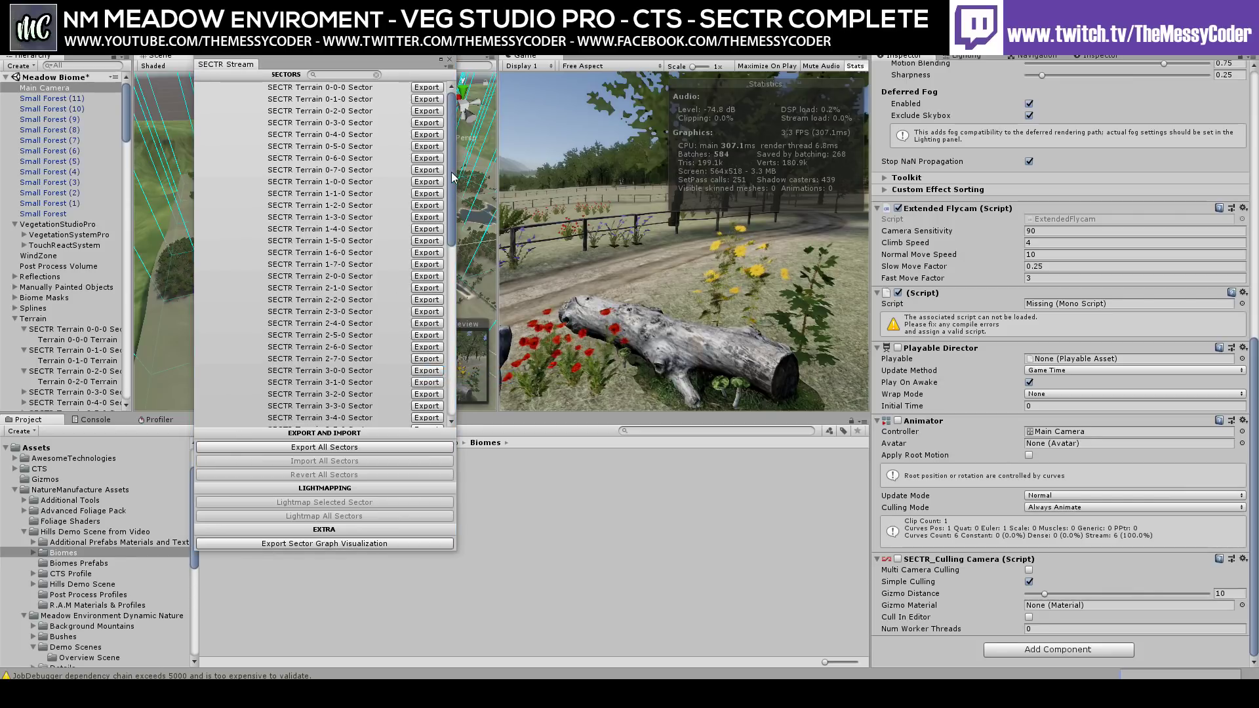
{"action": "left_click", "coordinate": [369, 452]}
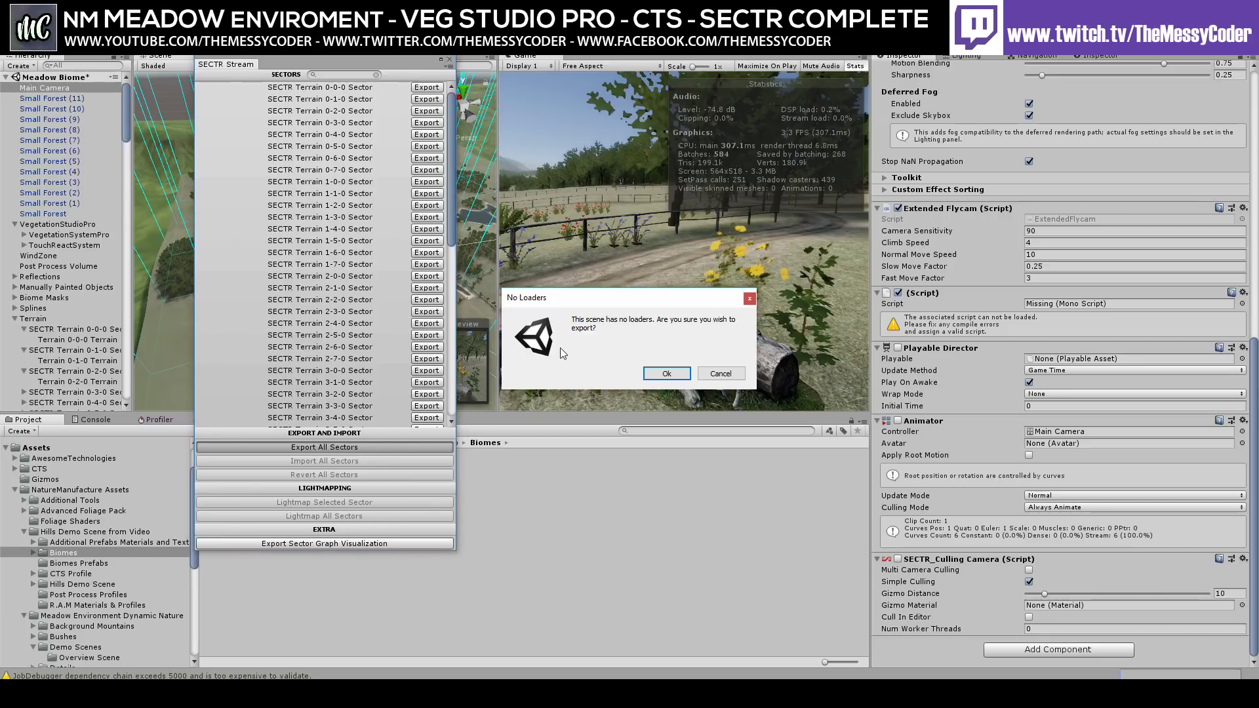
{"action": "left_click", "coordinate": [719, 374]}
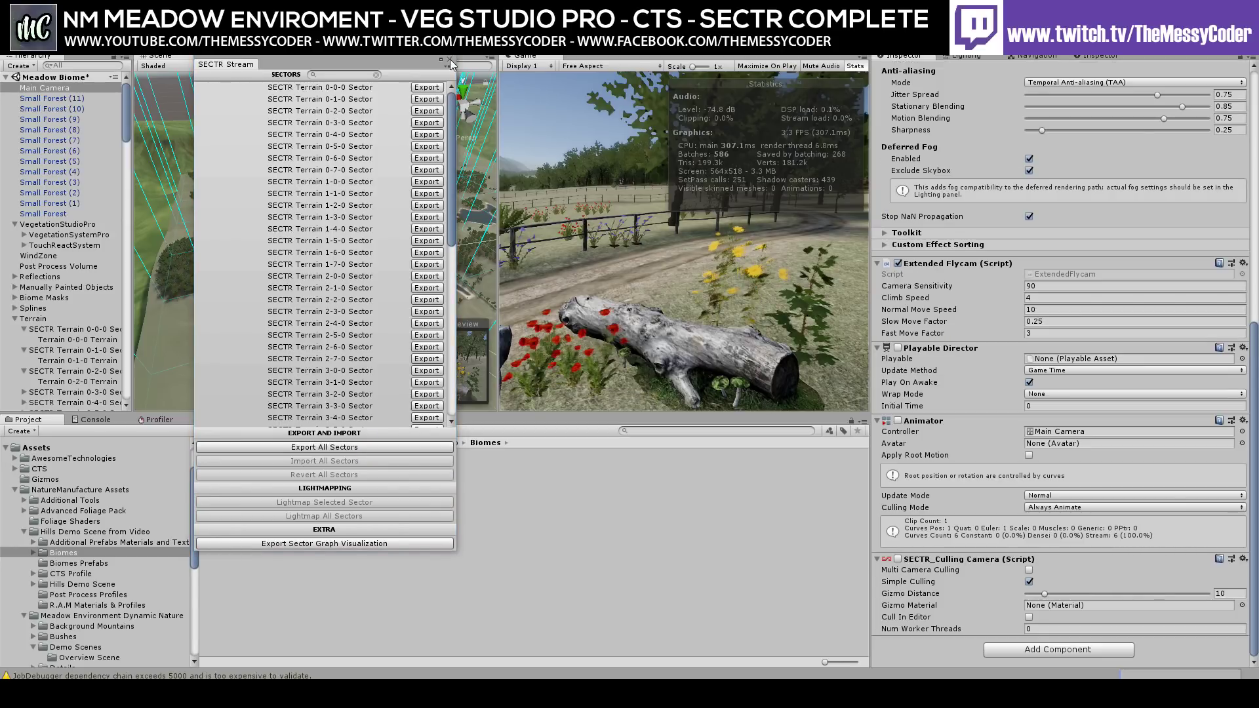
{"action": "left_click", "coordinate": [449, 59]}
Step: Add SECTR Neighbor Loader to the Main Camera and start editing its Max Depth field
{"action": "left_click", "coordinate": [1072, 650]}
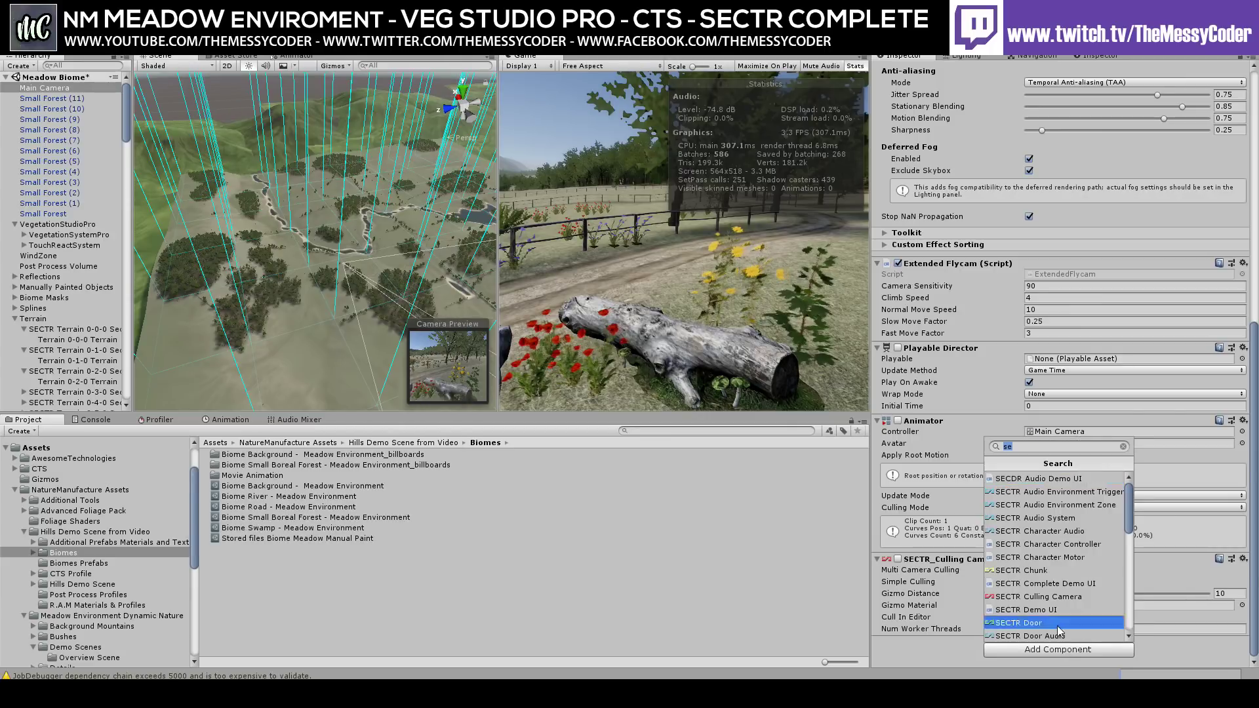
{"action": "scroll", "coordinate": [1053, 548], "scroll_direction": "down", "scroll_amount": 3}
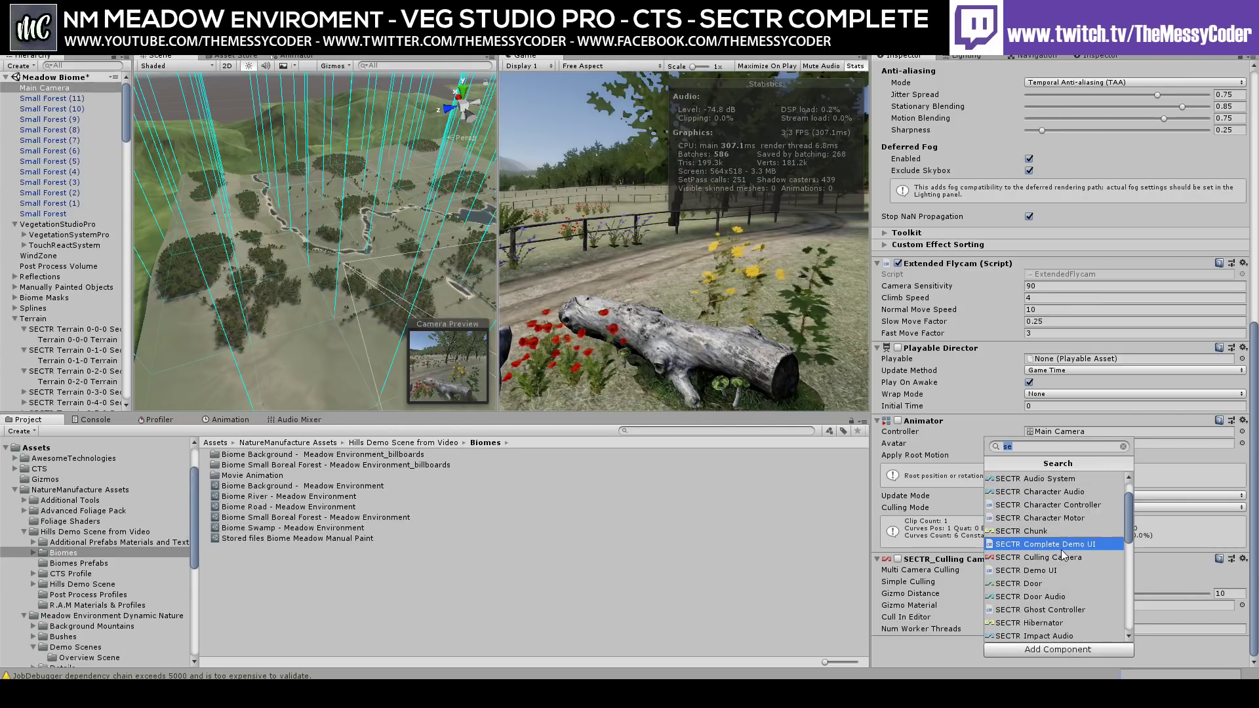
{"action": "scroll", "coordinate": [1060, 586], "scroll_direction": "down", "scroll_amount": 3}
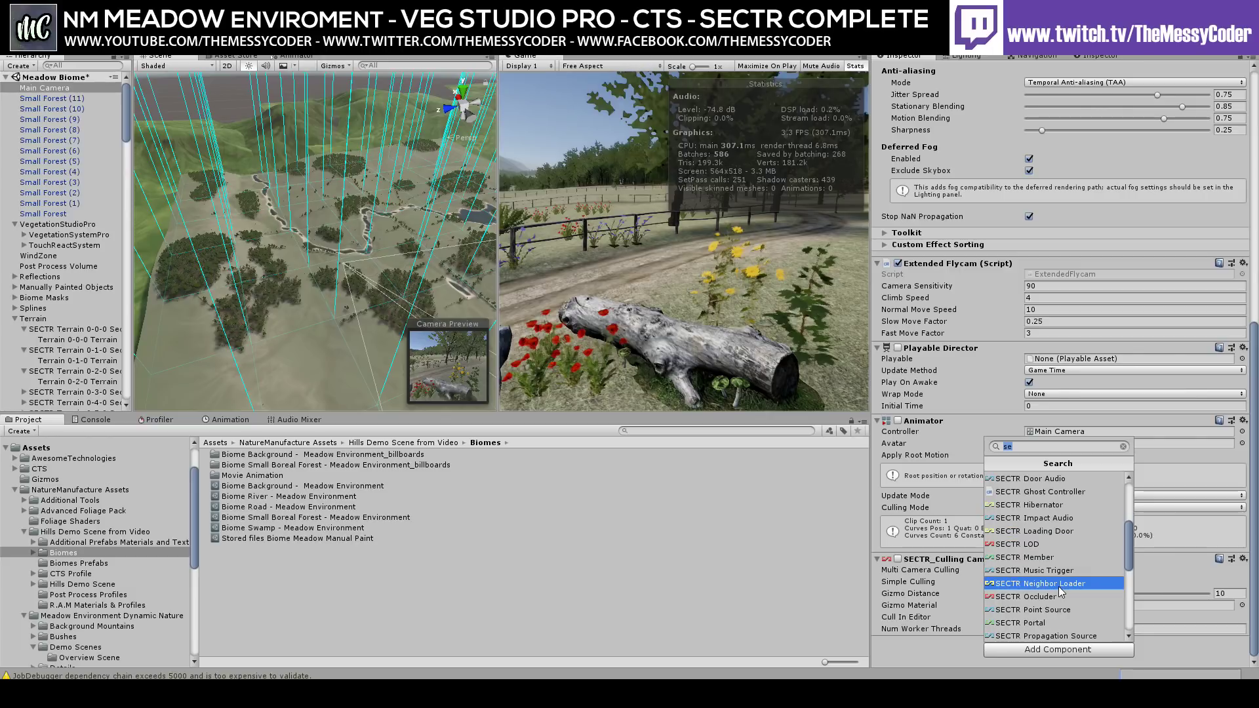
{"action": "left_click", "coordinate": [1073, 585]}
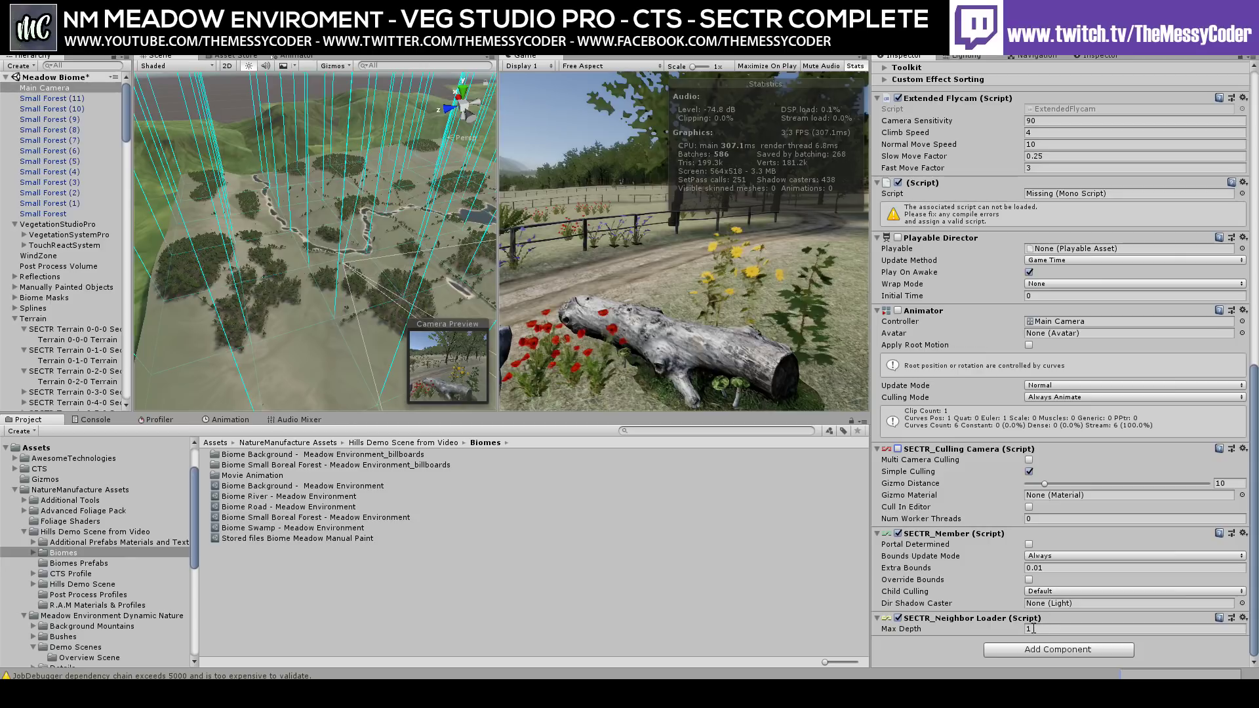
{"action": "mouse_move", "coordinate": [921, 631]}
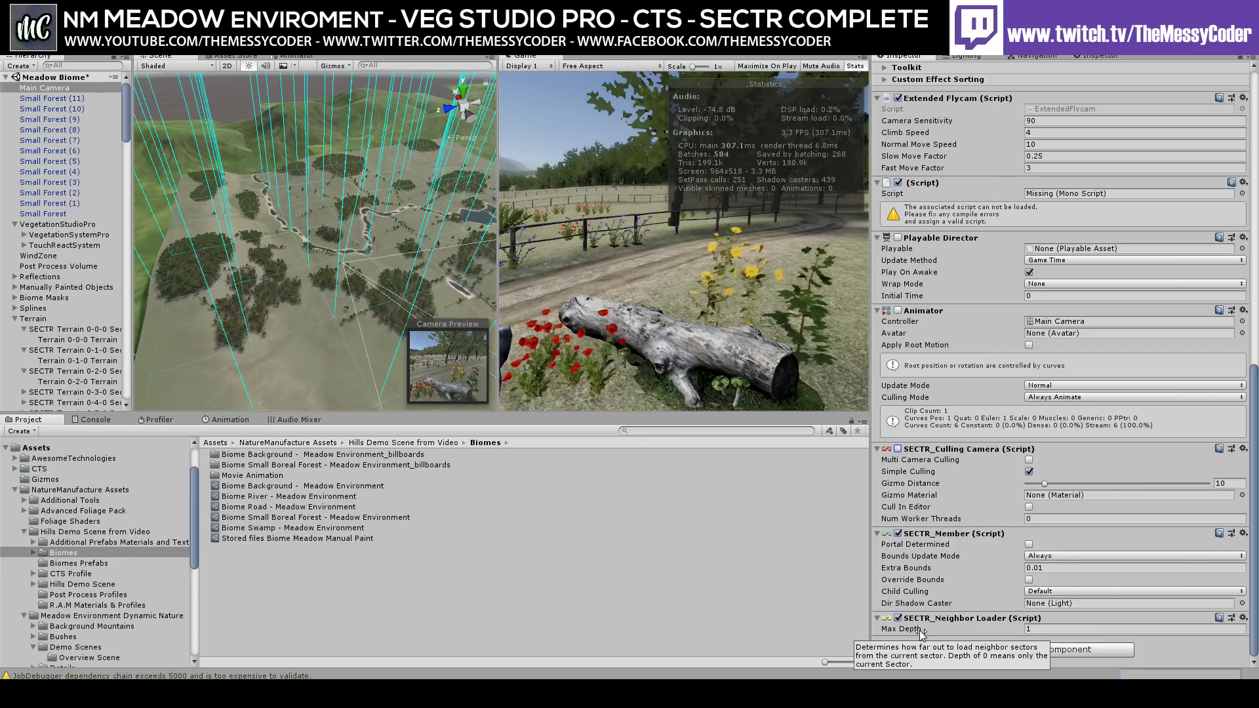
{"action": "left_click", "coordinate": [1035, 631]}
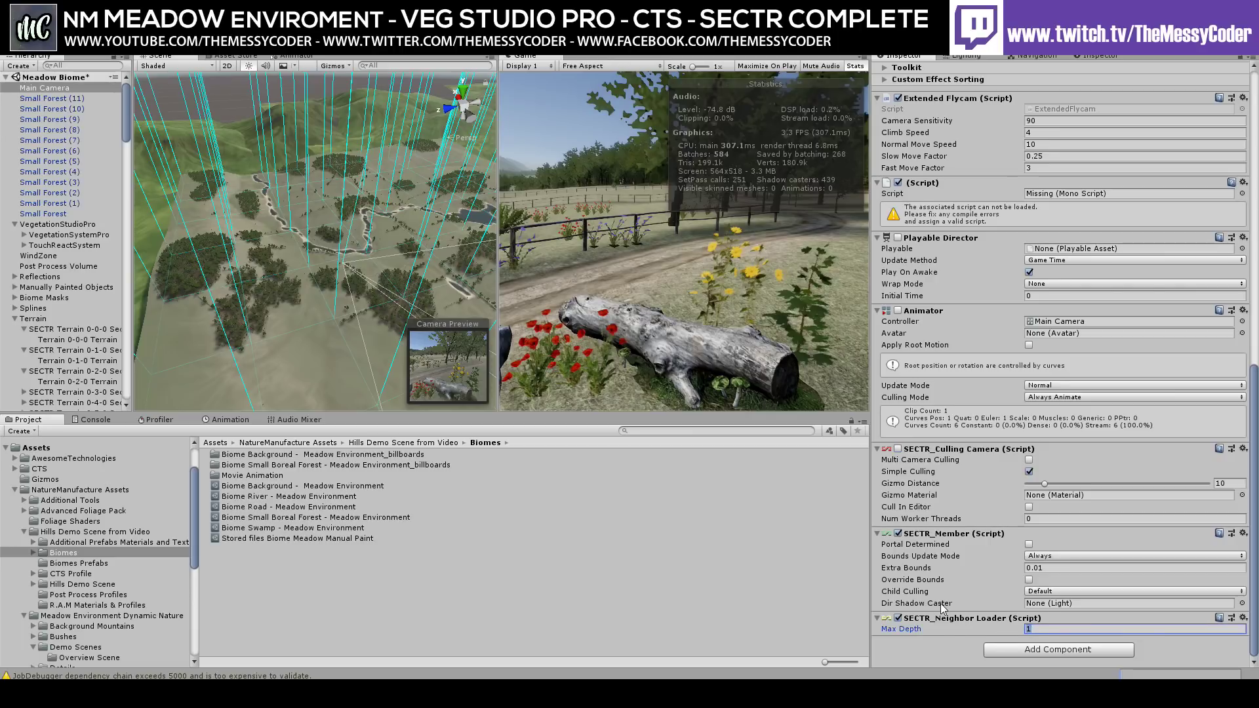
Step: Enter Max Depth 2, then export all sectors from SECTR Stream without a backup and close it
{"action": "type", "text": "2"}
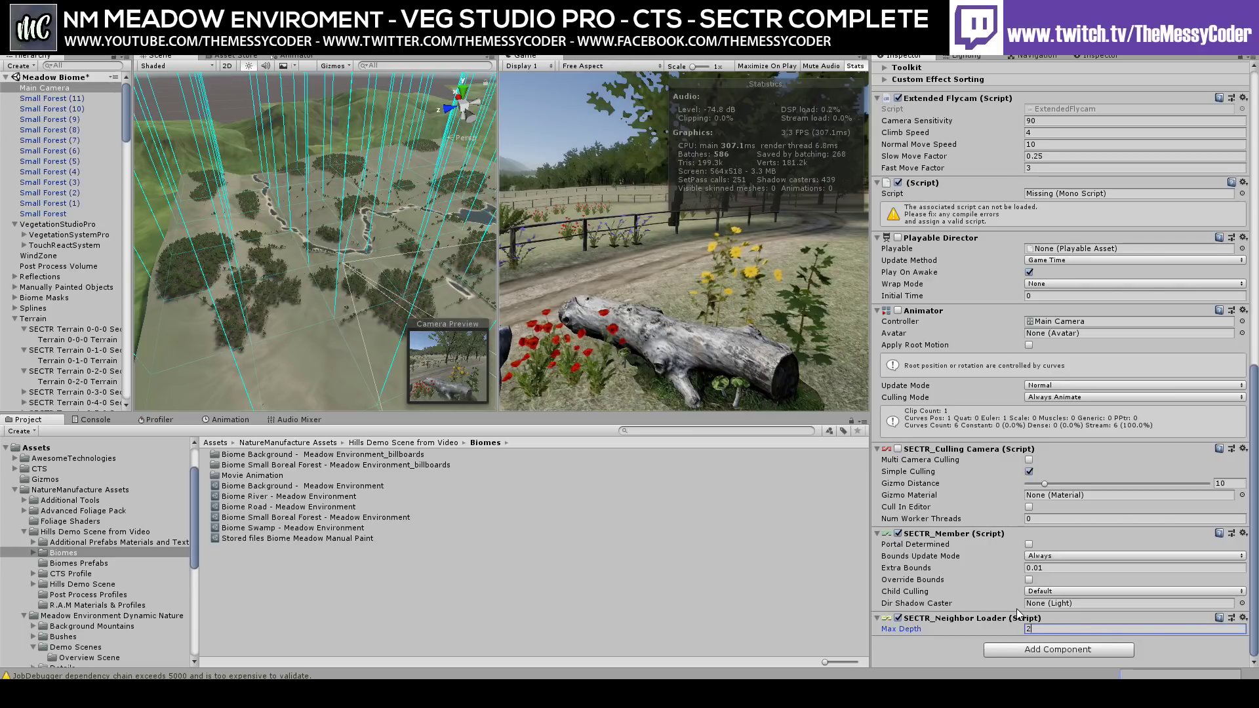
{"action": "left_click", "coordinate": [239, 49]}
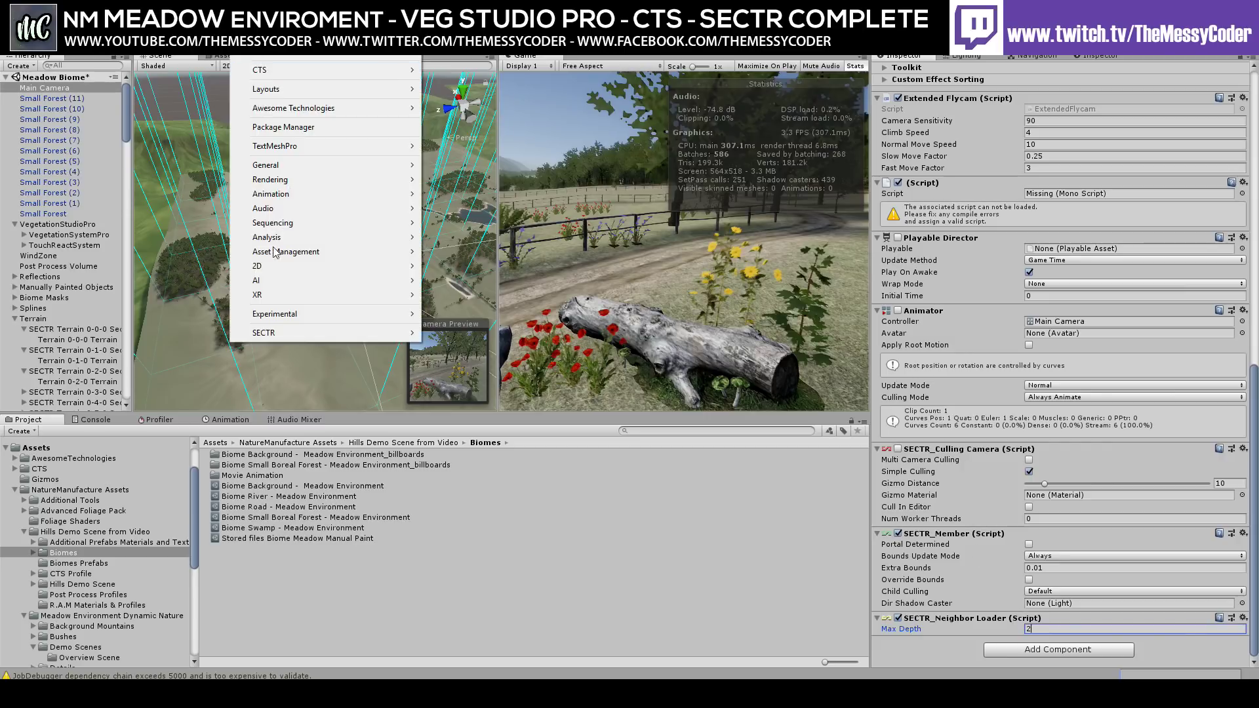
{"action": "mouse_move", "coordinate": [368, 331]}
{"action": "left_click", "coordinate": [457, 378]}
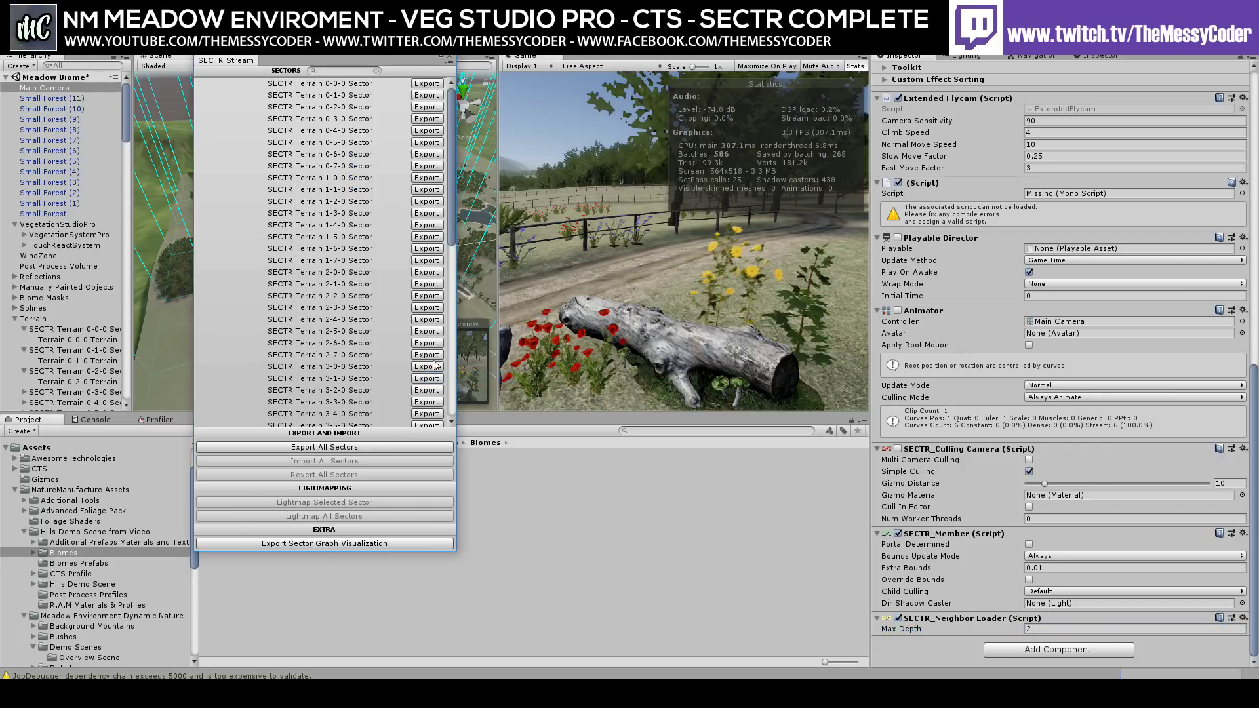
{"action": "left_click", "coordinate": [360, 450]}
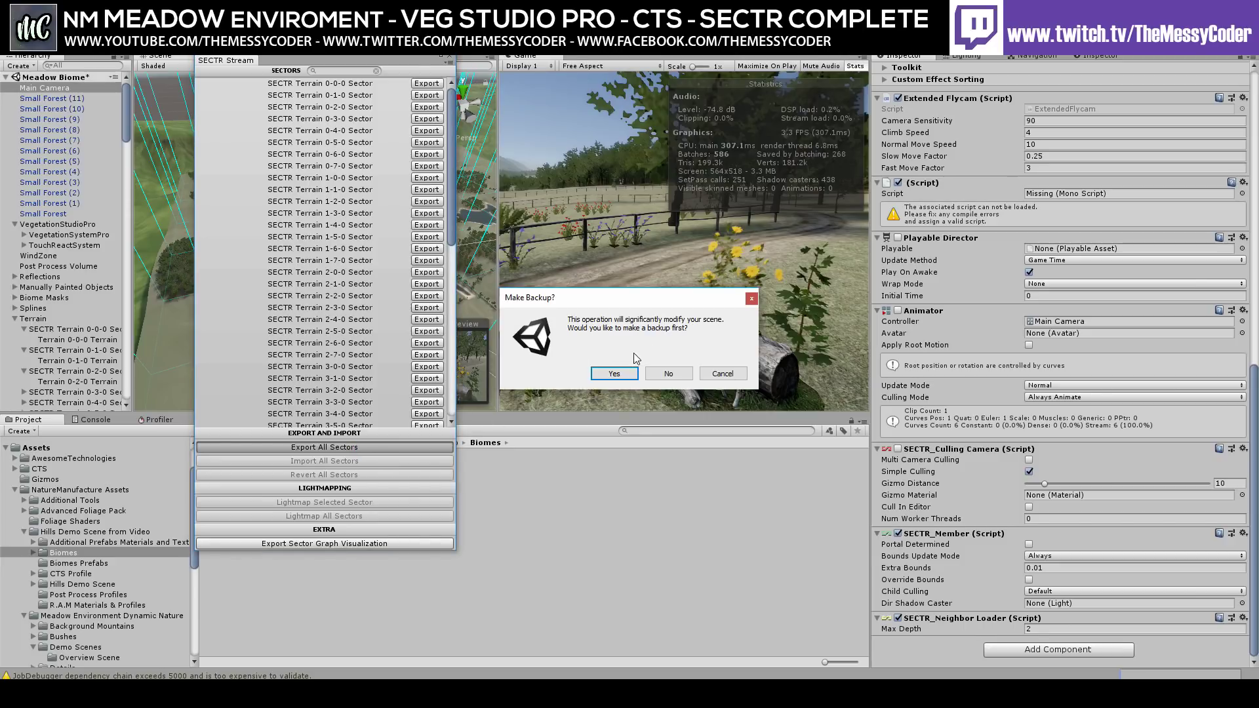
{"action": "left_click", "coordinate": [666, 377]}
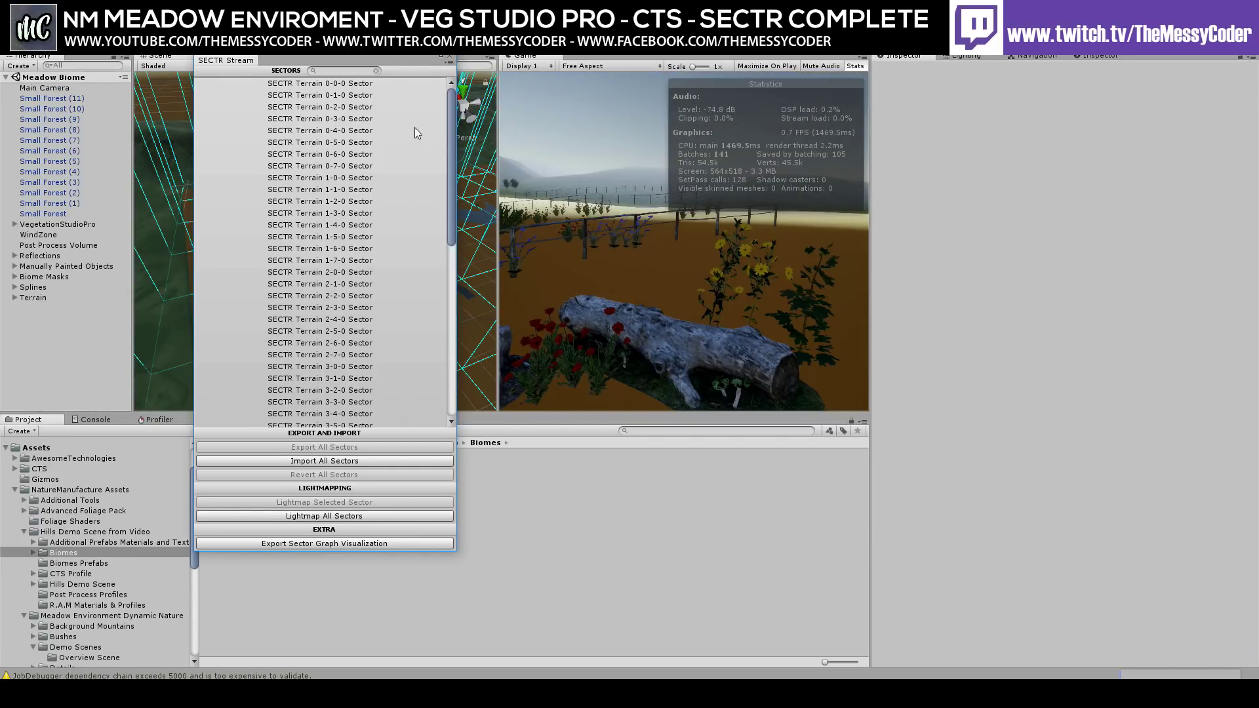
{"action": "left_click", "coordinate": [450, 59]}
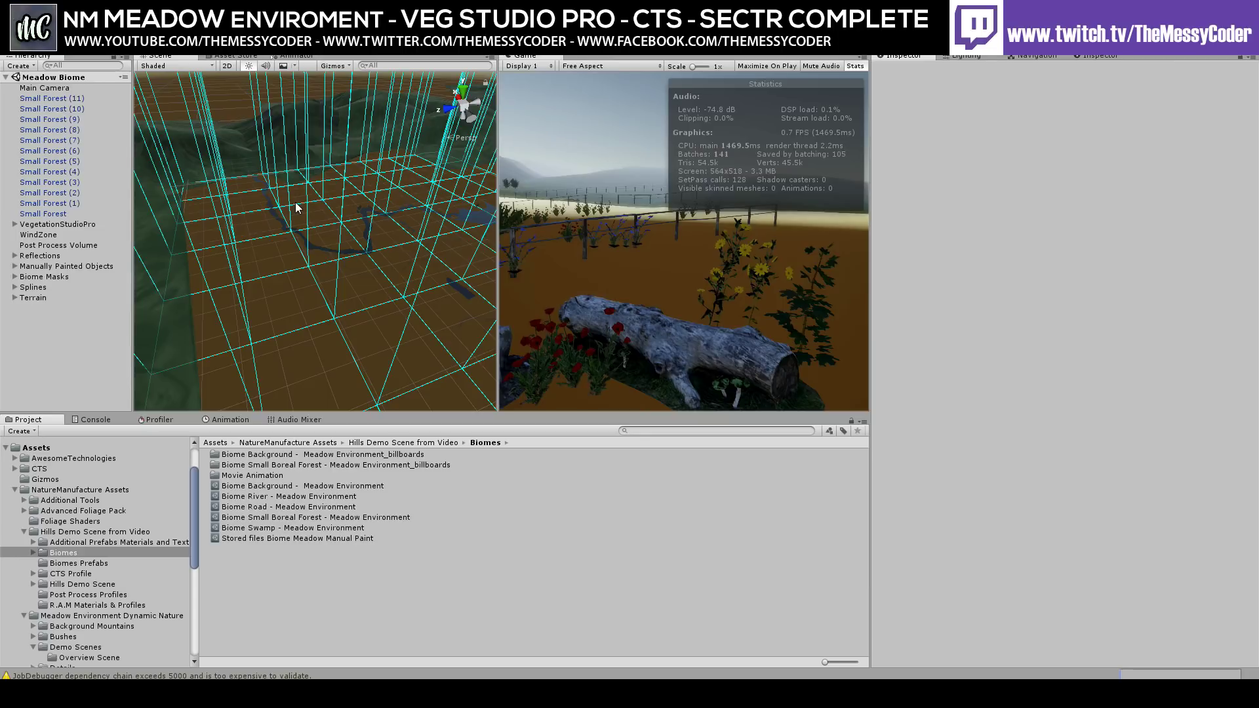
Step: Orbit the Scene view around the exported terrain sector grid to inspect the layout
{"action": "right_click_drag", "start_coordinate": [295, 202], "coordinate": [403, 206]}
{"action": "right_click_drag", "start_coordinate": [331, 271], "coordinate": [292, 155]}
{"action": "right_click_drag", "start_coordinate": [320, 228], "coordinate": [410, 234]}
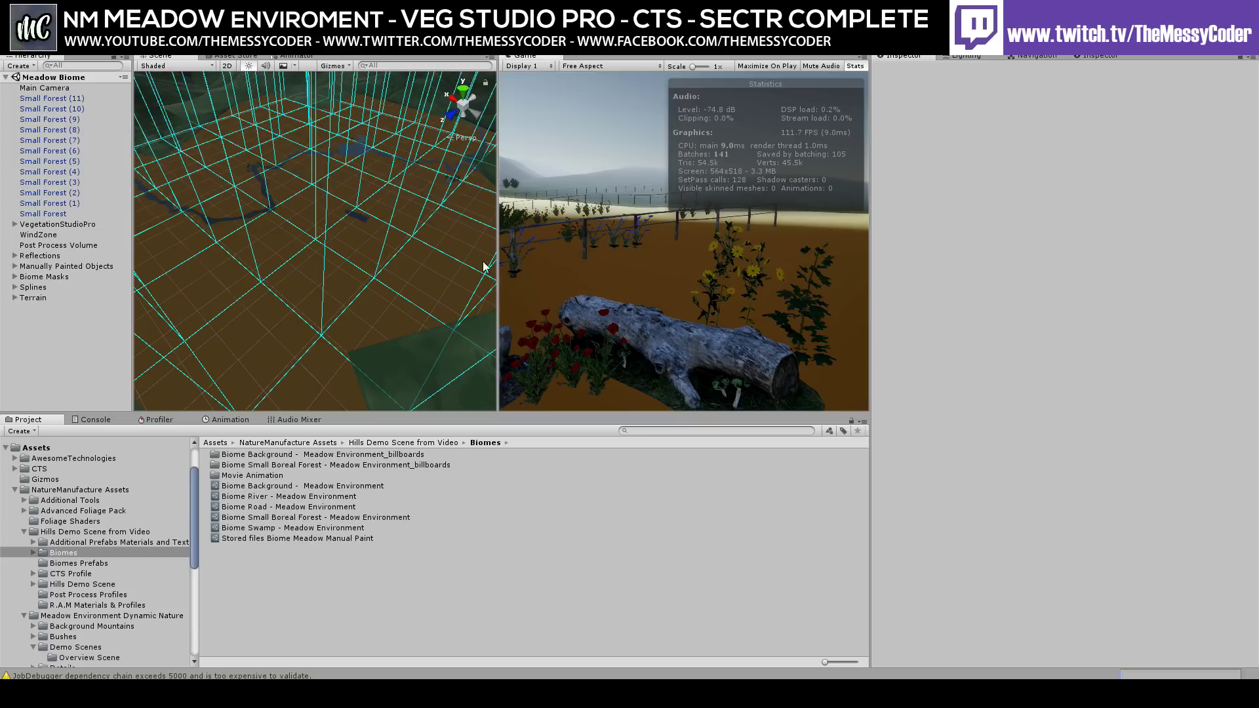
{"action": "right_click_drag", "start_coordinate": [397, 243], "coordinate": [459, 148]}
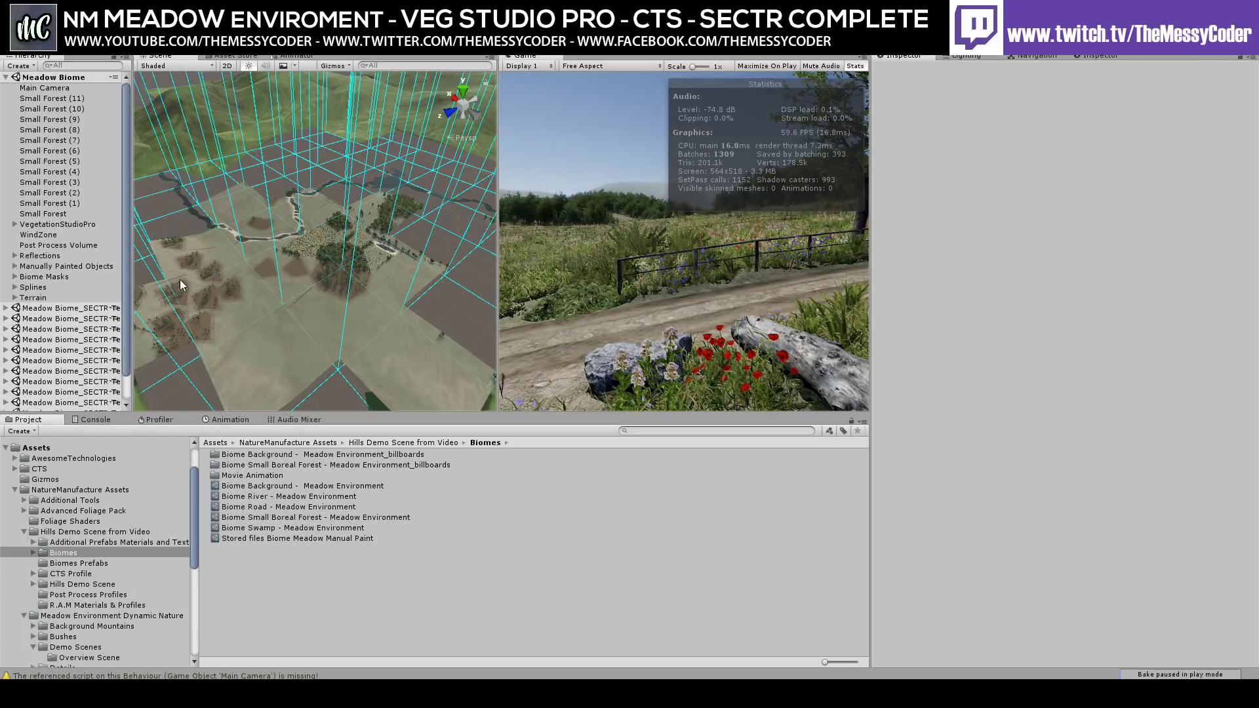
Step: After checking Main Camera, uncheck the Motion Blur override on the Post Process Volume
{"action": "left_click", "coordinate": [46, 89]}
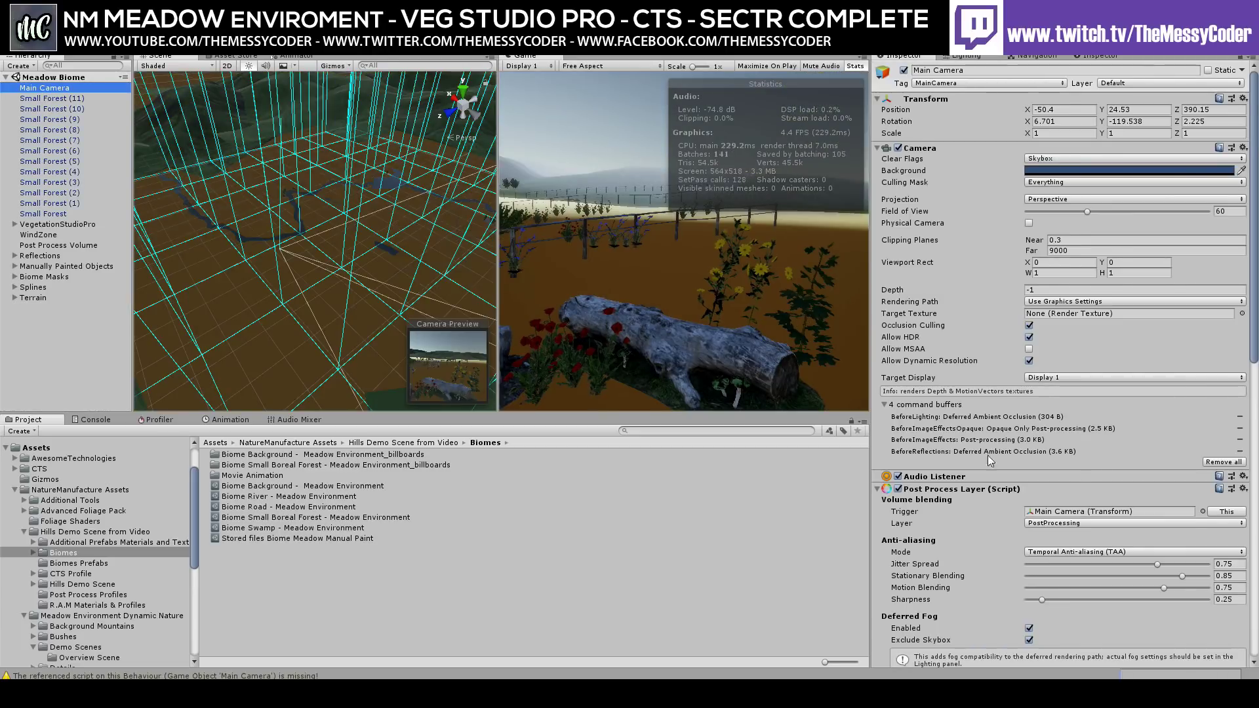
{"action": "scroll", "coordinate": [991, 461], "scroll_direction": "down", "scroll_amount": 5}
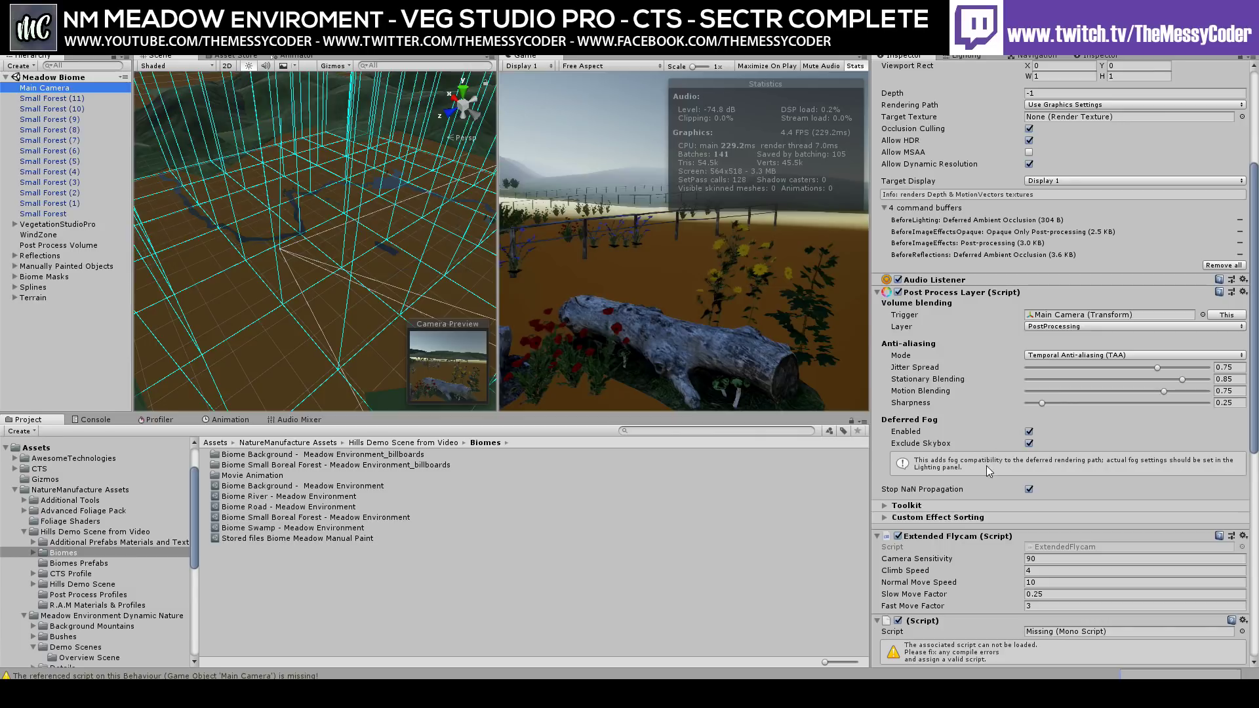
{"action": "left_click", "coordinate": [47, 247]}
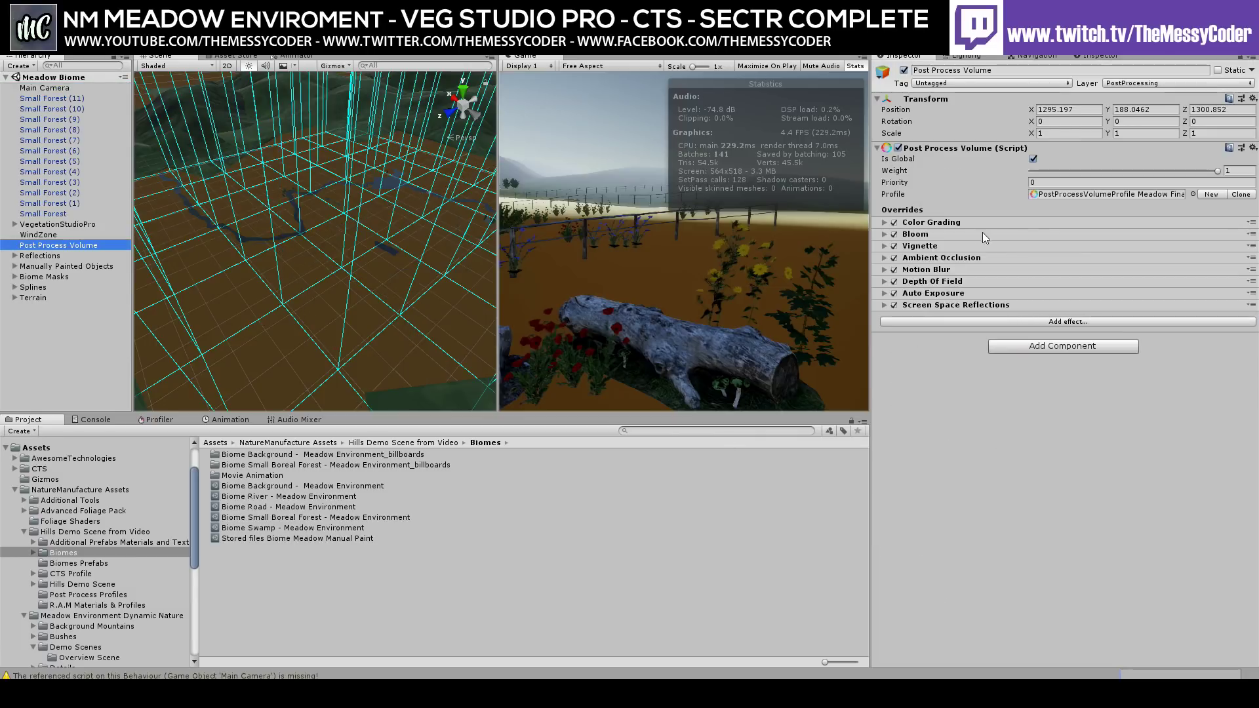
{"action": "left_click", "coordinate": [895, 270]}
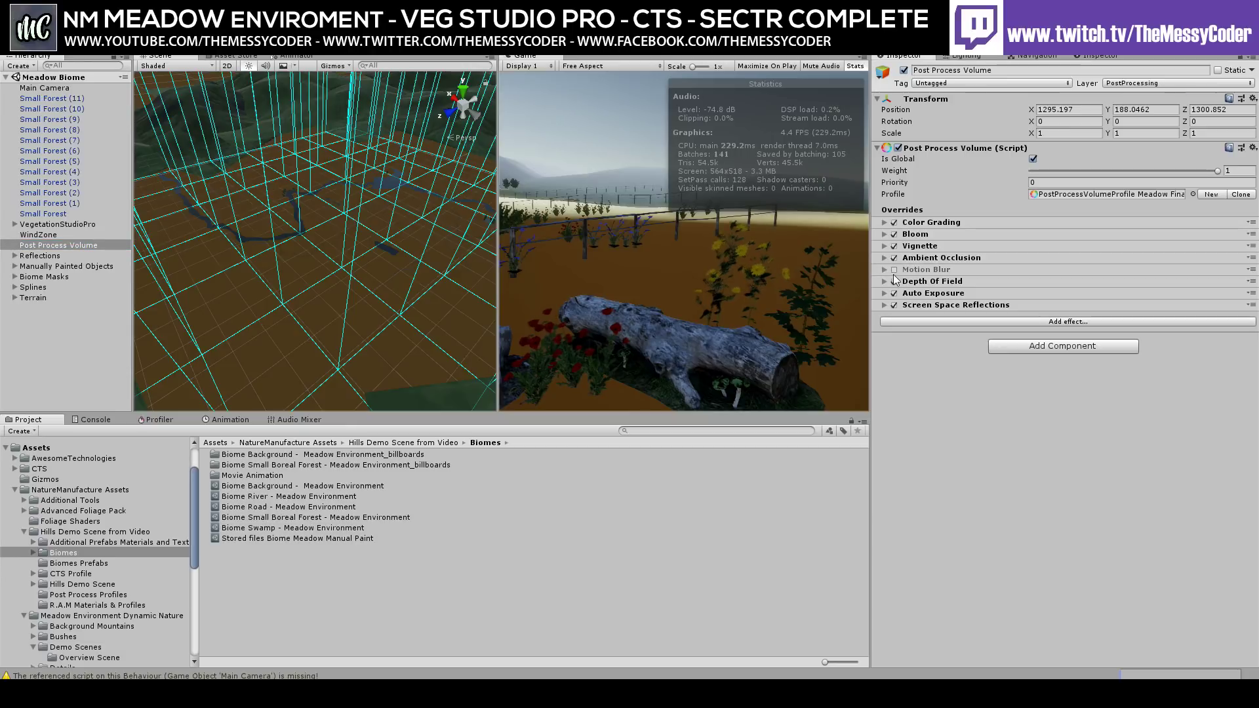
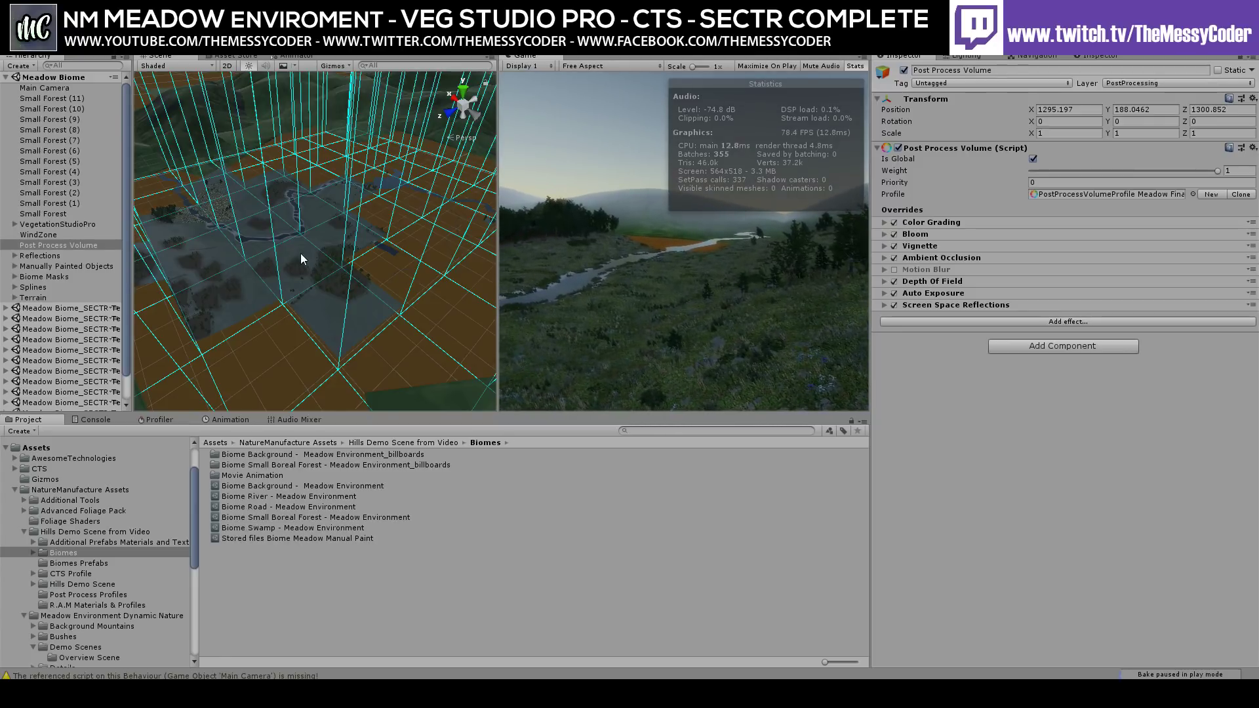
Step: Select the Main Camera and orbit the Scene view over the terrain sectors and river
{"action": "left_click", "coordinate": [52, 89]}
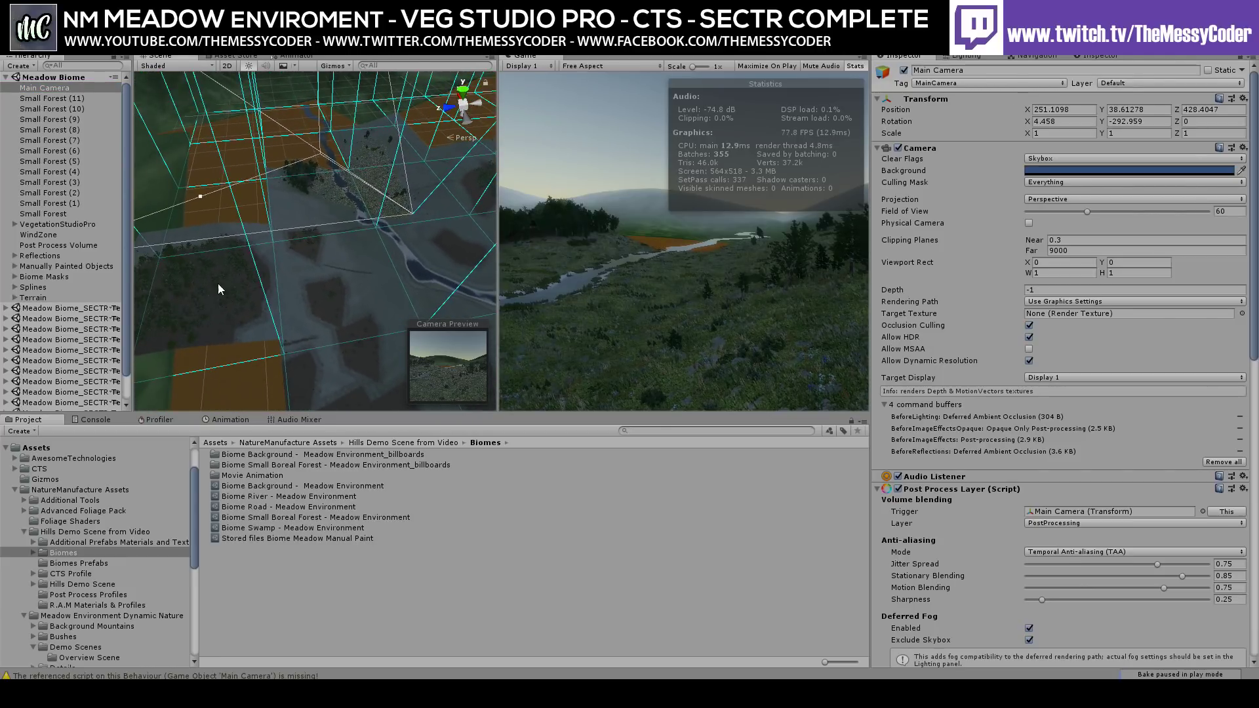
{"action": "right_click_drag", "start_coordinate": [218, 284], "coordinate": [332, 258]}
{"action": "scroll", "coordinate": [258, 255], "scroll_direction": "up", "scroll_amount": 2}
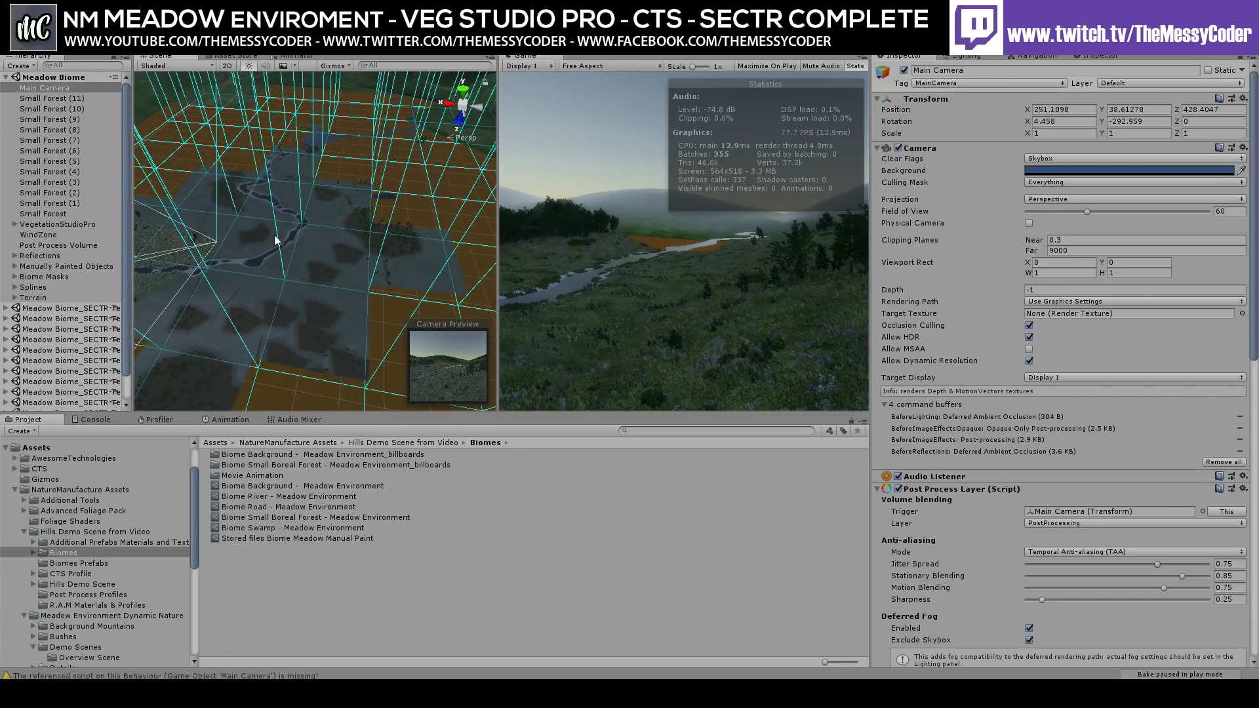
{"action": "mouse_move", "coordinate": [259, 240]}
{"action": "right_mouse_down"}
{"action": "mouse_move", "coordinate": [256, 221]}
{"action": "mouse_move", "coordinate": [244, 235]}
{"action": "right_mouse_up"}
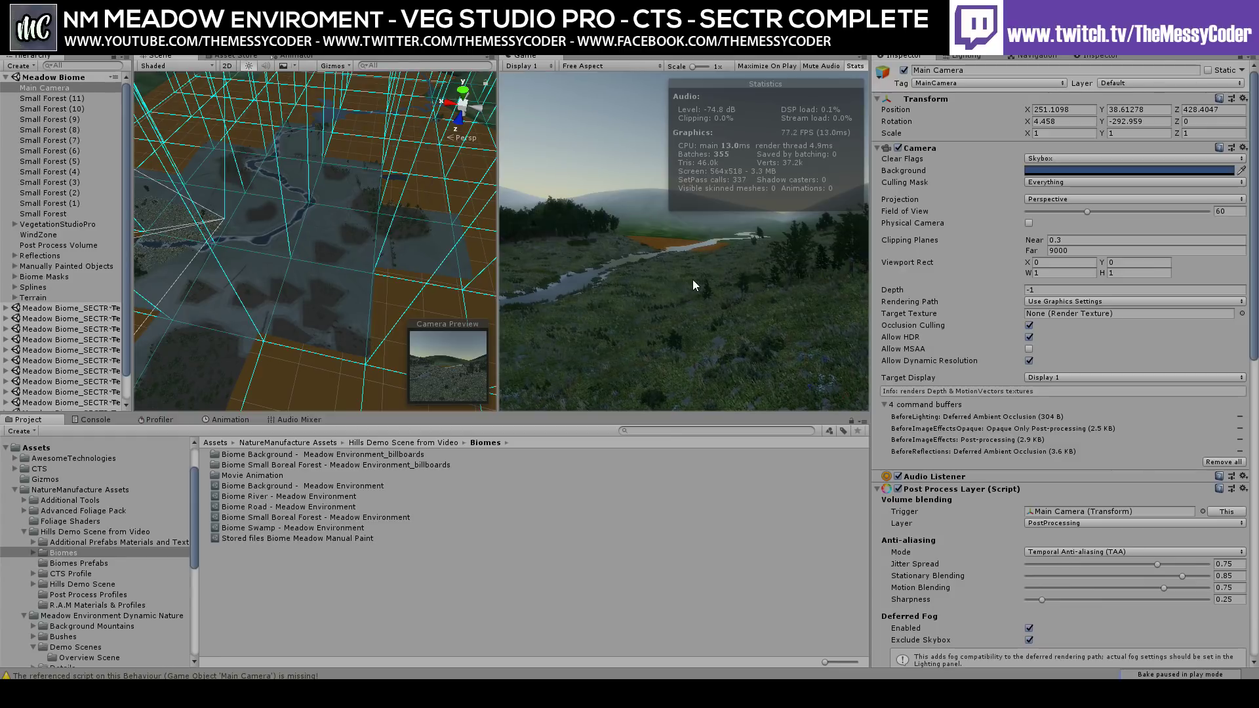
Step: Steer the Extended Flycam across the meadow to the fallen log among red and yellow flowers
{"action": "right_click_drag", "start_coordinate": [693, 281], "coordinate": [605, 276]}
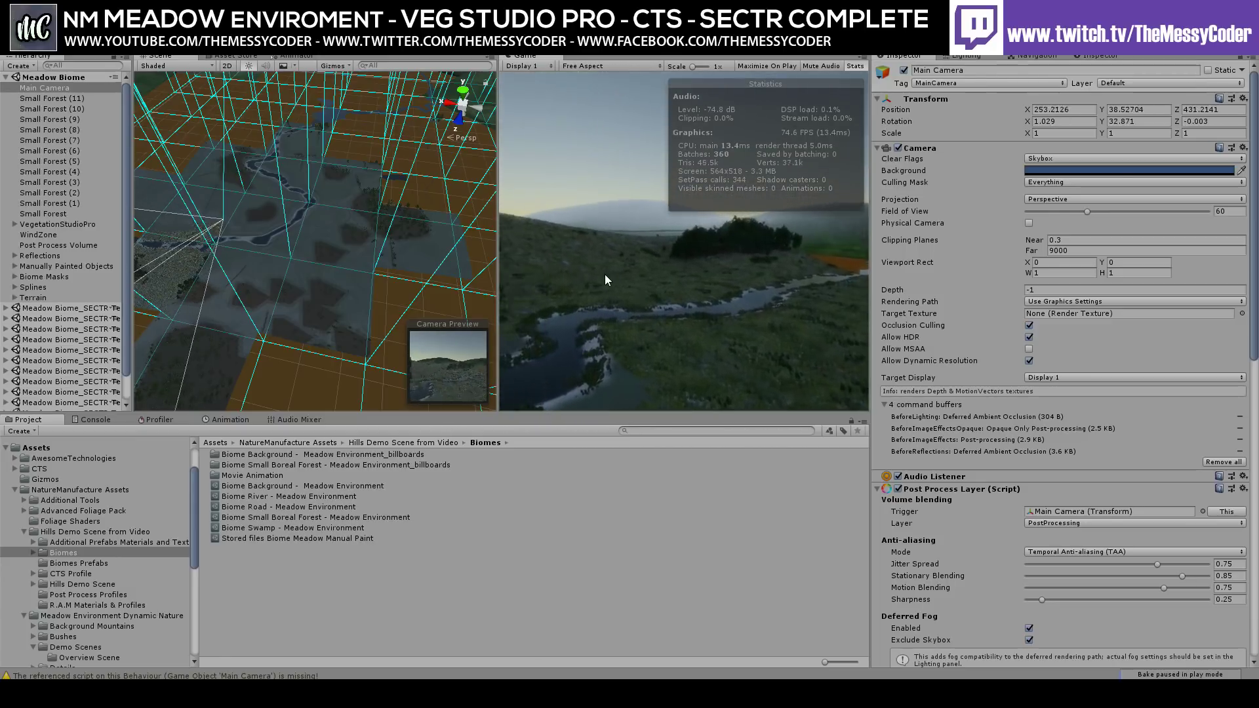
{"action": "right_click_drag", "start_coordinate": [341, 239], "coordinate": [174, 236]}
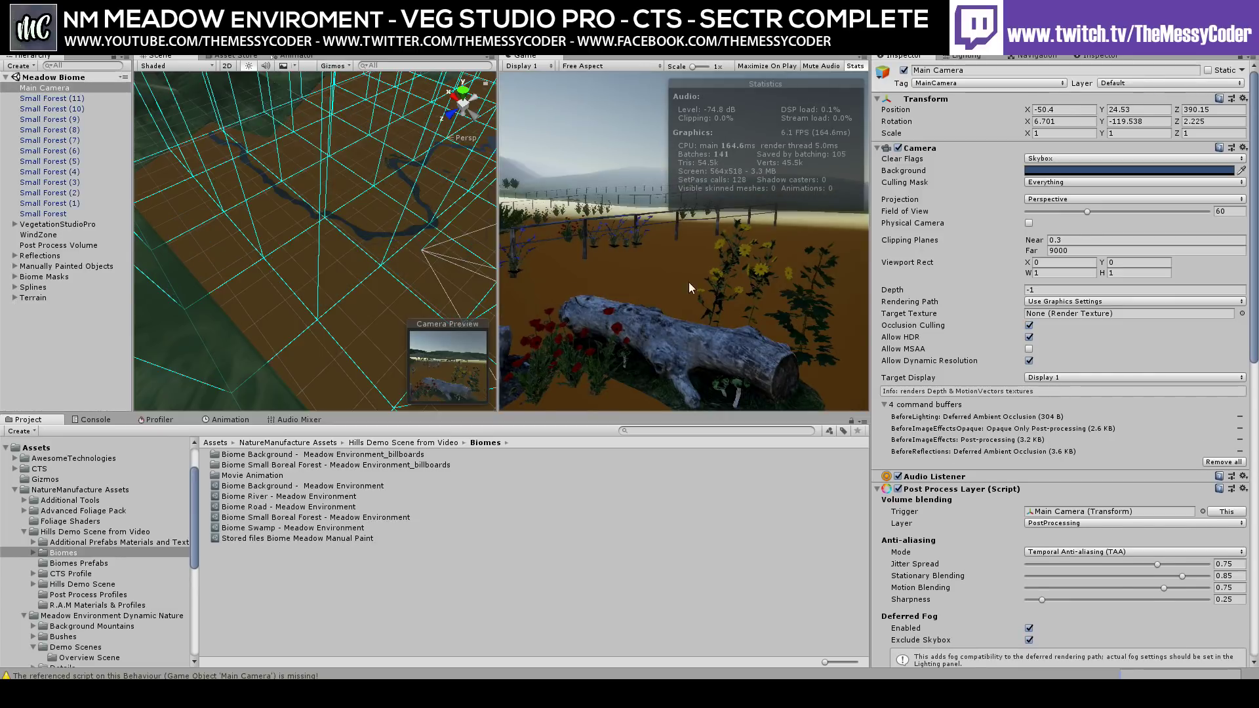
Step: Check the Terrain's SECTR sectors, then set the Main Camera's Neighbor Loader Max Depth to 3
{"action": "left_click", "coordinate": [33, 298]}
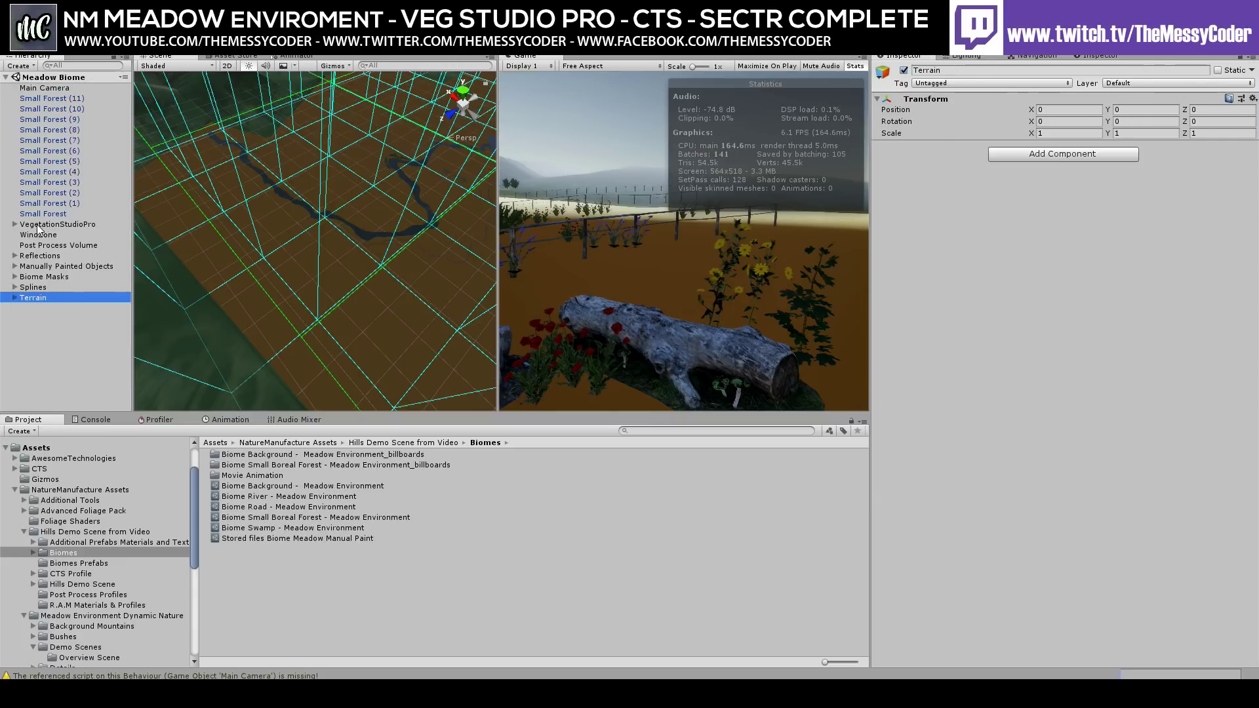
{"action": "left_click", "coordinate": [15, 298]}
{"action": "left_click", "coordinate": [46, 88]}
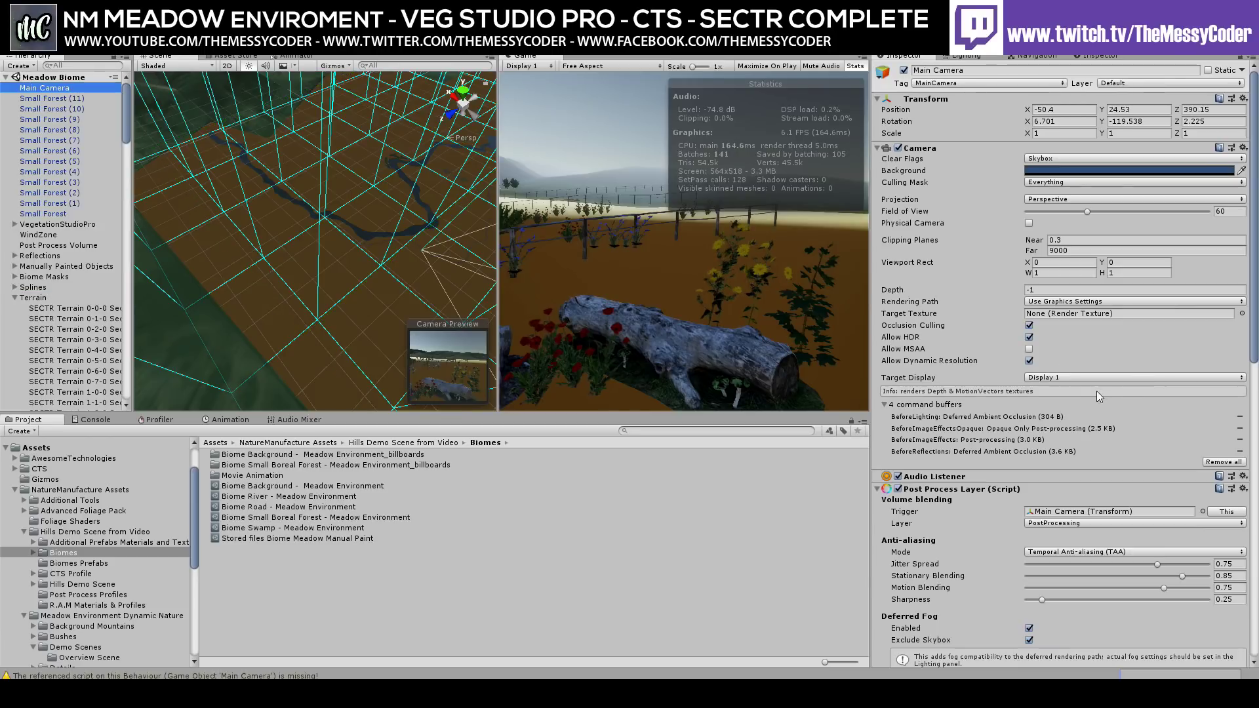
{"action": "scroll", "coordinate": [1097, 391], "scroll_direction": "down", "scroll_amount": 15}
{"action": "left_click", "coordinate": [1070, 630]}
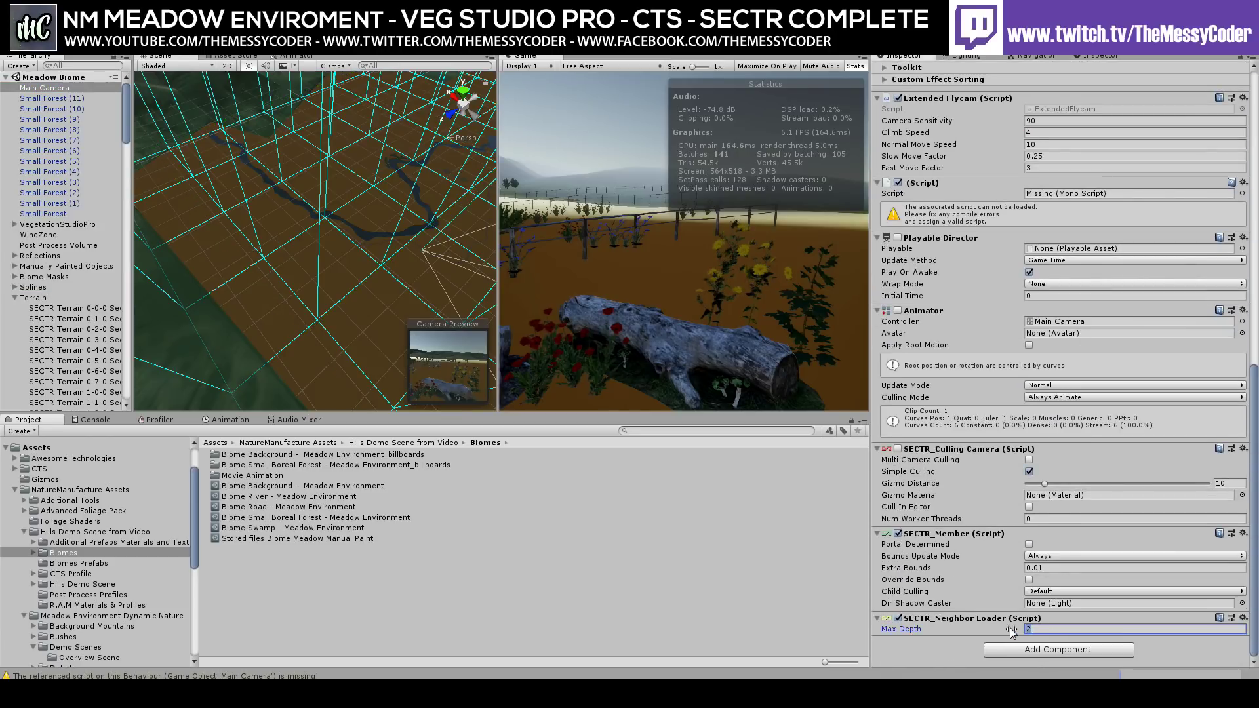
{"action": "type", "text": "3"}
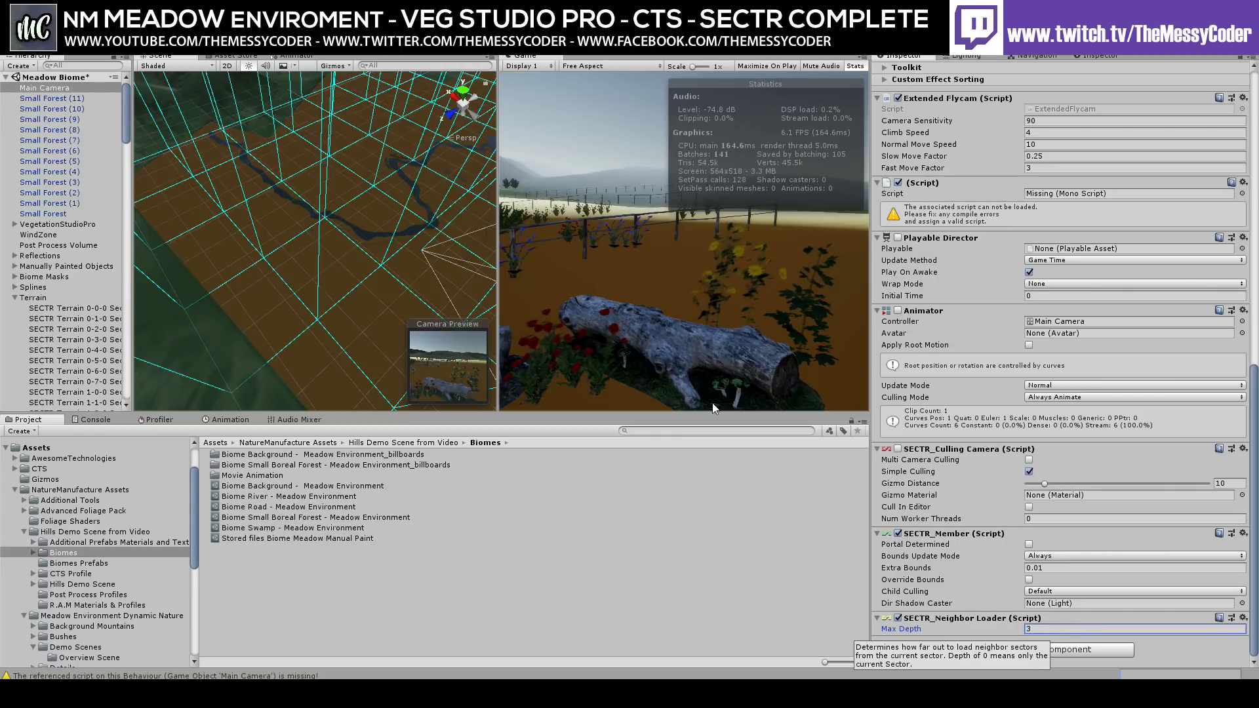
{"action": "scroll", "coordinate": [120, 340], "scroll_direction": "down", "scroll_amount": 4}
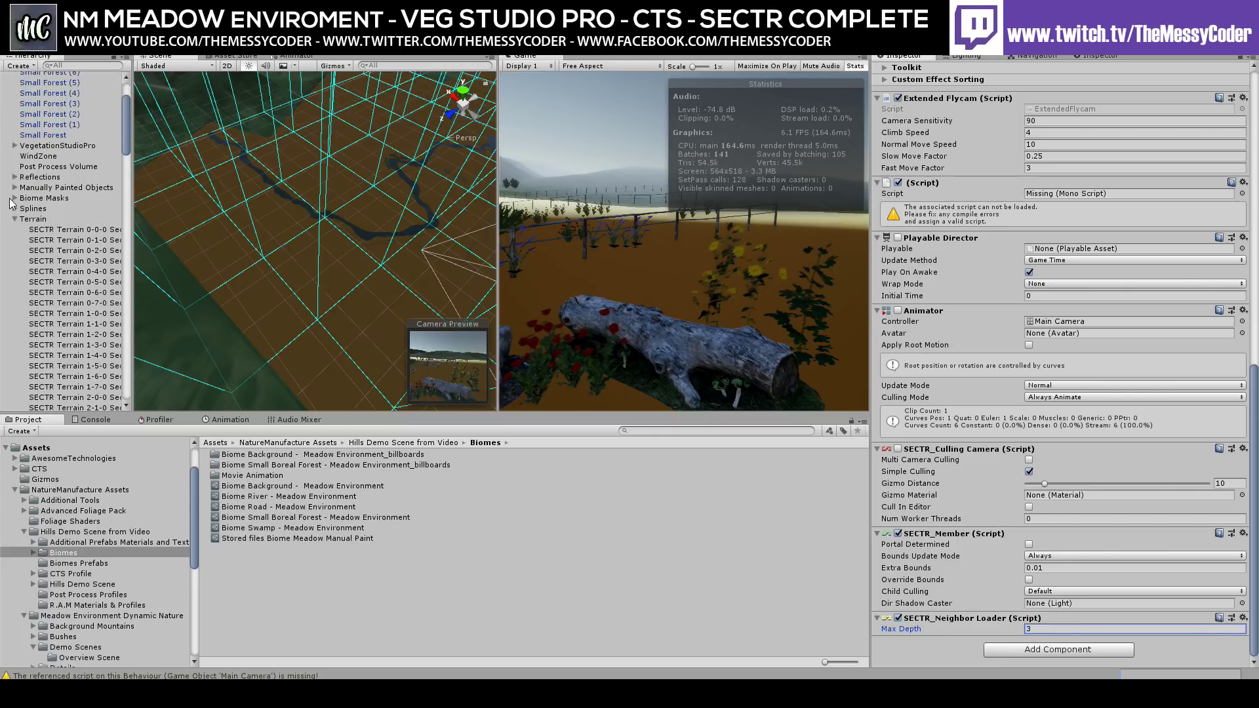
{"action": "left_click", "coordinate": [14, 220]}
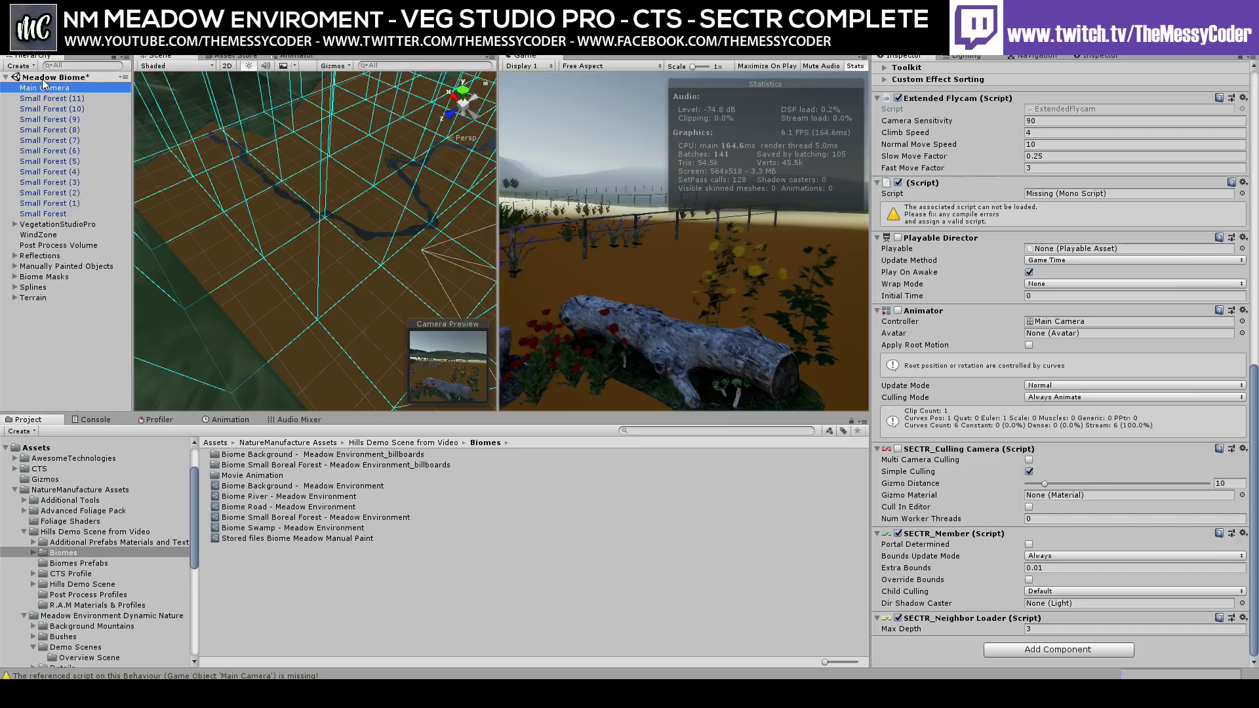
Step: Create a new empty GameObject at the Hierarchy root
{"action": "right_click", "coordinate": [31, 317]}
{"action": "left_click", "coordinate": [76, 425]}
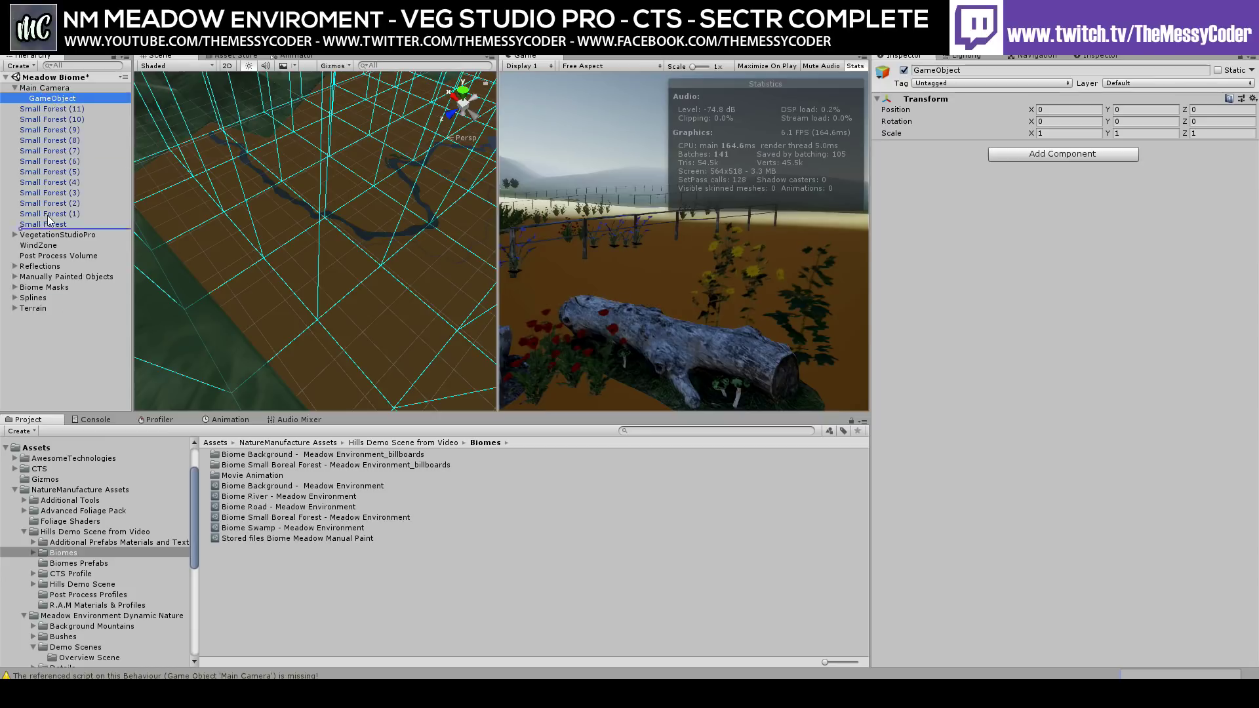
{"action": "left_click_drag", "start_coordinate": [45, 317], "coordinate": [46, 315]}
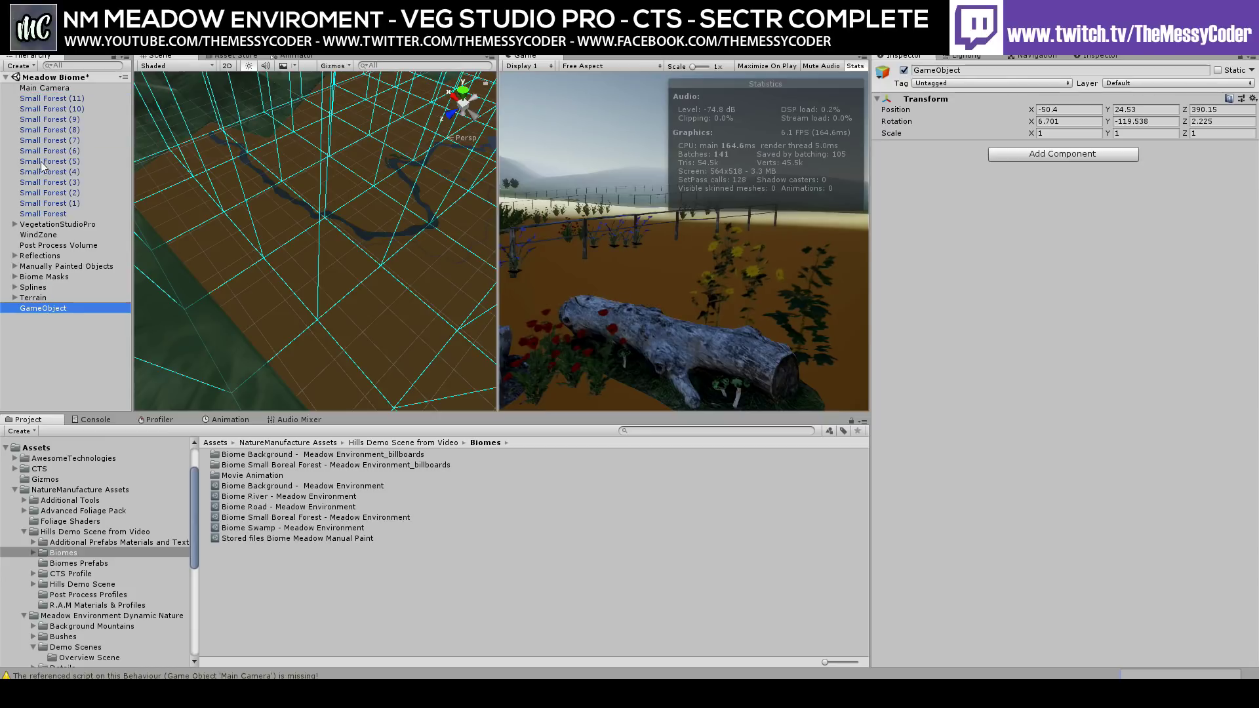
Step: Parent all Small Forest mask objects under GameObject, collapse the group and deselect
{"action": "left_click", "coordinate": [47, 214]}
{"action": "left_click", "coordinate": [52, 98], "text": "shift"}
{"action": "left_click_drag", "start_coordinate": [53, 203], "coordinate": [49, 313]}
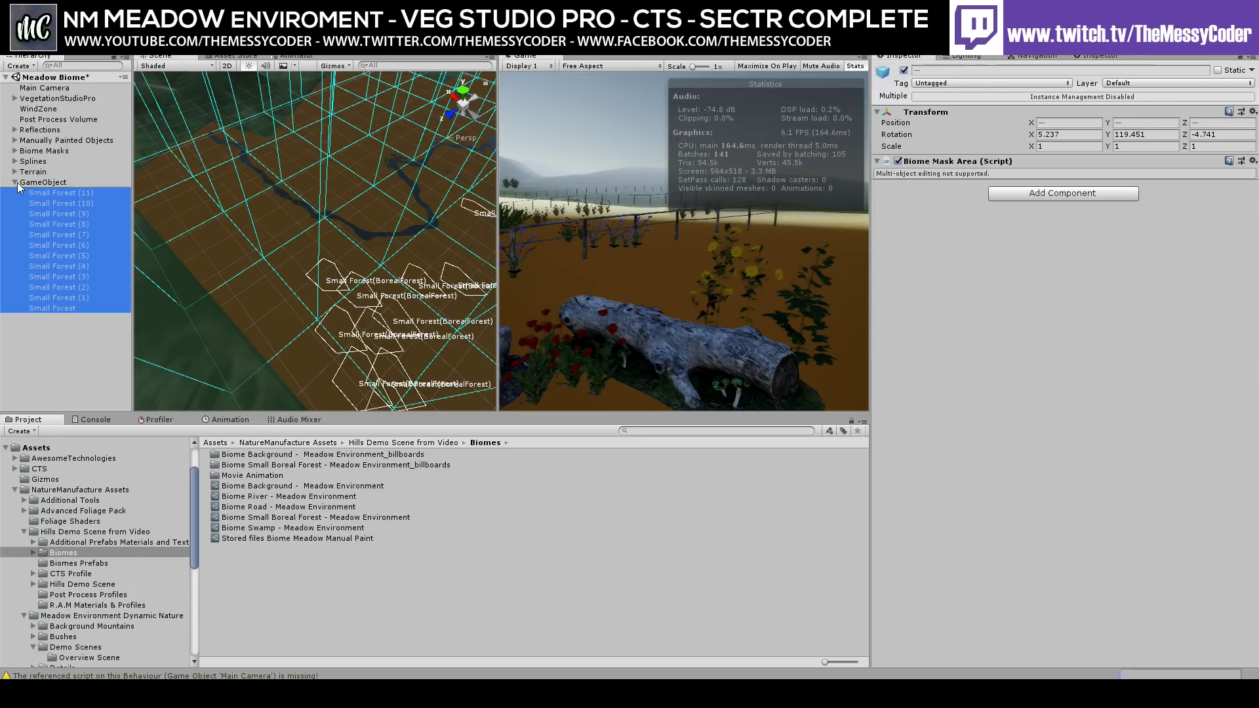
{"action": "left_click", "coordinate": [16, 183]}
{"action": "left_click", "coordinate": [42, 204]}
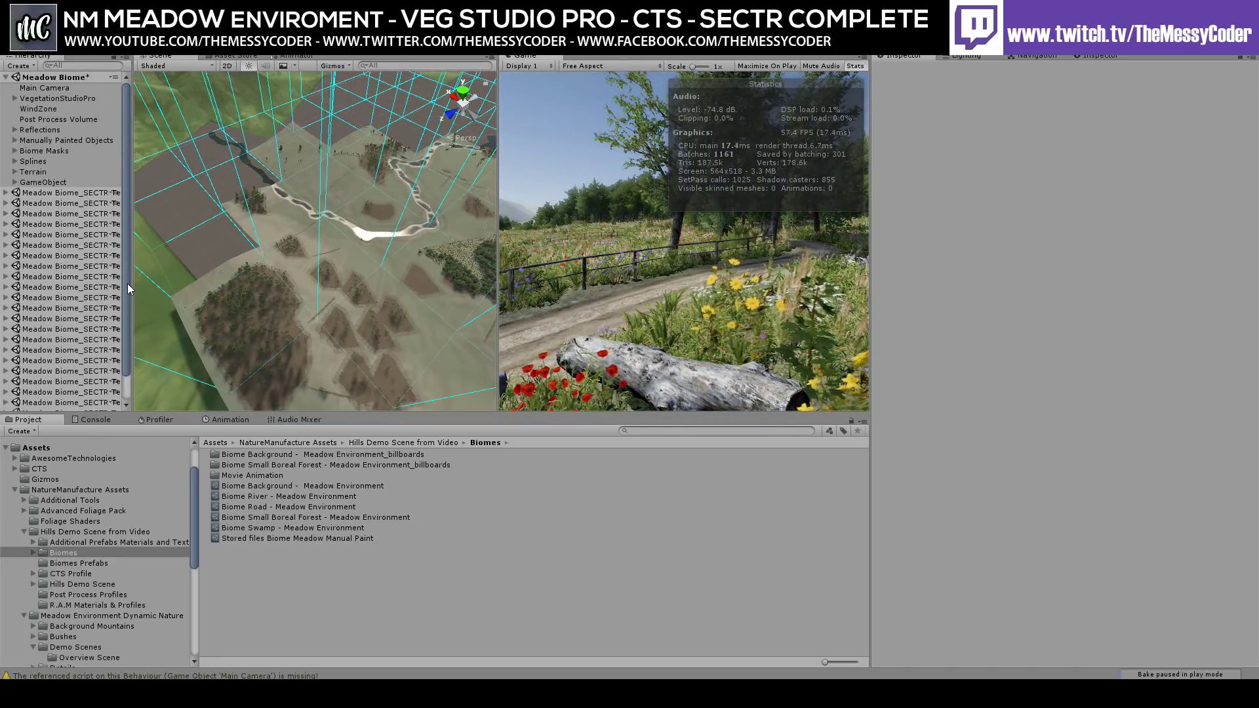
Step: Turn the game camera left and fly along the road into the tree-dotted meadow
{"action": "scroll", "coordinate": [129, 289], "scroll_direction": "down", "scroll_amount": 2}
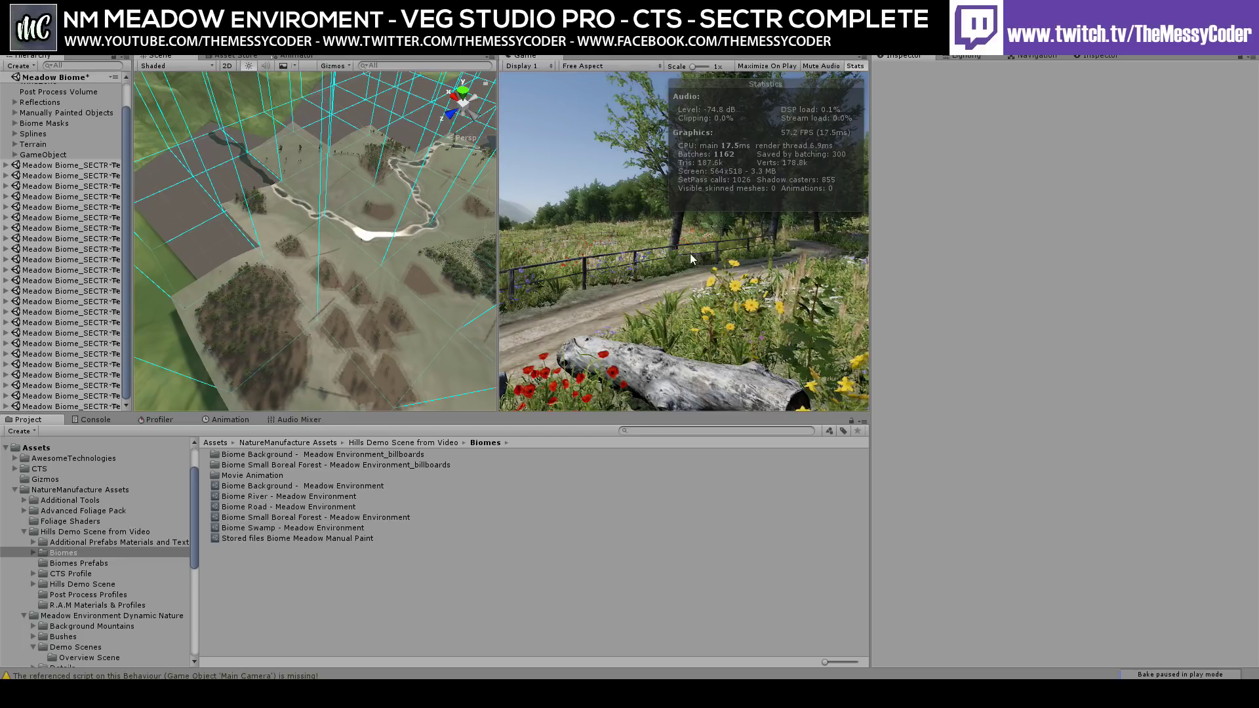
{"action": "right_click_drag", "start_coordinate": [692, 250], "coordinate": [588, 258]}
{"action": "key", "text": "w"}
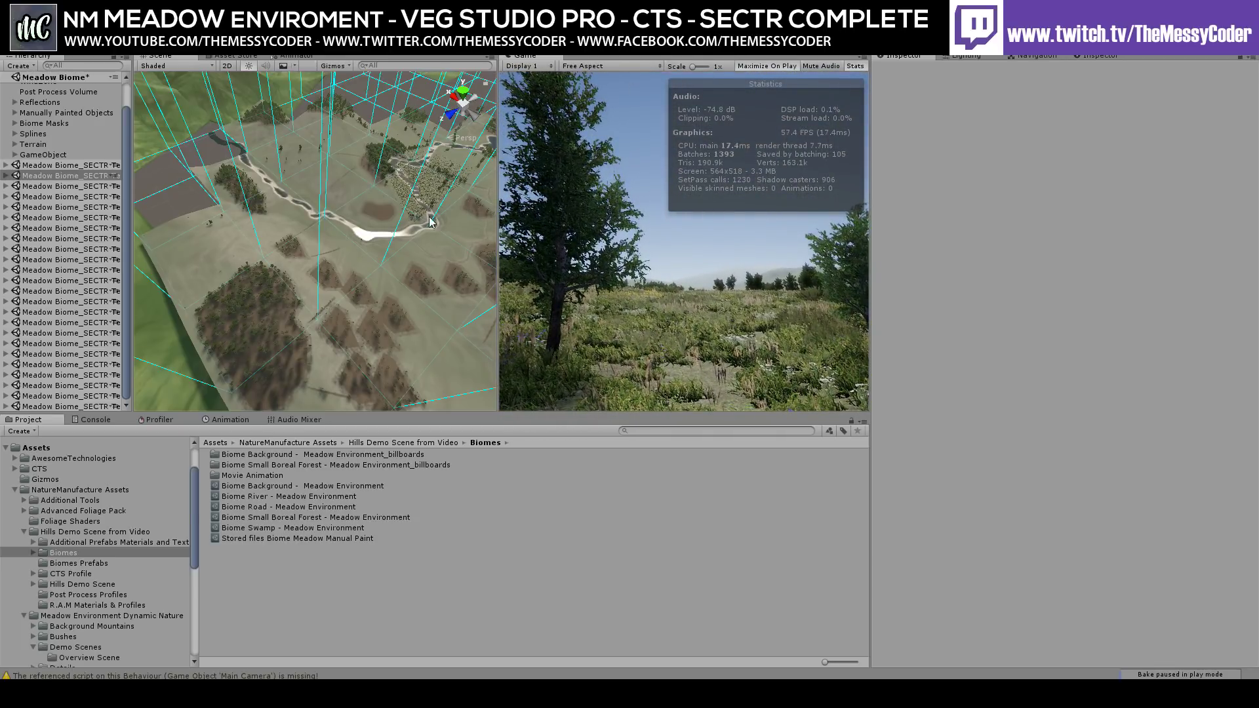
{"action": "right_click_drag", "start_coordinate": [402, 254], "coordinate": [493, 217]}
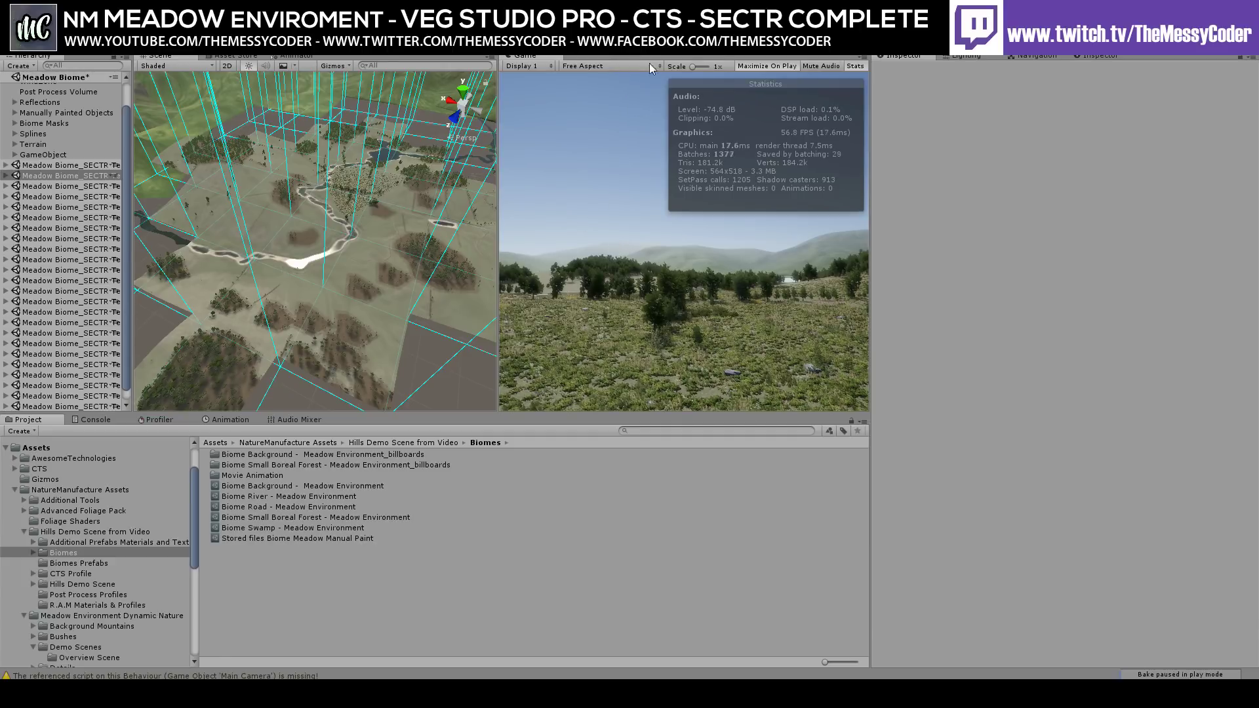
Step: Maximize the Game view, fly over the meadow, tree line and tall grass, then exit Play mode
{"action": "key", "text": "shift+space"}
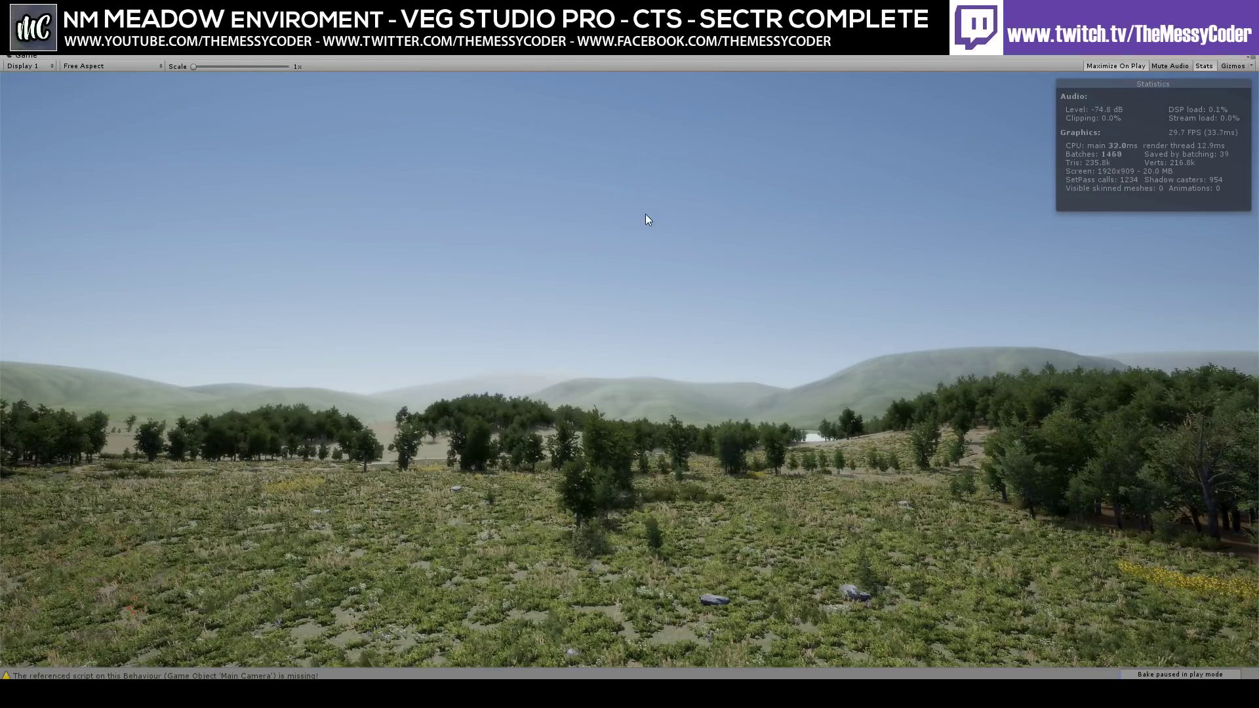
{"action": "key", "text": "w"}
{"action": "mouse_move", "coordinate": [624, 261]}
{"action": "right_mouse_down"}
{"action": "mouse_move", "coordinate": [538, 457]}
{"action": "mouse_move", "coordinate": [585, 419]}
{"action": "mouse_move", "coordinate": [633, 278]}
{"action": "right_mouse_up"}
{"action": "right_click_drag", "start_coordinate": [623, 339], "coordinate": [2, 402]}
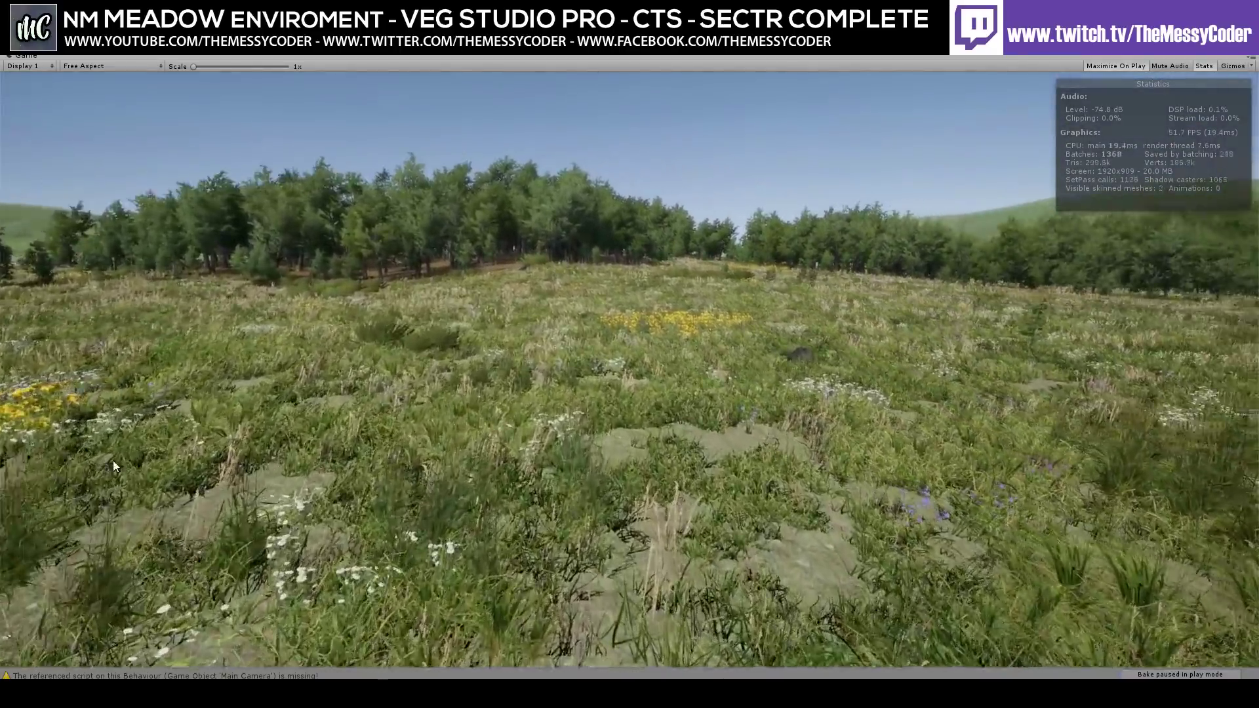
{"action": "right_click_drag", "start_coordinate": [113, 466], "coordinate": [20, 421]}
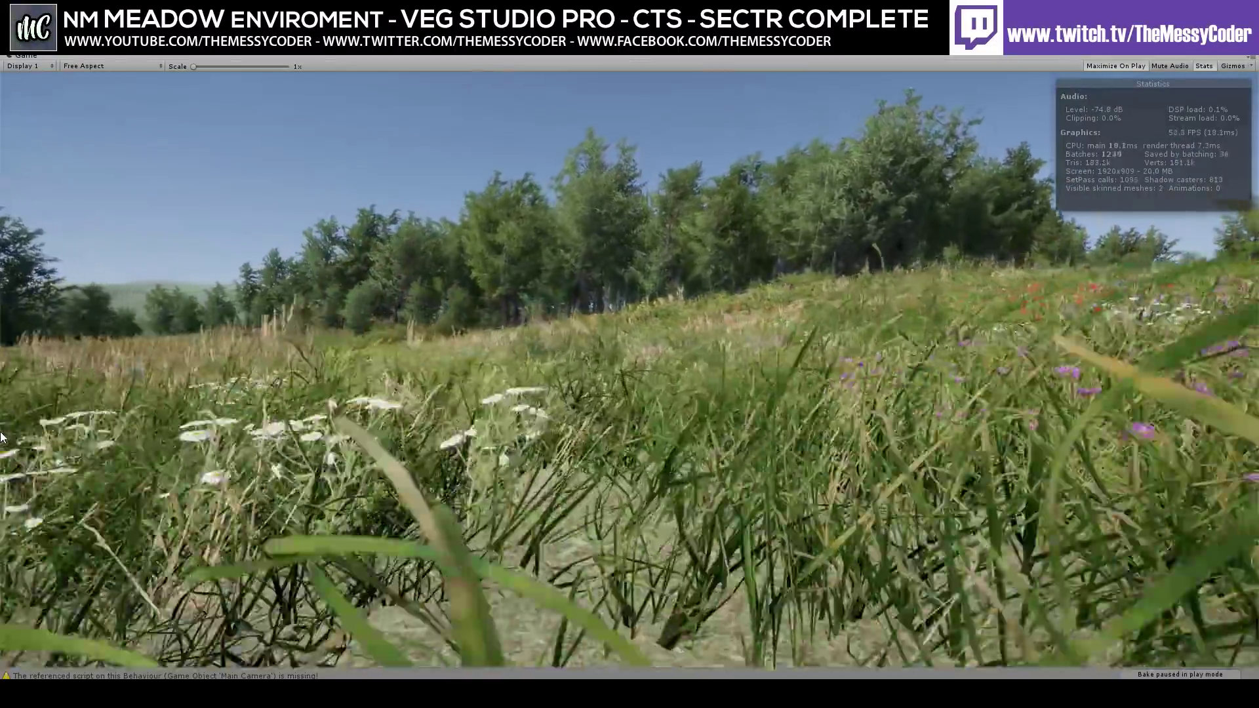
{"action": "right_click_drag", "start_coordinate": [2, 439], "coordinate": [613, 444]}
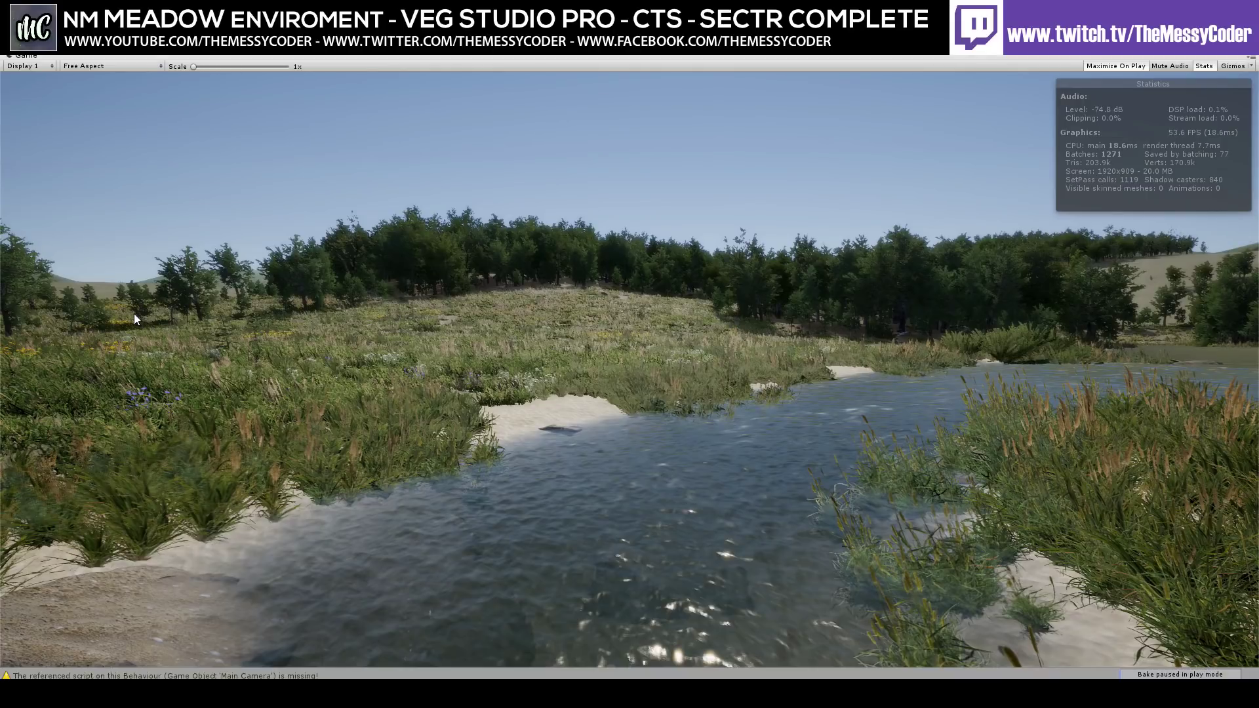
{"action": "key", "text": "ctrl+p"}
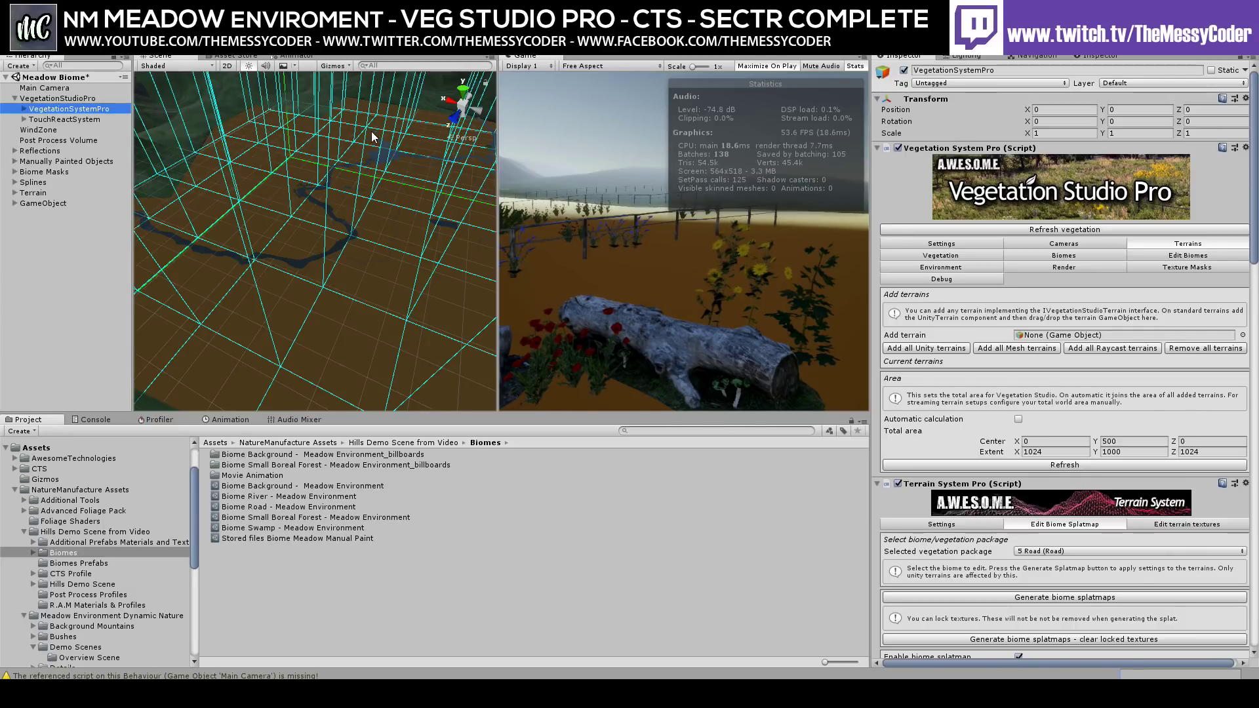
Step: In VegetationSystemPro's Vegetation tab, set Additional mesh tree distance to 150 and play the scene
{"action": "left_click", "coordinate": [926, 257]}
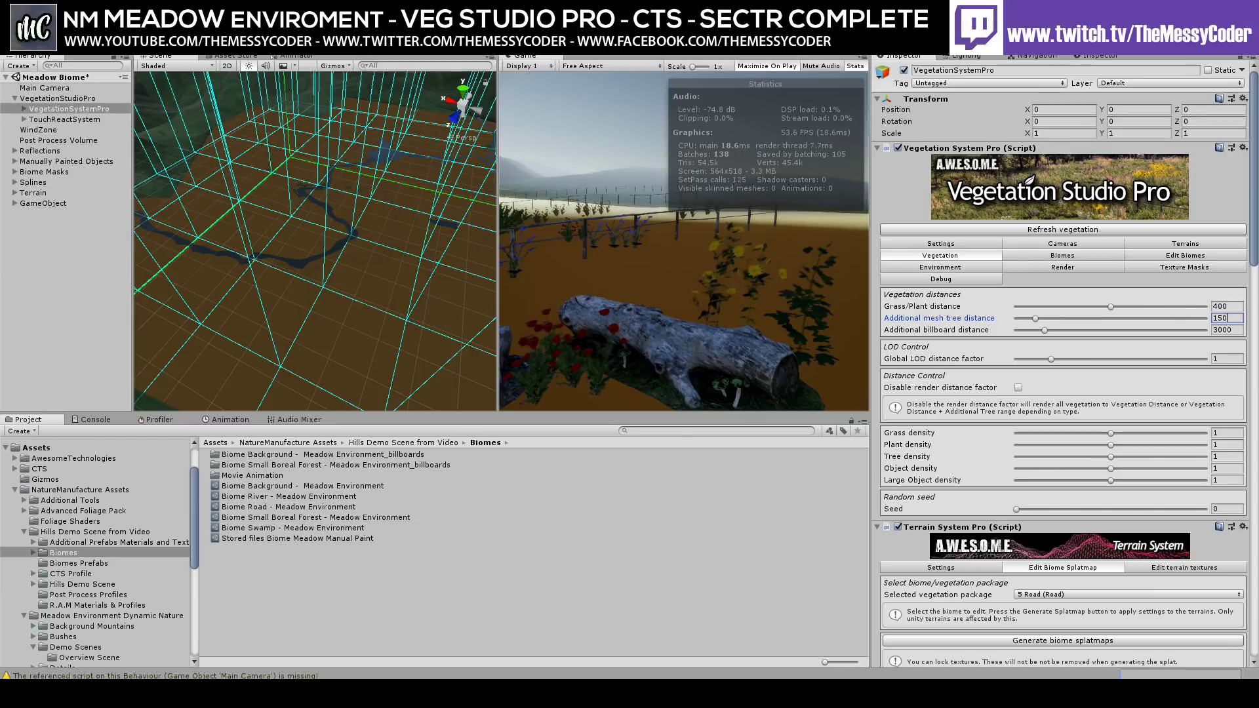
{"action": "key", "text": "Return"}
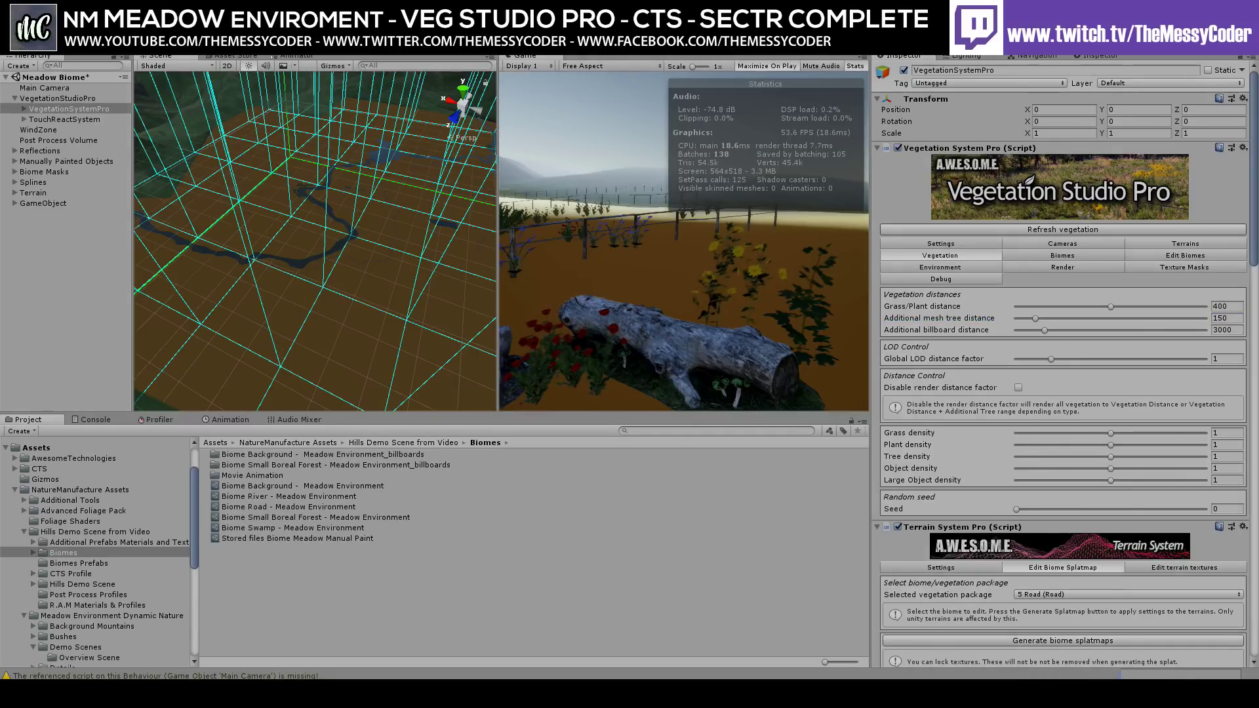
{"action": "key", "text": "ctrl+p"}
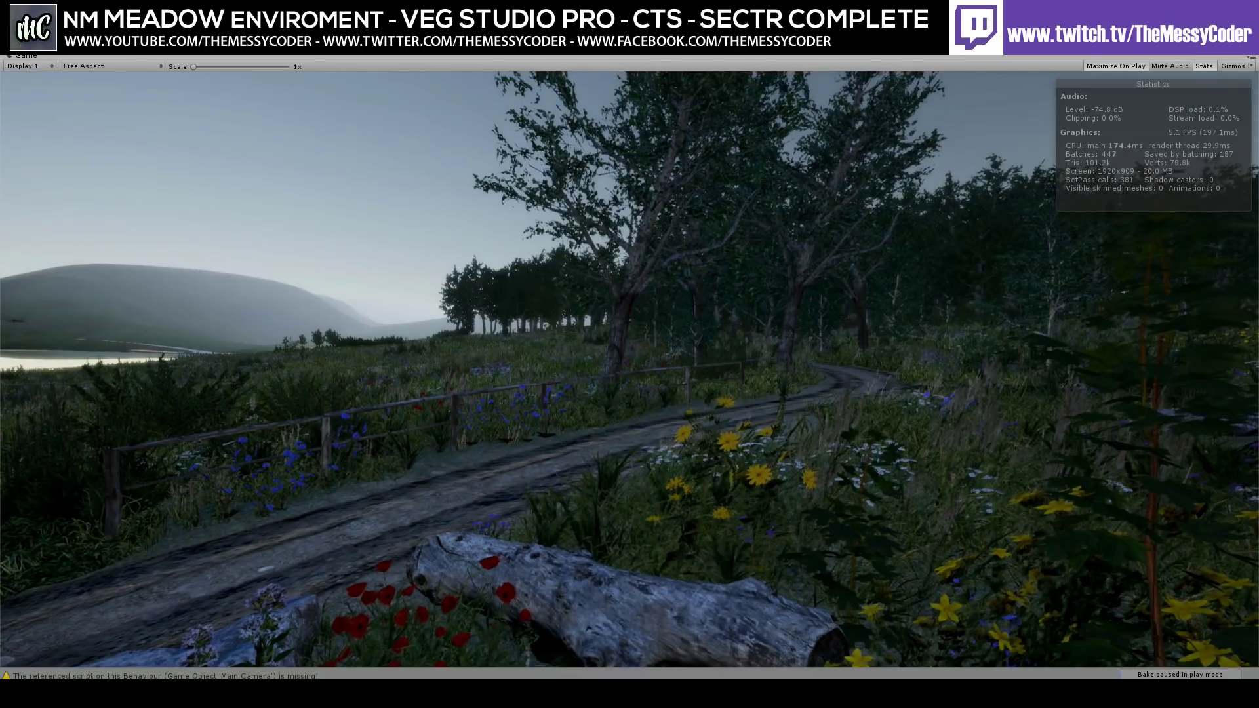